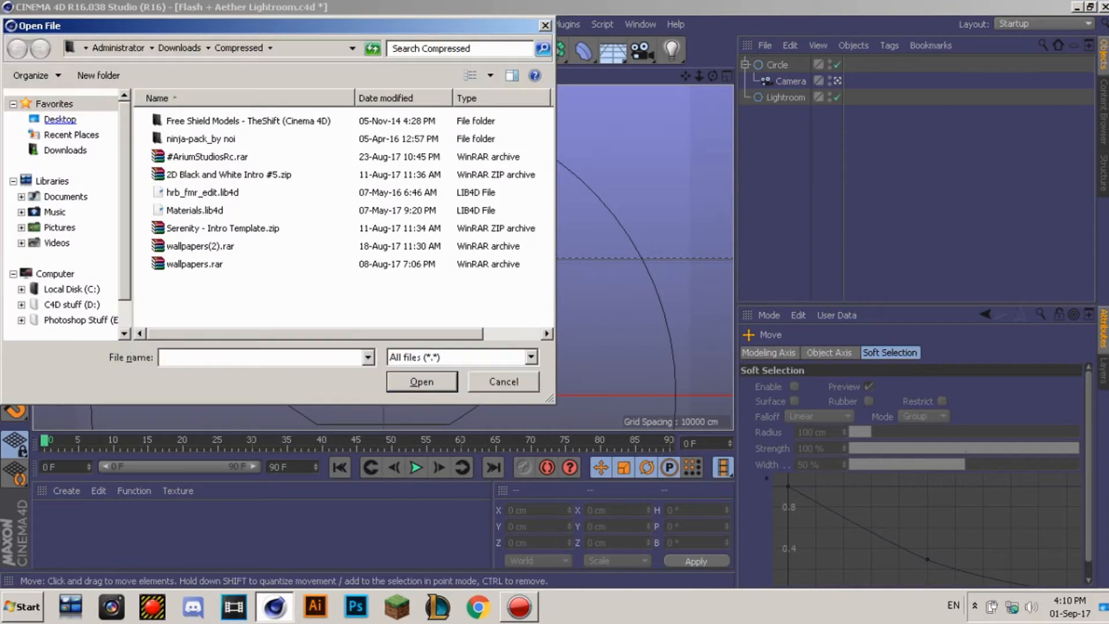
Step: Open the hrb_fmr_edit.lib4d preset library from Downloads\Compressed
left_click(66, 150)
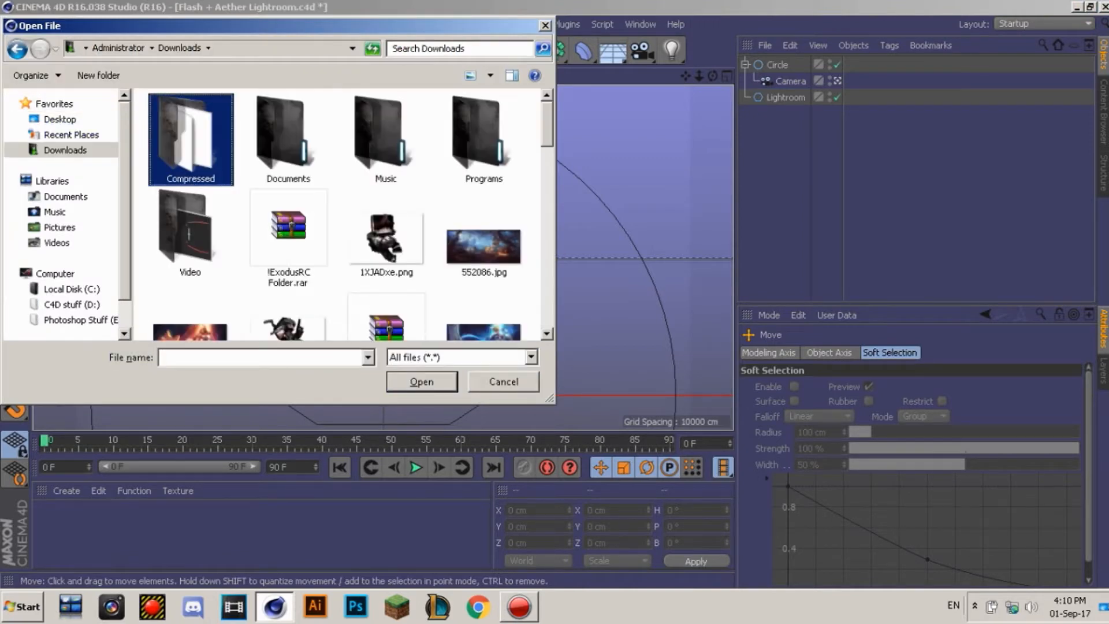
double_click(185, 140)
left_click(201, 192)
double_click(201, 191)
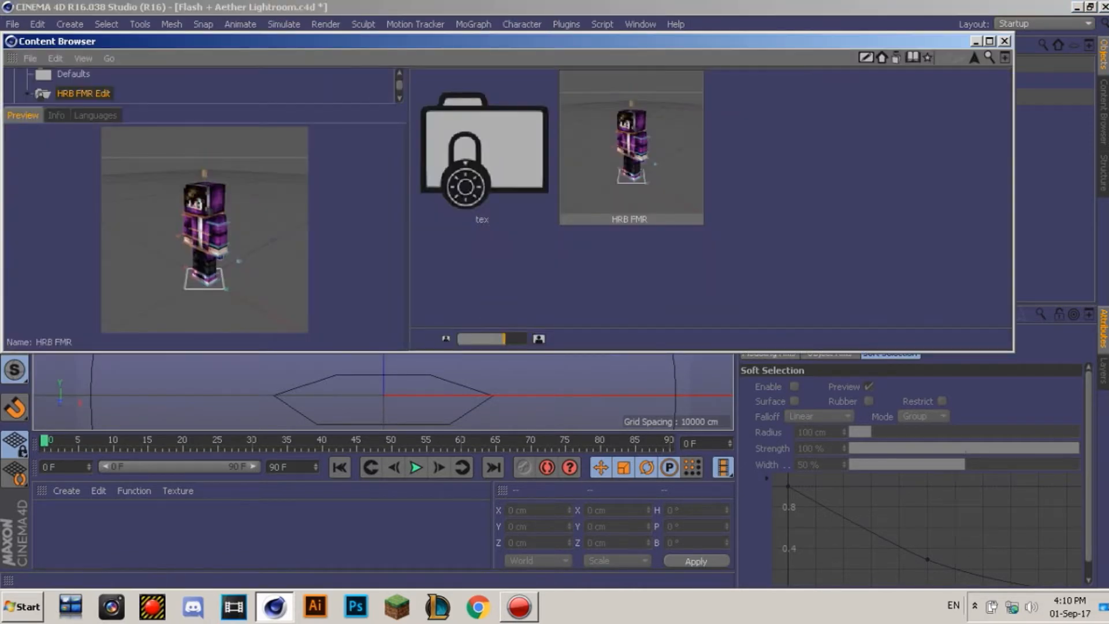
Step: Load the HRB FMR rig preset into the scene and close the Content Browser
left_click(519, 606)
left_click(519, 607)
left_click(631, 148)
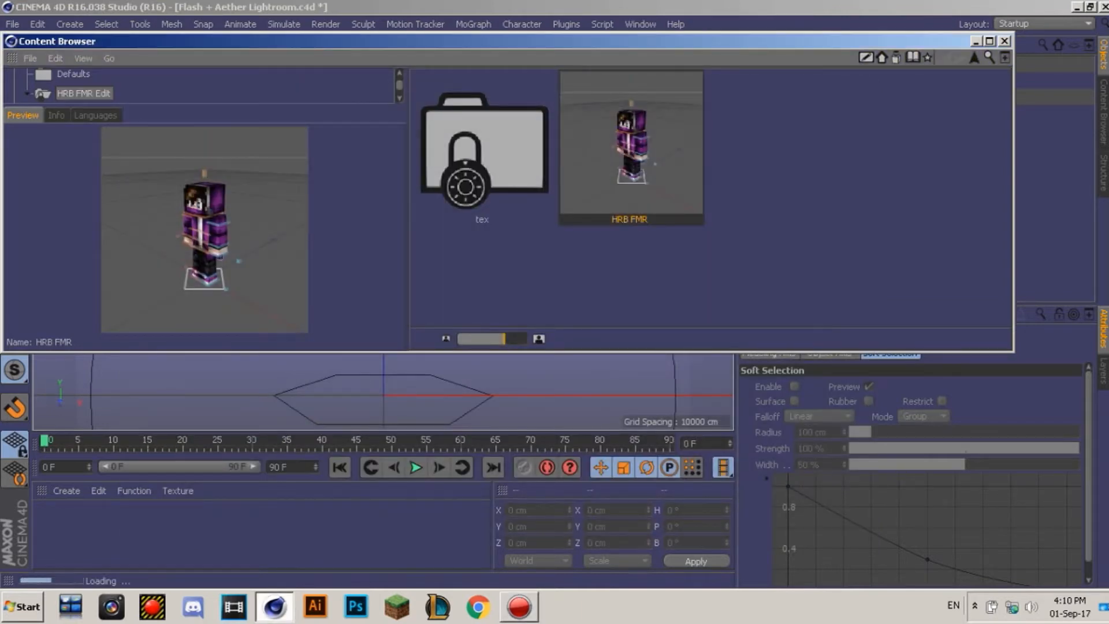
left_click(1005, 41)
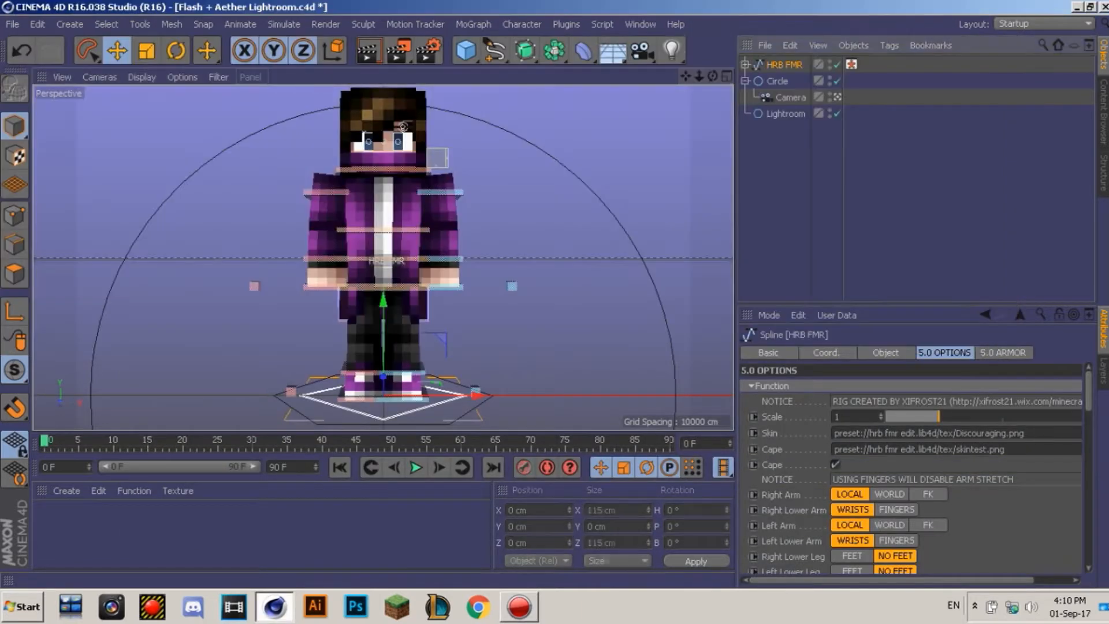
Step: Delete the duplicate 5.0 layers, leaving one Body, Joints, Controls and Hidden set
left_click(924, 185)
middle_click_drag(383, 257, 390, 265, "alt")
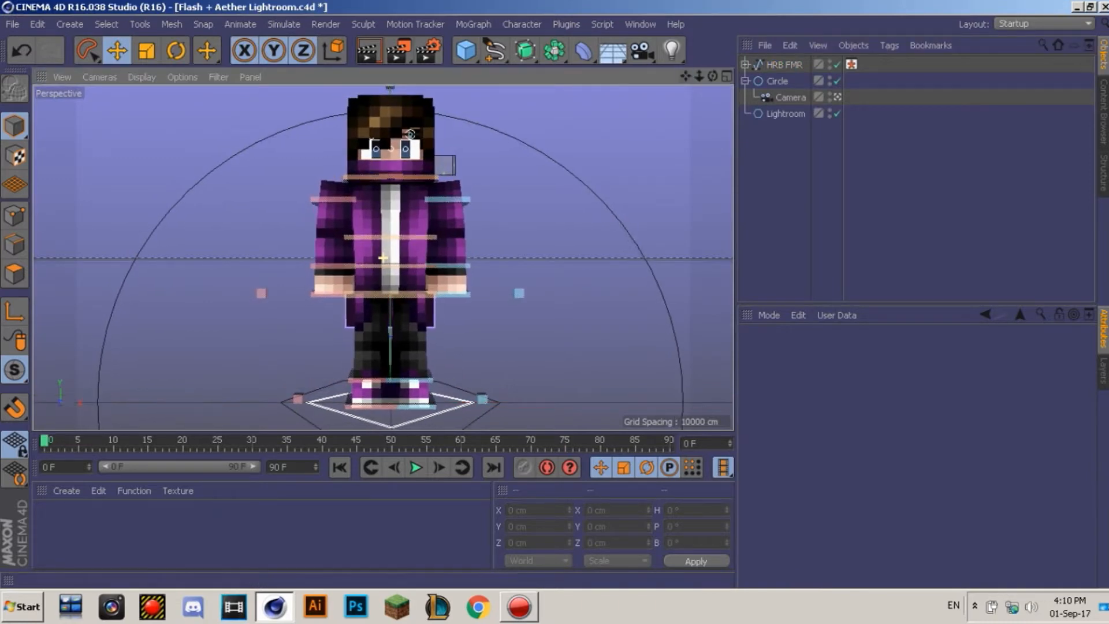
left_click(1103, 371)
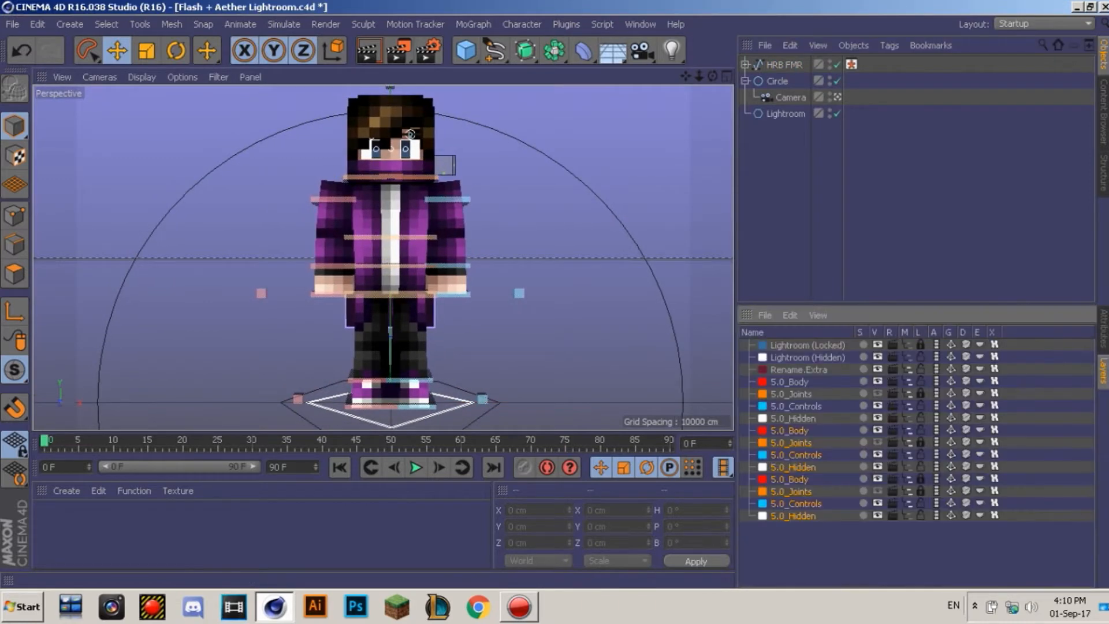
left_click(784, 64)
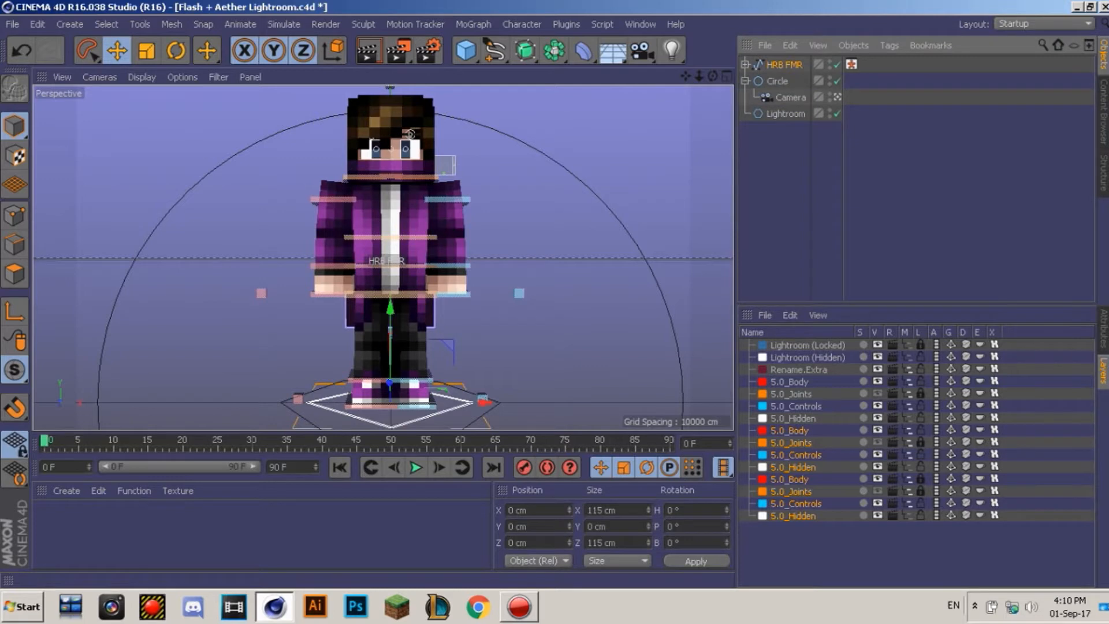
left_click(809, 184)
left_click(784, 64)
left_click(1103, 329)
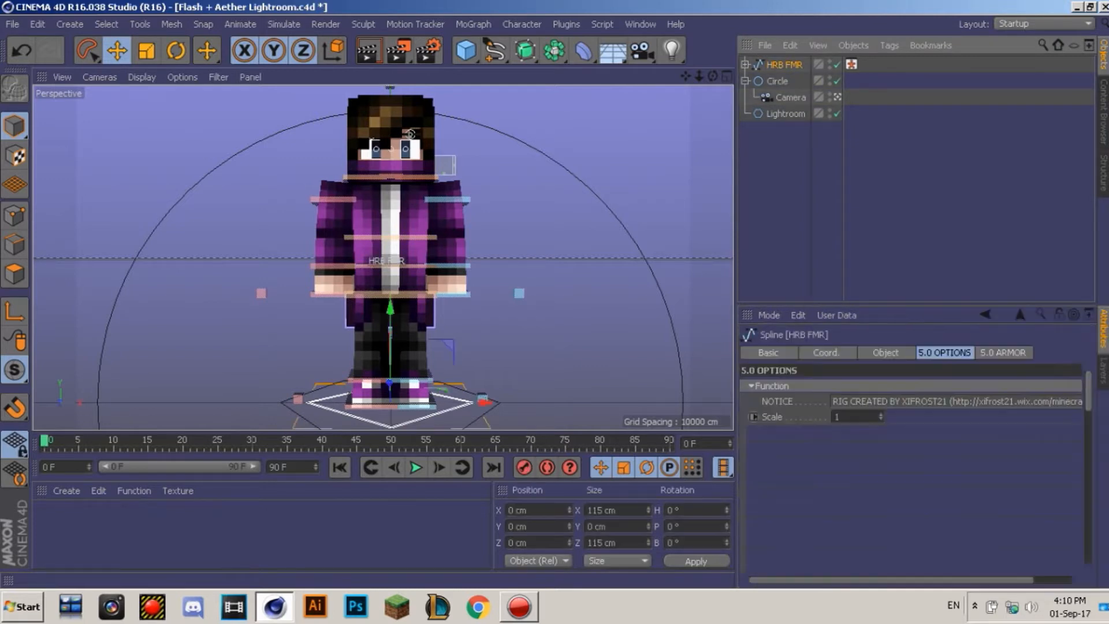
left_click(1103, 372)
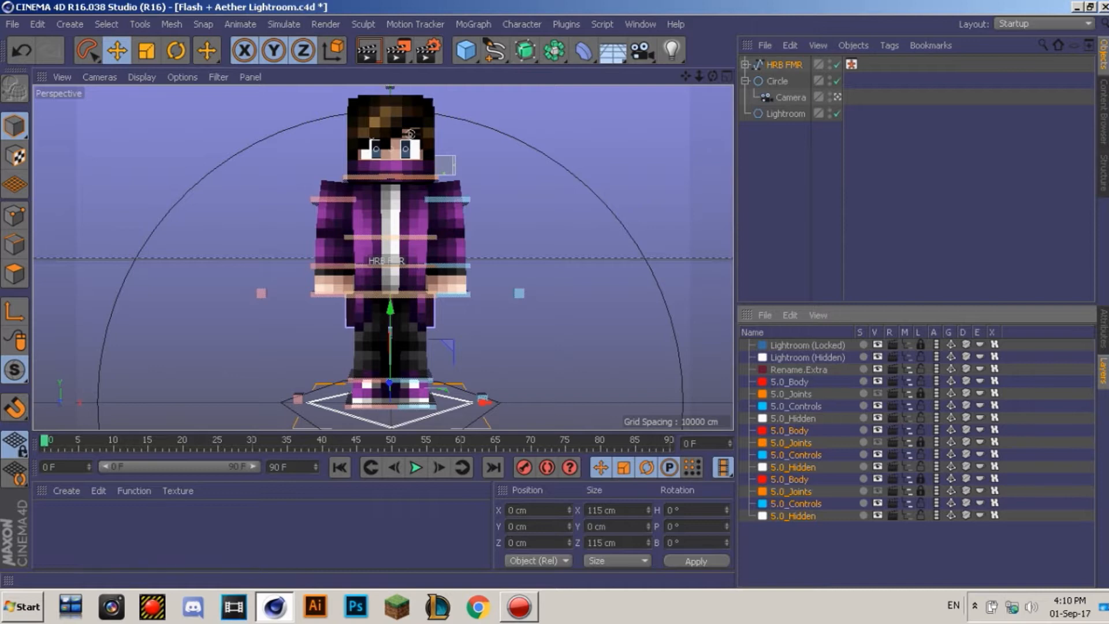
left_click_drag(856, 441, 766, 375, "shift")
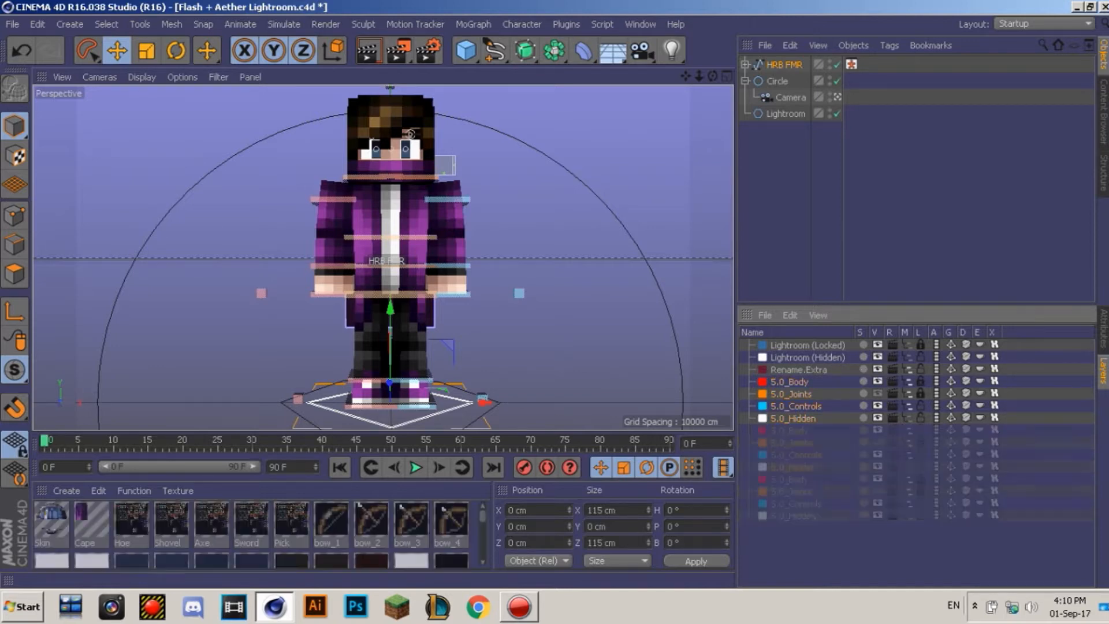
Step: Select every material in the Material Manager and delete them all
scroll(260, 532, "down", 5)
left_click_drag(304, 500, 42, 497)
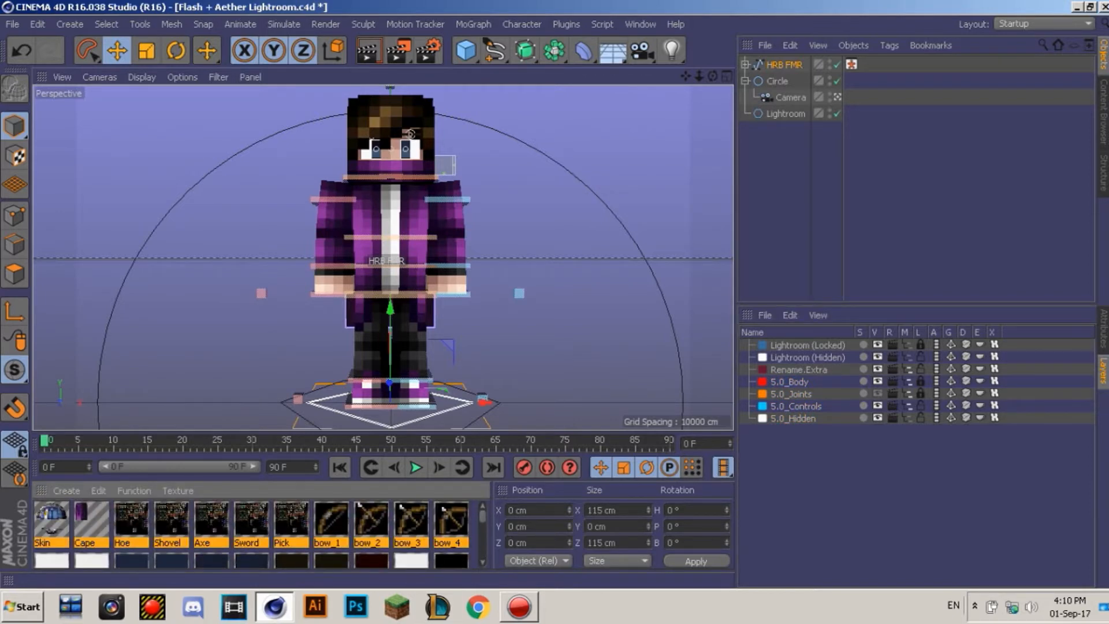
key("Delete")
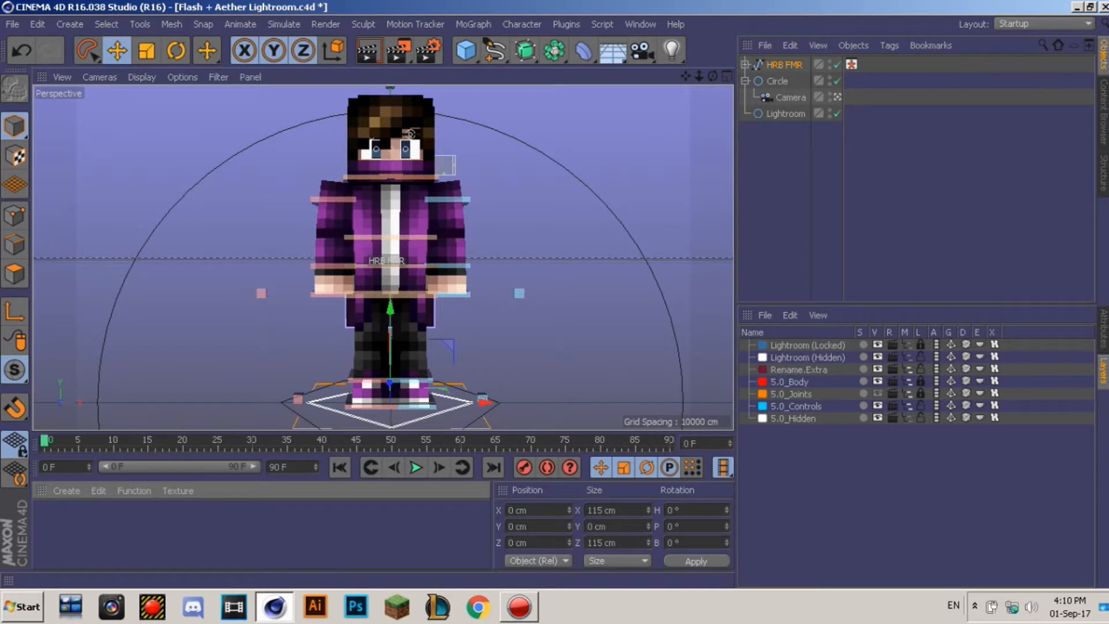
left_click(1103, 330)
Step: Select the HRB FMR rig and browse for a new Skin file in its 5.0 options
left_click(808, 173)
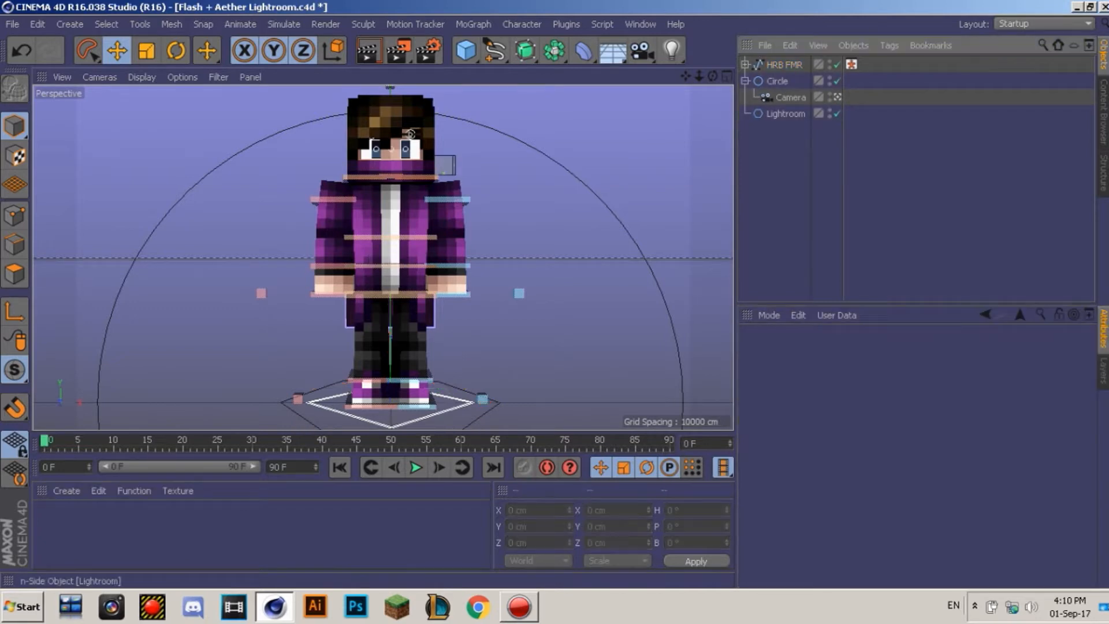
left_click(745, 65)
left_click(745, 65)
left_click(777, 81)
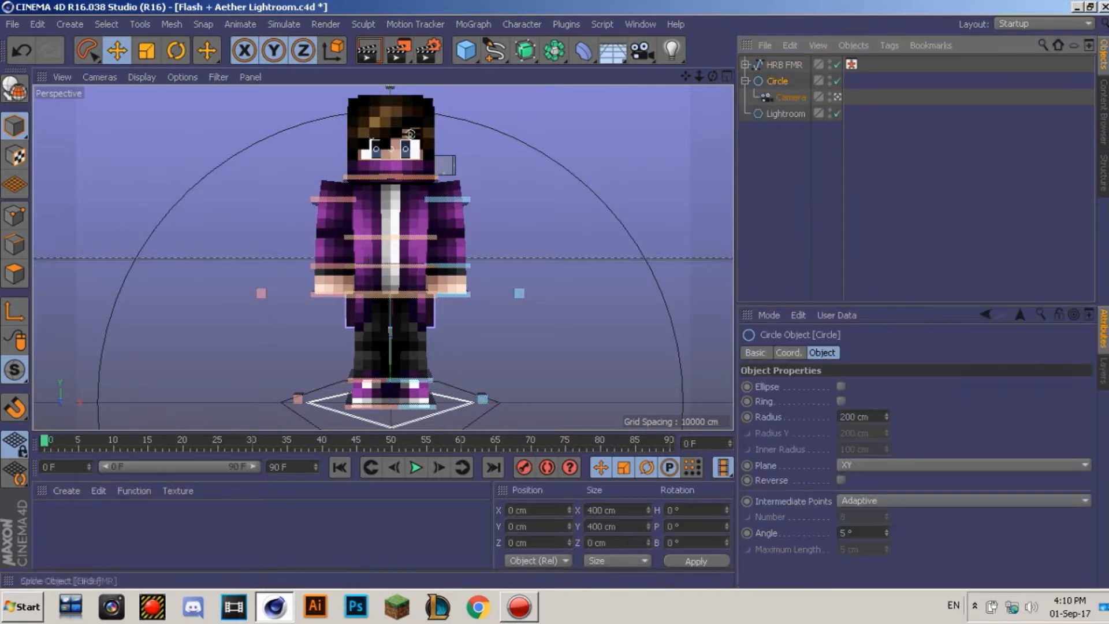
left_click(784, 65)
left_click_drag(901, 580, 938, 580)
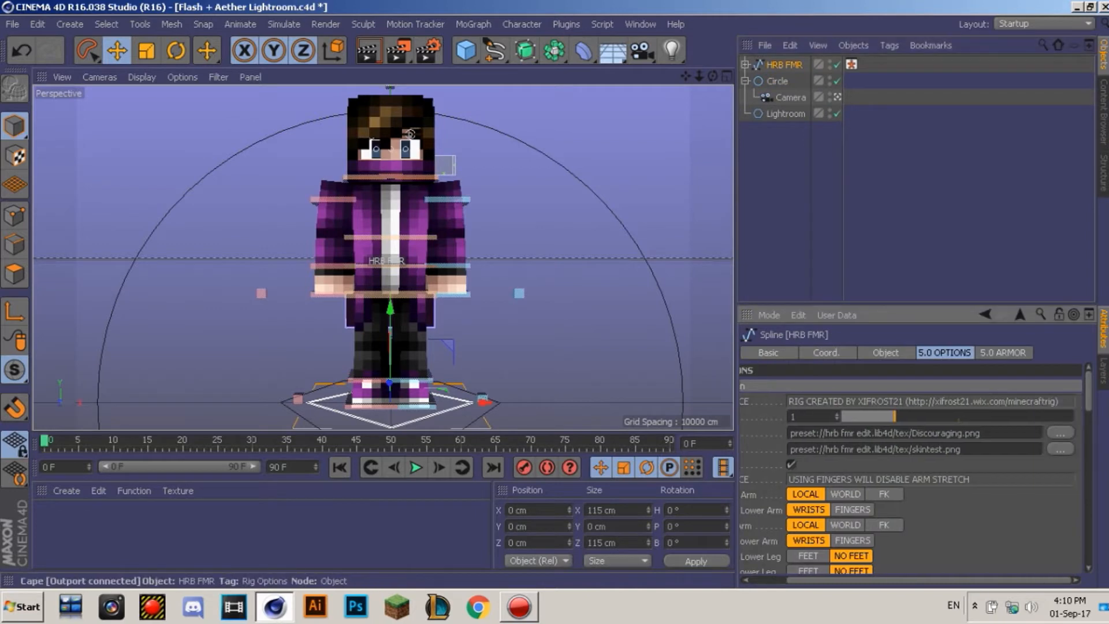
left_click(1061, 433)
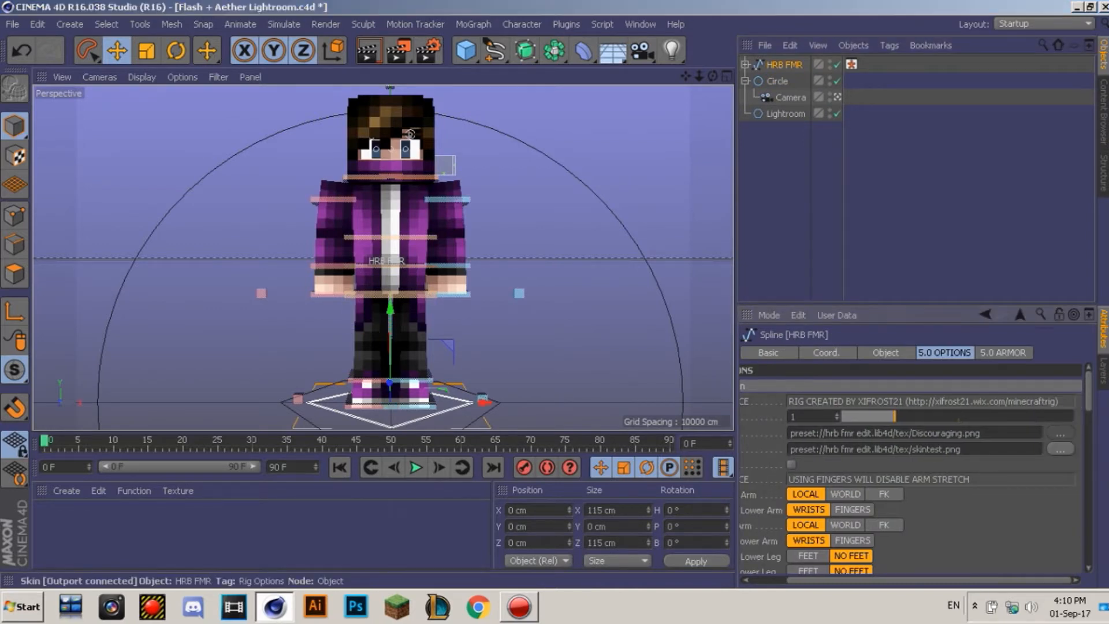
Step: Load Quackload.png from the Desktop as the rig's skin, replacing Discouraging.png
left_click(66, 150)
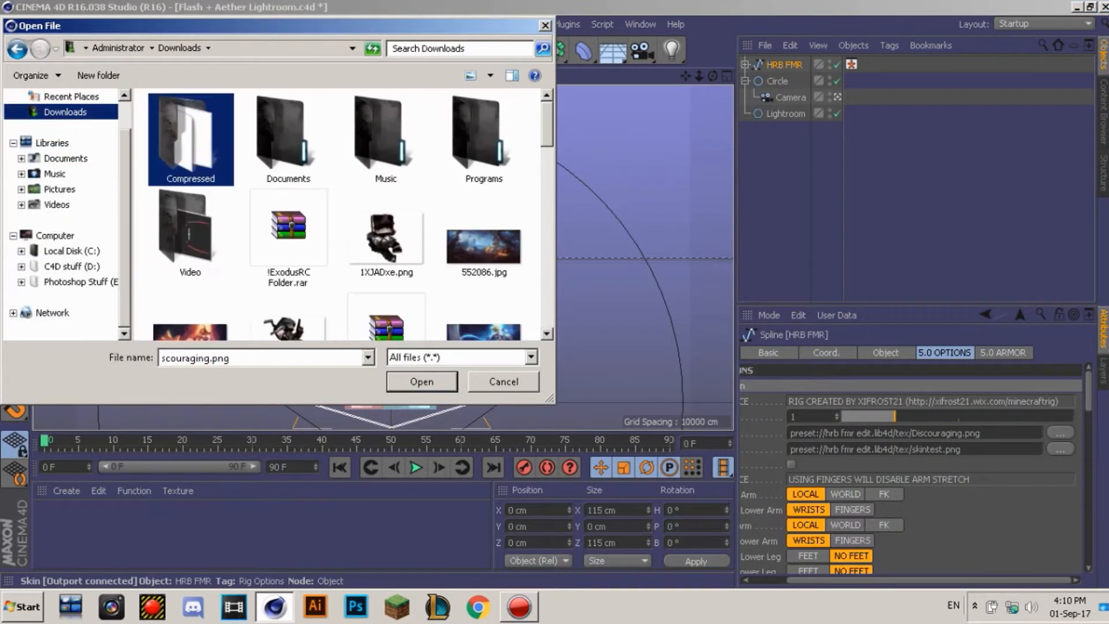
scroll(53, 143, "up", 1)
left_click(60, 120)
scroll(278, 219, "down", 6)
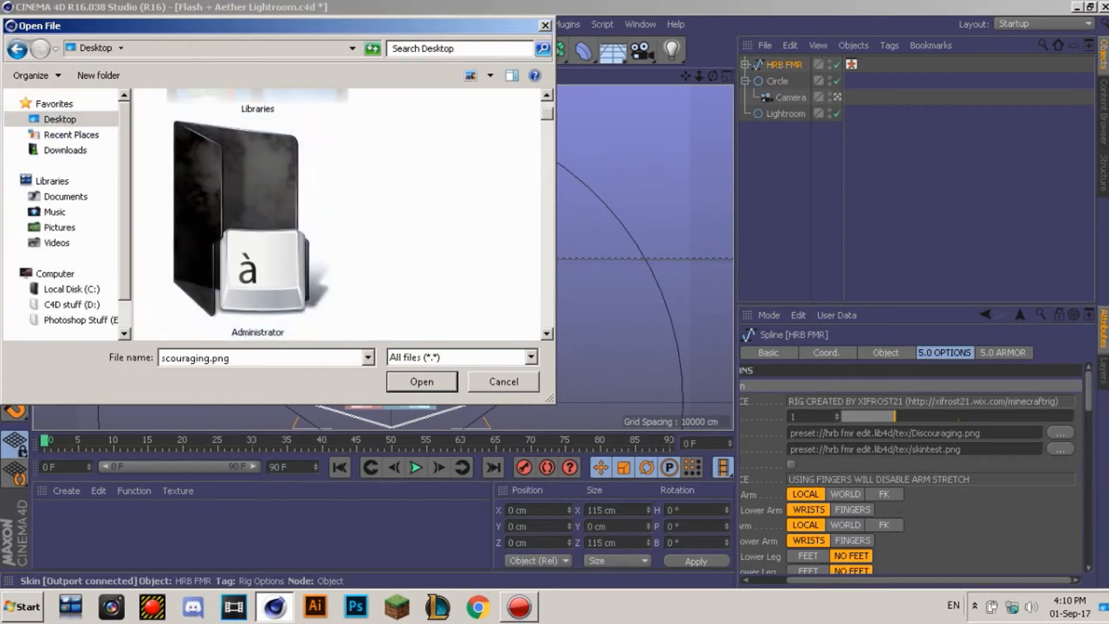
scroll(258, 214, "down", 8)
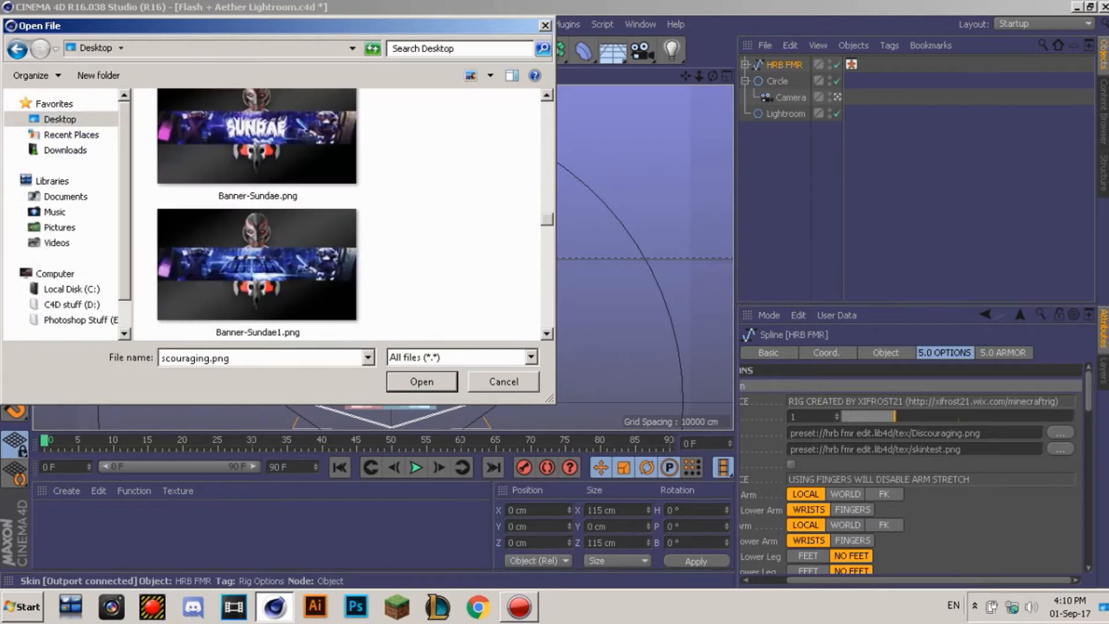
scroll(258, 214, "down", 10)
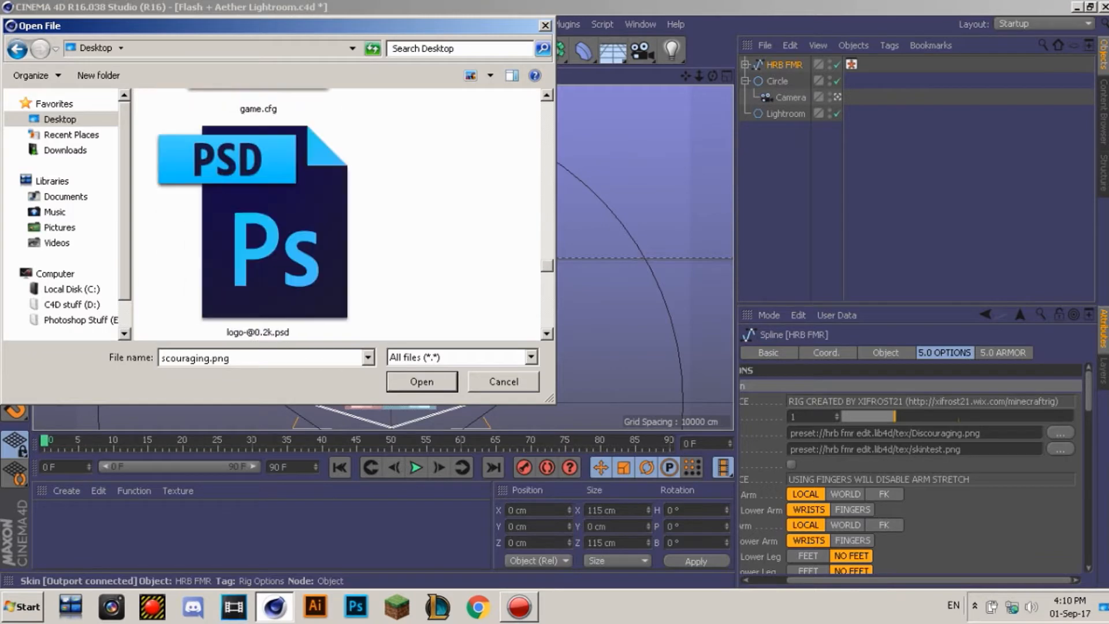
scroll(258, 213, "down", 4)
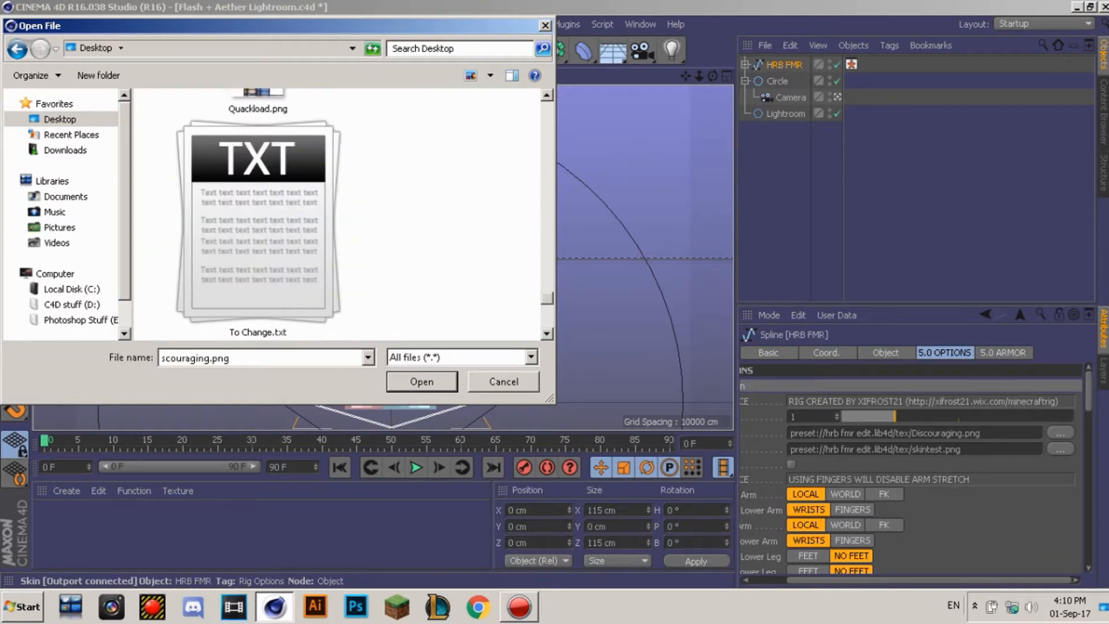
double_click(257, 103)
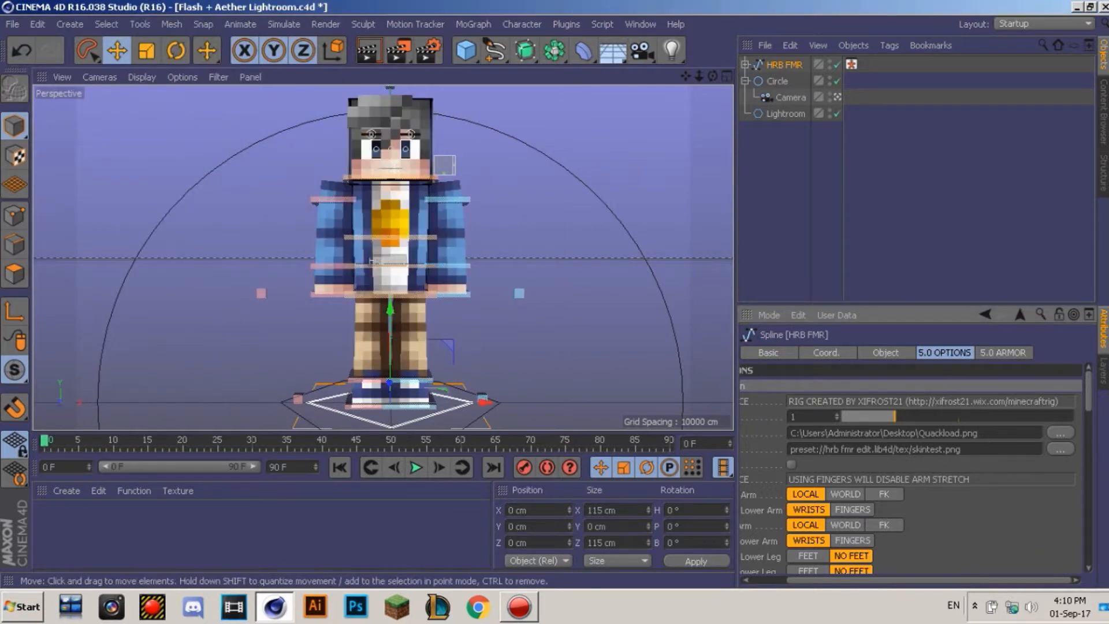
Step: Switch the DOUBLED eyebrow option and the eyebrow SPACING option to OFF
scroll(910, 468, "down", 6)
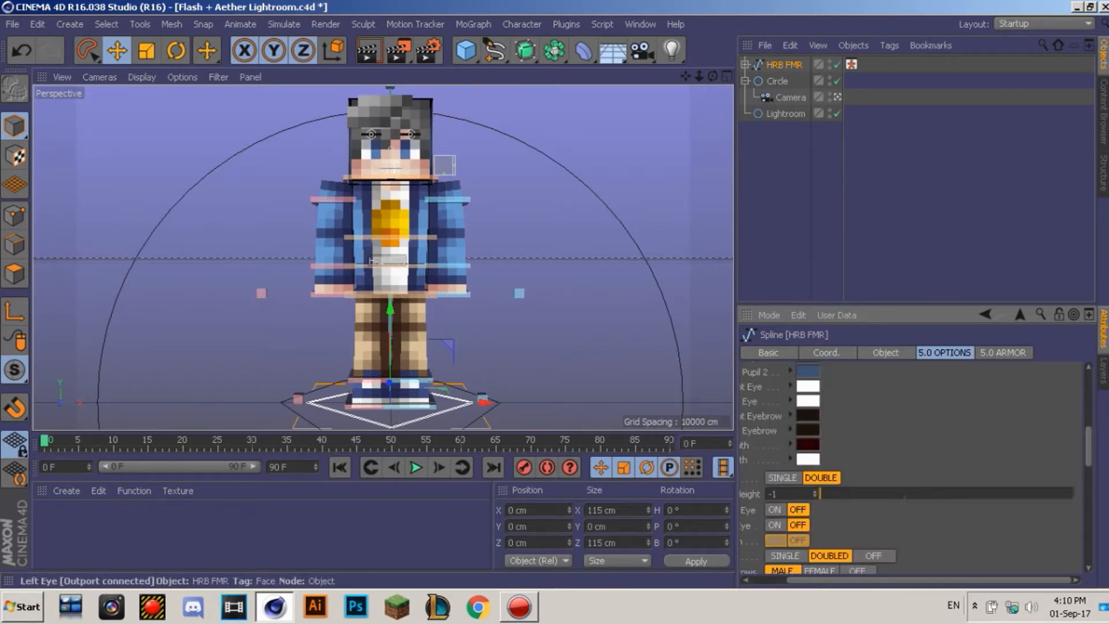
left_click(873, 555)
scroll(873, 555, "down", 3)
left_click(906, 489)
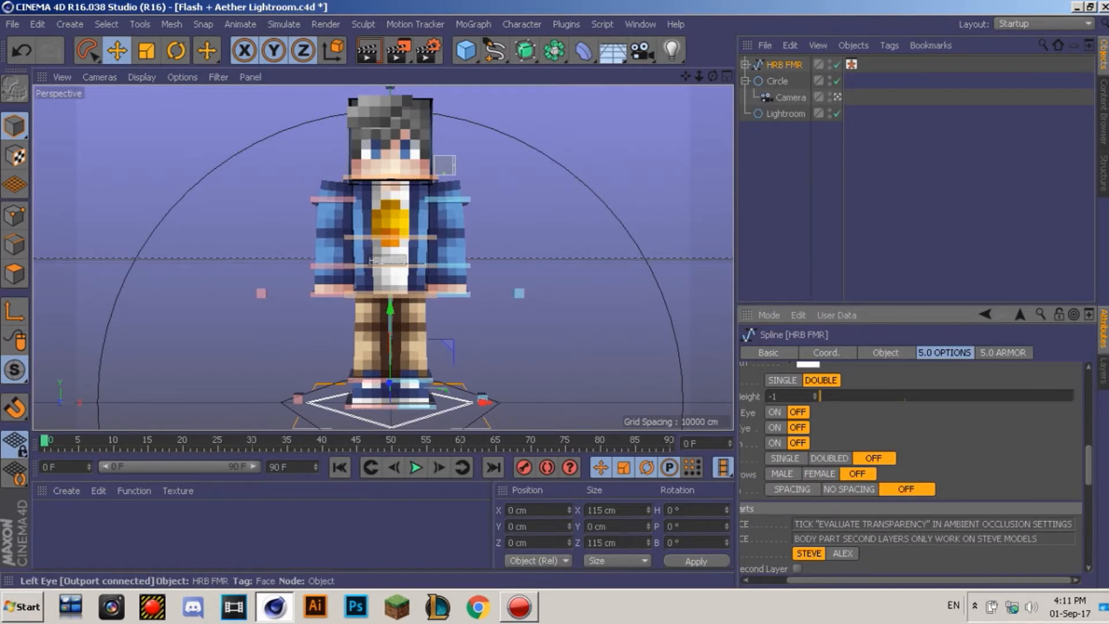
scroll(913, 462, "up", 6)
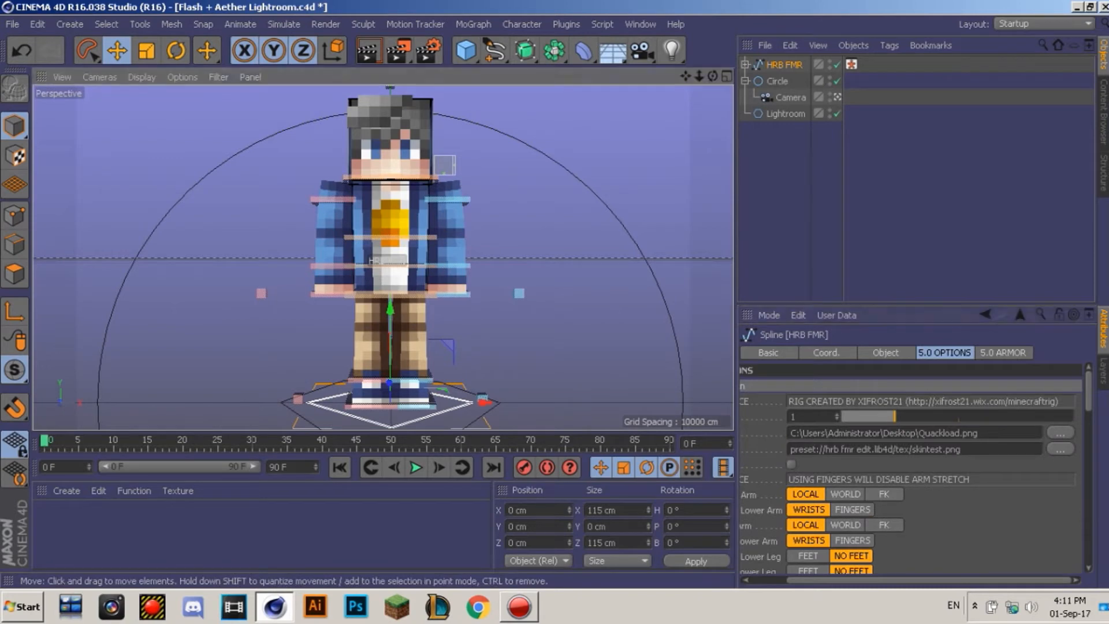
left_click(383, 192)
scroll(383, 192, "up", 7)
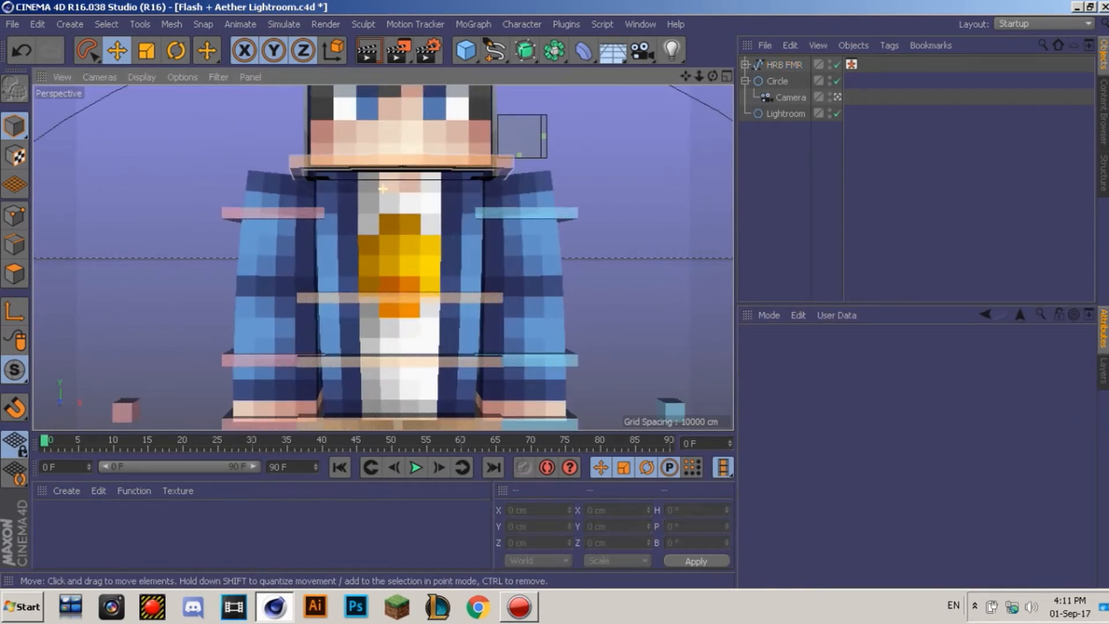
Step: Lift controlNeck to Y 74.704 cm, raising the head well above the body
right_click_drag(384, 254, 300, 254, "alt")
middle_click_drag(383, 186, 377, 334, "alt")
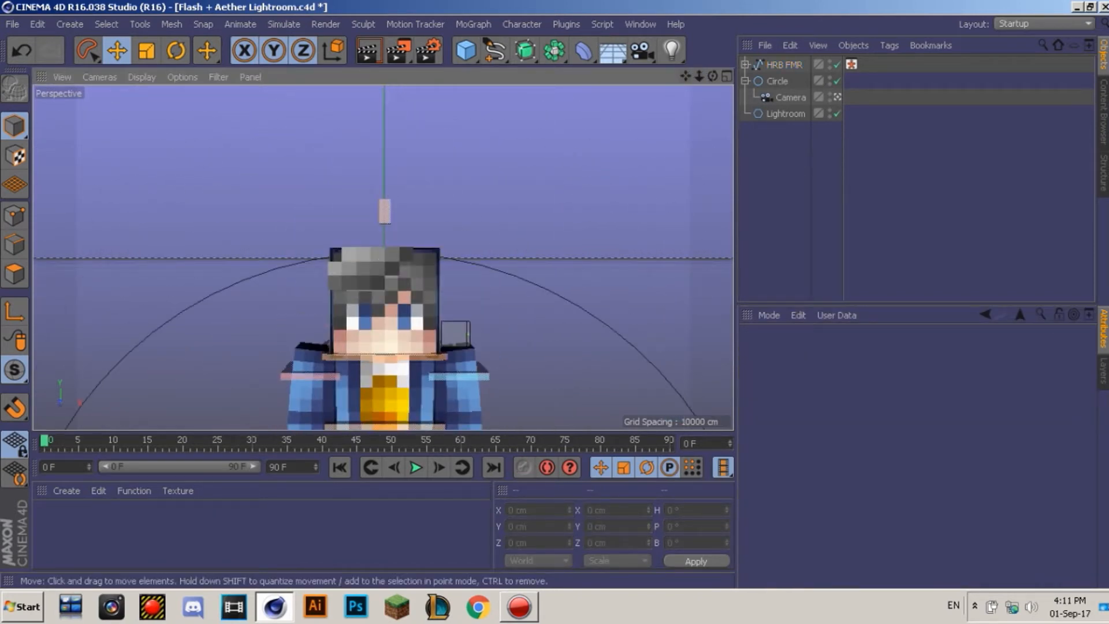
left_click(426, 357)
left_click_drag(384, 258, 384, 113)
Step: Expand HRB FMR > Head, unlock the 5.0_Body layer and select EXTRUDE_meshHead
left_click_drag(685, 75, 709, 157)
left_click(745, 64)
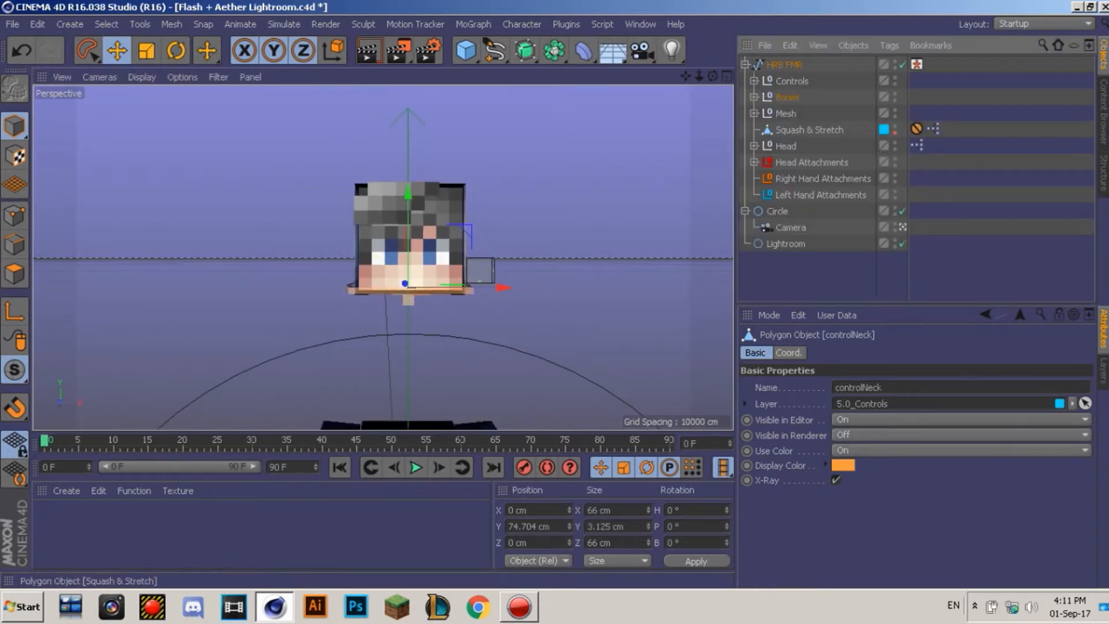
left_click(754, 113)
left_click(754, 113)
left_click(755, 146)
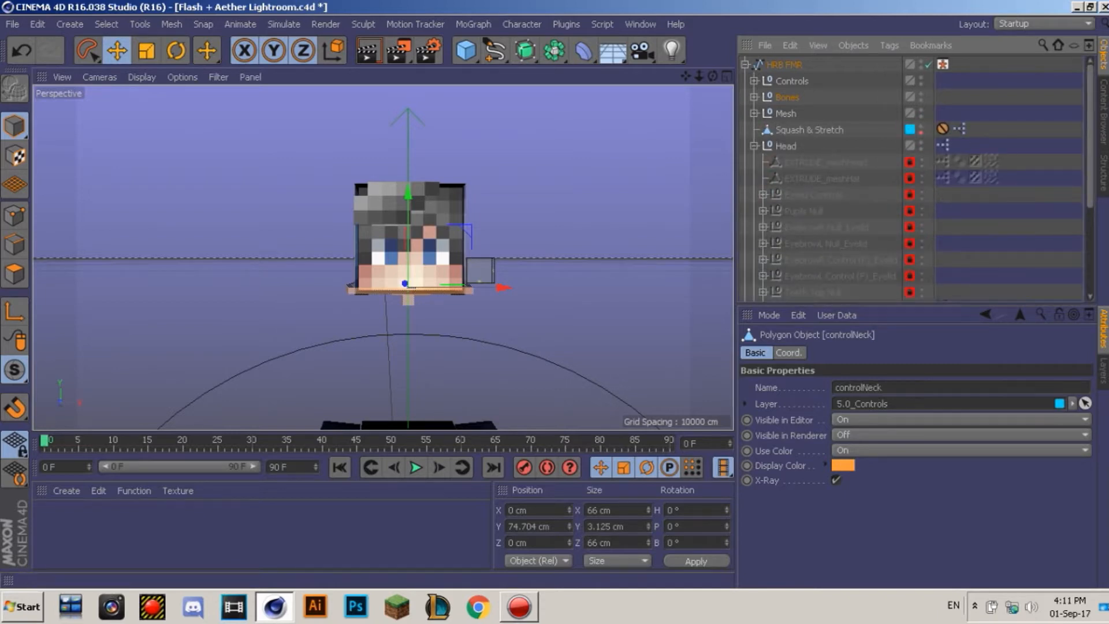
left_click(1103, 371)
left_click(921, 382)
left_click(1104, 330)
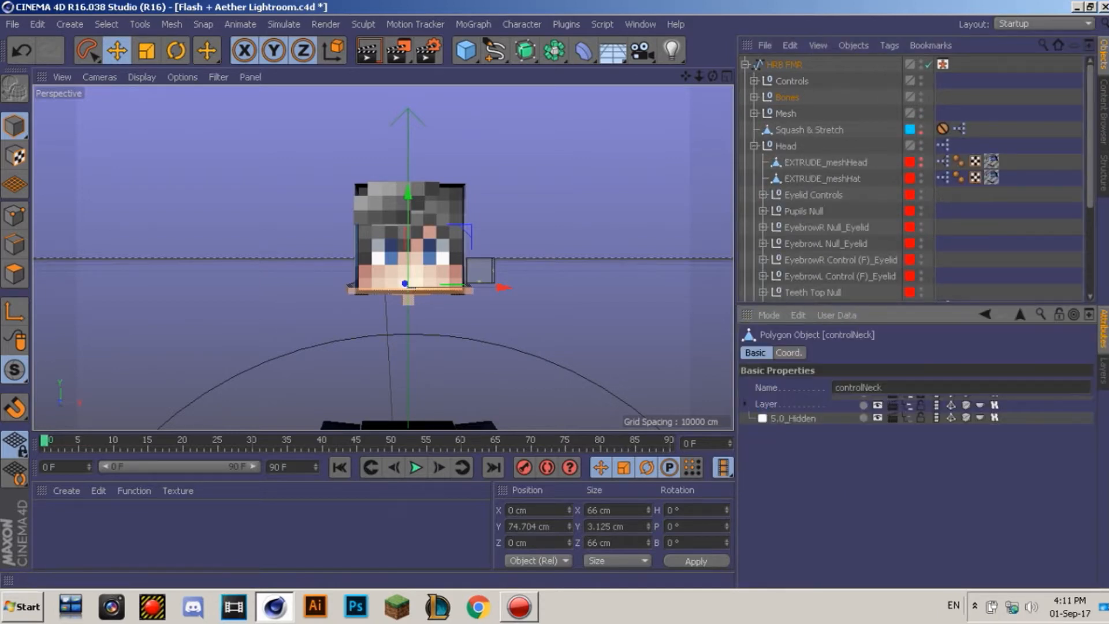
left_click(826, 163)
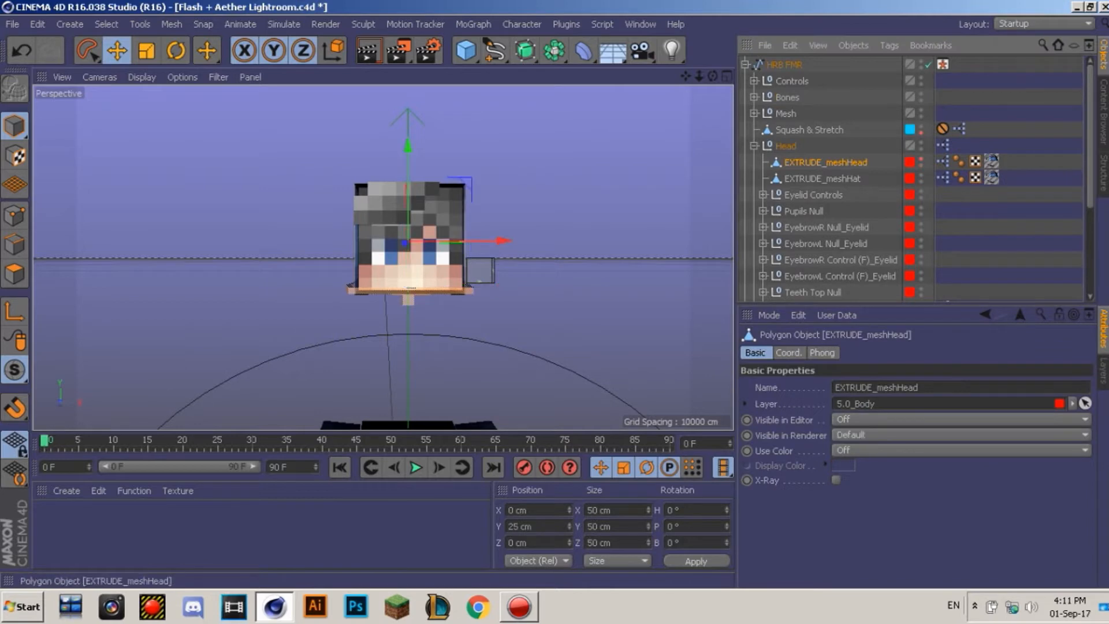
Step: Move EXTRUDE_meshHead off to the left and EXTRUDE_meshHat off to the right
left_click_drag(496, 240, 263, 240)
left_click(823, 179)
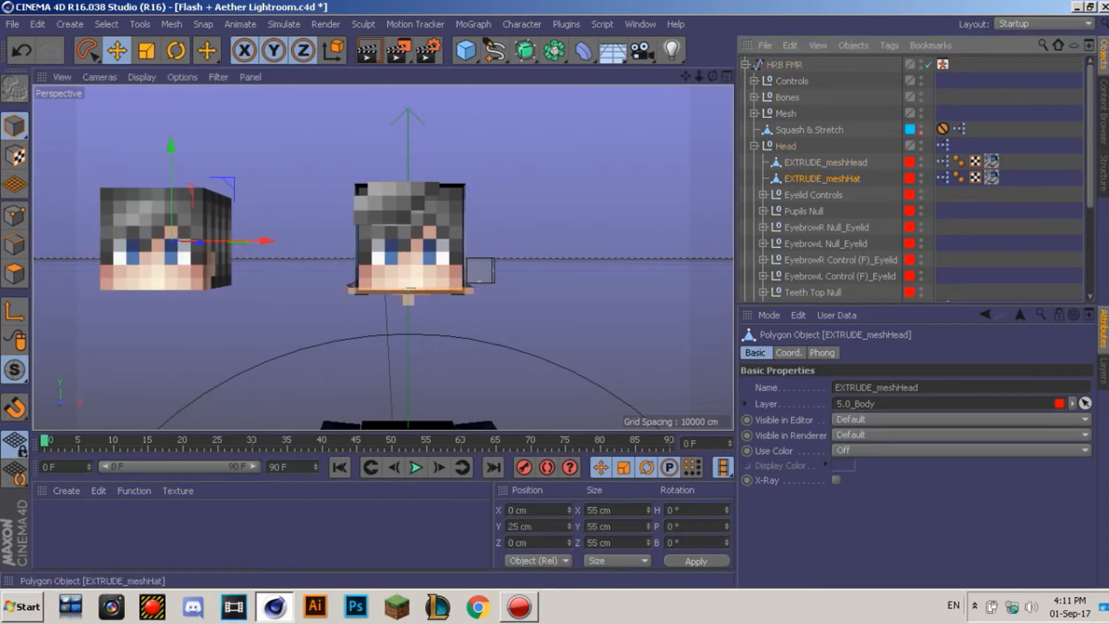
left_click_drag(500, 241, 710, 240)
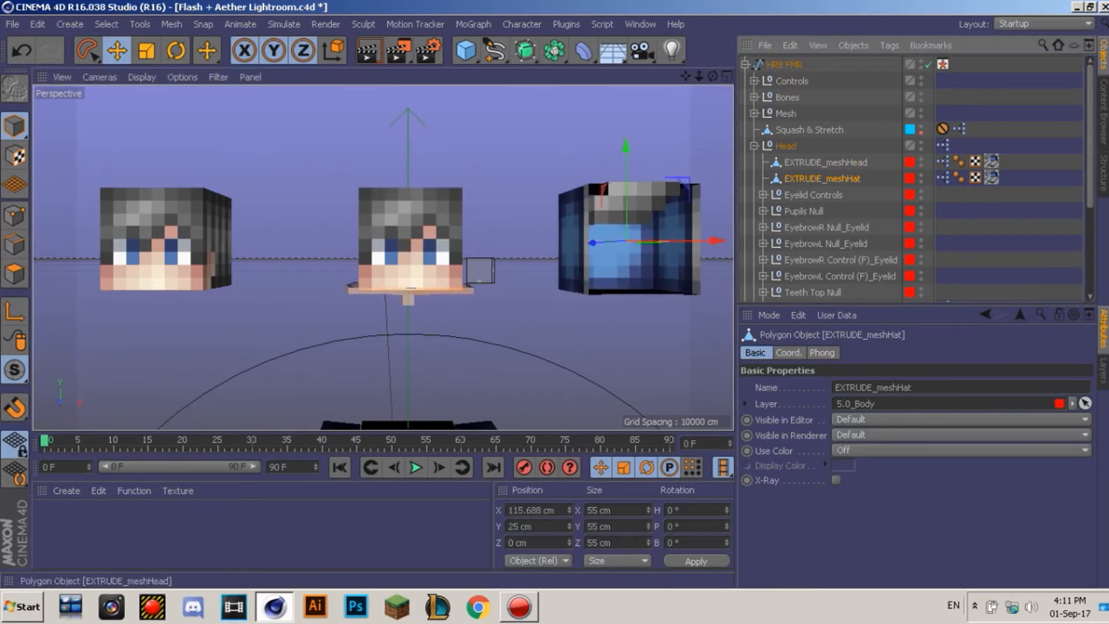
Step: In Polygon mode, paint-select the head's front-face polygons with Live Selection
left_click(826, 163)
left_click(15, 273)
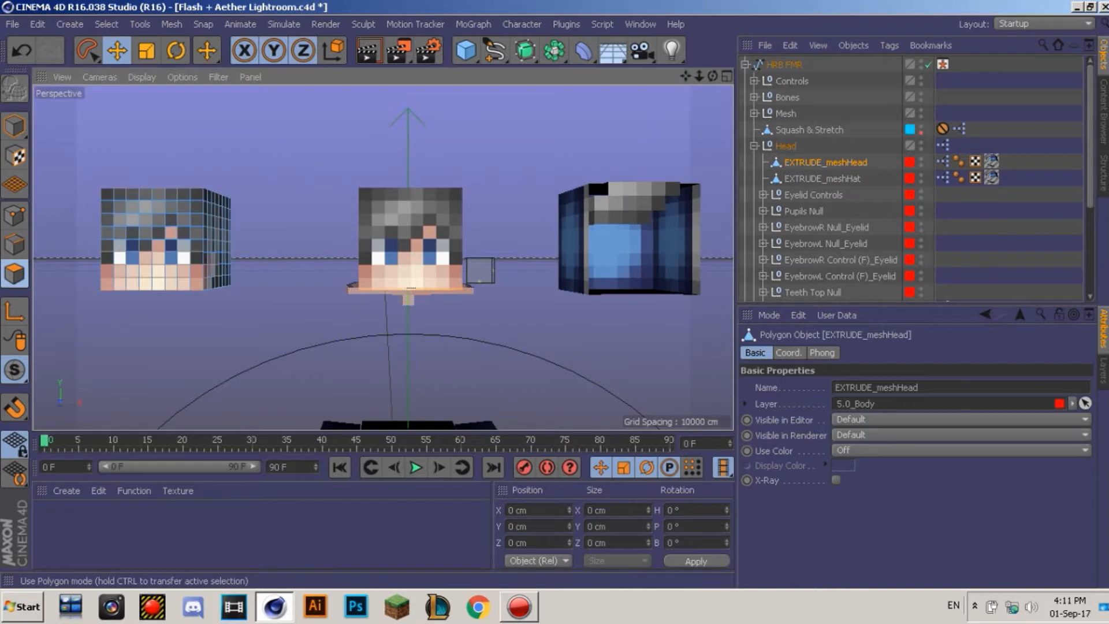
mouse_move(685, 76)
left_mouse_down()
mouse_move(834, 59)
mouse_move(737, 75)
mouse_move(854, 76)
mouse_move(691, 76)
mouse_move(829, 113)
left_mouse_up()
left_click_drag(88, 51, 132, 74)
left_click_drag(243, 225, 218, 225)
mouse_move(334, 277)
left_mouse_down()
mouse_move(341, 245)
mouse_move(328, 235)
mouse_move(356, 203)
mouse_move(389, 203)
mouse_move(443, 318)
mouse_move(186, 314)
mouse_move(214, 299)
mouse_move(504, 299)
left_mouse_up()
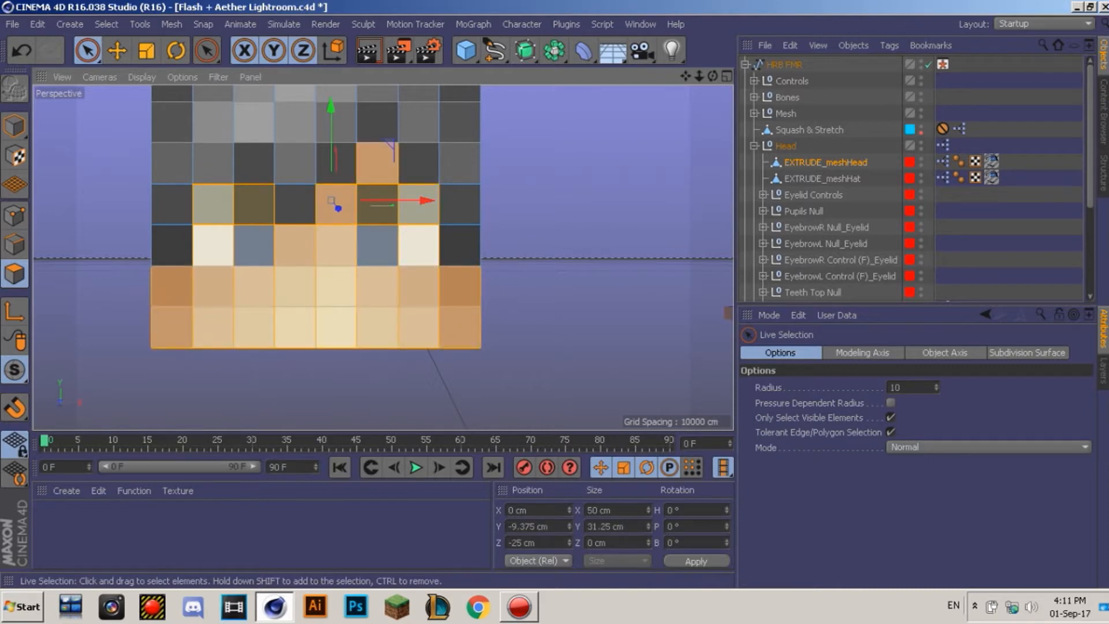
Step: Delete the head's face, skin-coloured side and underside polygons
key("Delete")
left_click_drag(383, 255, 519, 193, "alt")
mouse_move(399, 255)
left_mouse_down()
mouse_move(433, 317)
mouse_move(456, 283)
left_mouse_up()
key("Delete")
left_click_drag(564, 265, 600, 300)
key("Delete")
mouse_move(463, 277)
left_mouse_down("alt")
mouse_move(382, 254)
mouse_move(323, 191)
left_mouse_up("alt")
left_click_drag(485, 199, 189, 167)
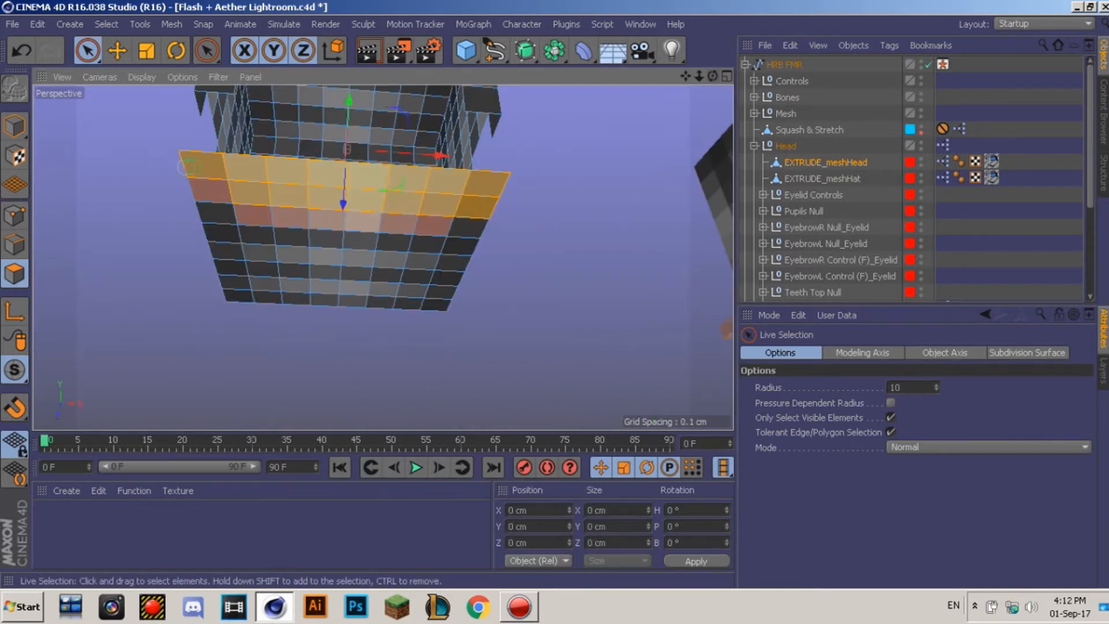
key("Delete")
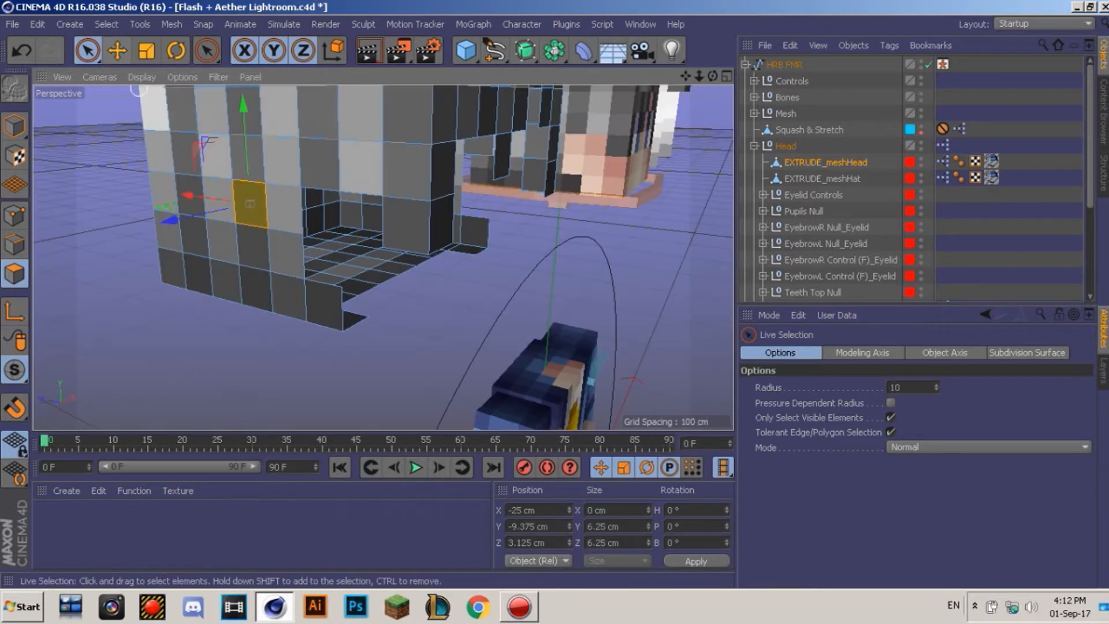
Step: Select all head polygons and extrude them 1 cm twice, growing the shell to 54 cm
left_click(118, 51)
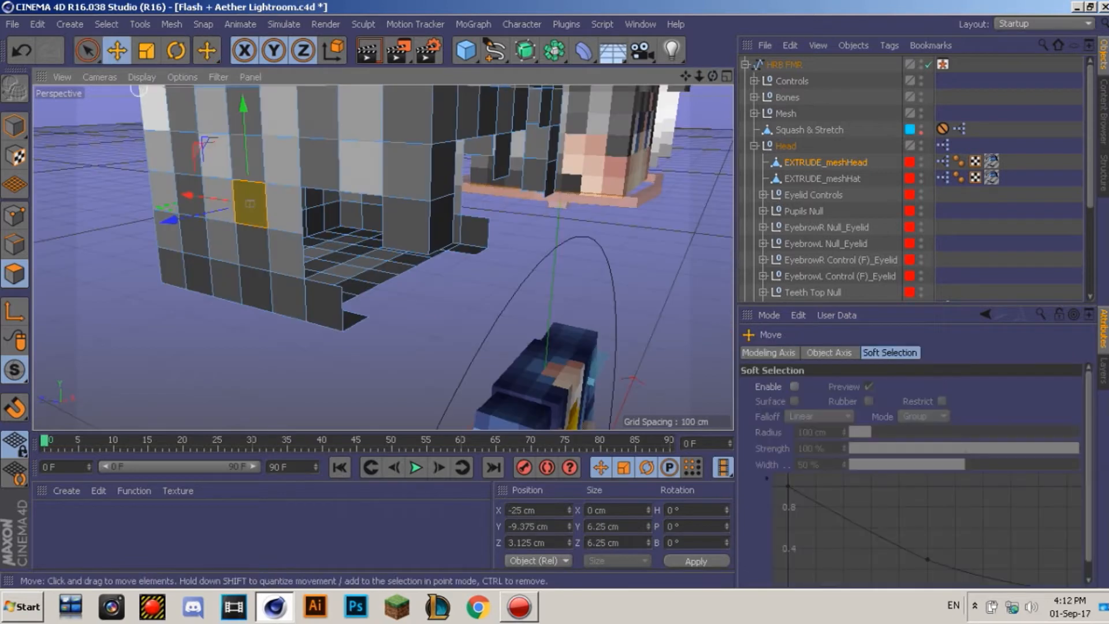
left_click(88, 51)
key("e")
key("ctrl+a")
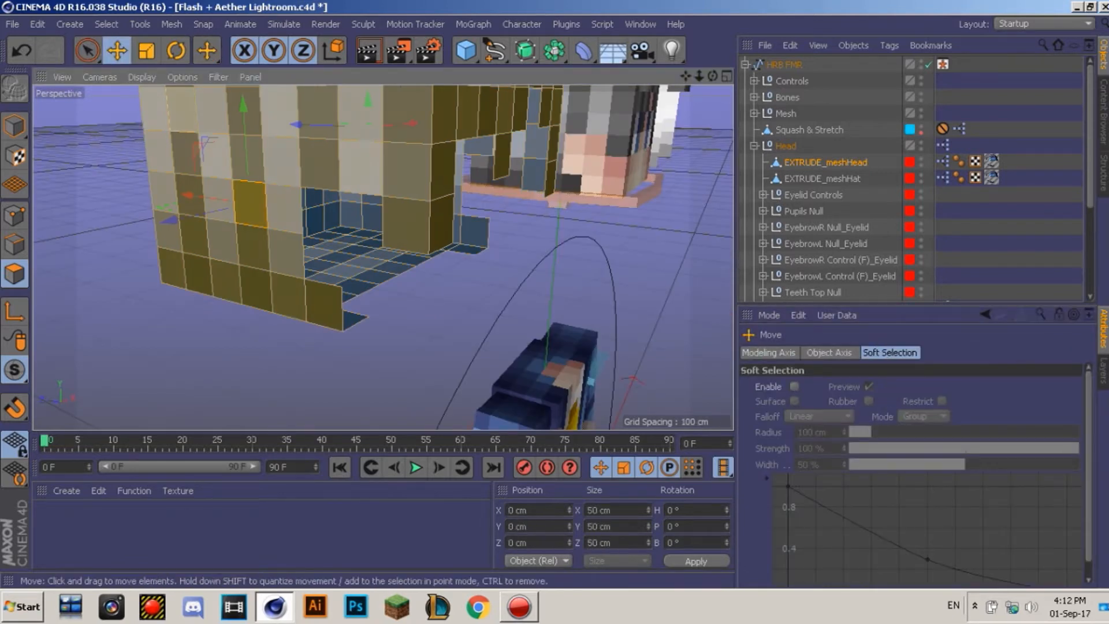
right_click(245, 113)
left_click(282, 299)
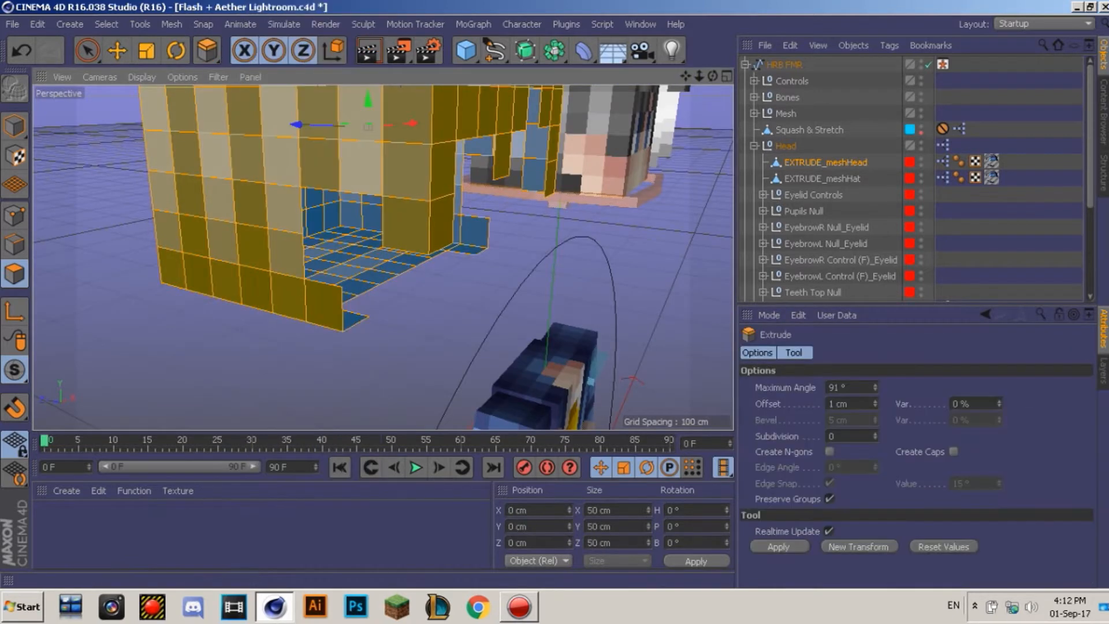
left_click(780, 547)
left_click(859, 546)
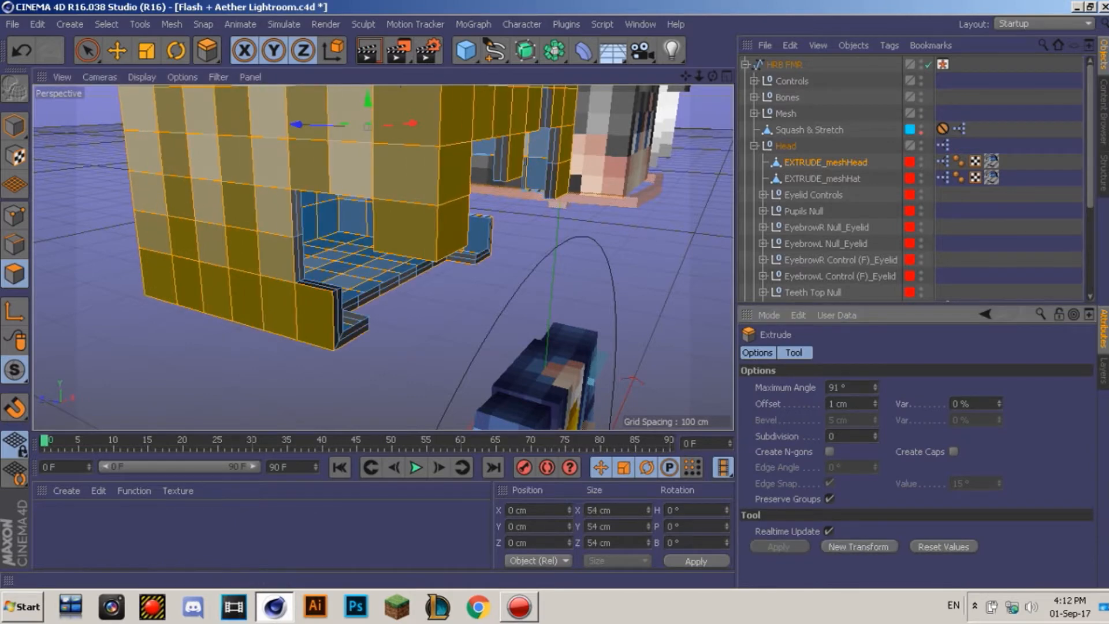
middle_click_drag(382, 255, 124, 312, "alt")
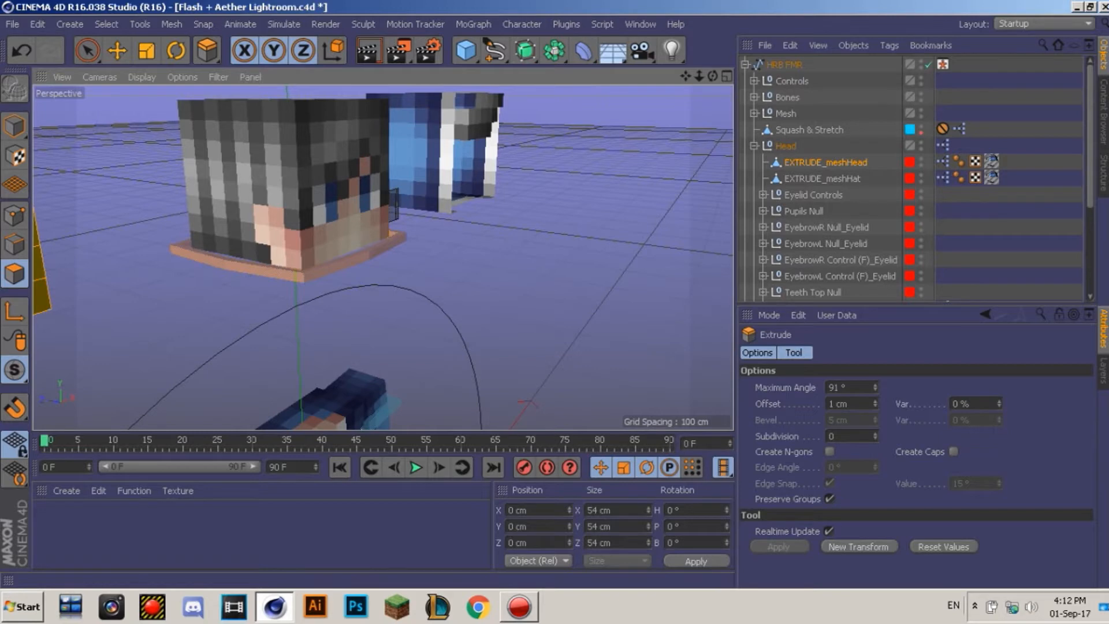
left_click_drag(381, 255, 254, 257, "alt")
middle_click_drag(383, 258, 40, 298, "alt")
Step: Duplicate EXTRUDE_meshHat and drop the copy into the Head group
left_click(822, 179)
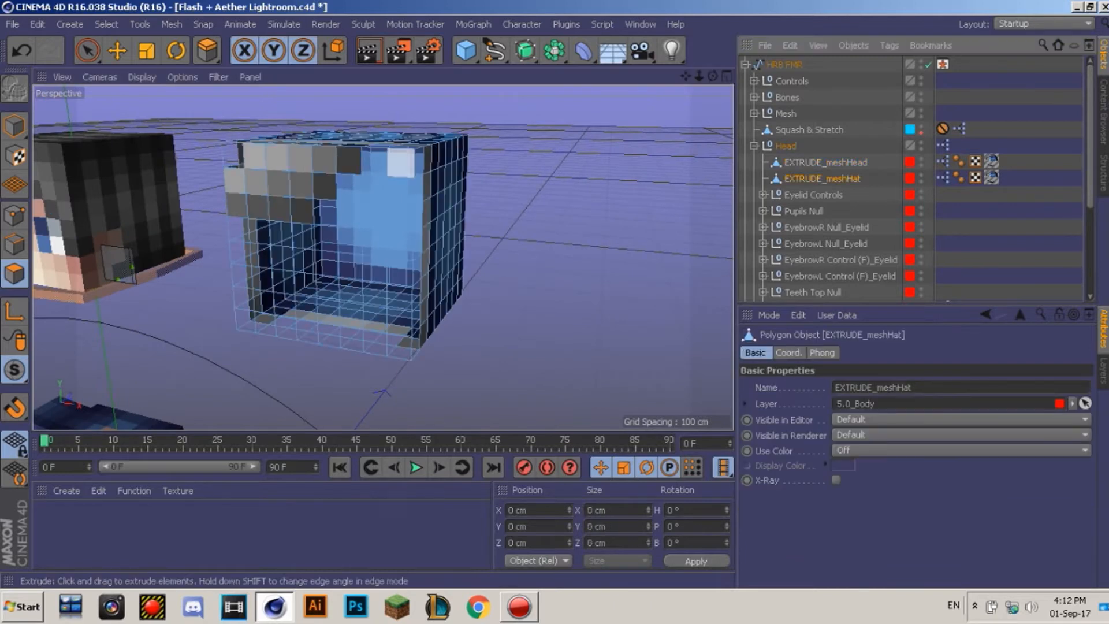
left_click(87, 50)
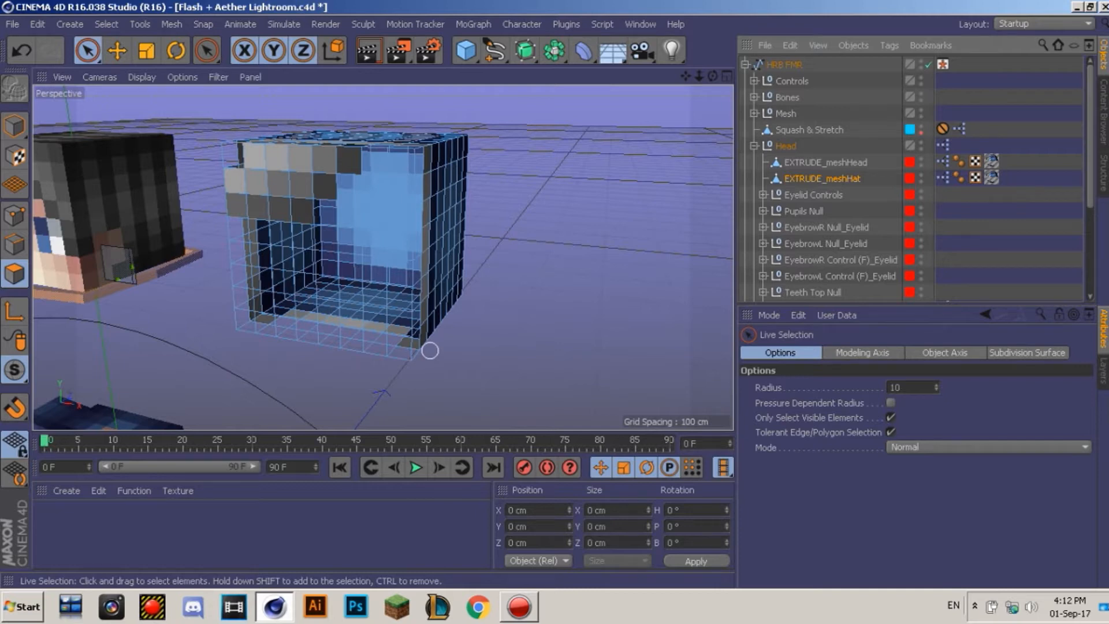
key("ctrl+v")
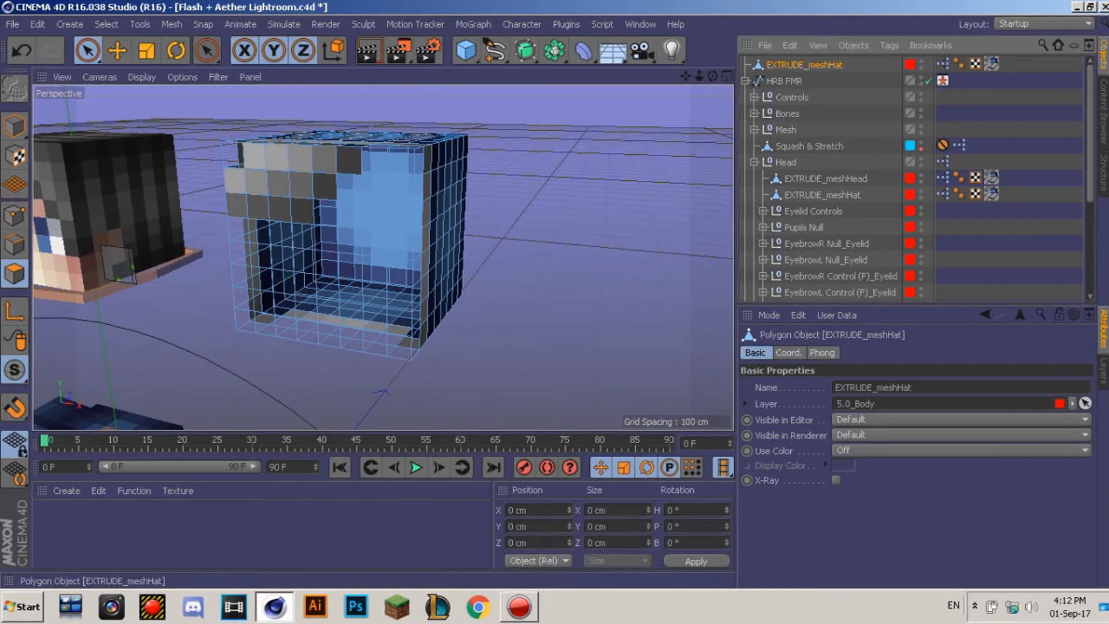
left_click_drag(804, 65, 822, 186)
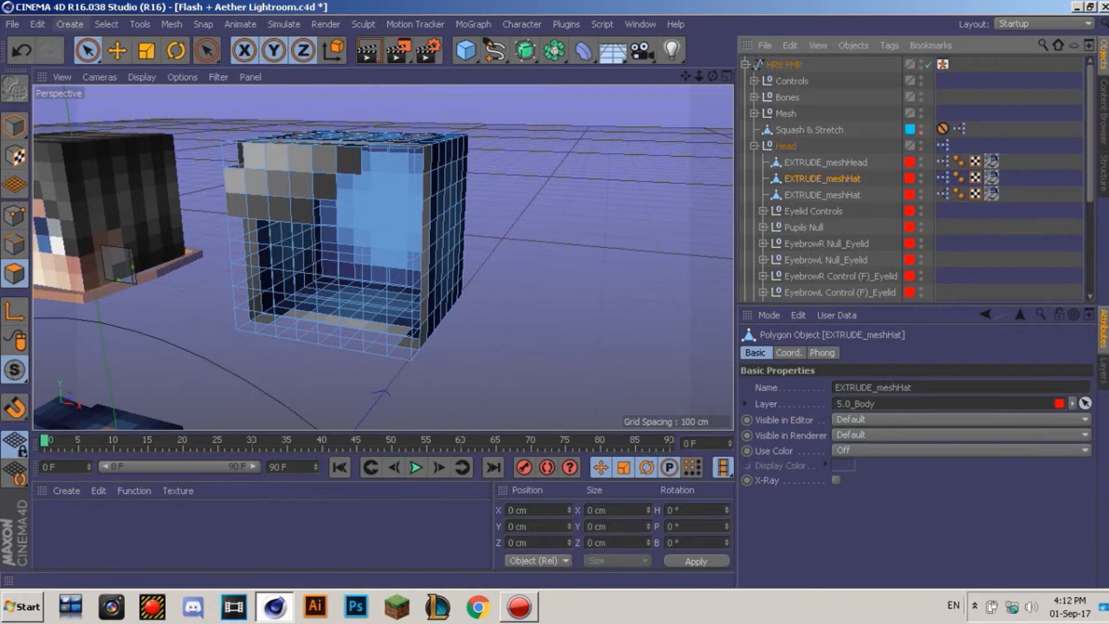
Step: Select all polygons of the hat copy and view it from above
key("e")
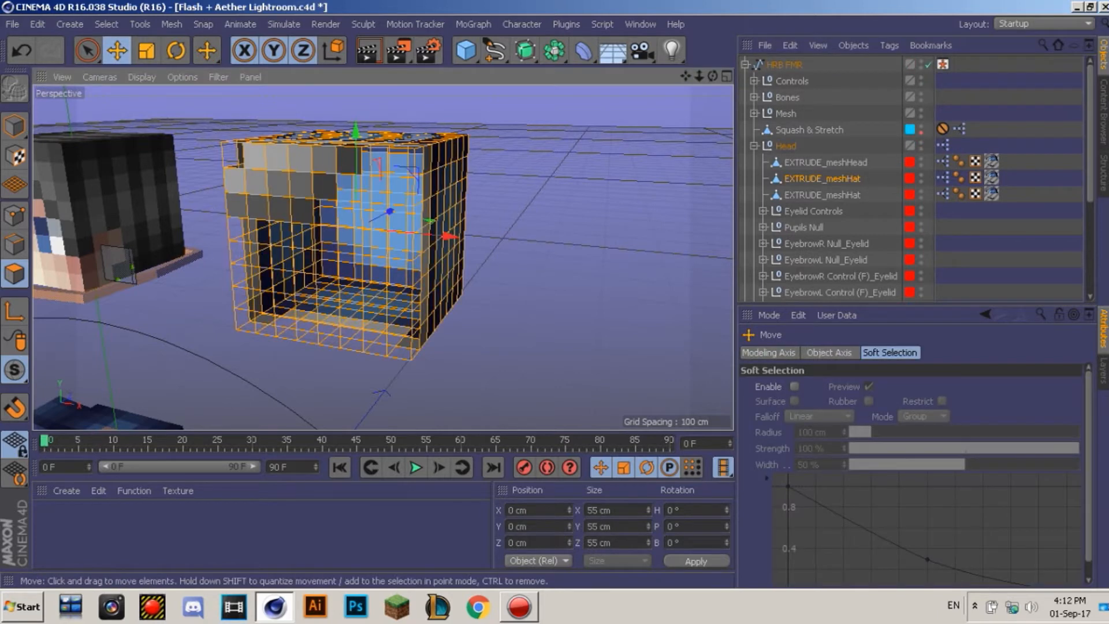
key("space")
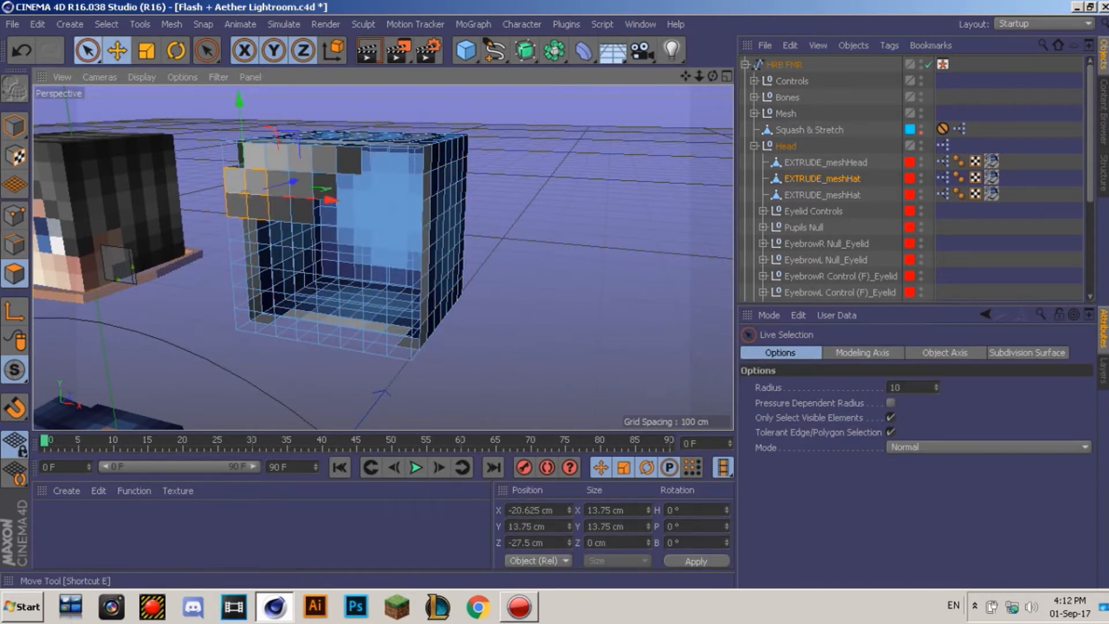
left_click(117, 50)
key("ctrl+a")
key("space")
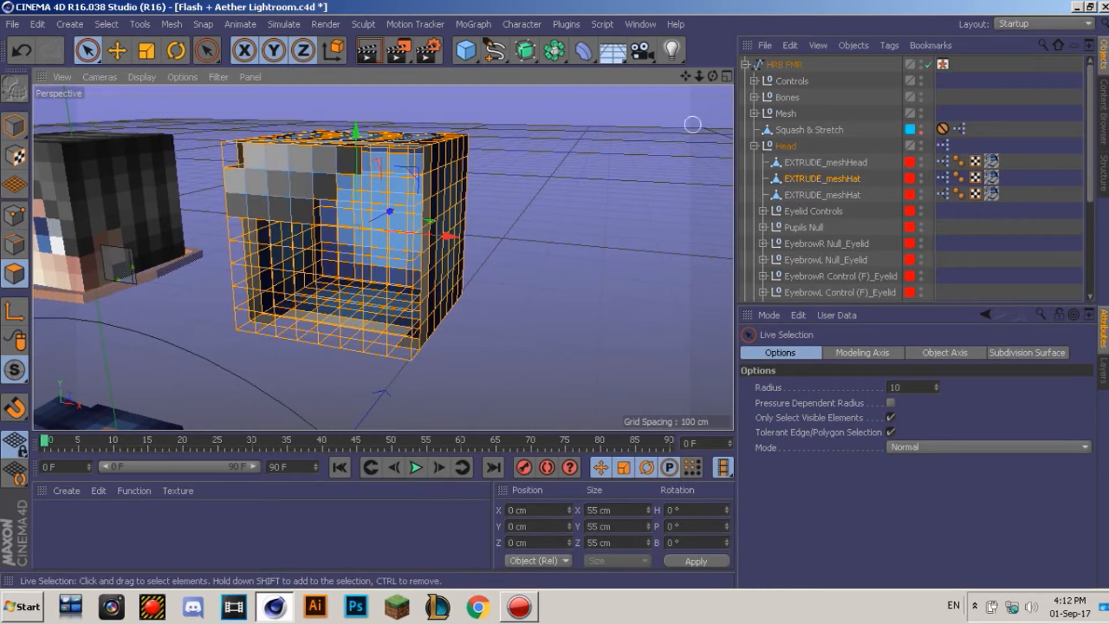
left_click_drag(713, 76, 793, 118)
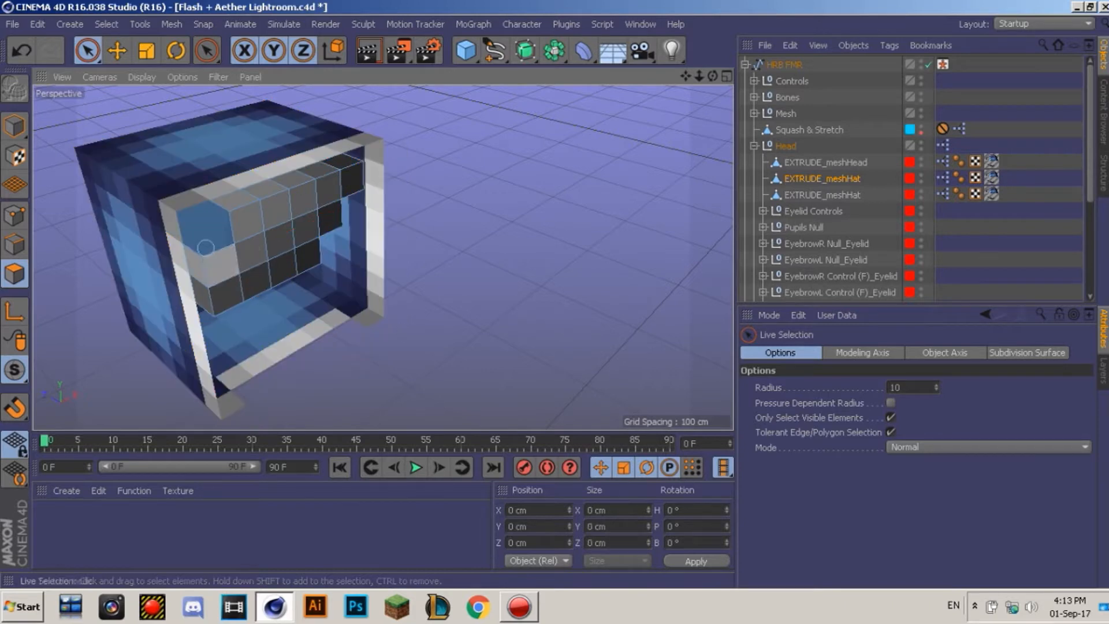
Step: Pick the second EXTRUDE_meshHat copy and try column and loop selections on its front
left_click(116, 51)
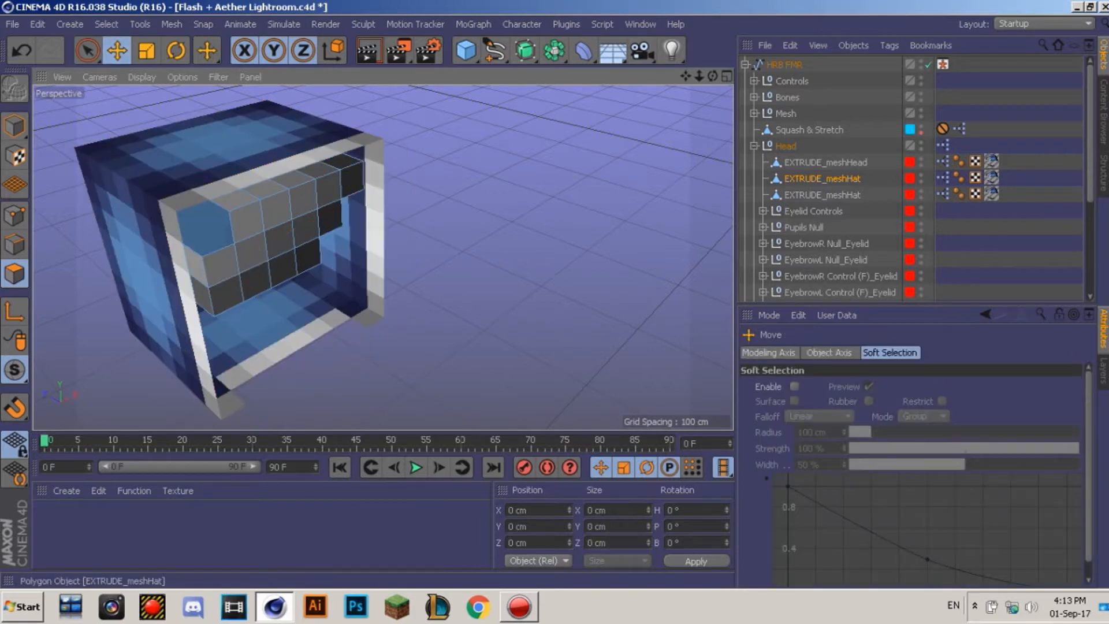
left_click(821, 195)
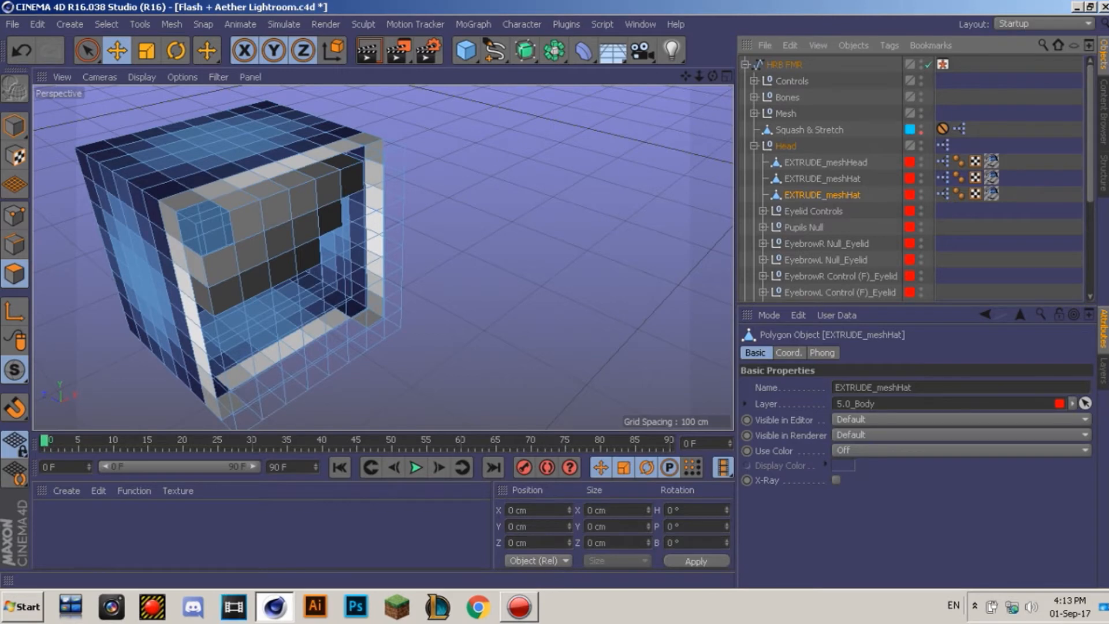
left_click(87, 50)
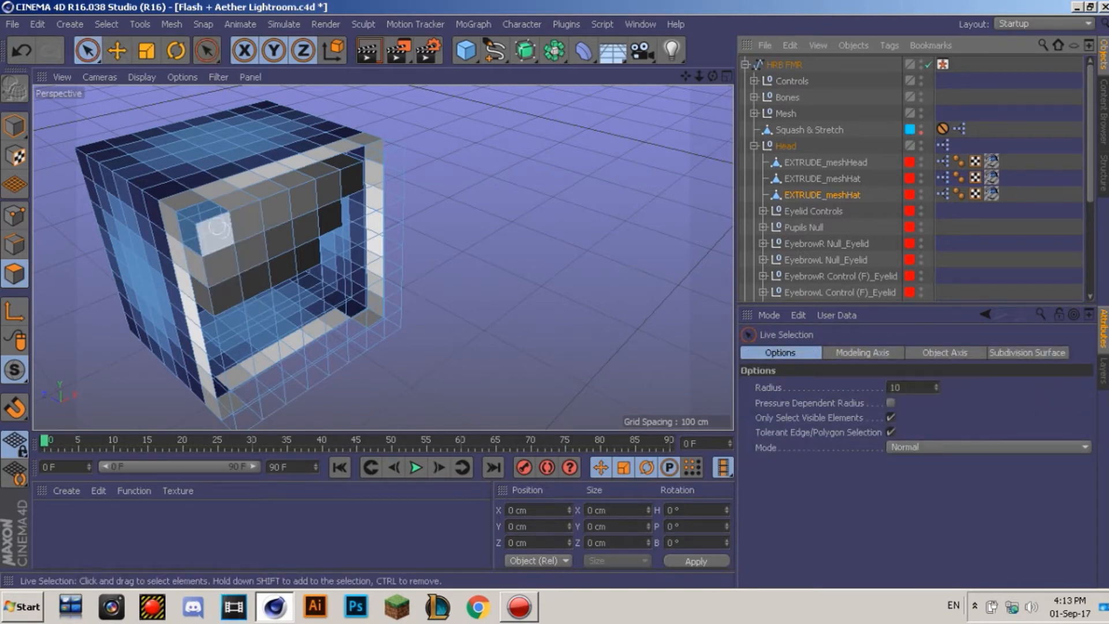
left_click_drag(199, 227, 222, 393)
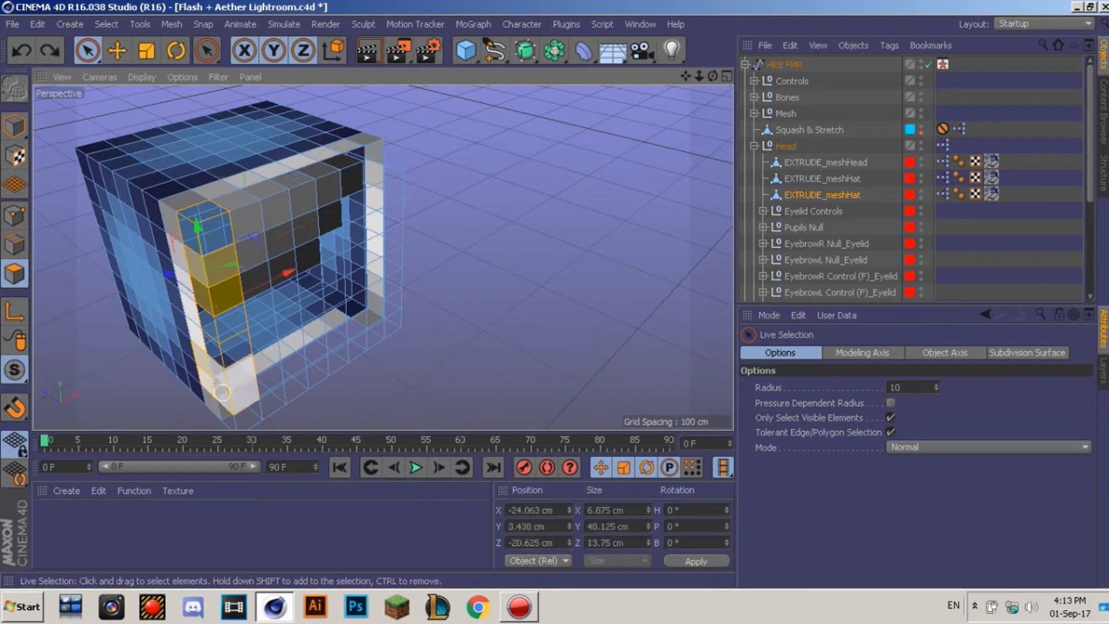
key("ctrl+shift+a")
left_click(106, 23)
left_click(121, 135)
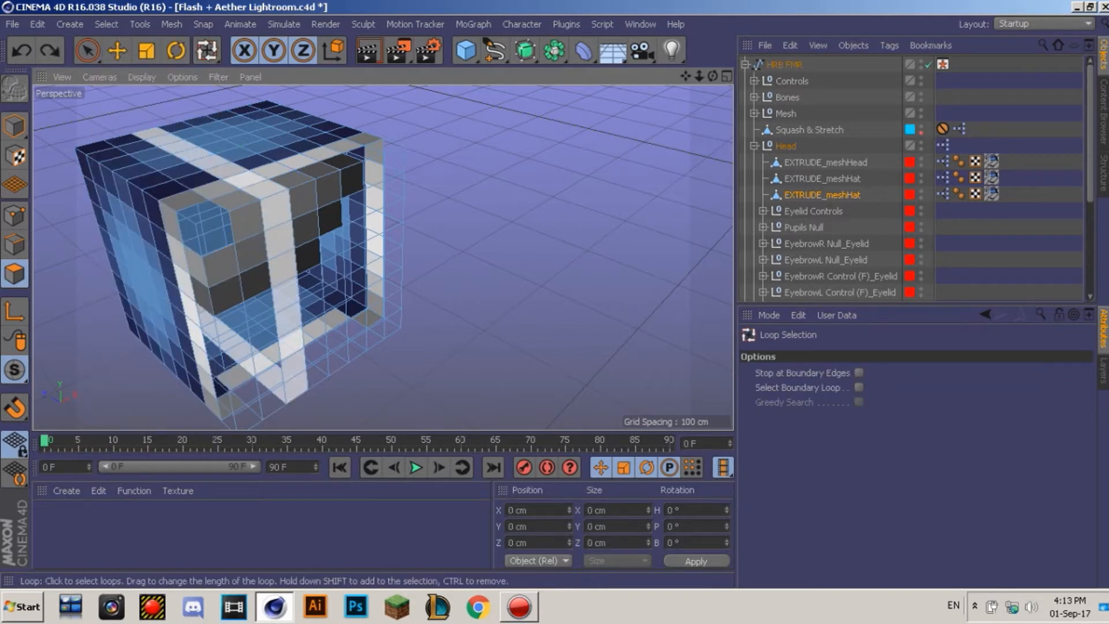
left_click(270, 188)
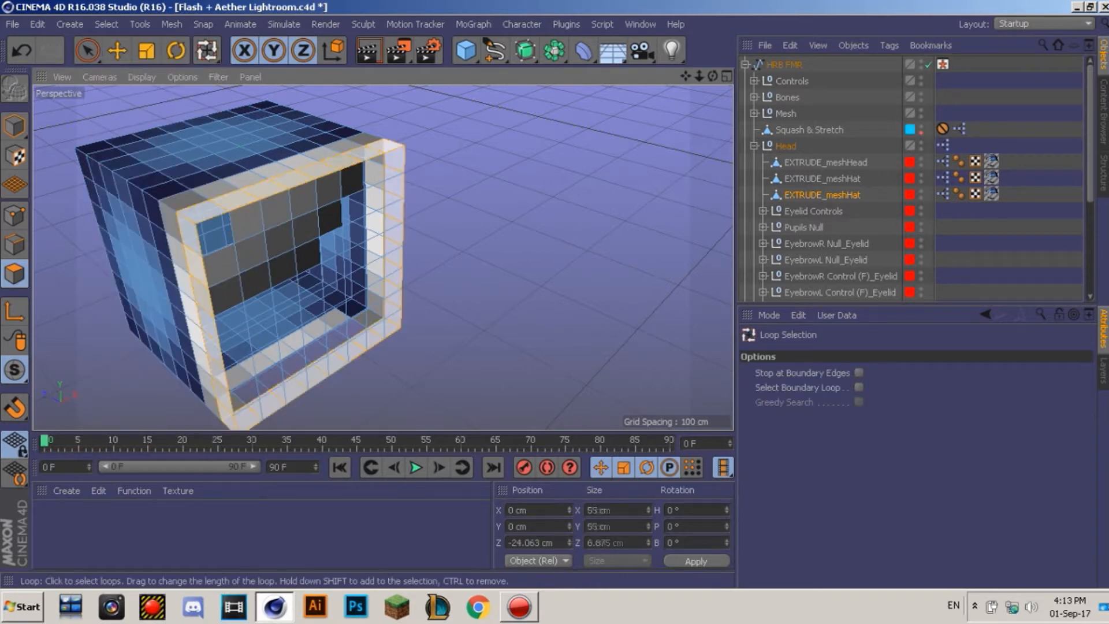
key("ctrl+shift+a")
Step: Delete the hat copy's outer front layer and four bottom-front polygons
key("e")
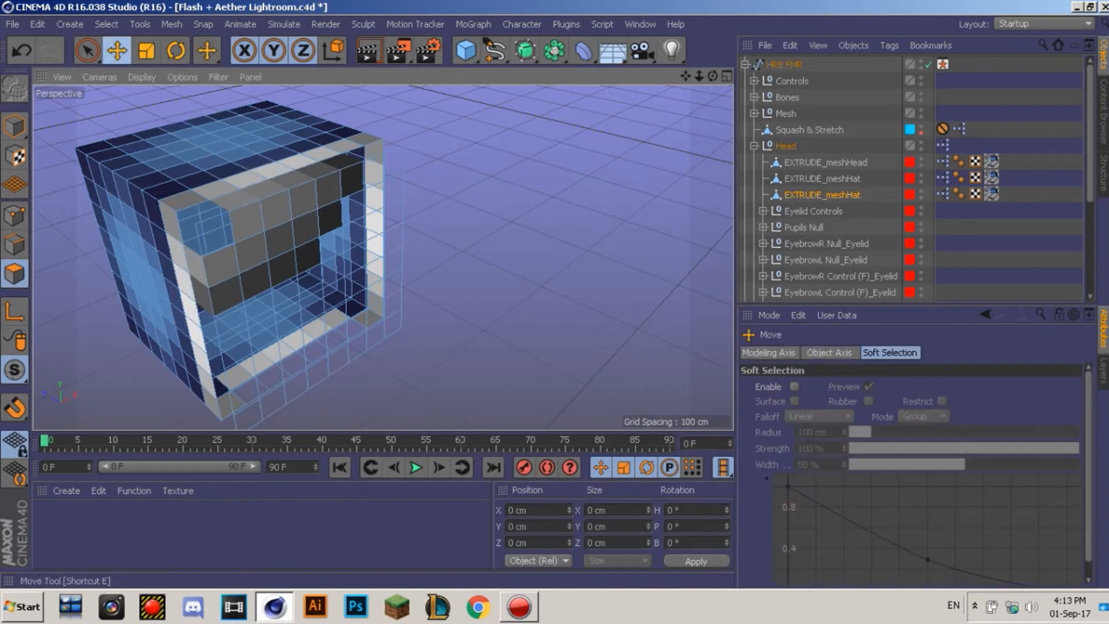
double_click(301, 204)
key("Delete")
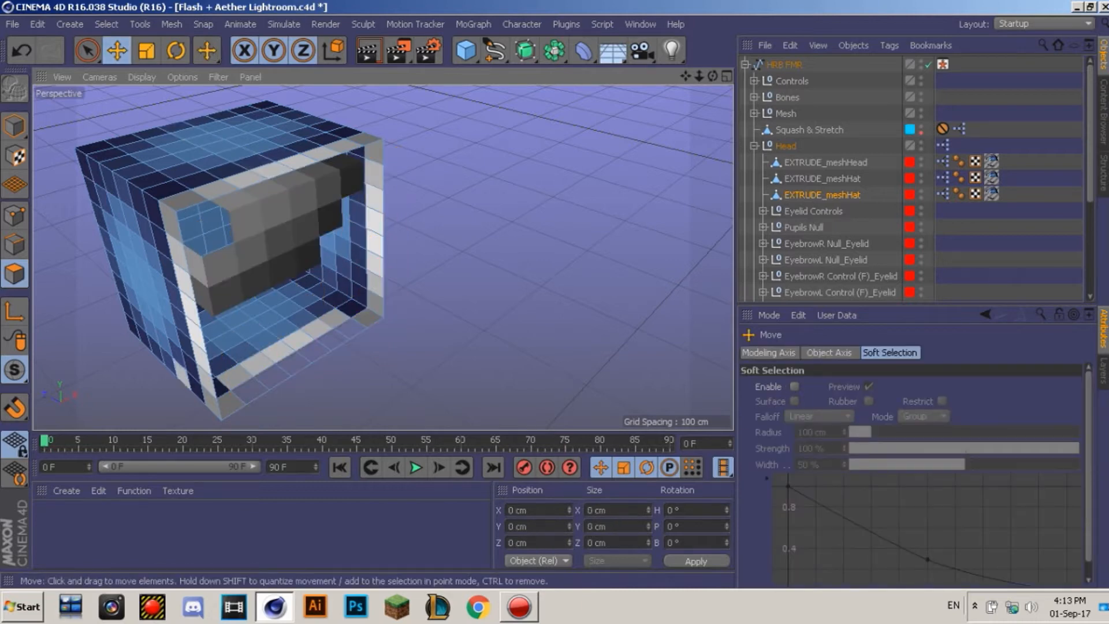
key("9")
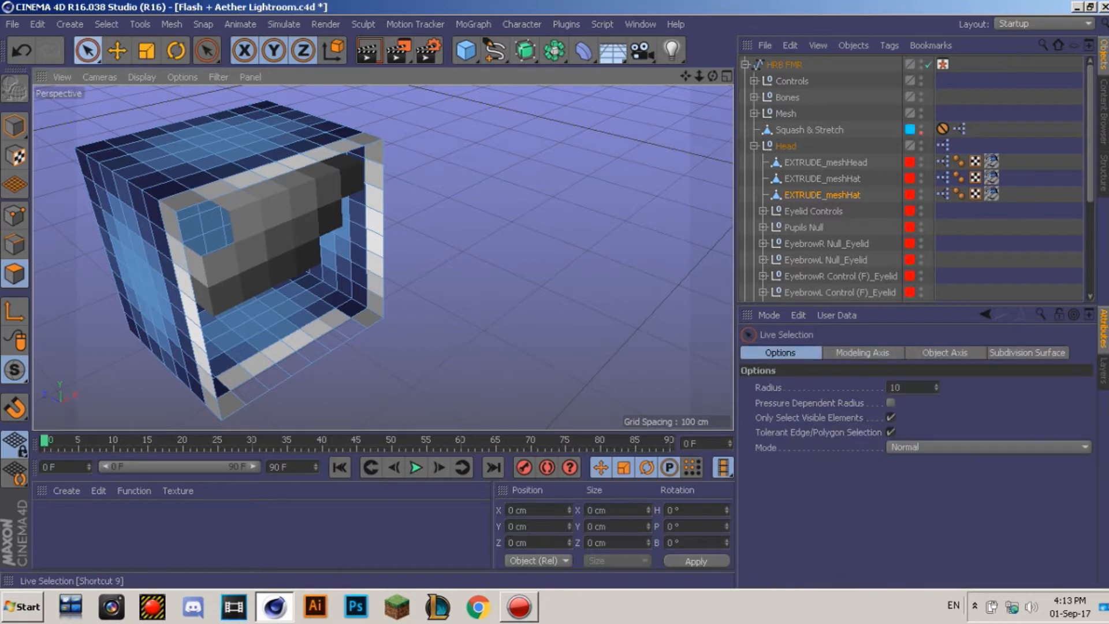
left_click_drag(251, 370, 314, 369)
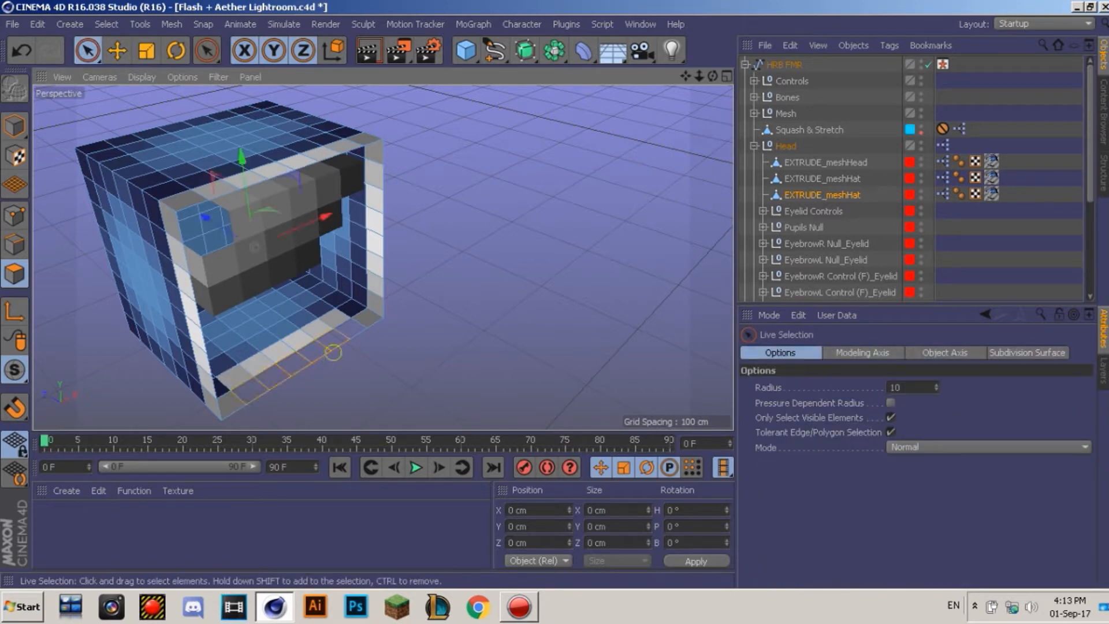
key("Delete")
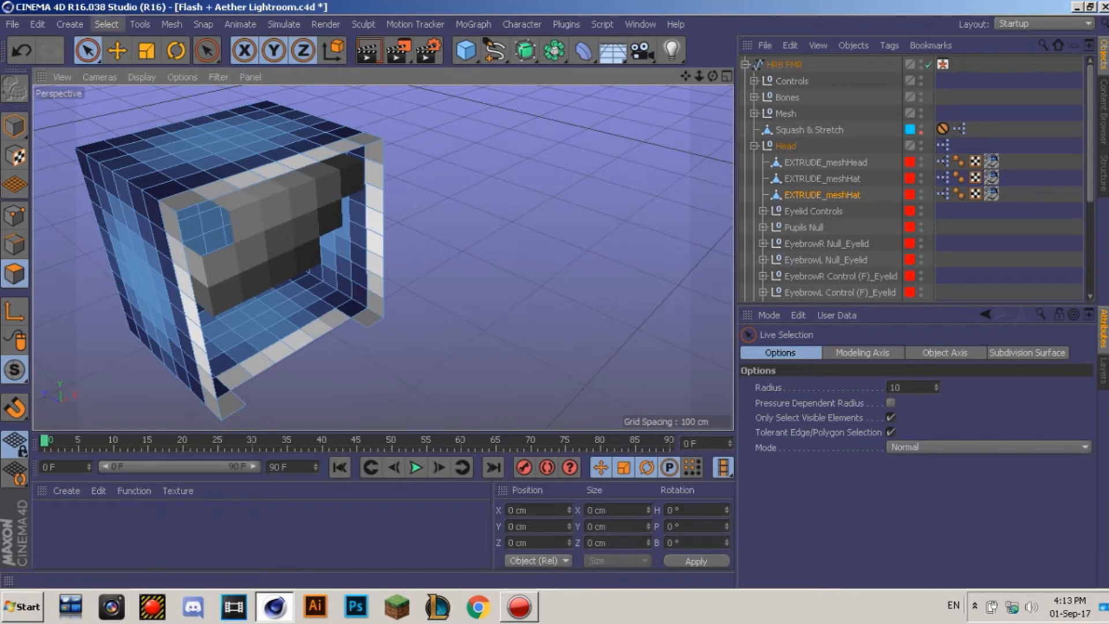
Step: Loop-select the hat's front frame ring, returning to Live Selection
left_click(106, 23)
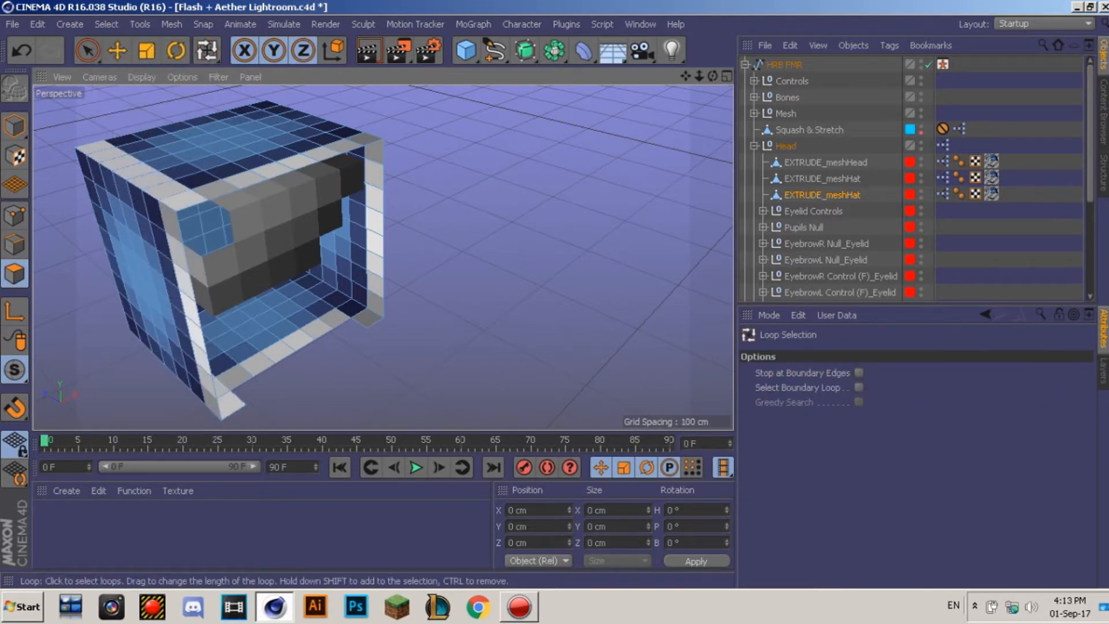
left_click(230, 184)
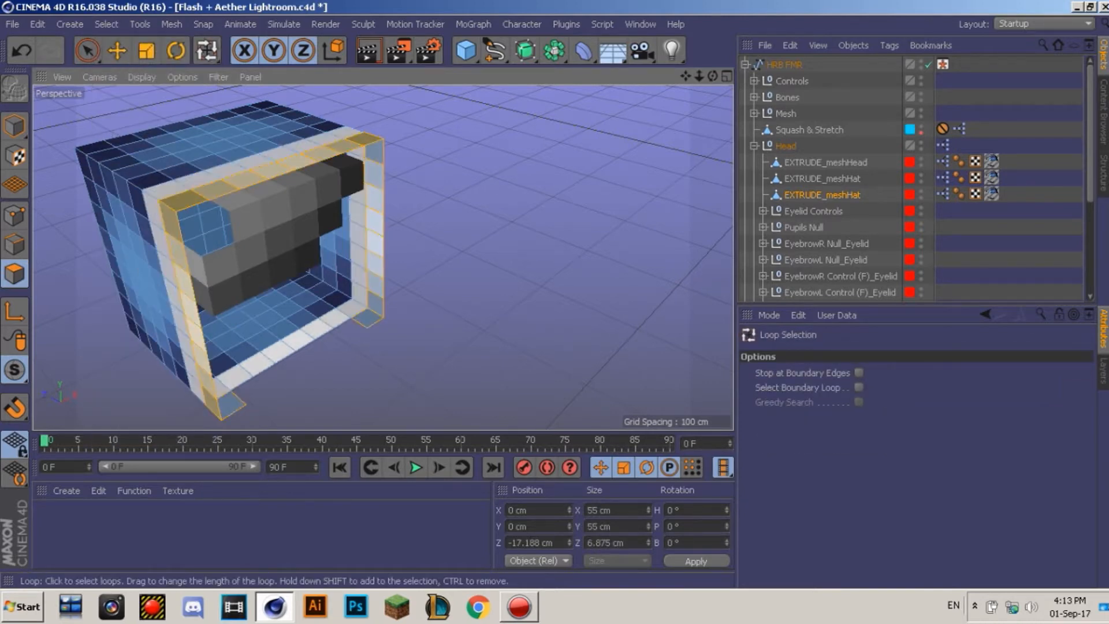
left_click(88, 51)
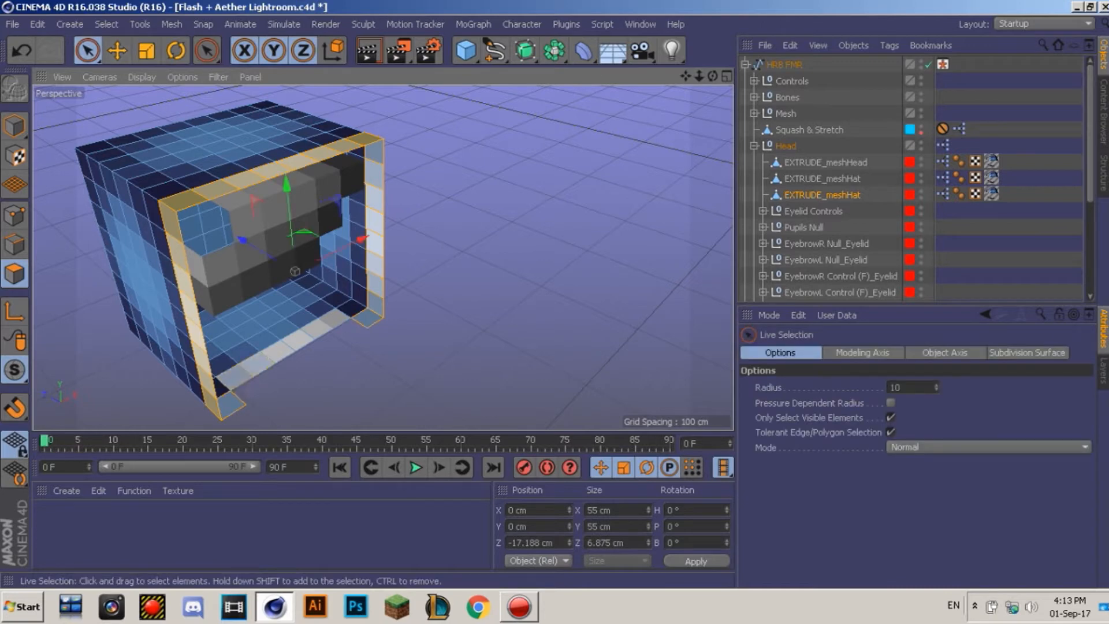
Step: Extrude the hat's front ring outward three times, enlarging it from 55 to 65 cm
right_click(333, 329)
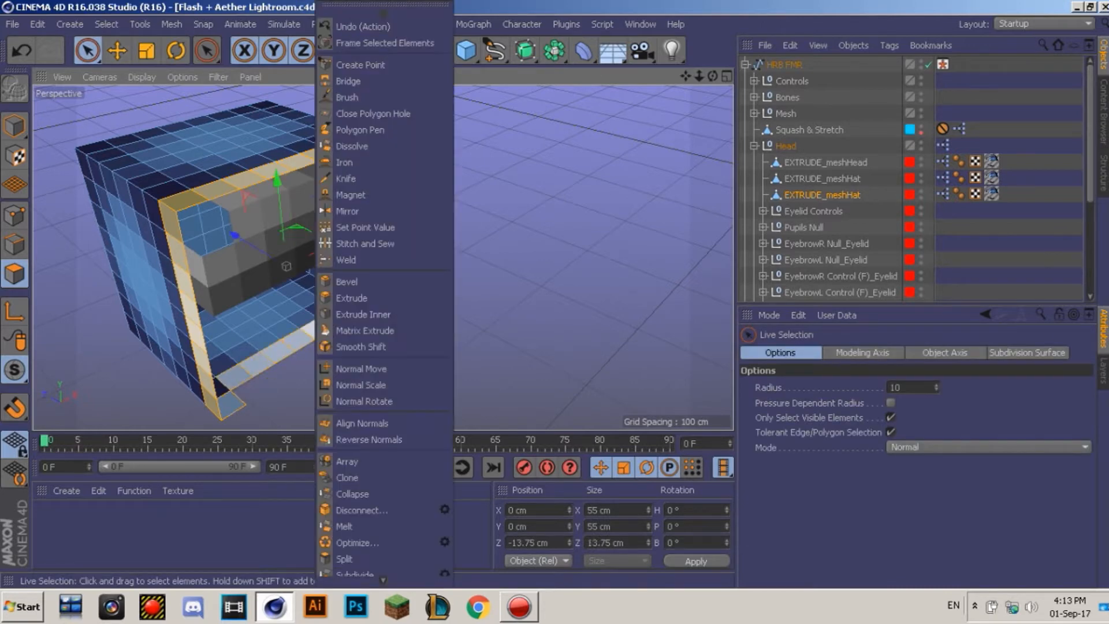
left_click(347, 297)
left_click_drag(333, 330, 342, 330)
left_click(859, 546)
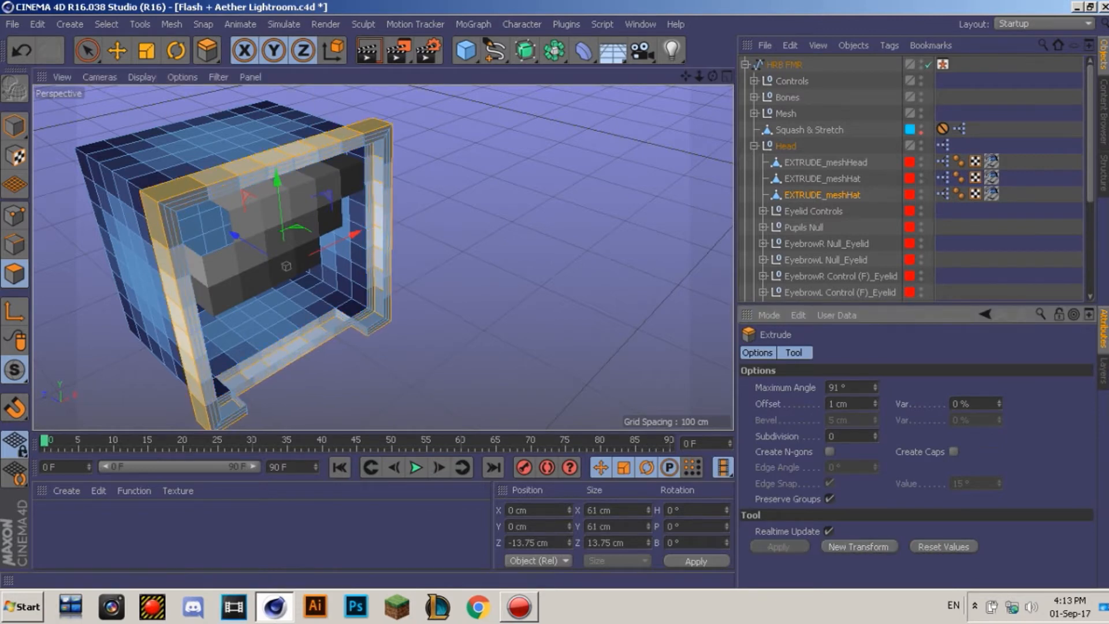
left_click(859, 546)
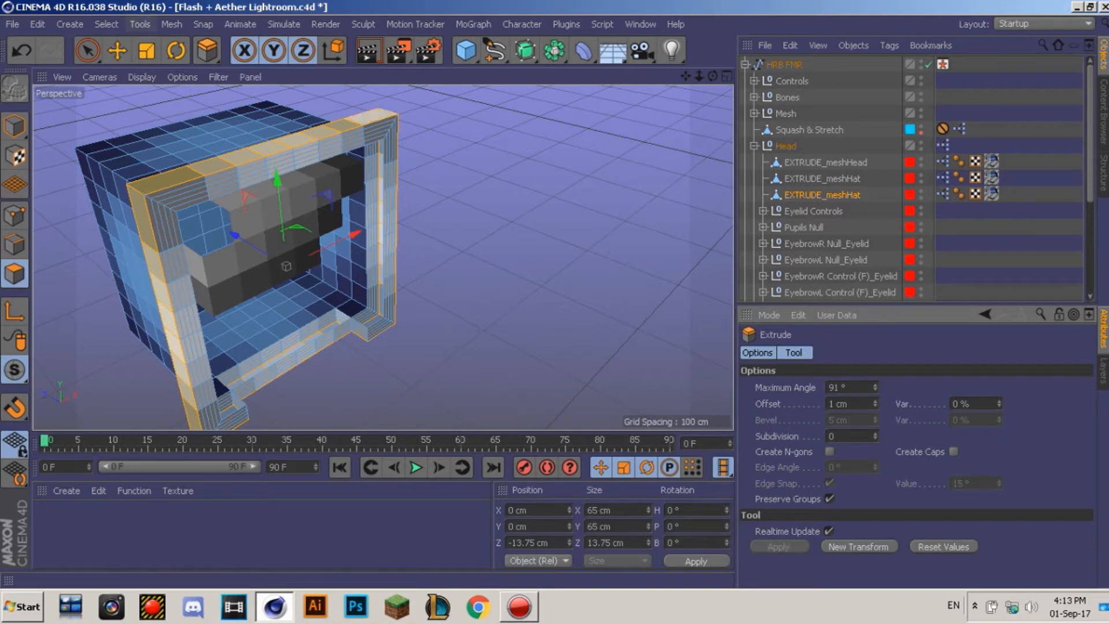
left_click_drag(713, 76, 1100, 75)
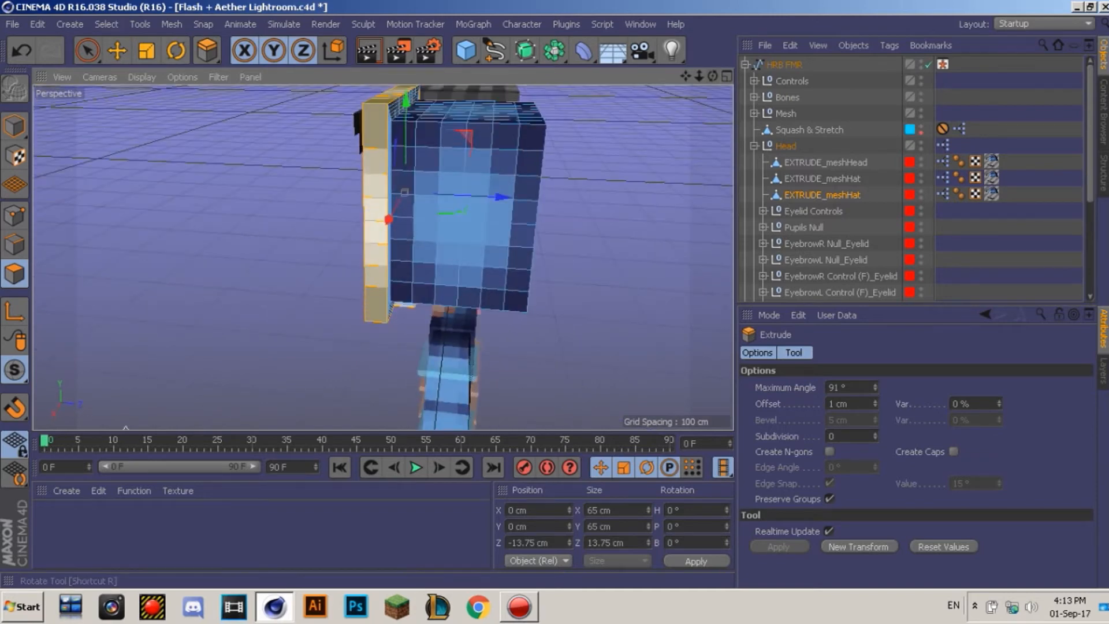
Step: Switch to Loop Selection and try one loop on the head, then undo it
left_click(74, 24)
mouse_move(107, 24)
left_click(140, 136)
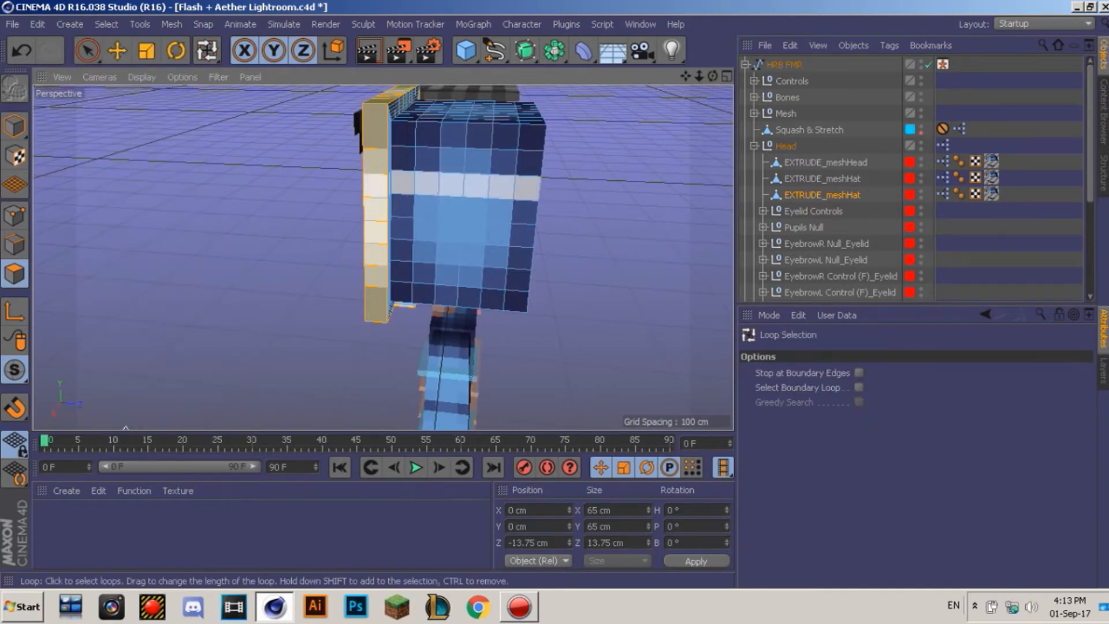
left_click(434, 161)
key("ctrl+z")
Step: Select five adjacent vertical polygon columns across the hat's side face
left_click(428, 169)
left_click(452, 168, "shift")
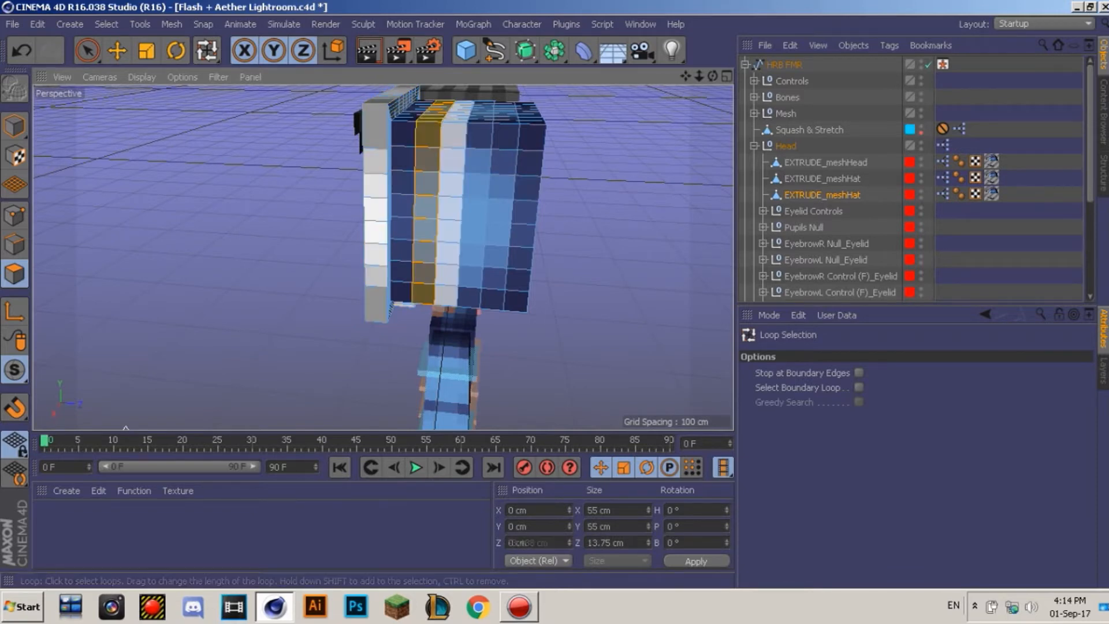
left_click(477, 169, "shift")
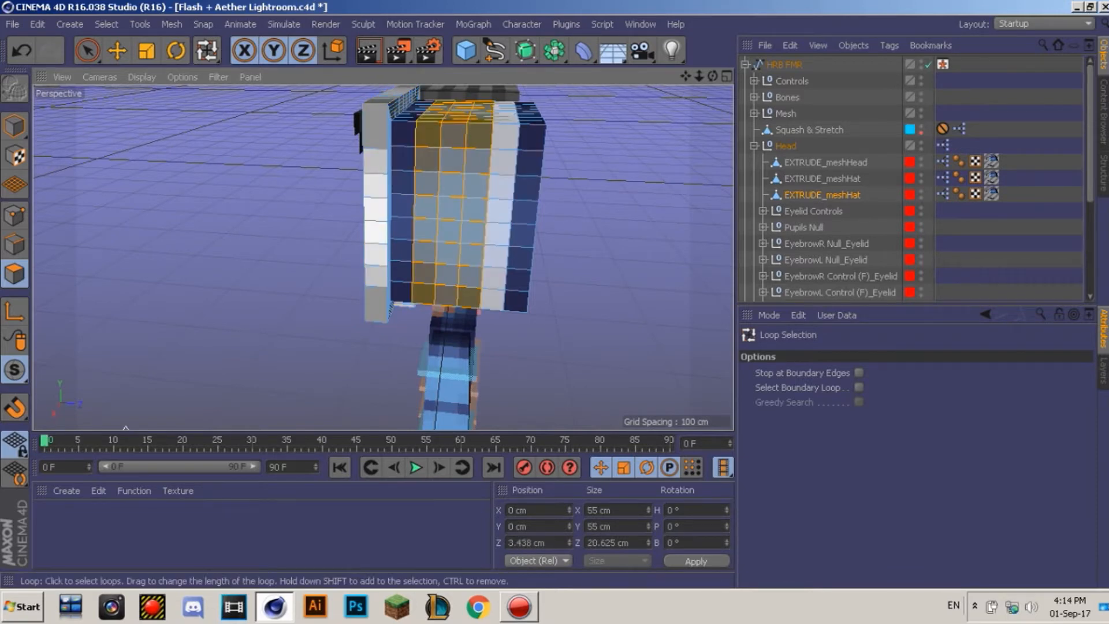
left_click(502, 169, "shift")
left_click(528, 169, "shift")
left_click(88, 50)
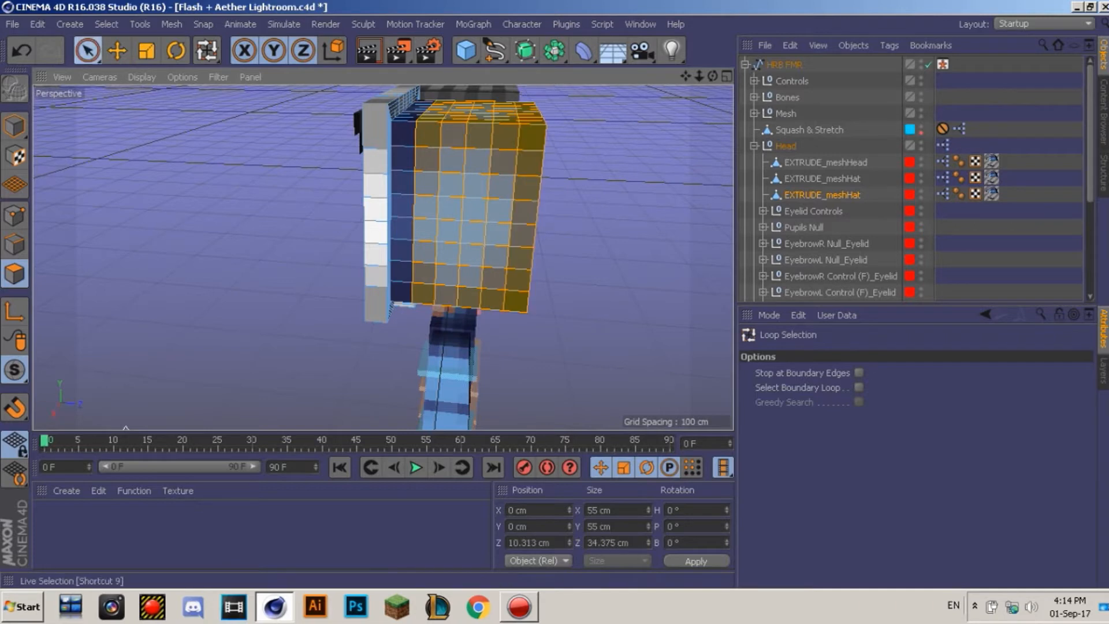
mouse_move(543, 219)
left_mouse_down("alt")
mouse_move(491, 216)
mouse_move(358, 156)
mouse_move(382, 179)
mouse_move(473, 153)
mouse_move(610, 155)
mouse_move(596, 349)
mouse_move(393, 360)
mouse_move(571, 267)
mouse_move(333, 228)
left_mouse_up("alt")
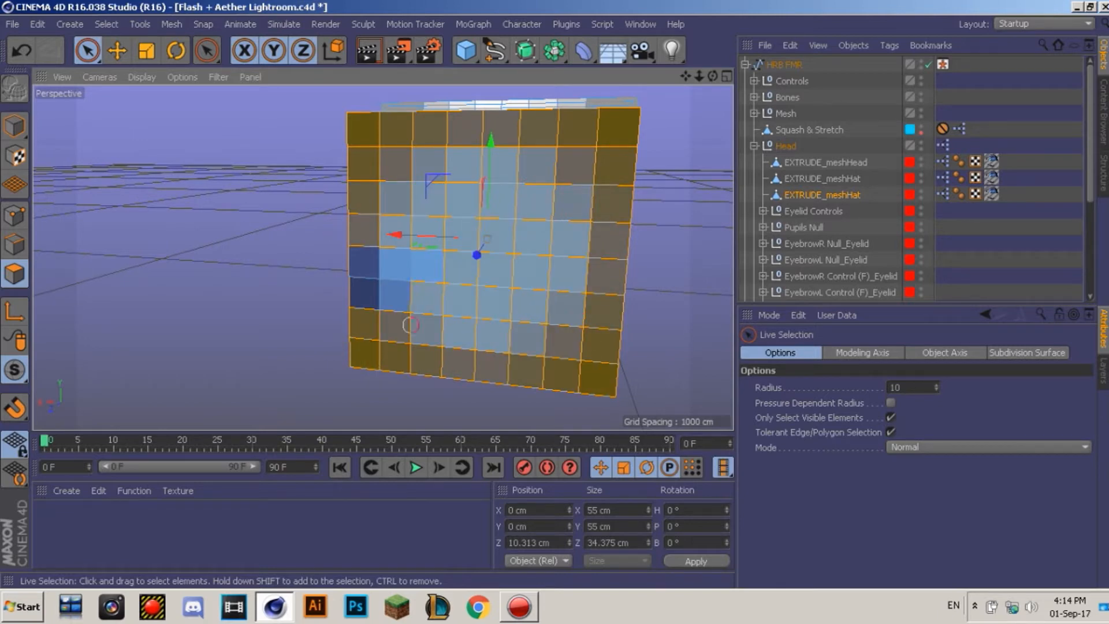
Step: Paint the grey and dark-blue polygons and the dark-blue front column into the selection
left_click_drag(404, 254, 382, 255, "alt")
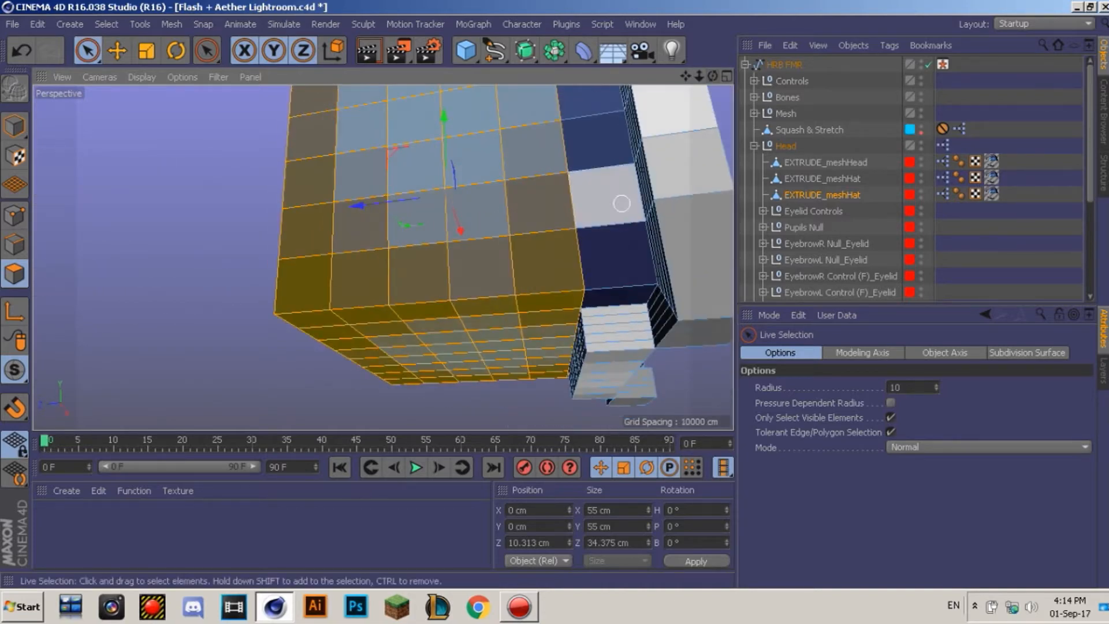
left_click_drag(612, 287, 592, 98, "shift")
left_click_drag(685, 75, 646, 240)
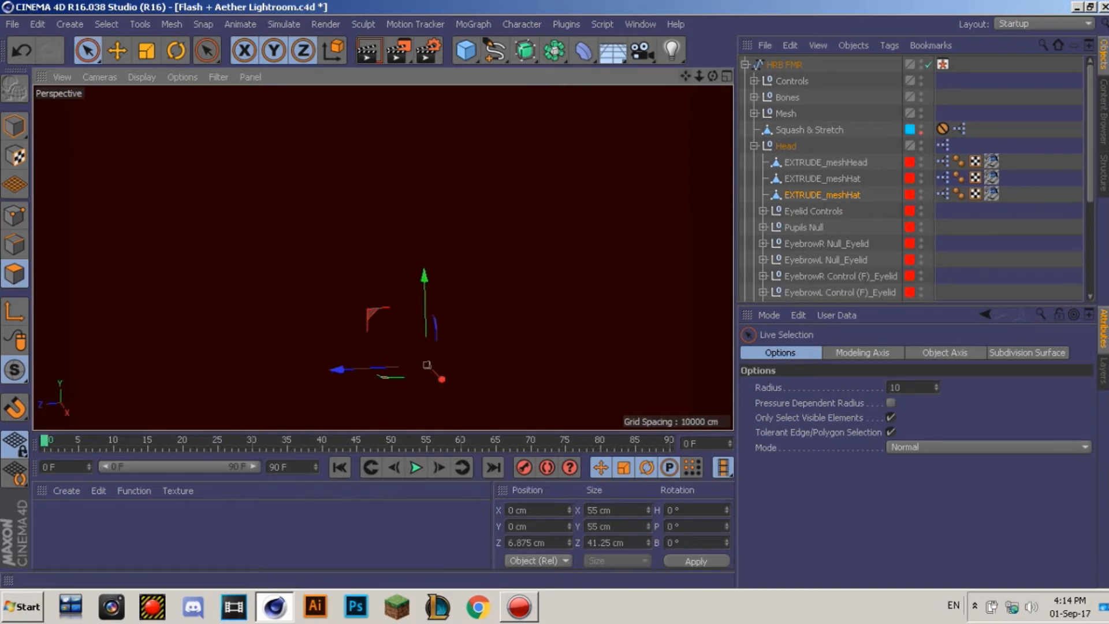
left_click_drag(388, 289, 382, 258, "alt")
left_click_drag(685, 76, 658, 340)
left_click_drag(386, 408, 384, 290, "shift")
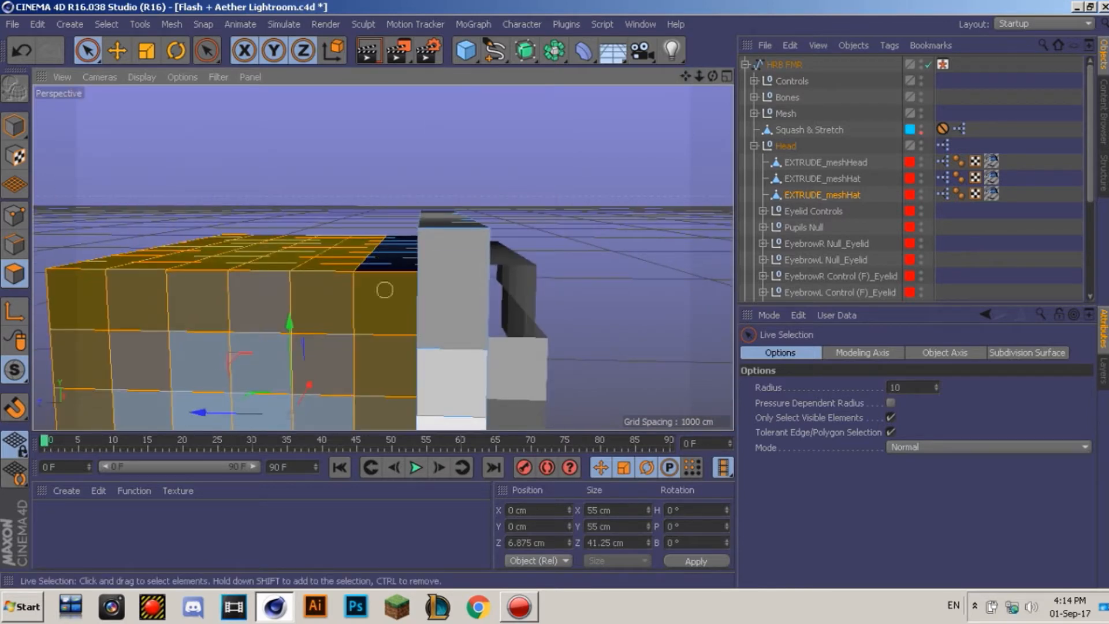
Step: Add the left column of blue polygons on the hat's opposite side
left_click_drag(713, 76, 994, 111)
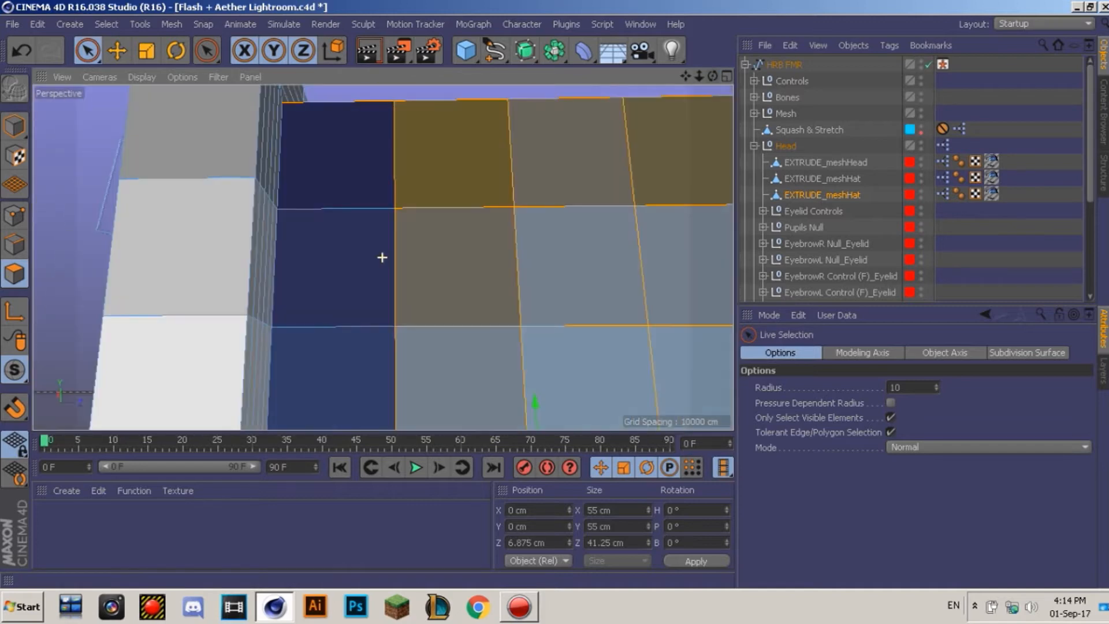
scroll(382, 258, "down", 5)
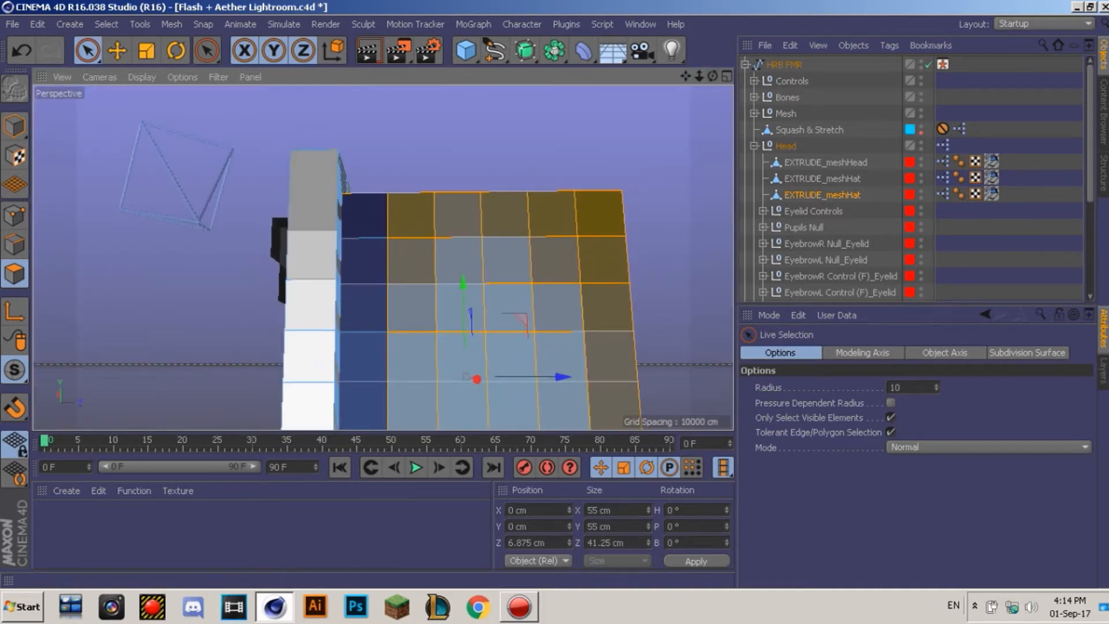
scroll(384, 255, "up", 3)
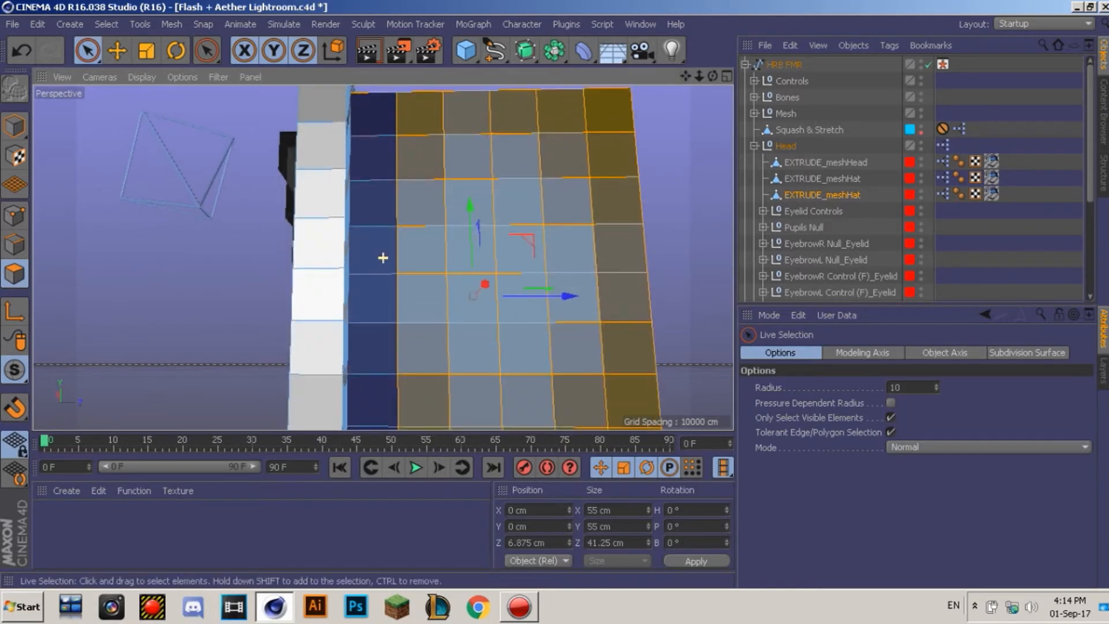
mouse_move(378, 157)
left_mouse_down("shift")
mouse_move(388, 132)
mouse_move(375, 428)
left_mouse_up("shift")
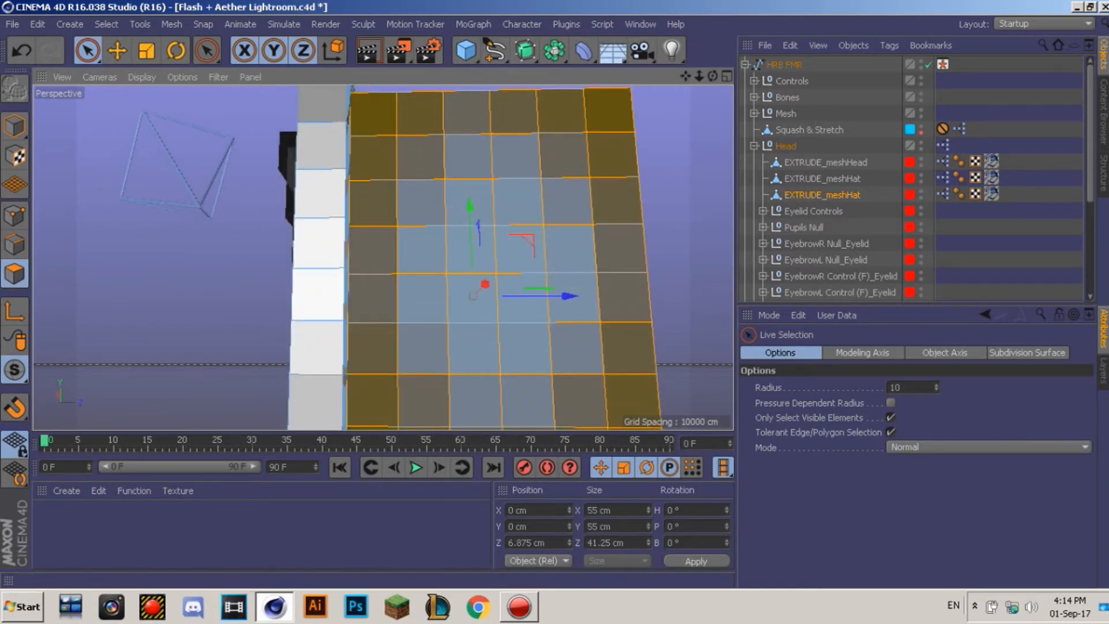
middle_click_drag(519, 369, 539, 182, "alt")
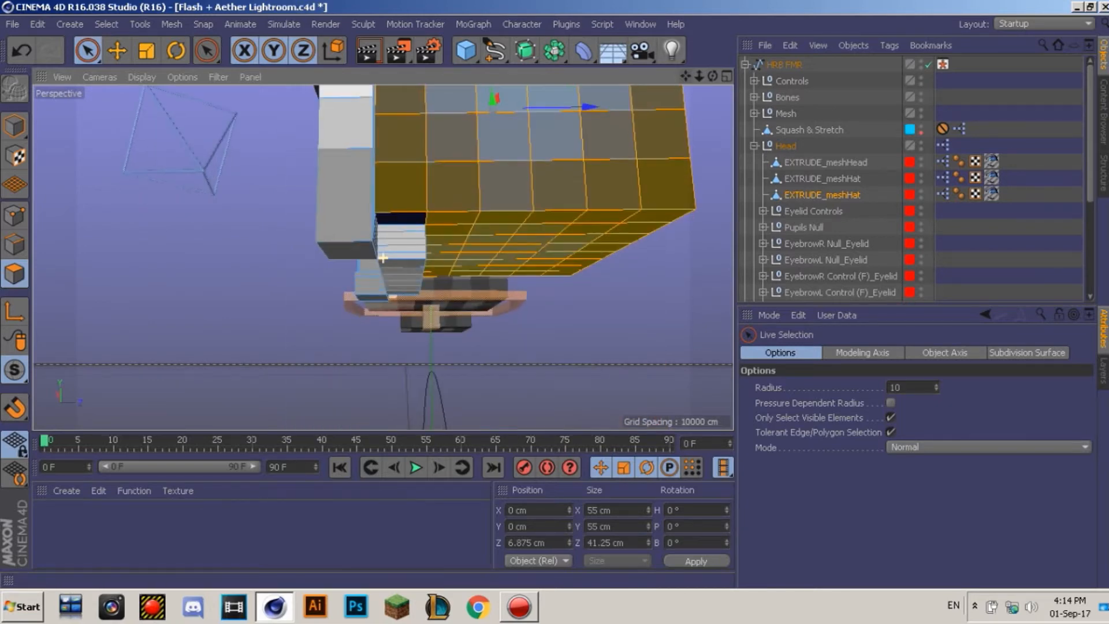
left_click_drag(382, 257, 323, 240, "alt")
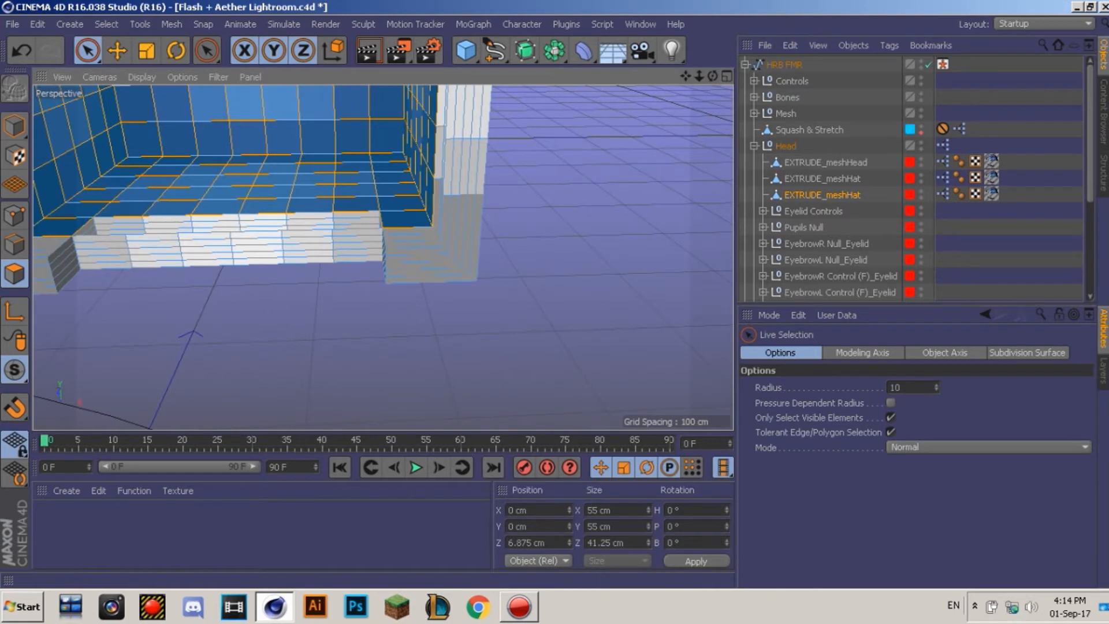
scroll(382, 257, "down", 5)
Step: Extrude the selected hat polygons outward with two New Transform steps
right_click(387, 187)
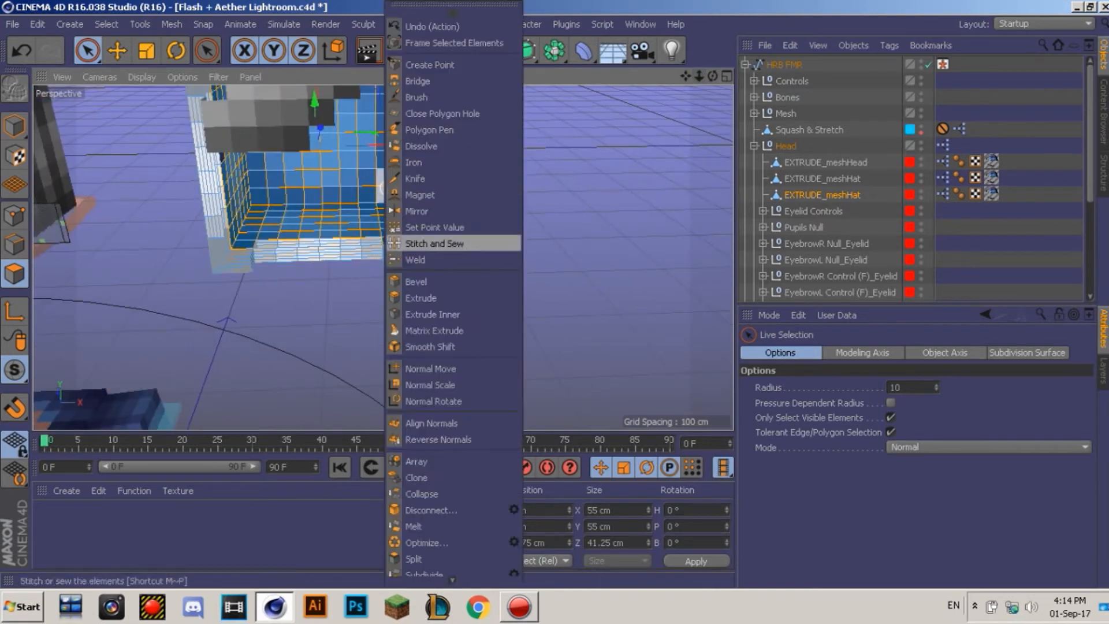
left_click(421, 297)
left_click(858, 547)
left_click(858, 547)
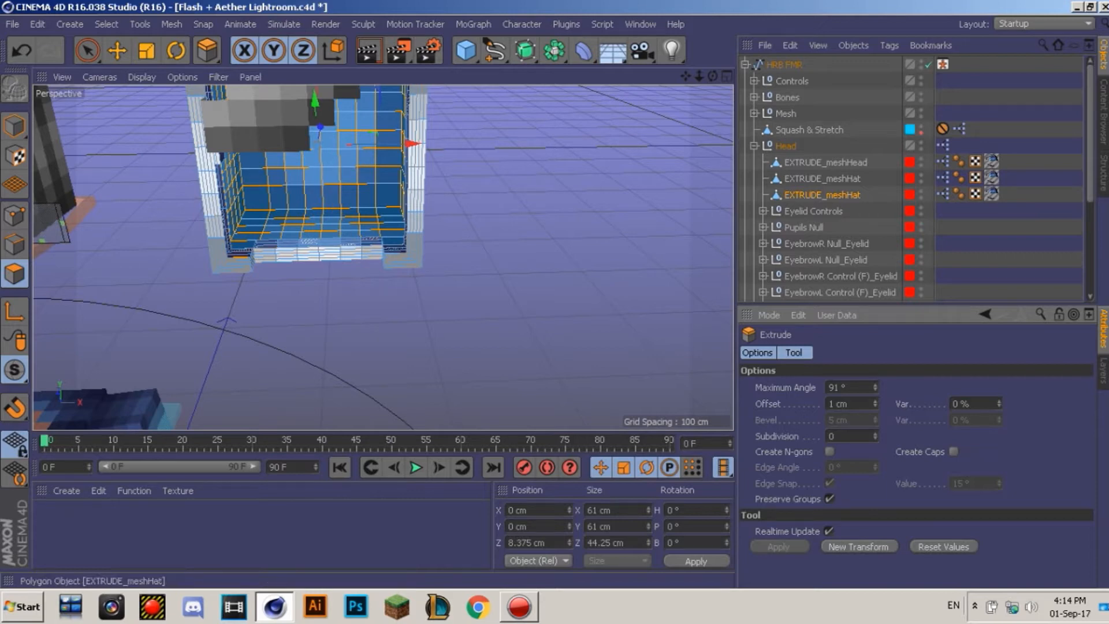
Step: Select every polygon of the second EXTRUDE_meshHat object
left_click(822, 178)
left_click_drag(686, 75, 767, 229)
key("ctrl+a")
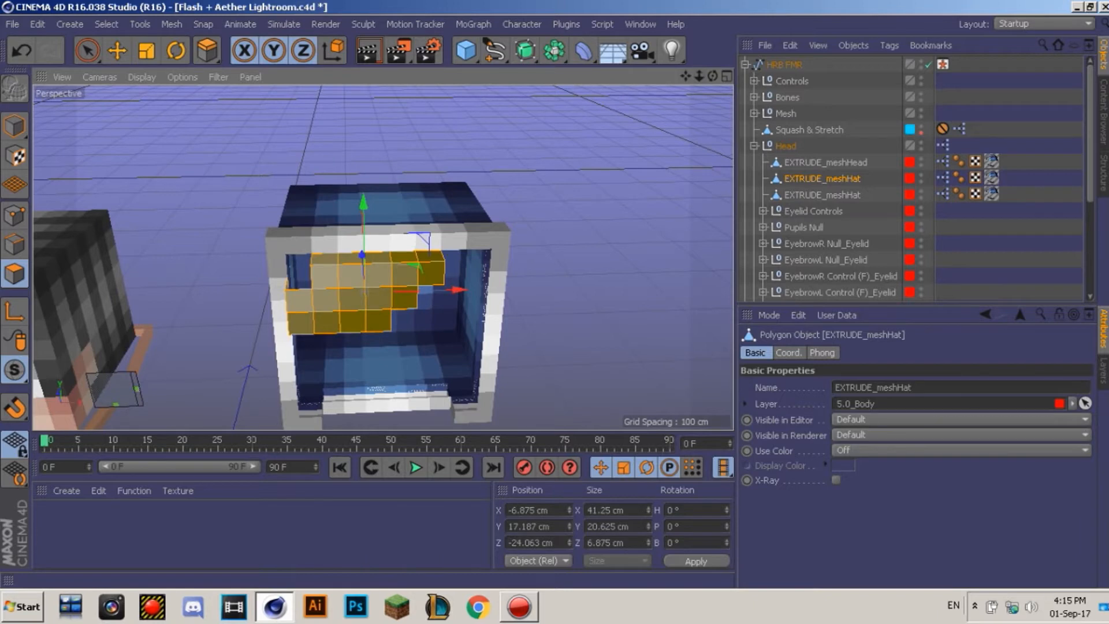
Step: Extrude the selected hat polygons outward by two more steps
right_click(410, 280)
left_click(442, 297)
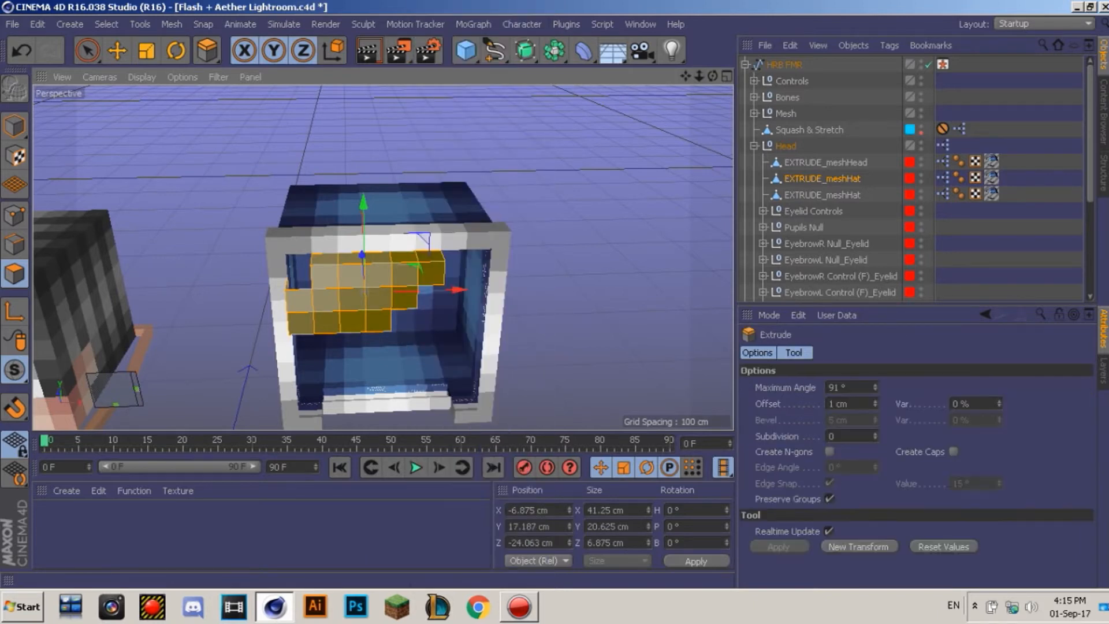
left_click(859, 547)
left_click(859, 547)
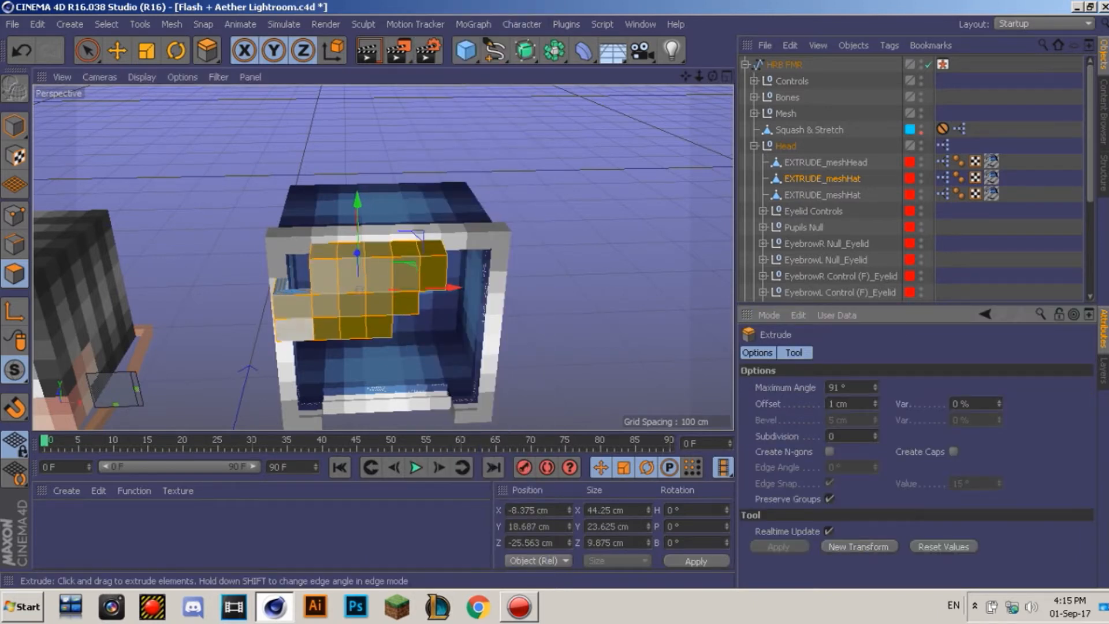
Step: Paint-select a few lower-left polygons and extrude them outward twice
left_click(87, 51)
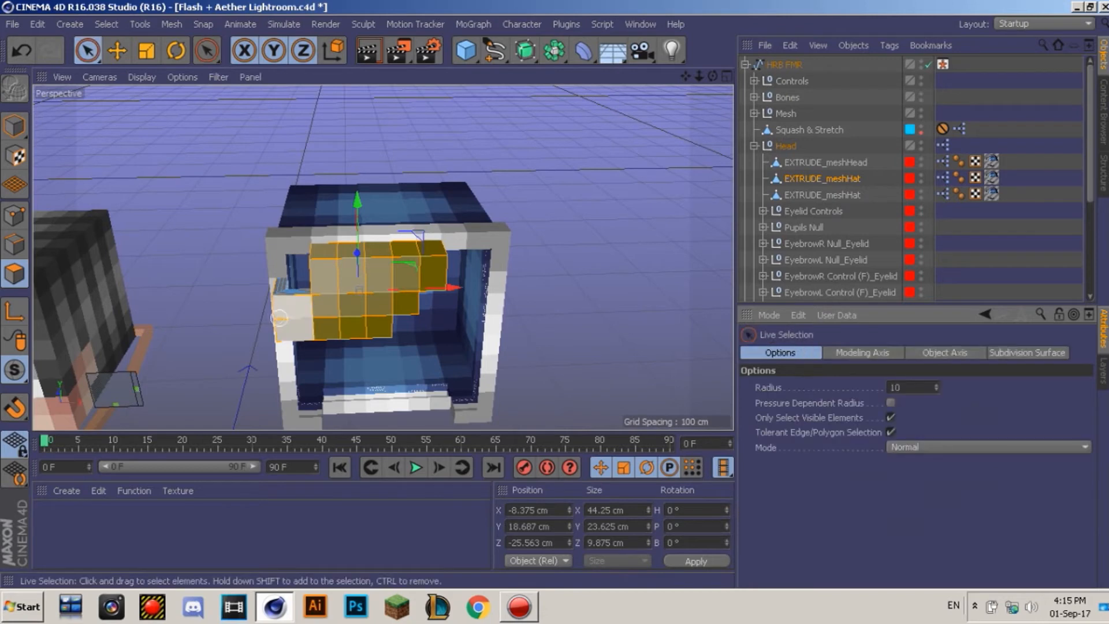
left_click_drag(289, 320, 324, 315)
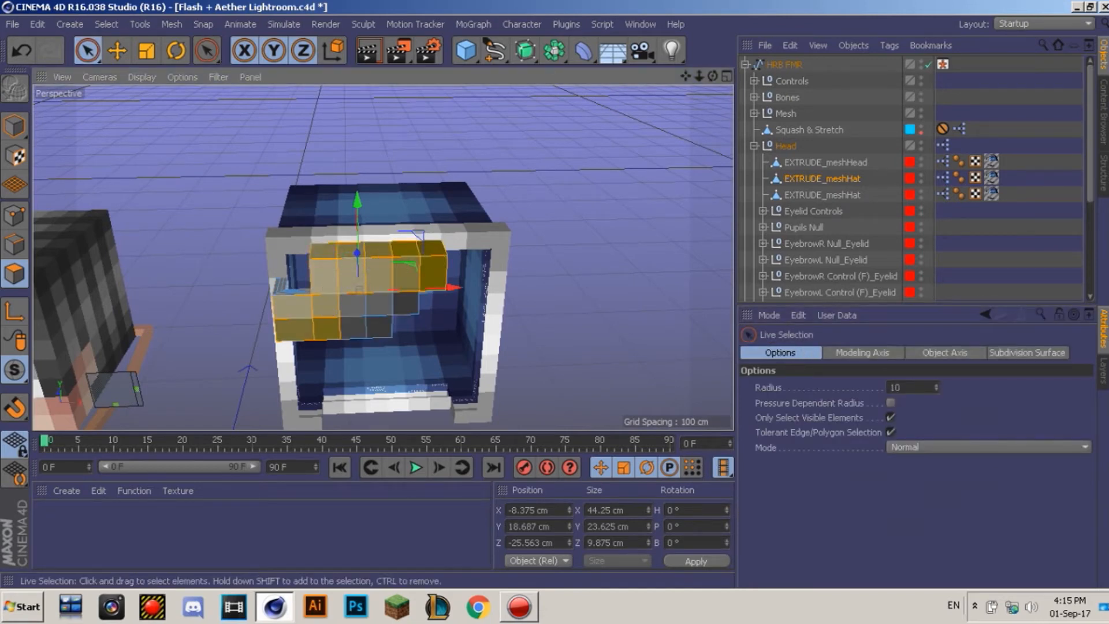
right_click(358, 384)
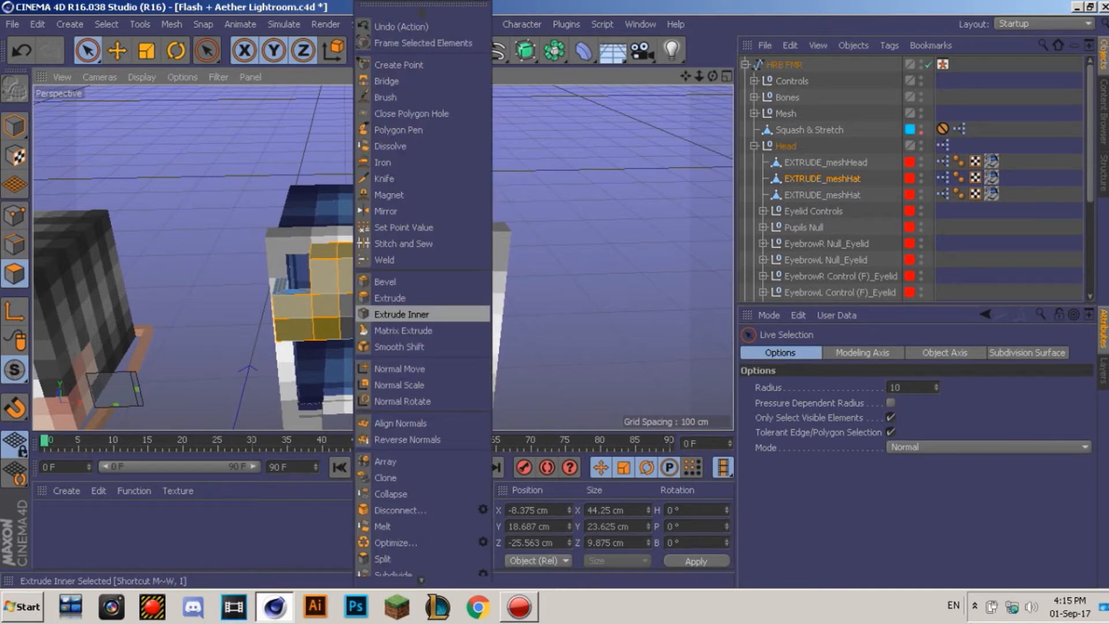
left_click(402, 314)
right_click(438, 298)
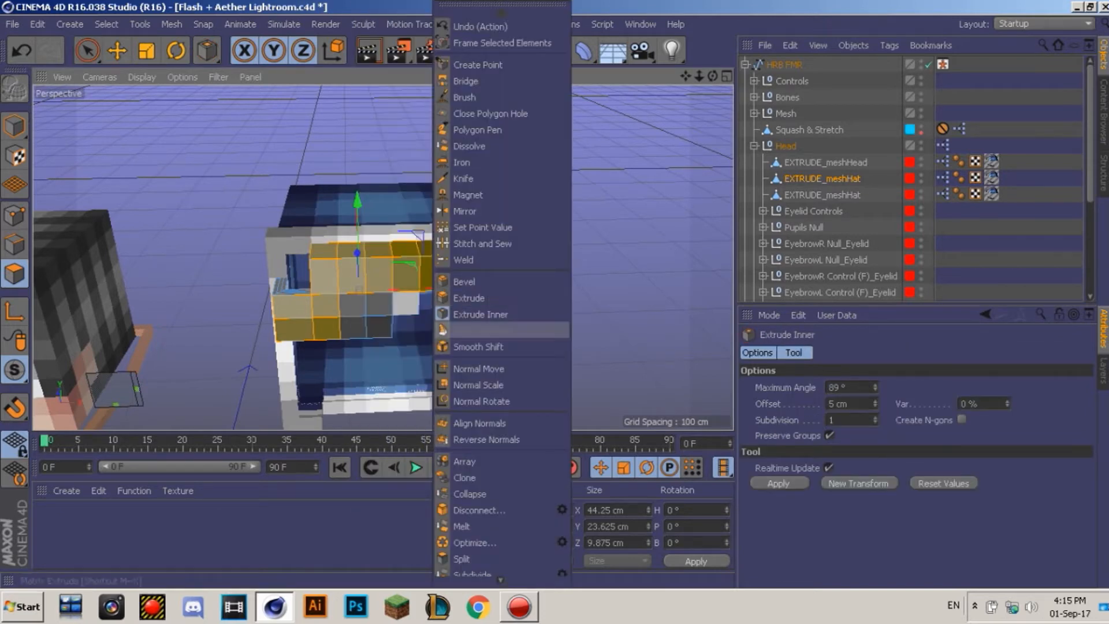
left_click(465, 297)
left_click(858, 547)
left_click(858, 546)
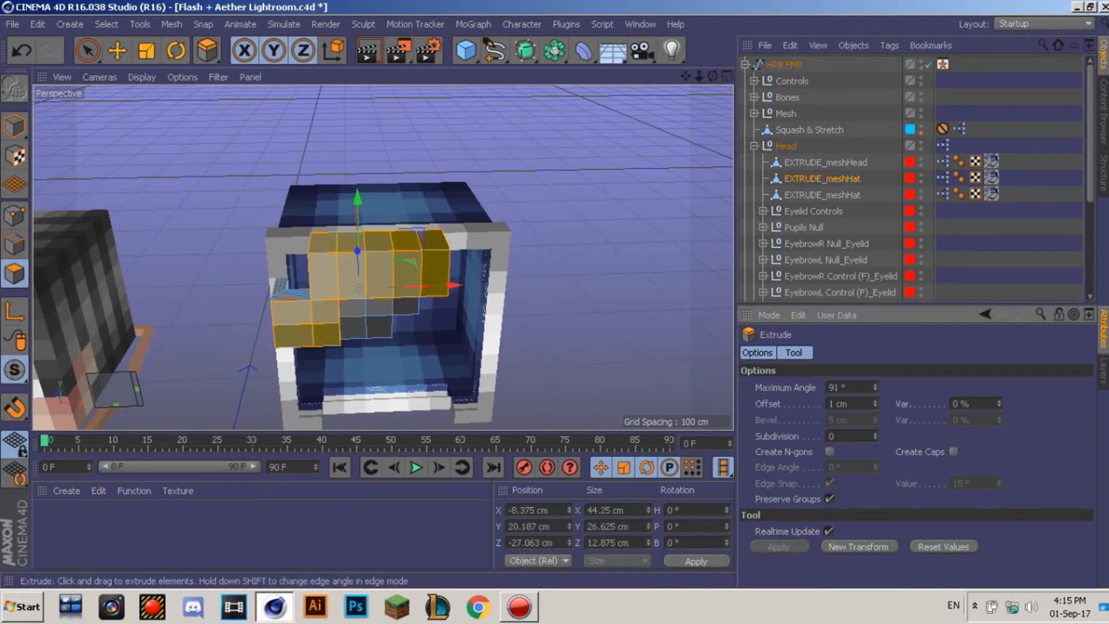
Step: Smear the grey hair mesh with the Brush tool, nudging its blocks up and down
left_click(117, 50)
left_click(479, 162)
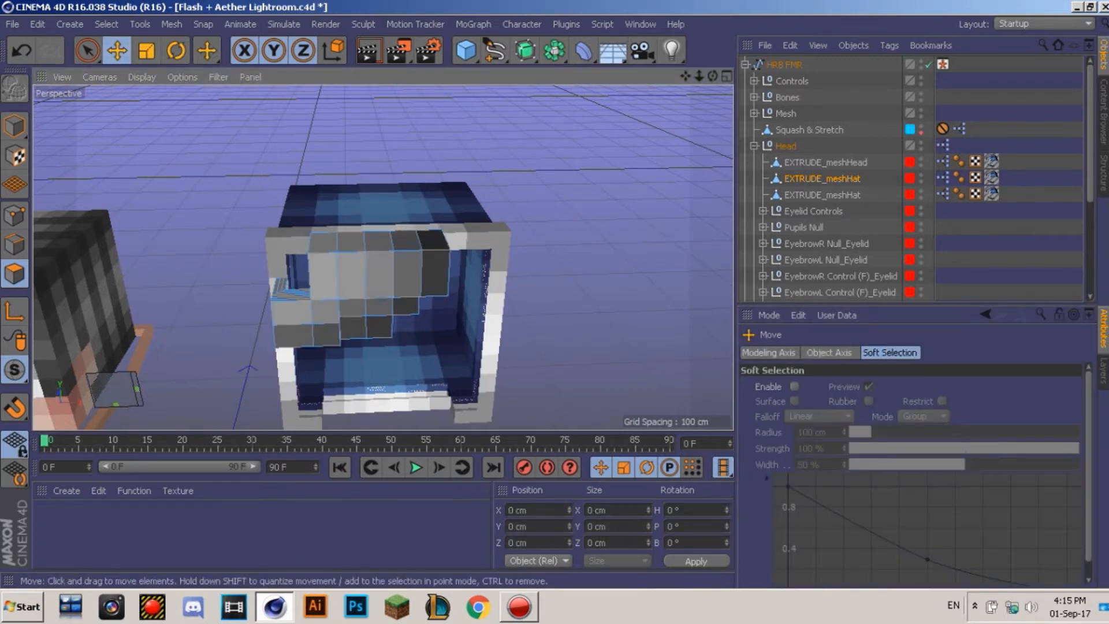
right_click(379, 248)
left_click(541, 260)
right_click(542, 259)
left_click(574, 97)
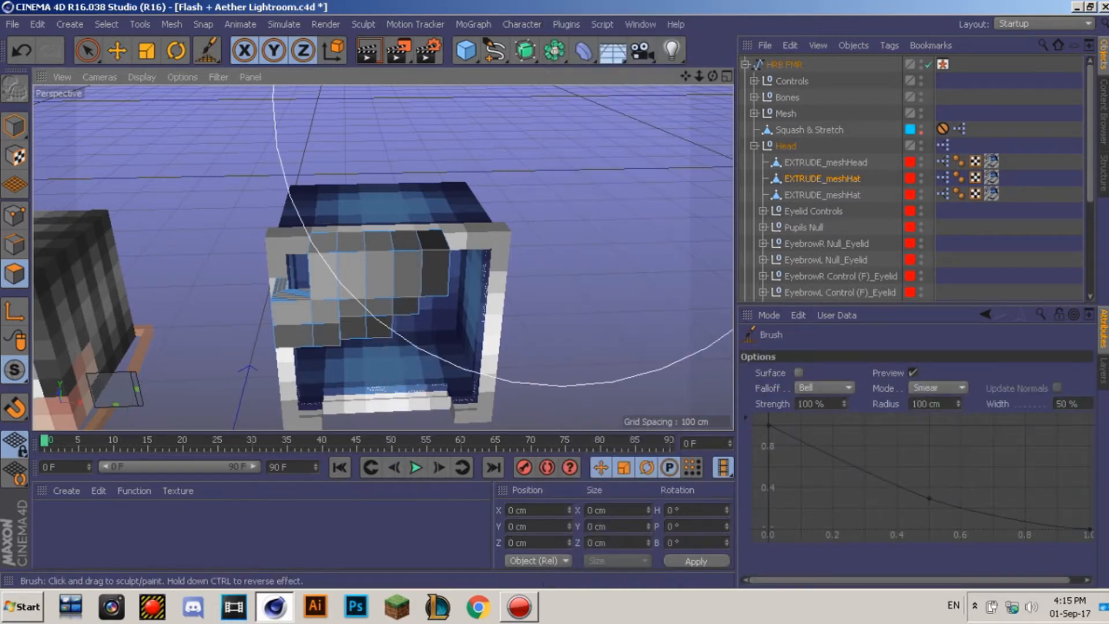
left_click_drag(381, 263, 380, 249)
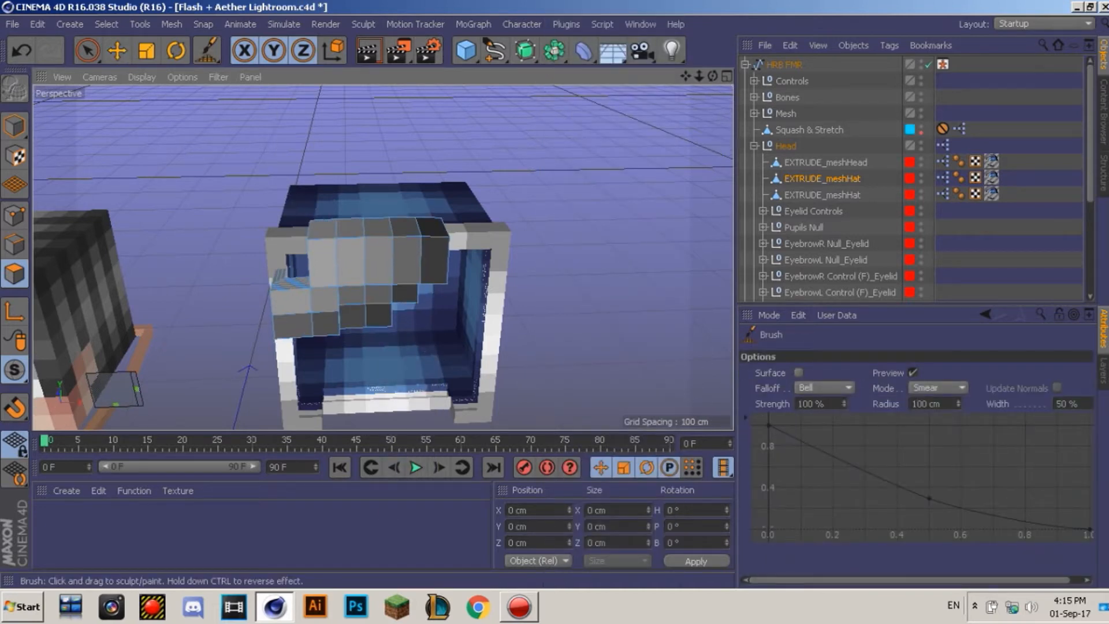
left_click_drag(334, 328, 334, 333)
left_click_drag(365, 265, 365, 262)
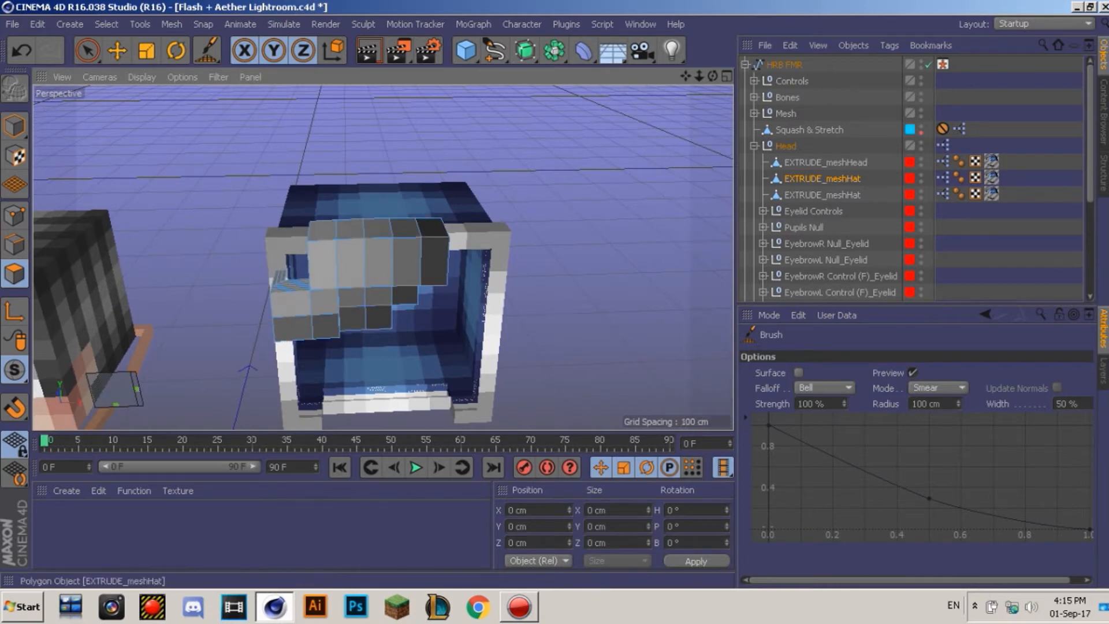
left_click(822, 195)
left_click(117, 51)
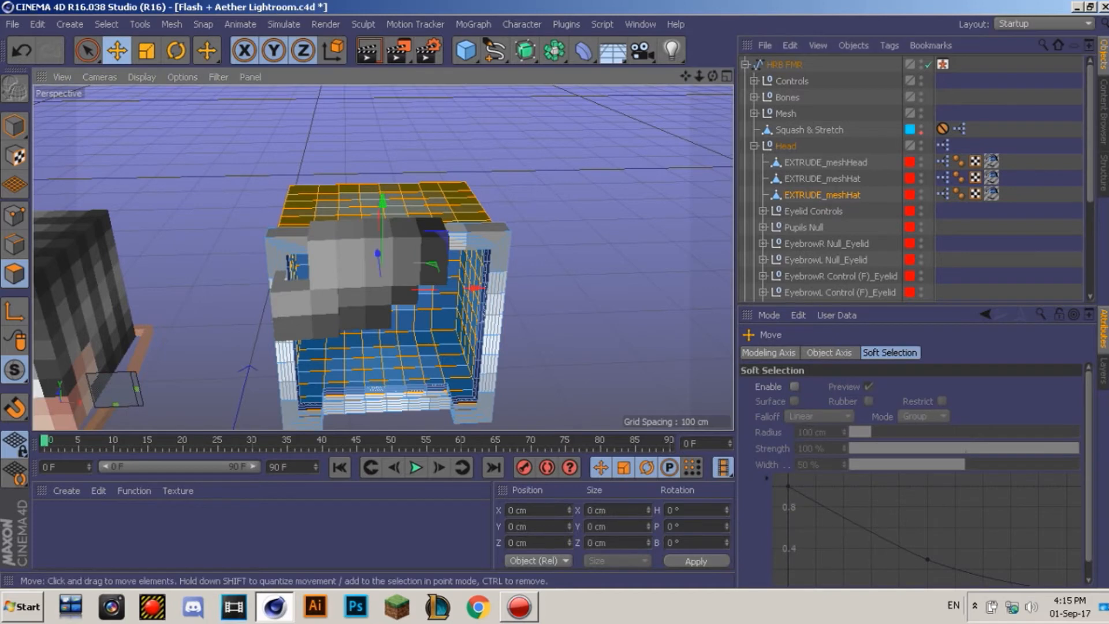
Step: Smear the blue hat mesh, pulling its top up and pushing both sides outward
key("Delete")
left_click_drag(207, 50, 257, 98)
left_click_drag(382, 205, 382, 173)
middle_click_drag(383, 256, 370, 188, "alt")
left_click_drag(389, 315, 395, 335)
left_click_drag(453, 257, 471, 253)
left_click_drag(295, 280, 279, 278)
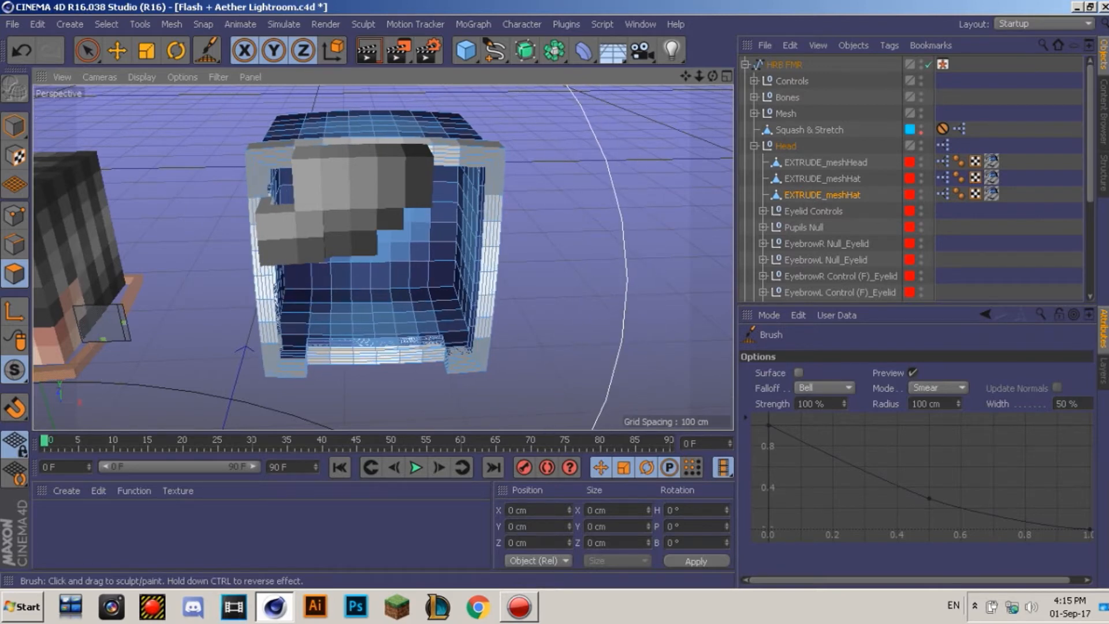
Step: Set X position to 0 for the blue hat, grey hat and EXTRUDE_meshHead
left_click(14, 126)
left_click(118, 51)
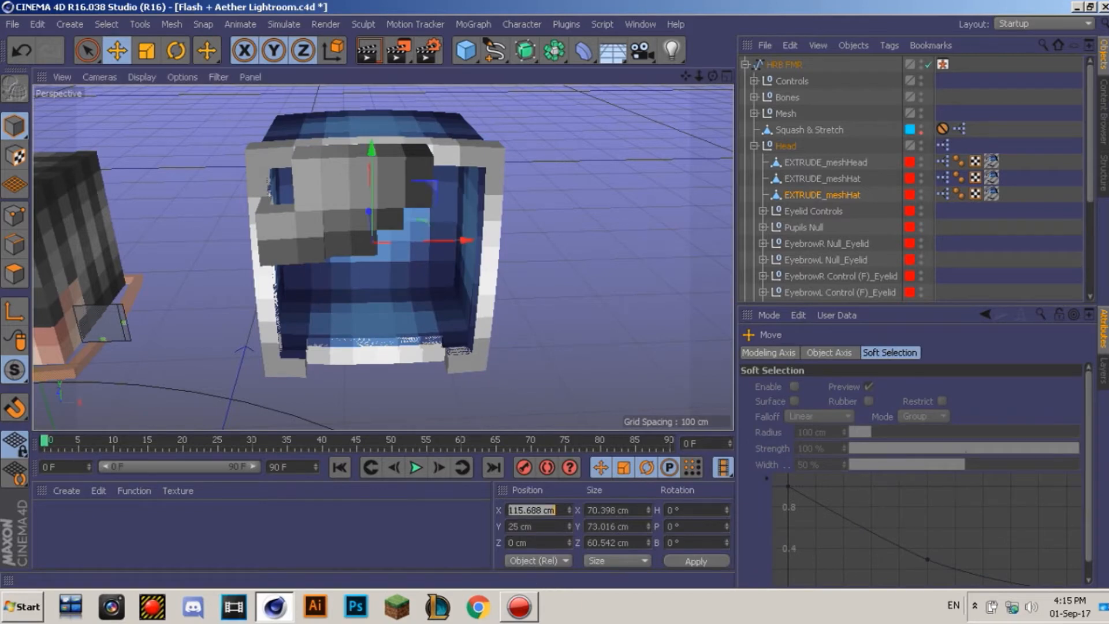
key("Return")
left_click(823, 178)
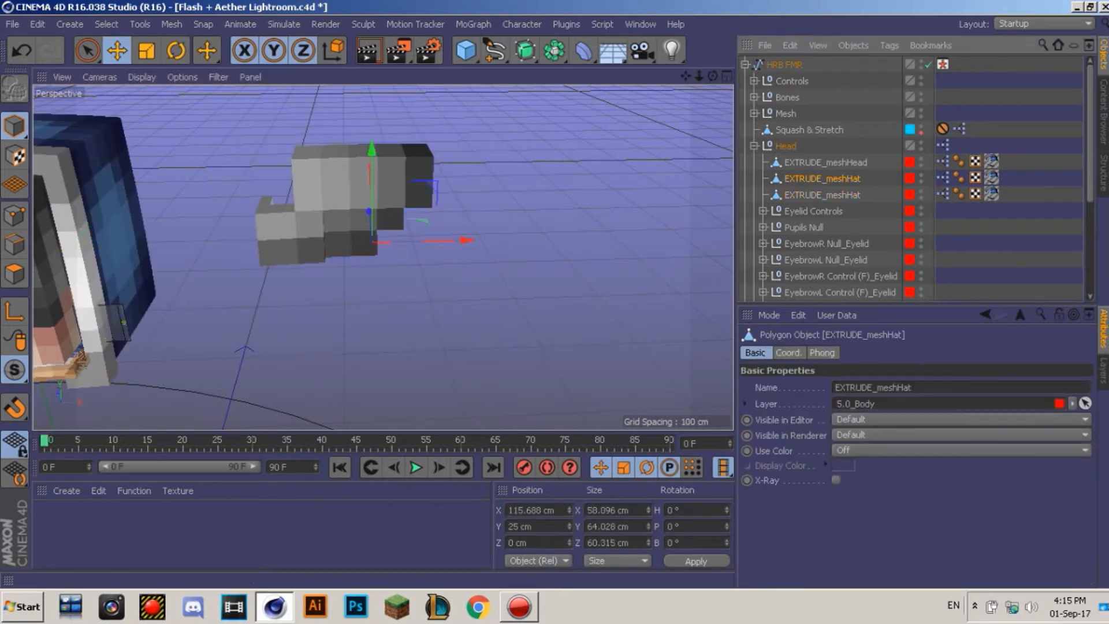
double_click(532, 510)
type("0")
key("Return")
left_click(825, 162)
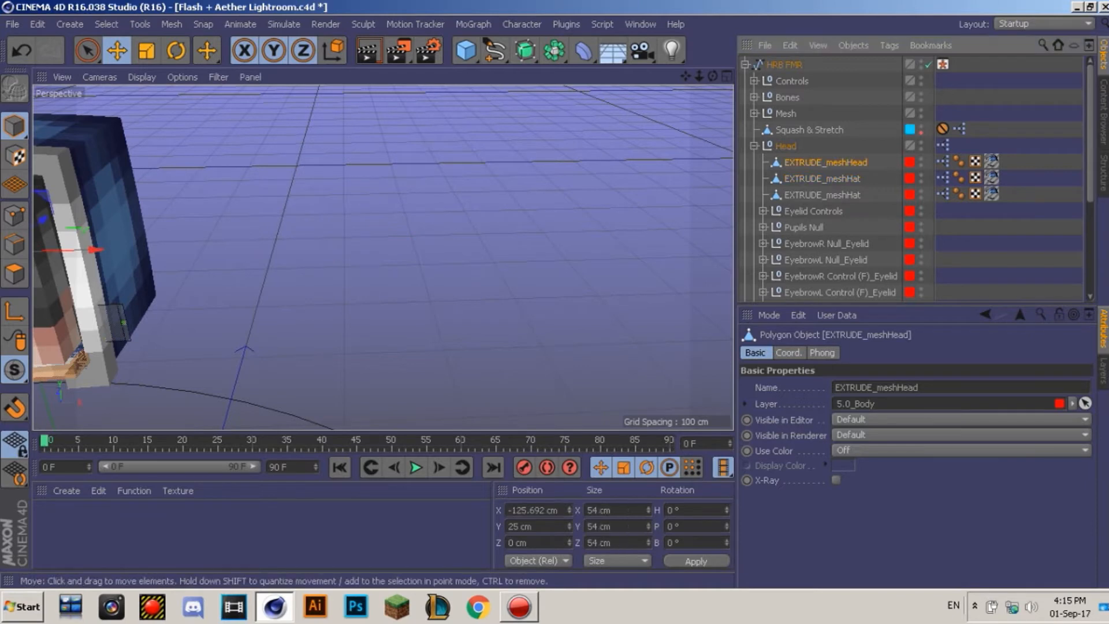
double_click(532, 510)
type("0")
key("Return")
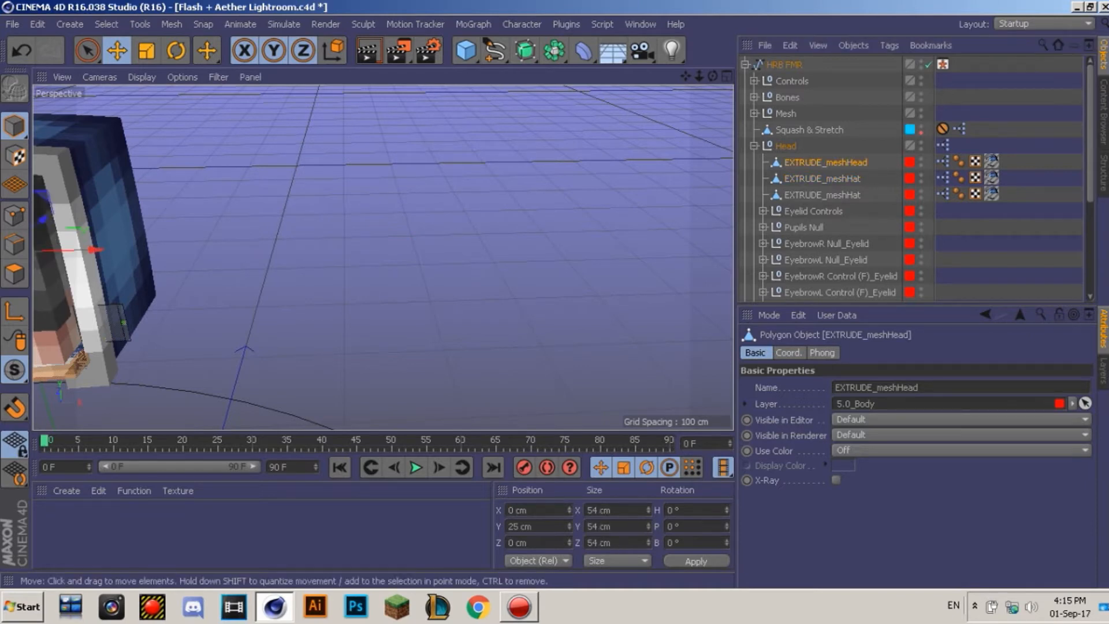
middle_click_drag(326, 277, 669, 254, "alt")
Step: Frame the torso, collapse Head and expand Mesh to list the body, arm and leg meshes
left_click(383, 258)
mouse_move(383, 258)
left_mouse_down("alt")
mouse_move(319, 225)
mouse_move(378, 220)
mouse_move(390, 193)
mouse_move(376, 286)
mouse_move(346, 296)
mouse_move(435, 268)
mouse_move(509, 269)
mouse_move(433, 280)
mouse_move(385, 258)
left_mouse_up("alt")
middle_click_drag(383, 257, 350, 6, "alt")
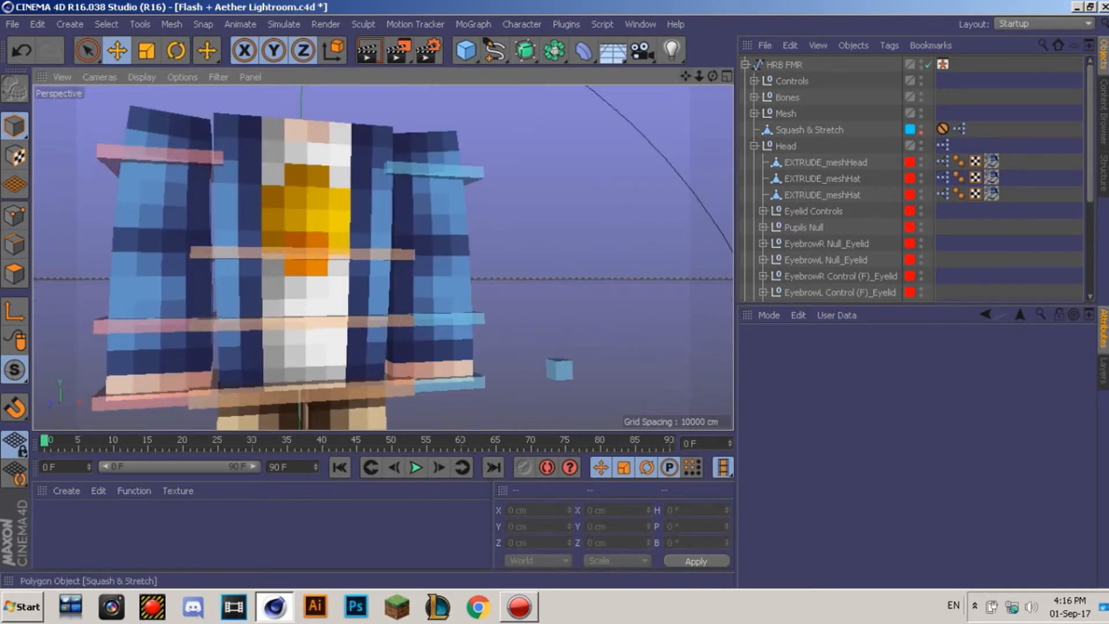
left_click(755, 146)
left_click(754, 114)
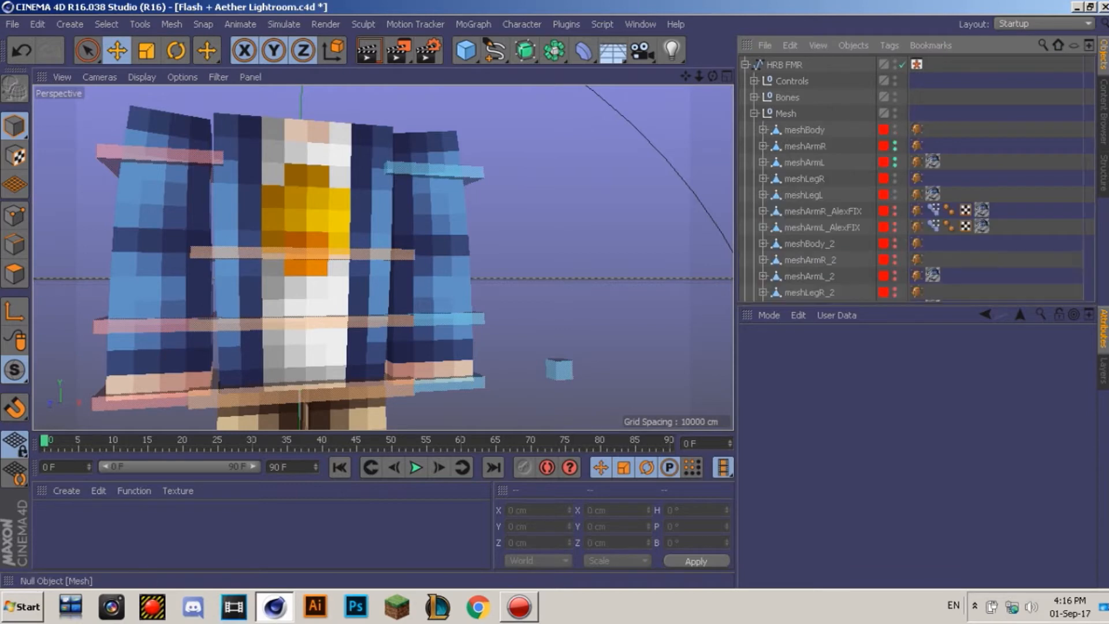
left_click_drag(712, 76, 638, 82)
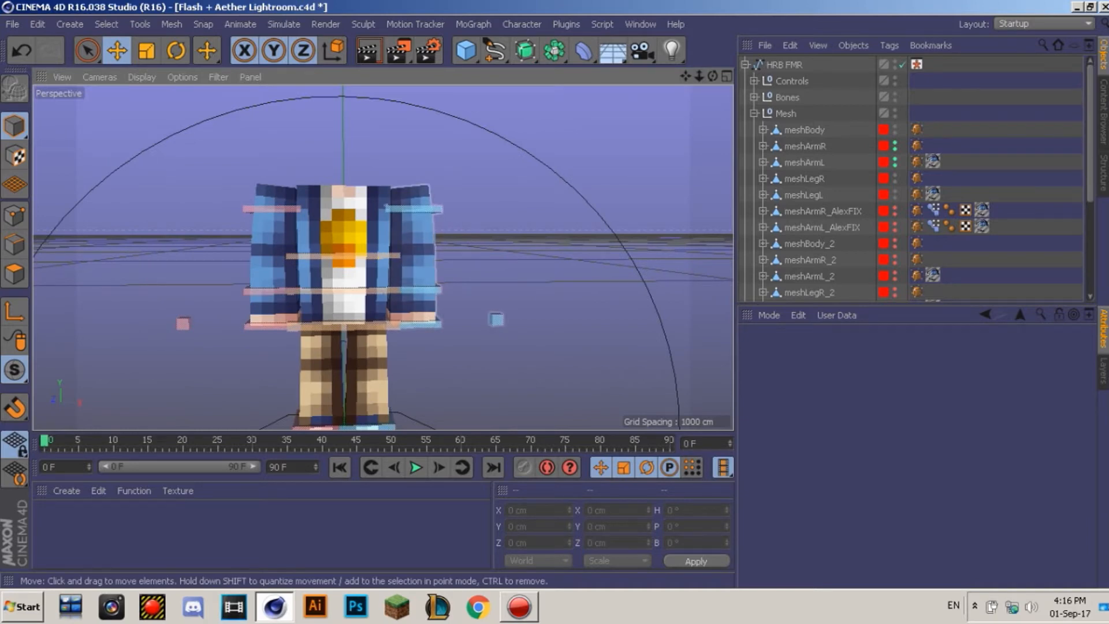
left_click(413, 250)
Step: Select all polygons of meshArmR and meshArmL and extrude them
left_click(274, 249, "shift")
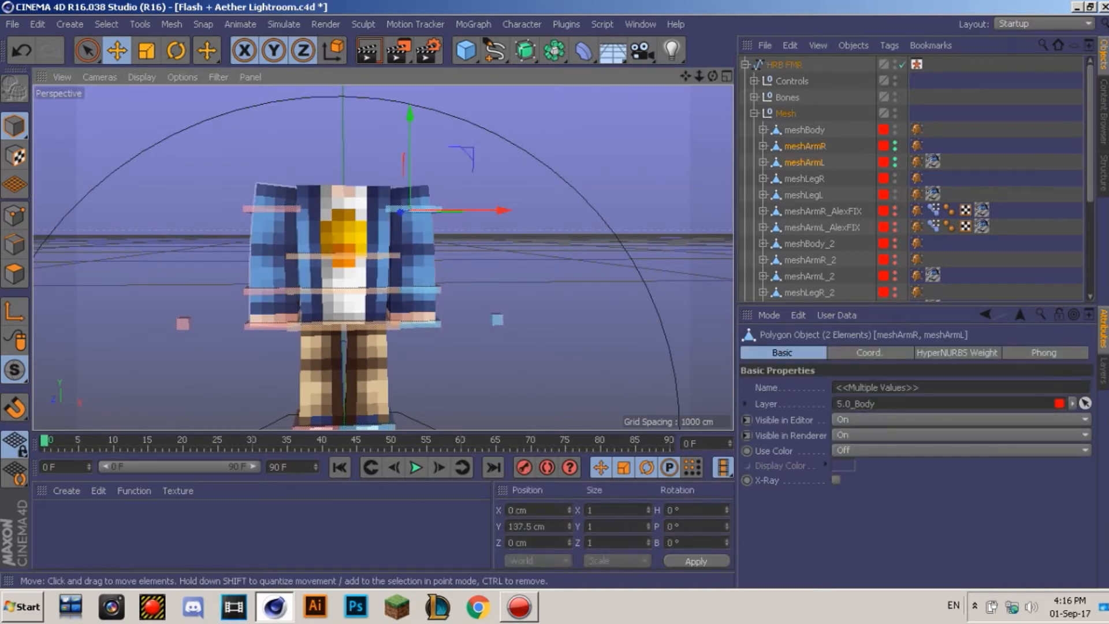
left_click(14, 273)
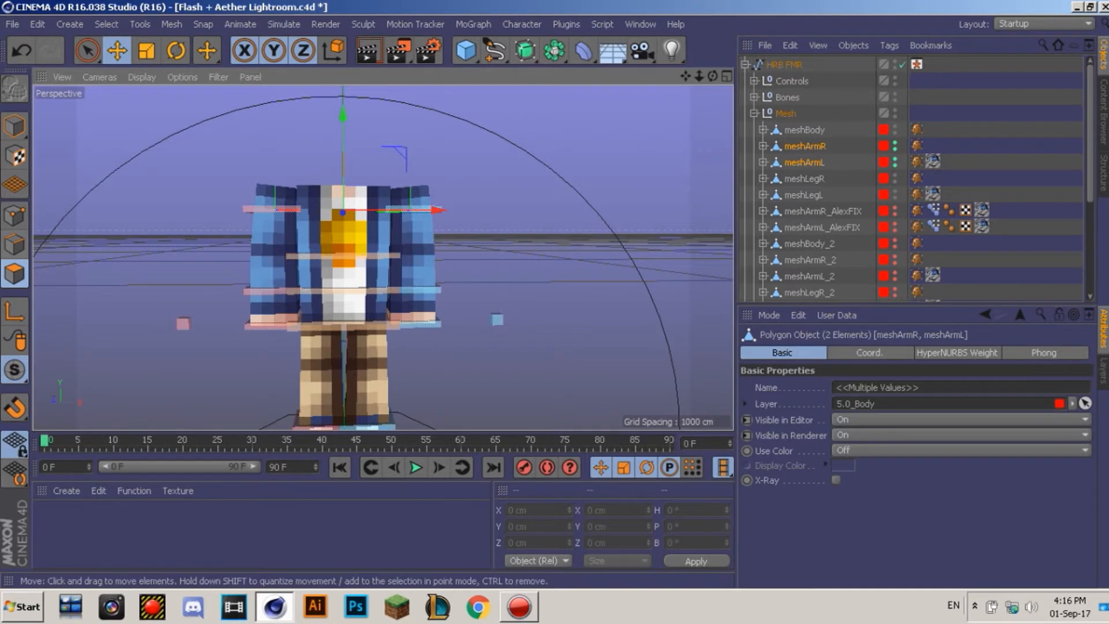
double_click(269, 259)
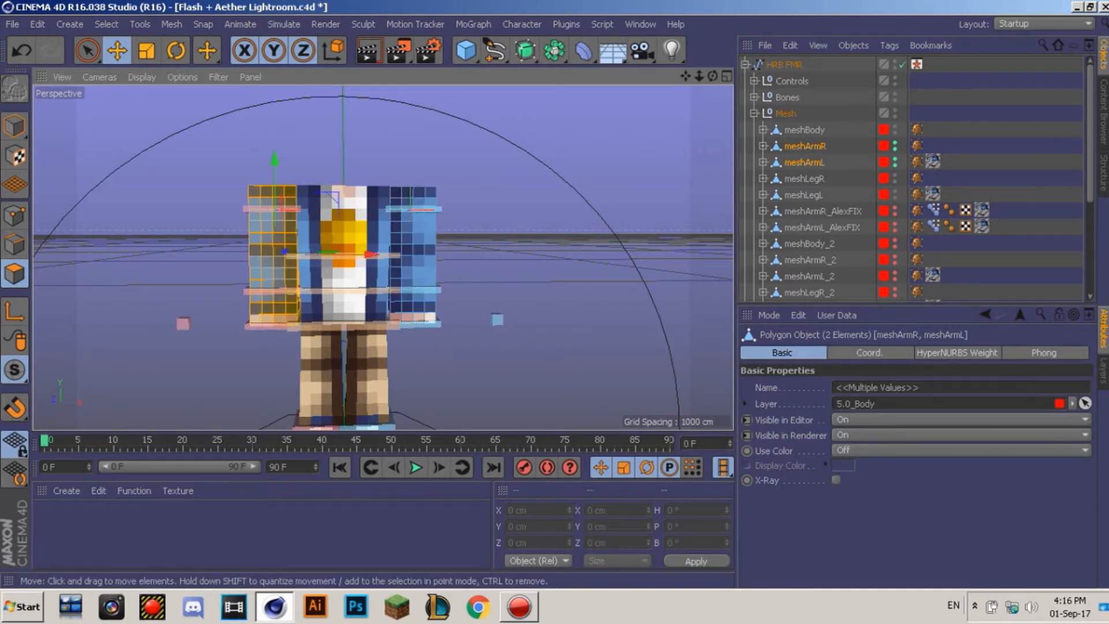
double_click(413, 254, "shift")
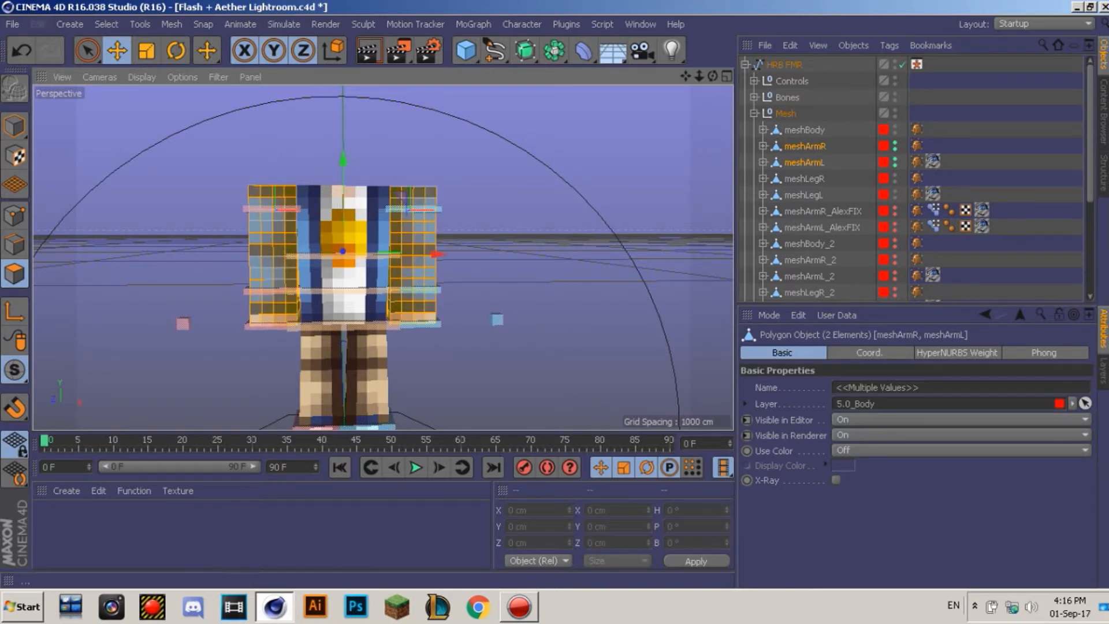
left_click(107, 24)
left_click(130, 121)
left_click_drag(413, 317, 404, 243, "alt")
left_click(87, 50)
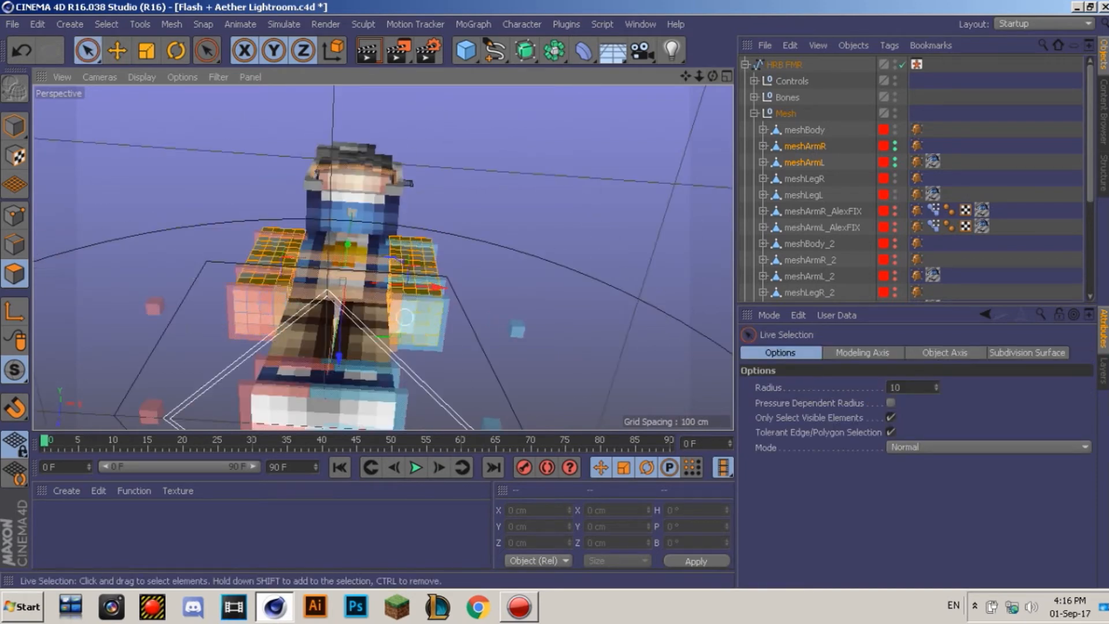
right_click(413, 337)
left_click(398, 298)
left_click_drag(712, 77, 712, 150)
left_click_drag(382, 257, 383, 245, "alt")
Step: Move the left arm control 90 cm outward and the right arm control outward
left_click(88, 50)
left_click(15, 126)
left_click(117, 50)
left_click(501, 129)
left_click(421, 207)
left_click_drag(497, 204, 586, 204)
left_click(273, 246)
left_click(270, 208)
left_click_drag(317, 205, 222, 205)
Step: Loop-select the bottom ring of both arms and extrude it by 1 cm
left_click(176, 246)
left_click(502, 245, "shift")
left_click(14, 274)
key("ctrl+a")
left_click(140, 25)
mouse_move(106, 25)
left_click(139, 141)
left_click(179, 297)
left_click(497, 300, "shift")
right_click(420, 301)
left_click(448, 298)
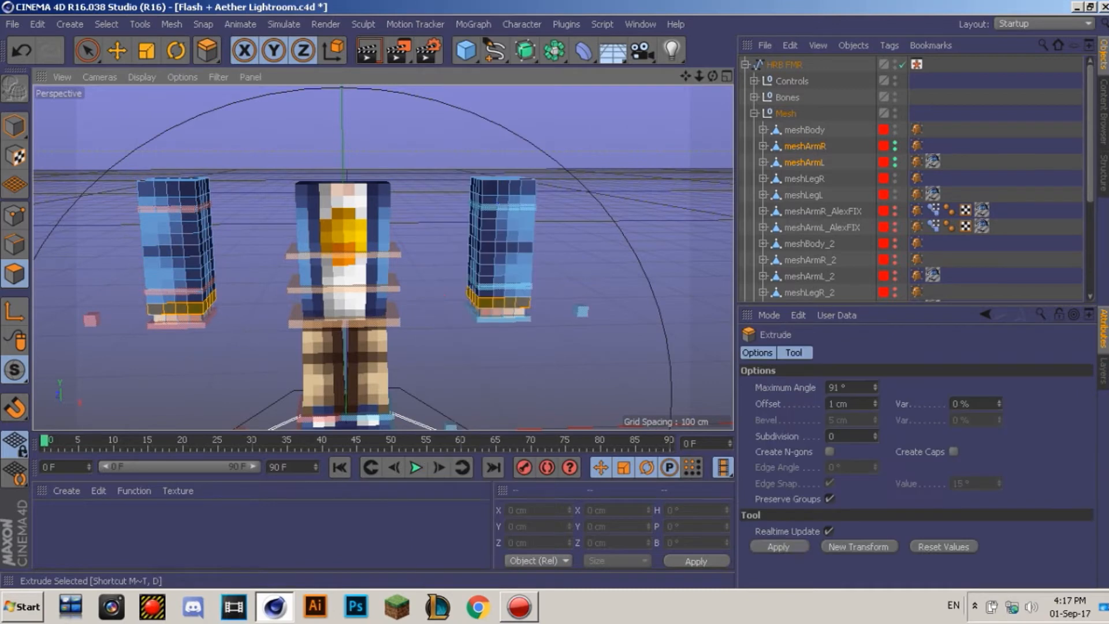
left_click(780, 547)
Step: Return to object mode and select meshLegR and meshLegL, then undo the selection
left_click(14, 126)
left_click(117, 51)
left_click(804, 195)
left_click(804, 179, "shift")
key("ctrl+z")
key("ctrl+z")
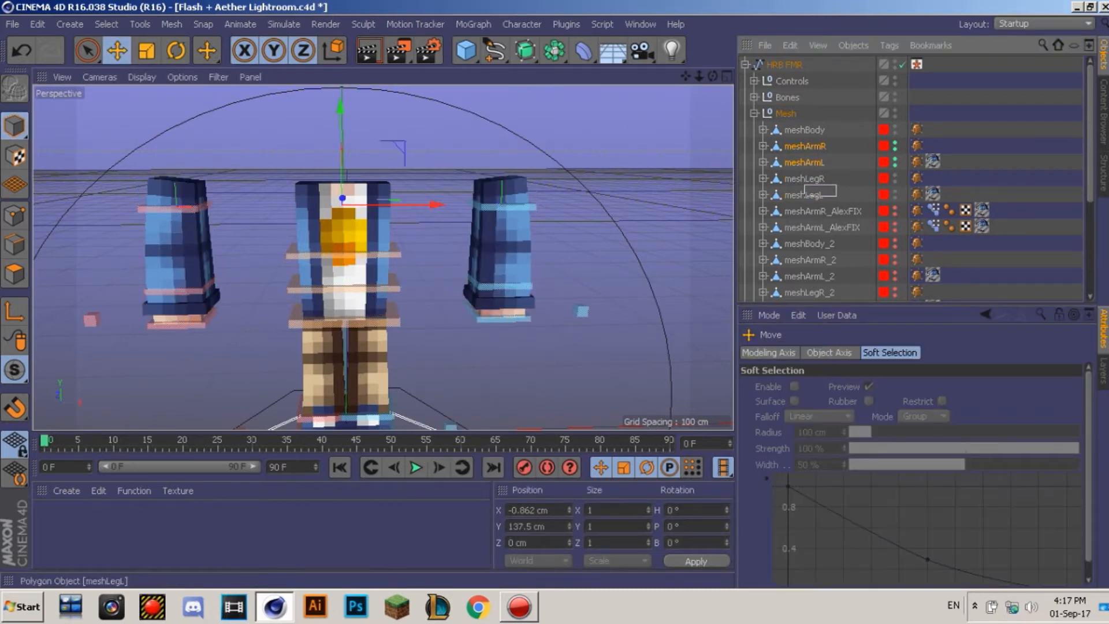
Step: Select meshLegR and meshLegL and turn Visible in Editor off
left_click(804, 195)
left_click(804, 179, "shift")
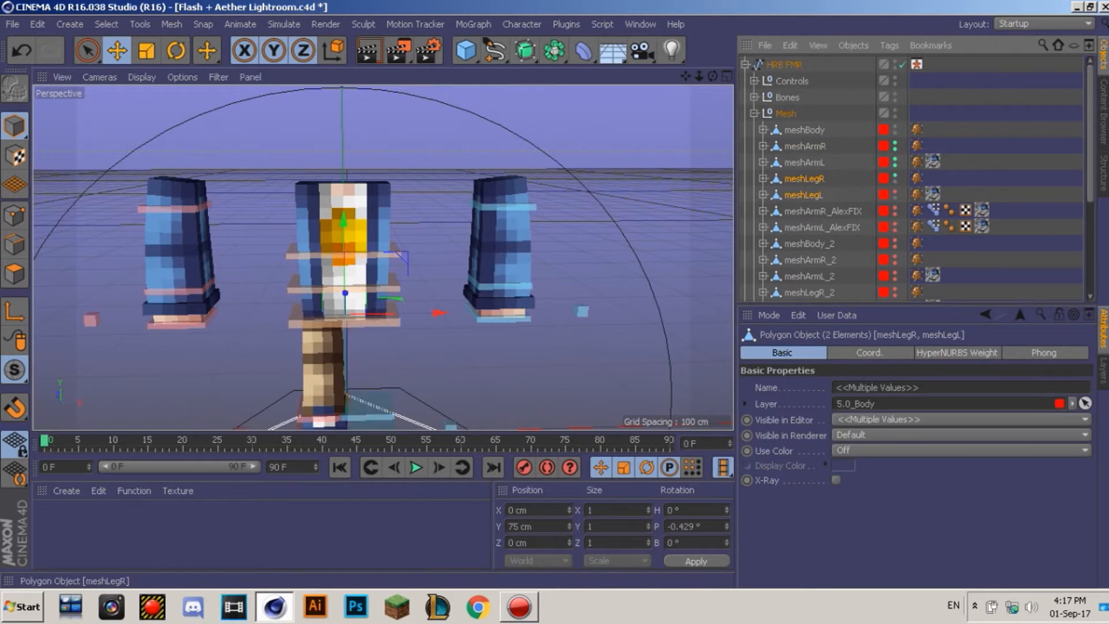
left_click(895, 176)
Step: Loop-select the leftmost and rightmost polygon columns of meshBody
left_click(804, 130)
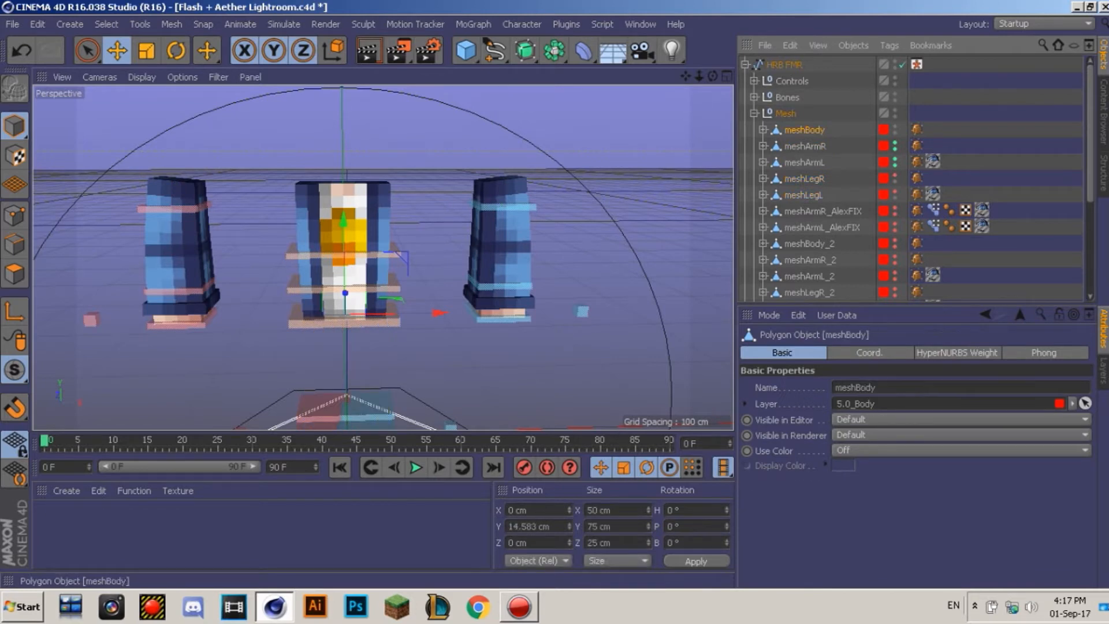
left_click(14, 273)
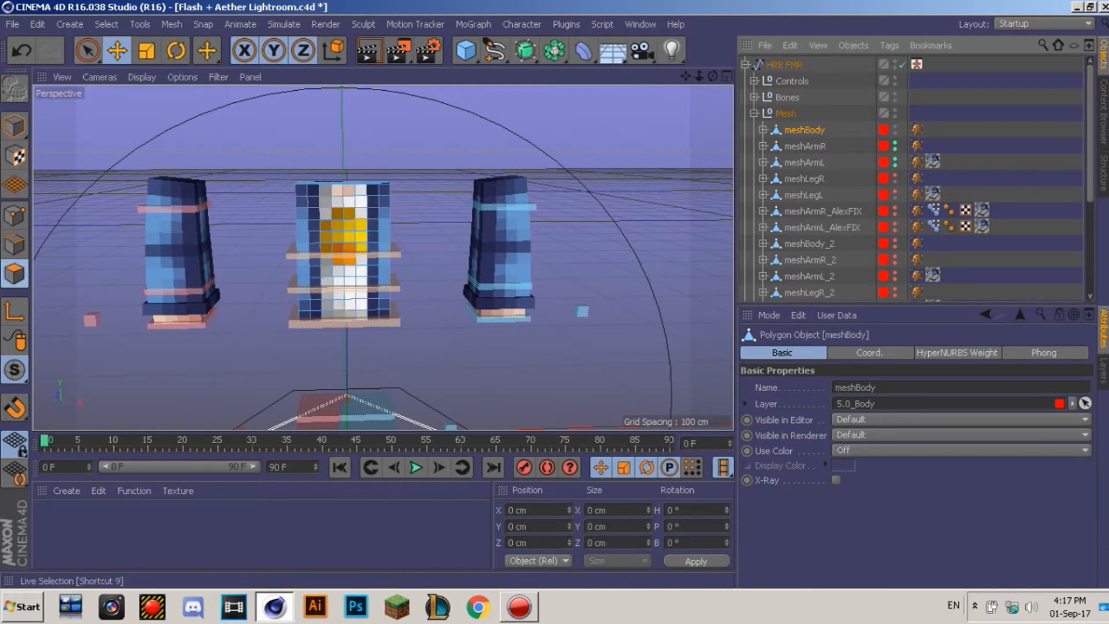
left_click(106, 24)
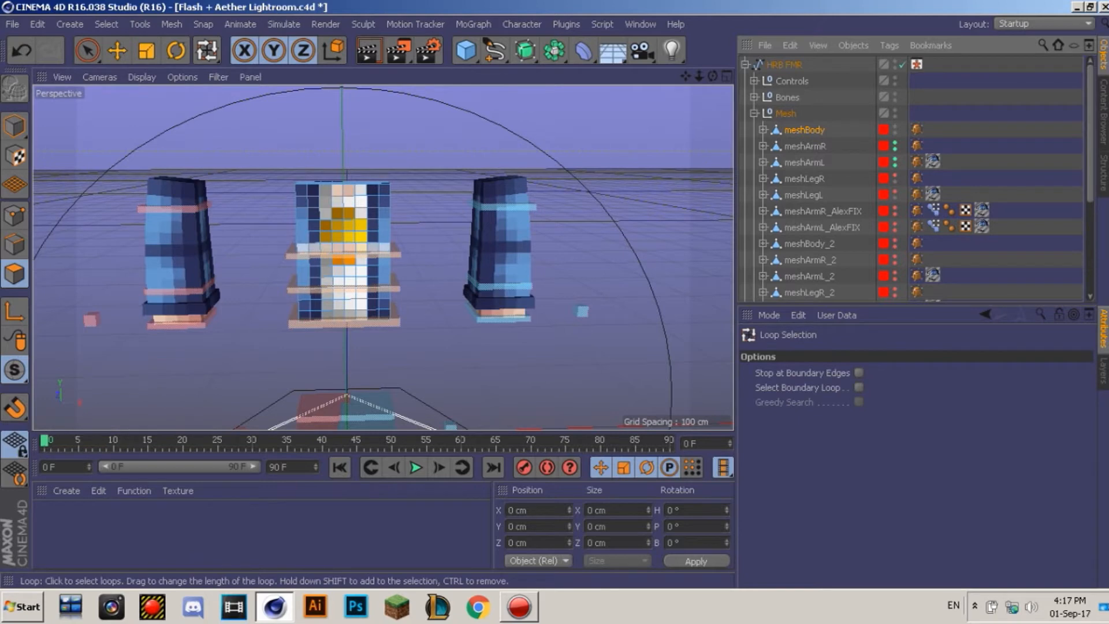
left_click(302, 235)
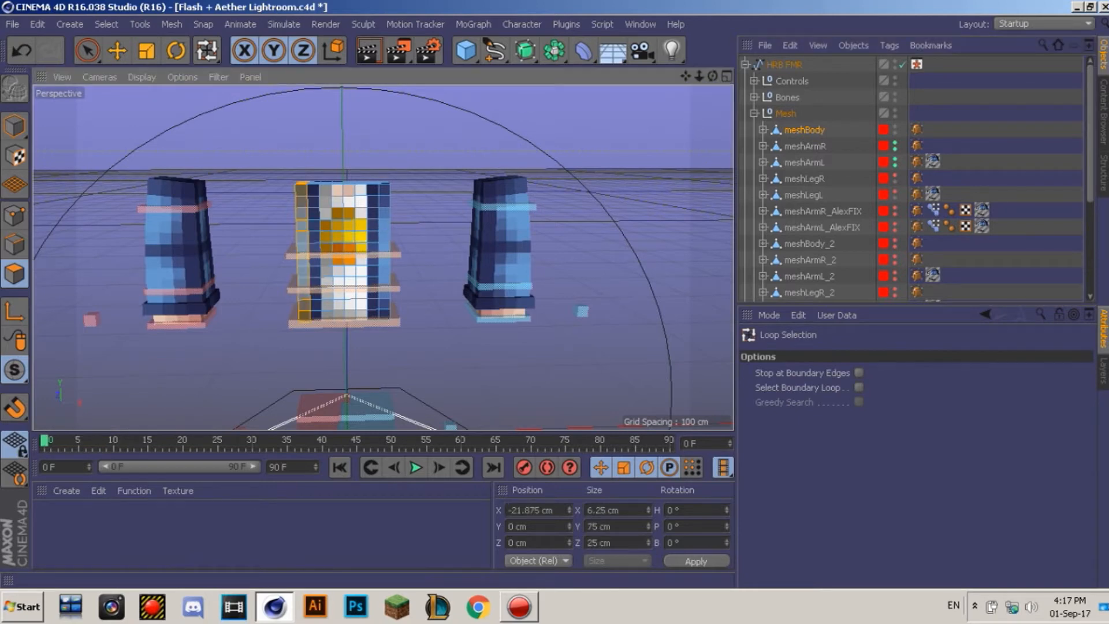
left_click(380, 248, "shift")
key("ctrl+z")
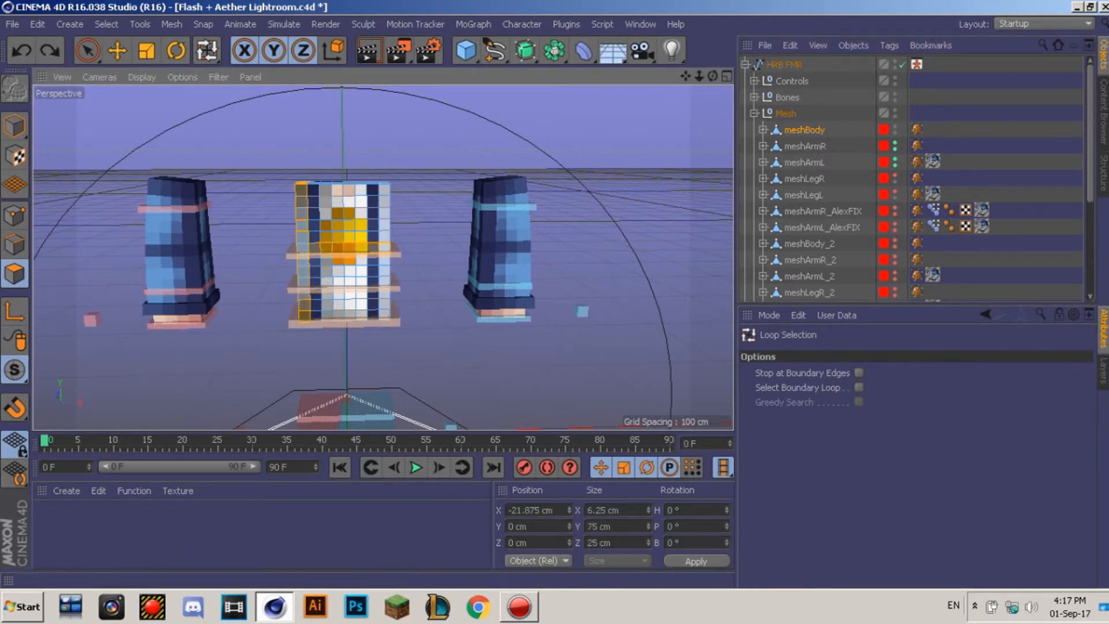
left_click(384, 247, "shift")
left_click(88, 51)
left_click_drag(369, 271, 381, 257, "alt")
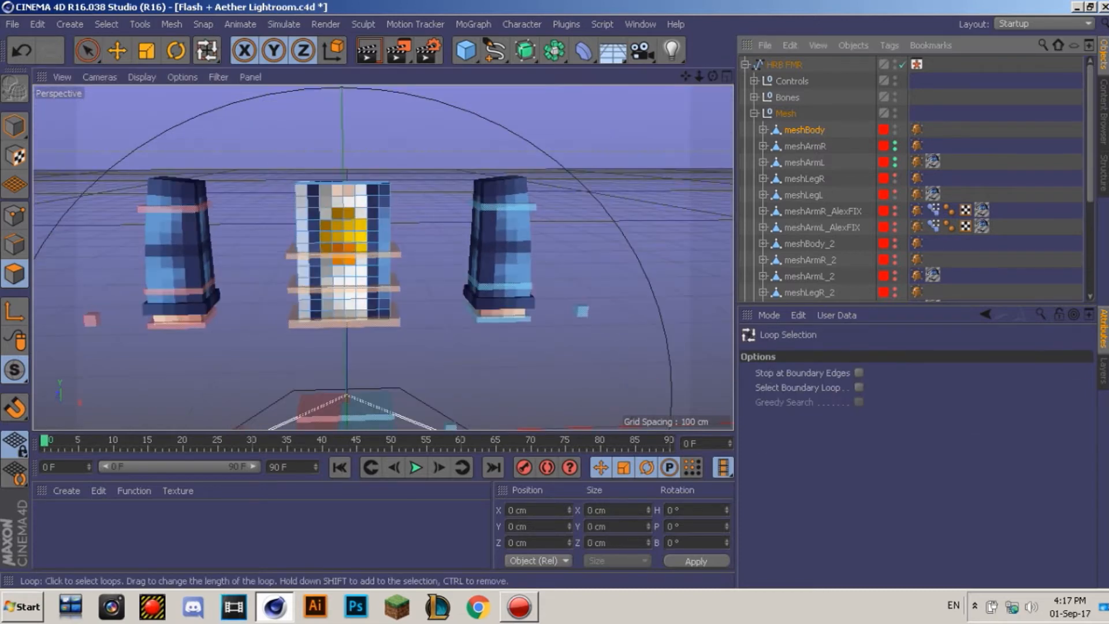
left_click(303, 247)
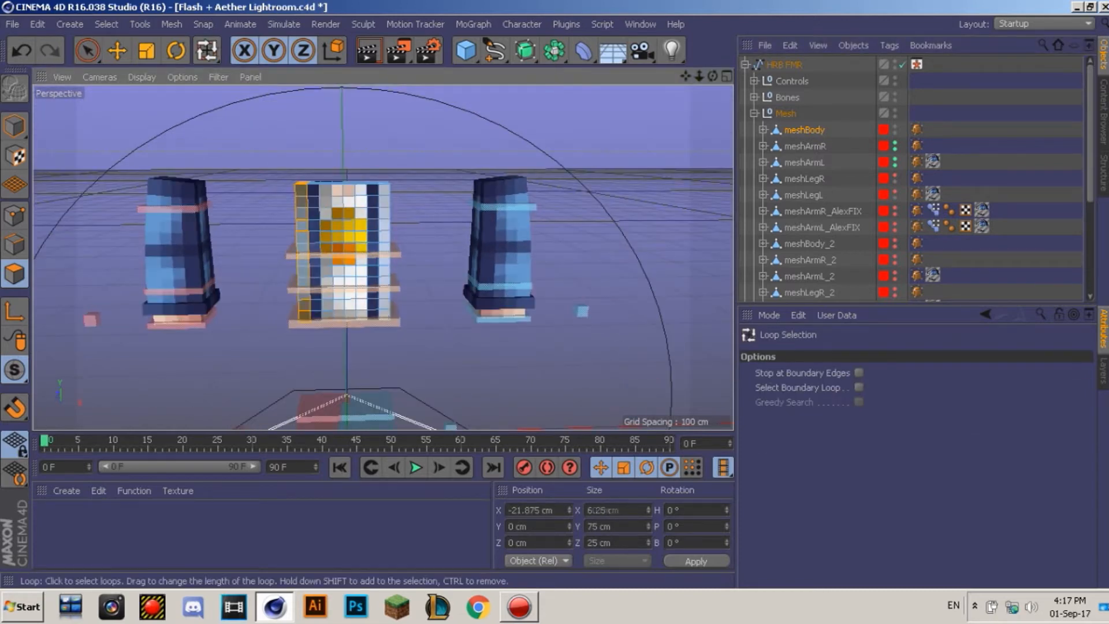
Step: Paint-select the torso's outer polygons: the top, bottom row, back face and side columns
left_click(384, 247, "shift")
left_click(88, 51)
scroll(383, 255, "up", 6)
left_click_drag(370, 242, 384, 255, "alt")
middle_click_drag(383, 254, 384, 257, "alt")
left_click_drag(174, 231, 462, 168, "shift")
scroll(381, 258, "down", 6)
middle_click_drag(381, 258, 376, 247, "alt")
left_click_drag(352, 360, 454, 358, "shift")
mouse_move(451, 312)
left_mouse_down("shift")
mouse_move(369, 298)
mouse_move(411, 250)
mouse_move(335, 284)
left_mouse_up("shift")
mouse_move(453, 384)
left_mouse_down("shift")
mouse_move(498, 318)
mouse_move(518, 216)
mouse_move(462, 151)
mouse_move(349, 152)
left_mouse_up("shift")
mouse_move(355, 149)
left_mouse_down("shift")
mouse_move(404, 164)
mouse_move(368, 385)
mouse_move(367, 193)
left_mouse_up("shift")
mouse_move(370, 370)
left_mouse_down("alt")
mouse_move(342, 300)
mouse_move(395, 353)
mouse_move(340, 378)
mouse_move(283, 348)
left_mouse_up("alt")
left_click_drag(323, 174, 369, 289, "alt")
scroll(381, 255, "down", 4)
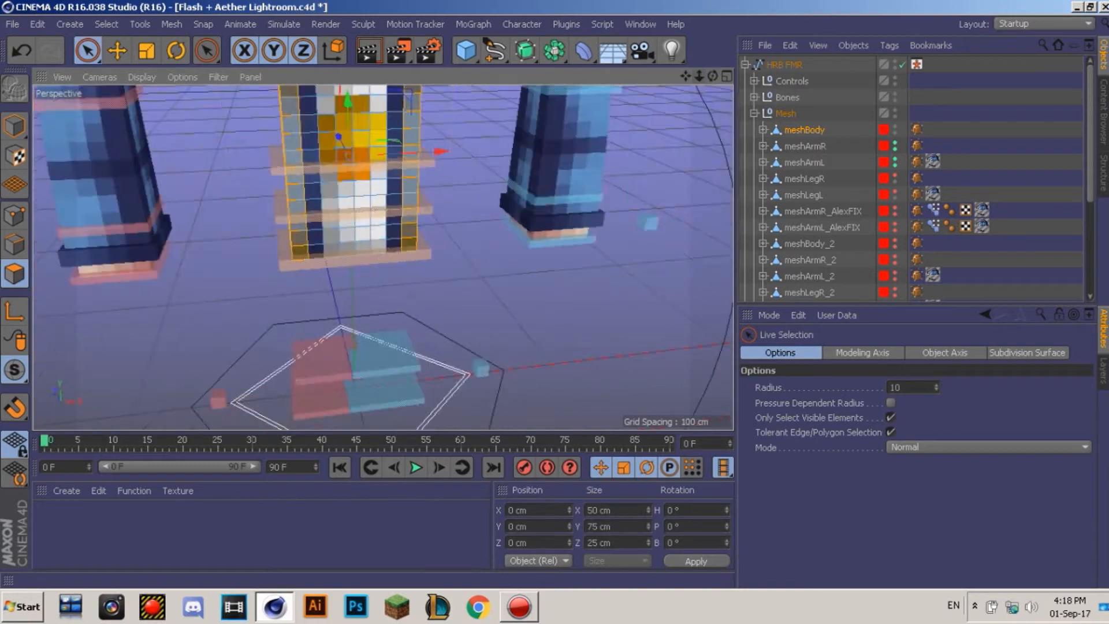
scroll(382, 258, "down", 3)
scroll(382, 257, "up", 7)
scroll(382, 258, "down", 2)
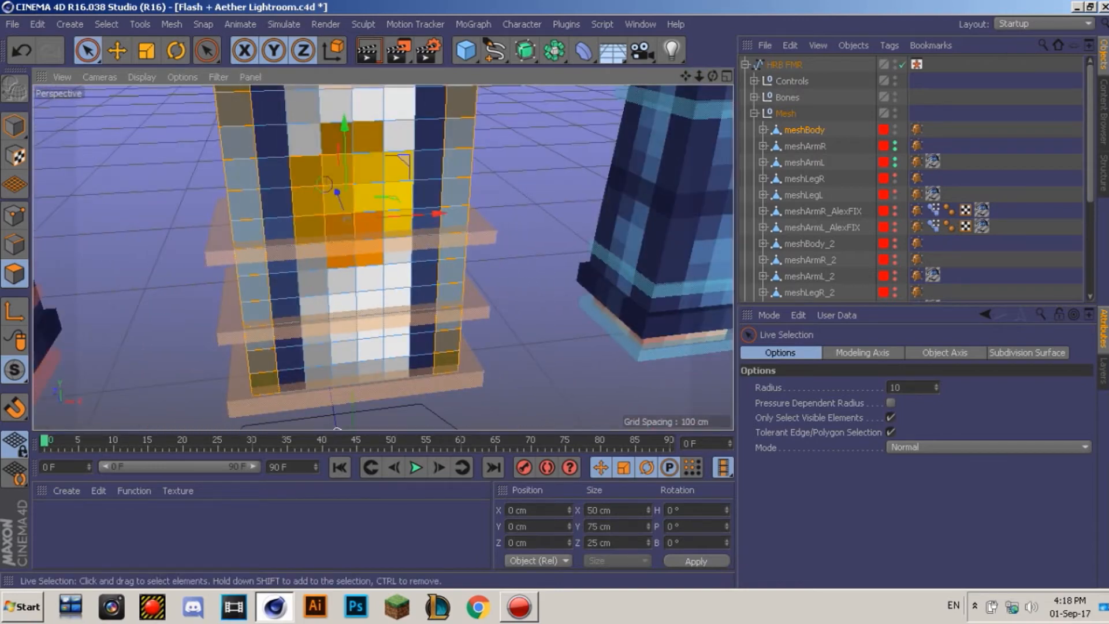
Step: Extrude the selected torso polygons outward three times at 1 cm each
right_click(355, 272)
left_click(375, 299)
left_click(779, 547)
left_click(858, 546)
left_click(858, 546)
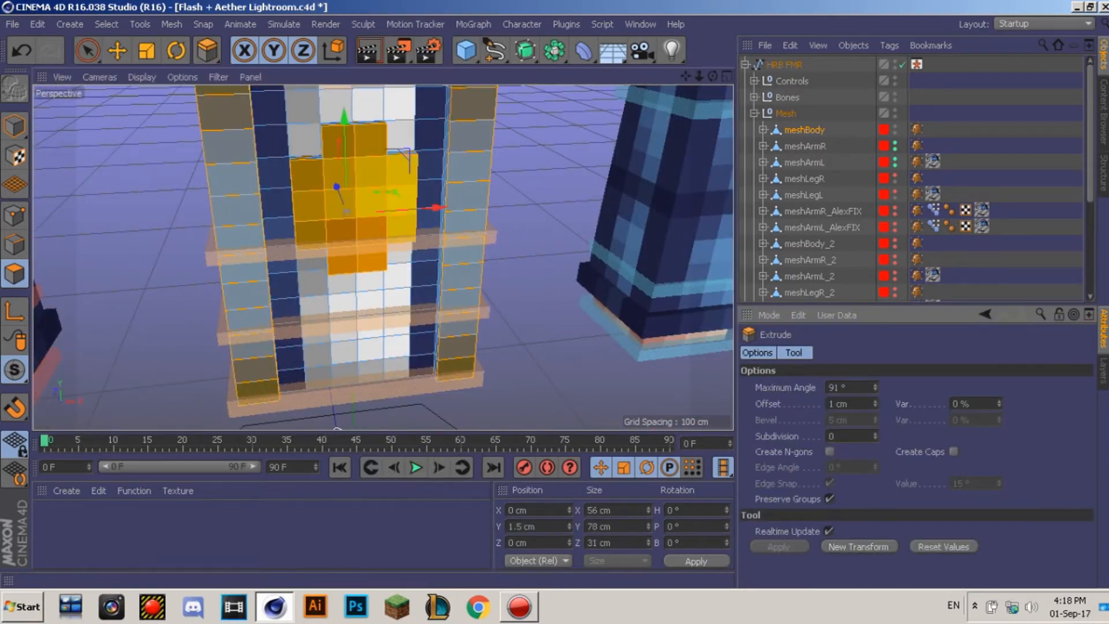
left_click_drag(699, 75, 647, 80)
scroll(382, 257, "up", 1)
Step: Select a single front torso polygon and extrude it 1 cm three times
key("space")
mouse_move(382, 258)
left_mouse_down("alt")
mouse_move(361, 281)
mouse_move(405, 319)
mouse_move(324, 314)
left_mouse_up("alt")
left_click(418, 140)
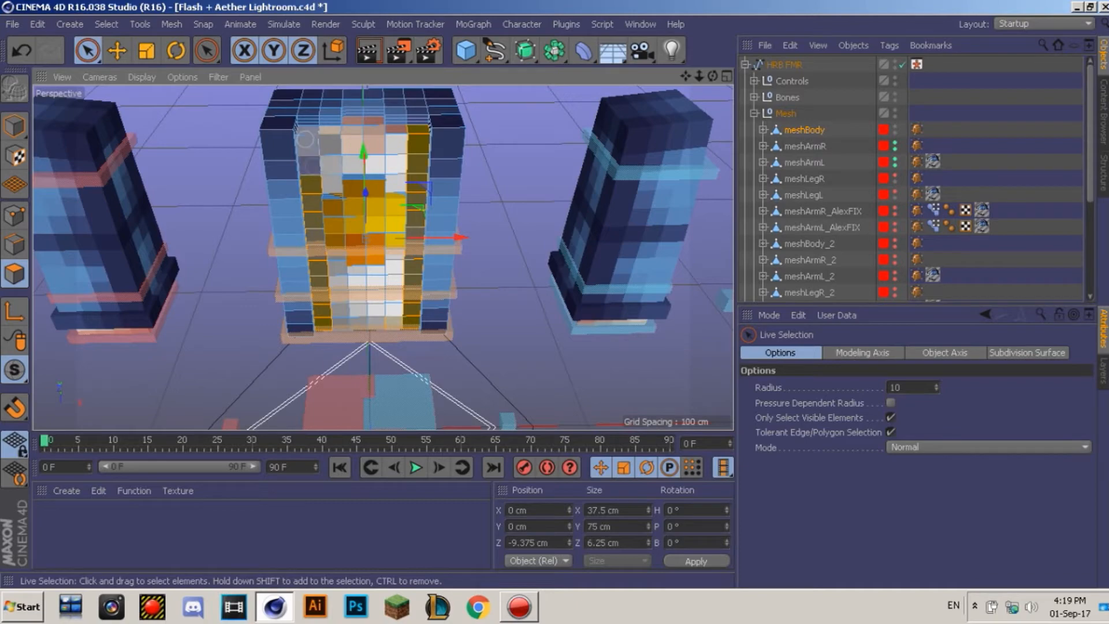
right_click(441, 248)
left_click(462, 299)
left_click(779, 546)
left_click(858, 547)
left_click(858, 546)
left_click(858, 547)
left_click(859, 546)
mouse_move(713, 76)
left_mouse_down()
mouse_move(791, 43)
mouse_move(708, 49)
mouse_move(713, 17)
mouse_move(713, 76)
left_mouse_up()
Step: Undo the earlier torso extrusions and go back to editing the body's polygons
left_click(14, 126)
left_click(117, 51)
left_click(514, 133)
key("ctrl+z")
left_click(14, 273)
key("ctrl+z")
key("ctrl+z")
key("ctrl+z")
key("ctrl+z")
key("ctrl+z")
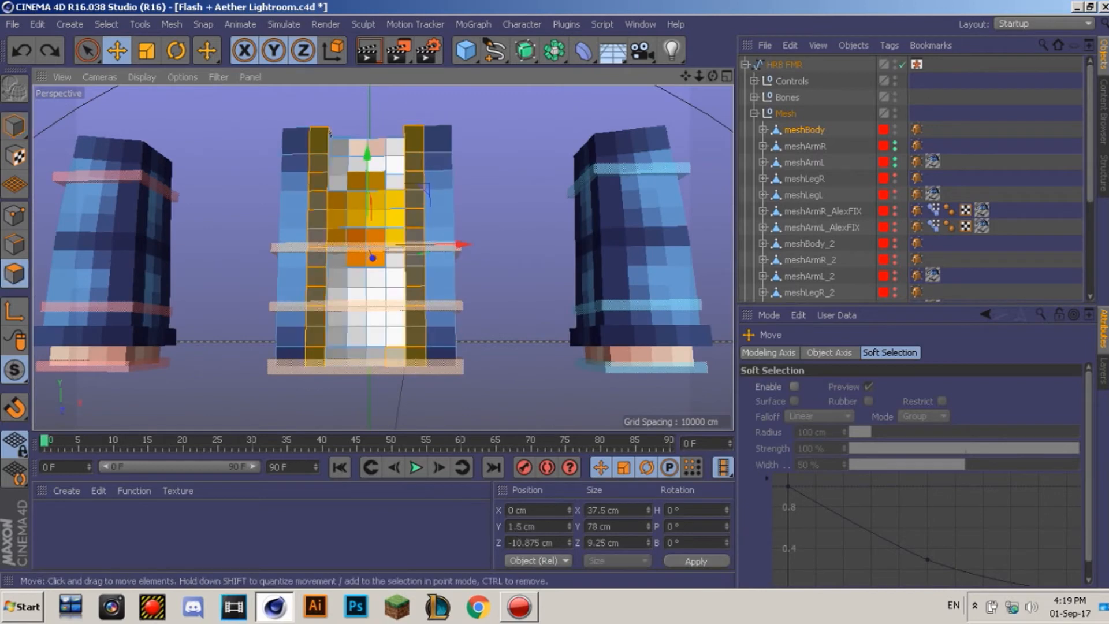
Step: Re-extrude the selected torso polygons with three 1 cm applies, so the jacket edges protrude
right_click(388, 361)
left_click(426, 203)
left_click(780, 547)
left_click(858, 546)
left_click(859, 547)
left_click(858, 546)
left_click(858, 547)
left_click(858, 546)
mouse_move(685, 76)
left_mouse_down()
mouse_move(686, 5)
mouse_move(677, 56)
left_mouse_up()
left_click_drag(861, 174, 809, 197)
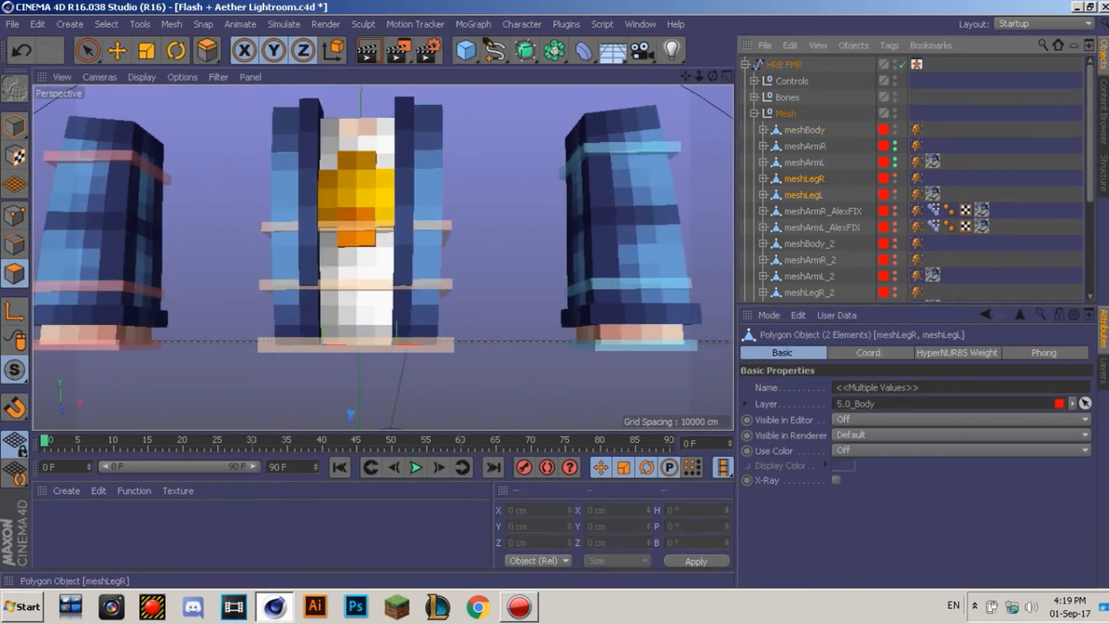
Step: Select meshLegR and meshLegL and make both leg meshes visible in the viewport
left_click(894, 176)
left_click(895, 191)
double_click(894, 192)
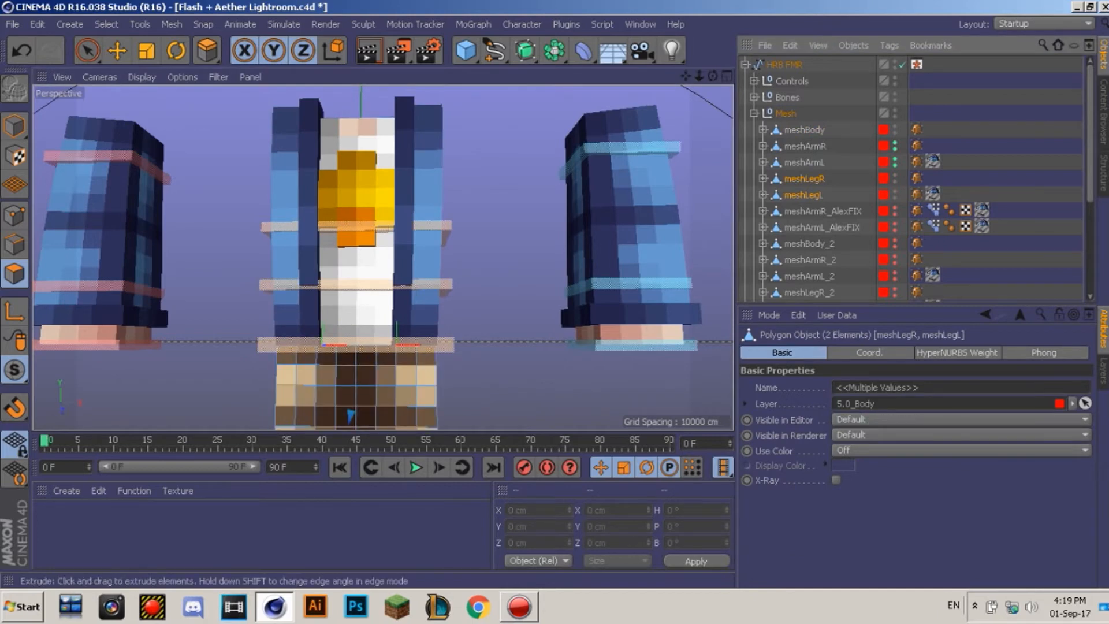
left_click_drag(686, 76, 694, 1)
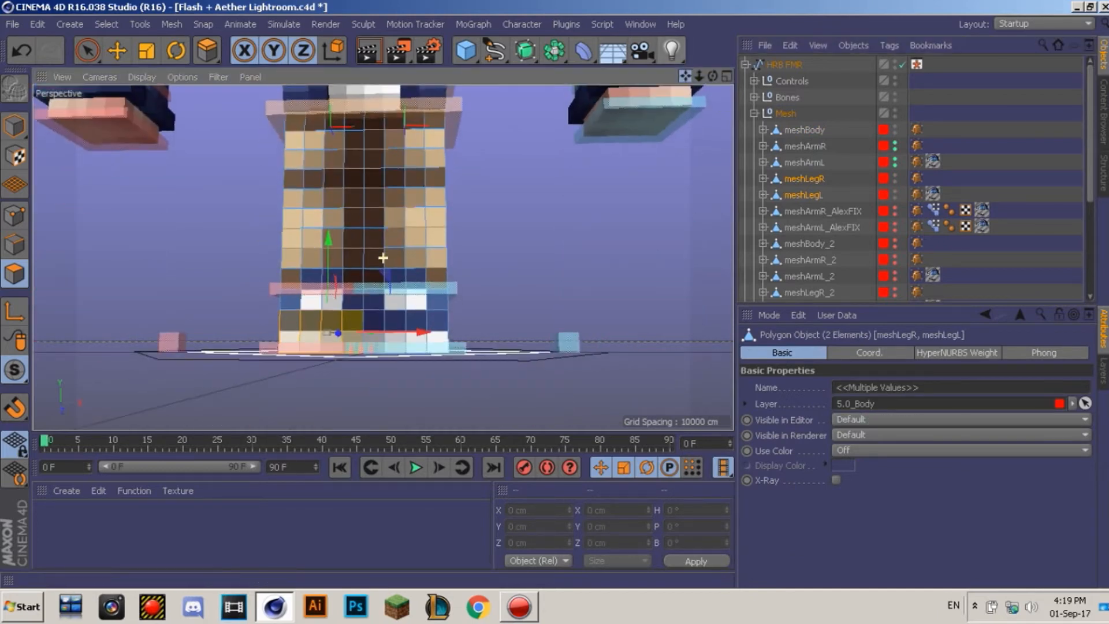
Step: Loop-select the legs' bottom polygon rings and extrude them outward as shoes
left_click(106, 23)
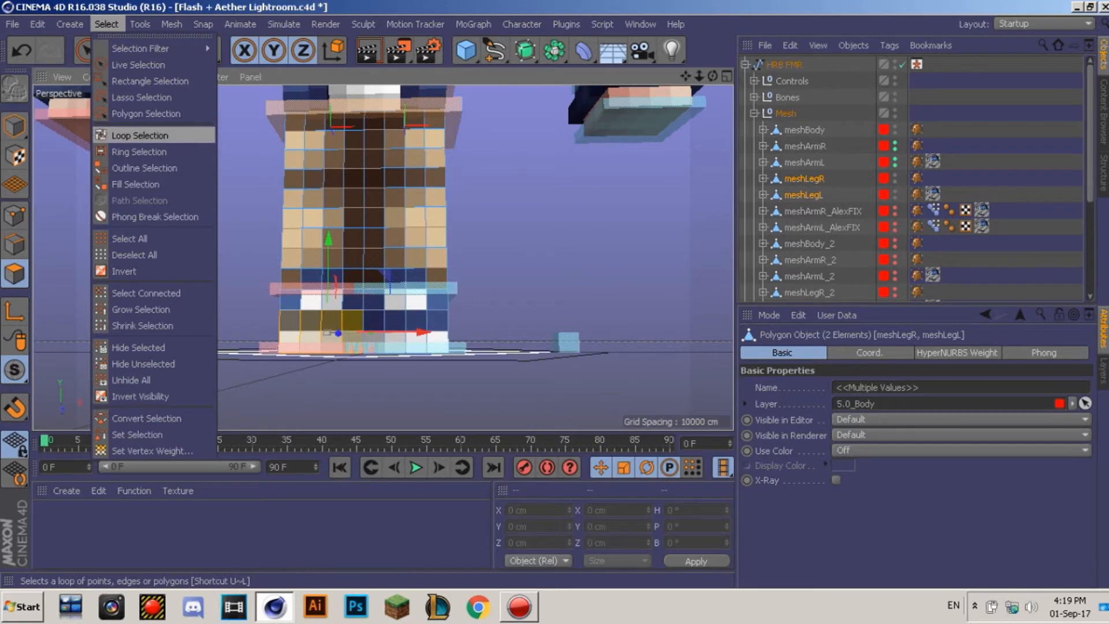
left_click(139, 137)
left_click(395, 342, "shift")
left_click(395, 320, "shift")
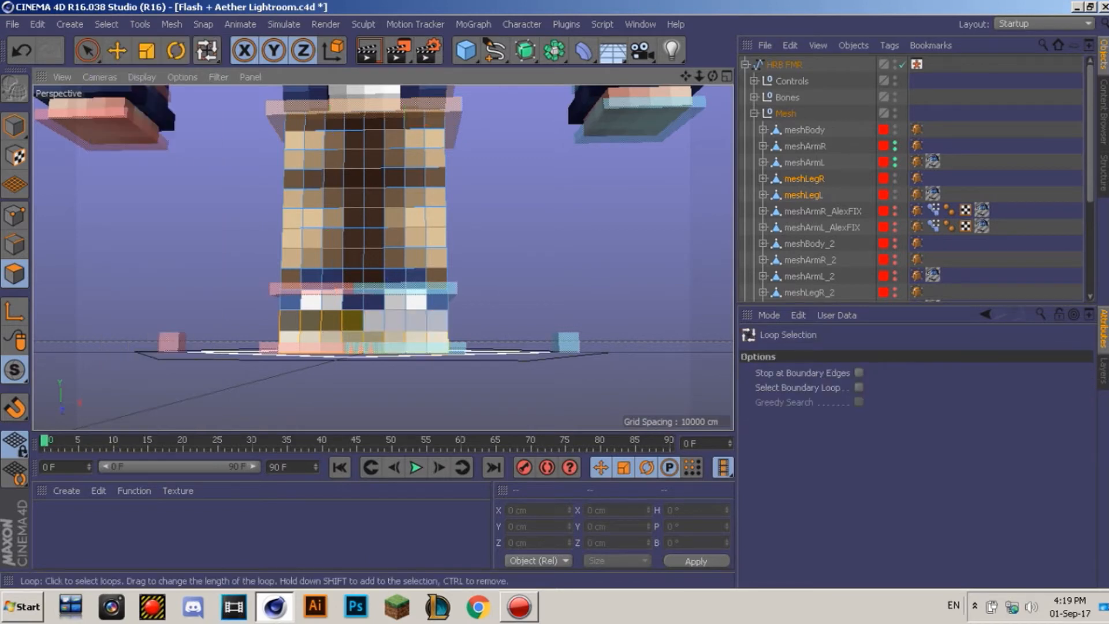
left_click(396, 301, "shift")
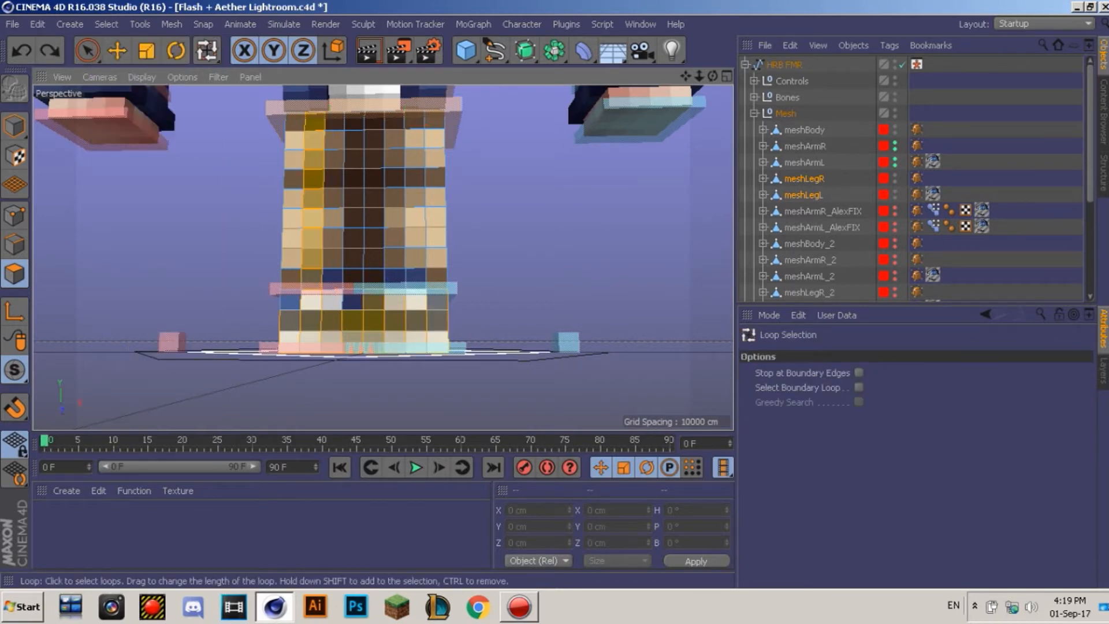
key("ctrl+z")
left_click(395, 301, "shift")
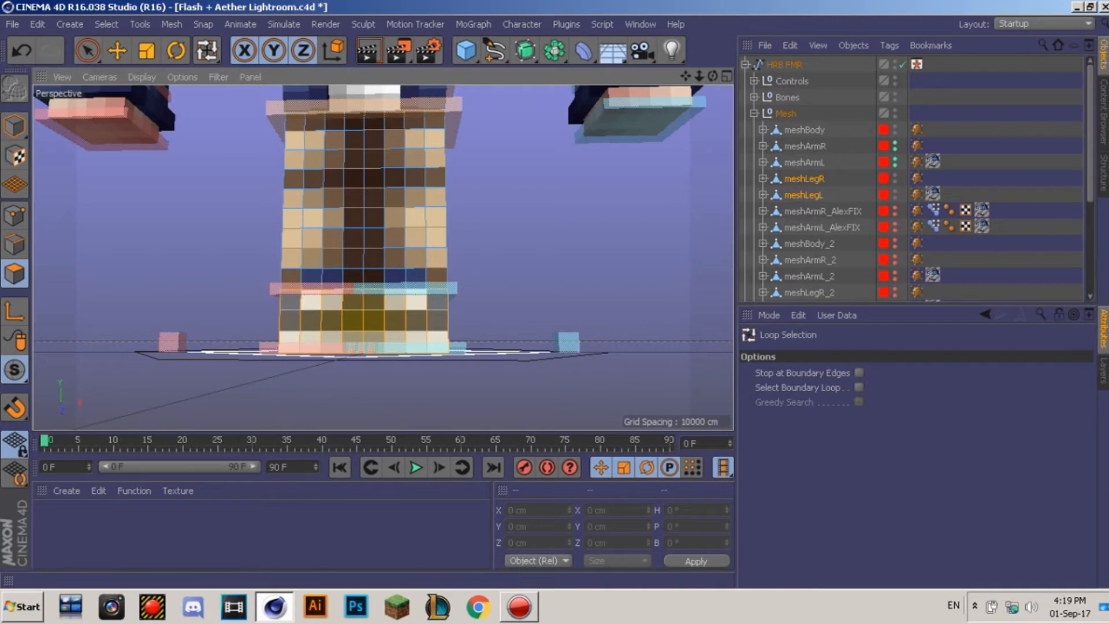
left_click(88, 50)
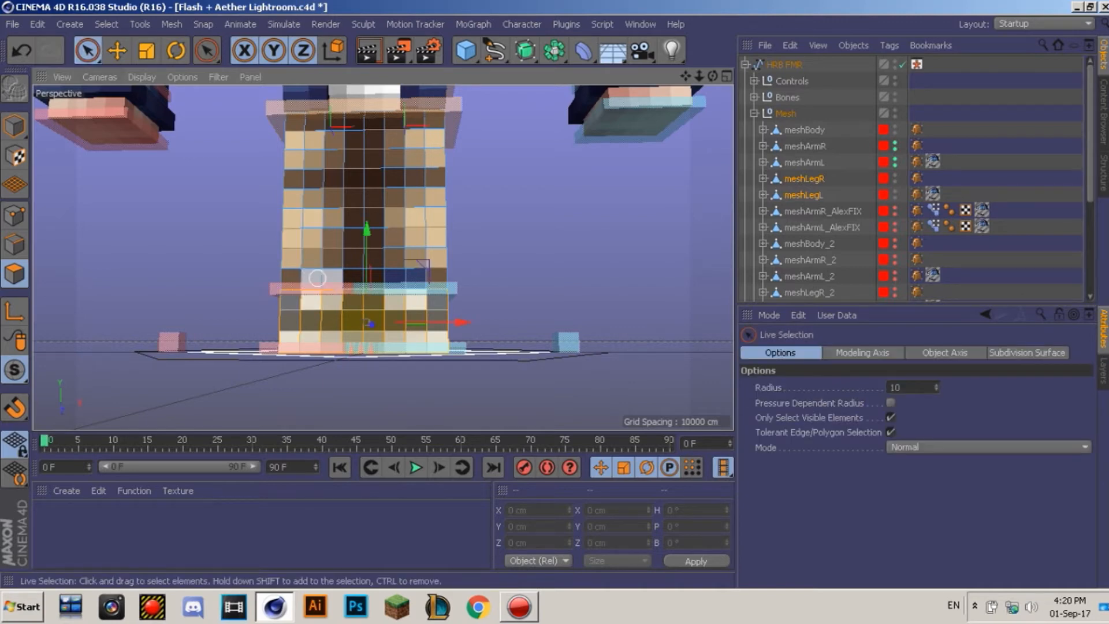
right_click(409, 287)
left_click(430, 426)
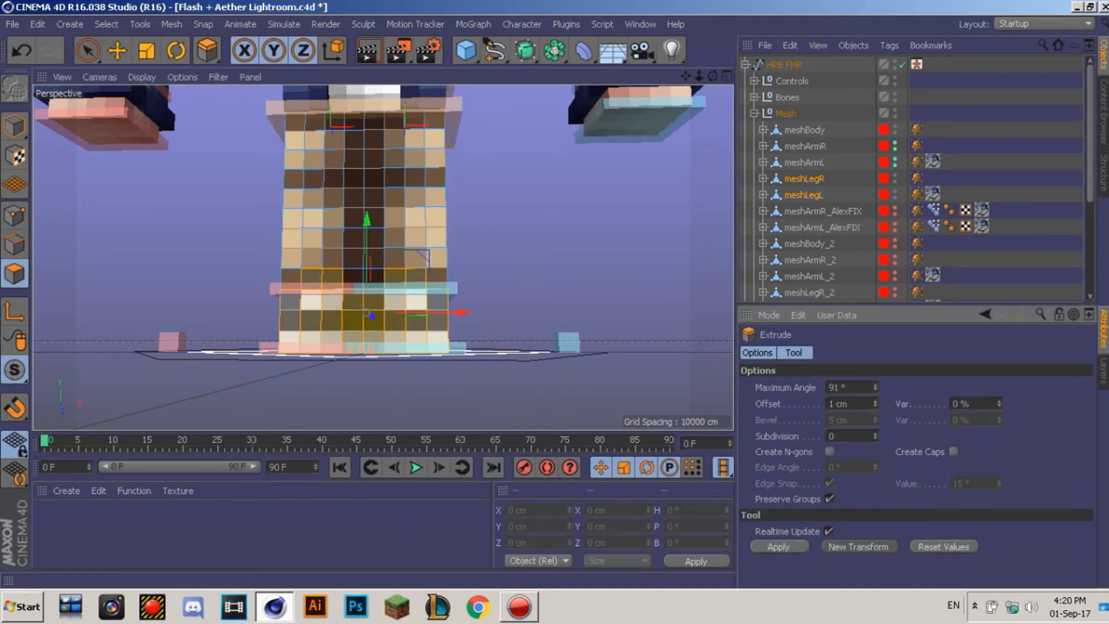
left_click(858, 546)
Step: Extrude another loop-selected foot band, then return to Model mode with the Move tool
left_click(106, 24)
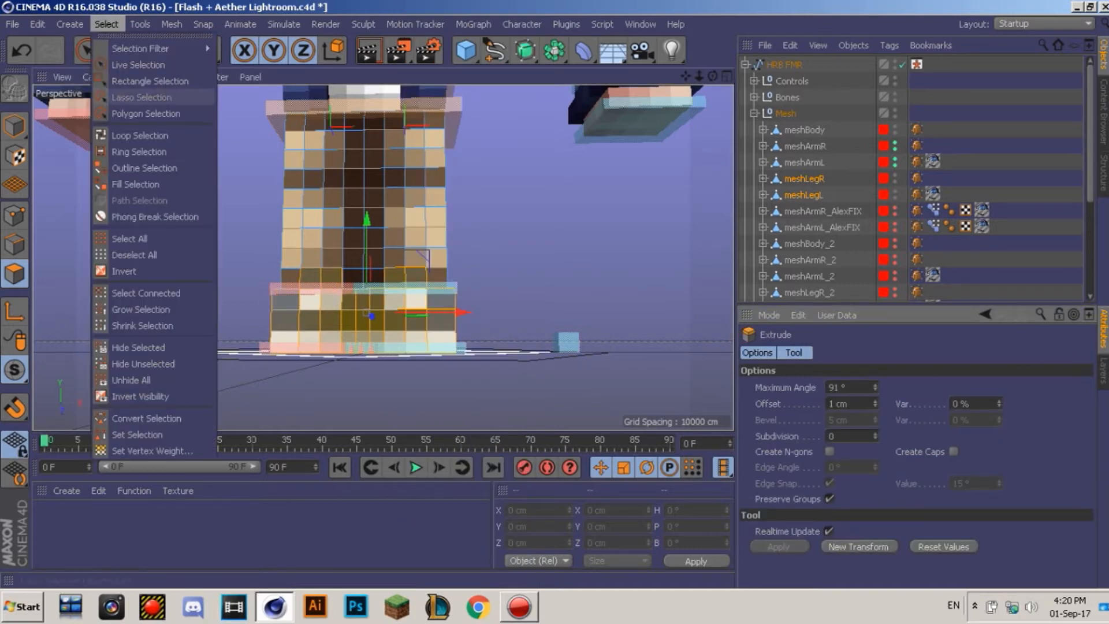
left_click(124, 133)
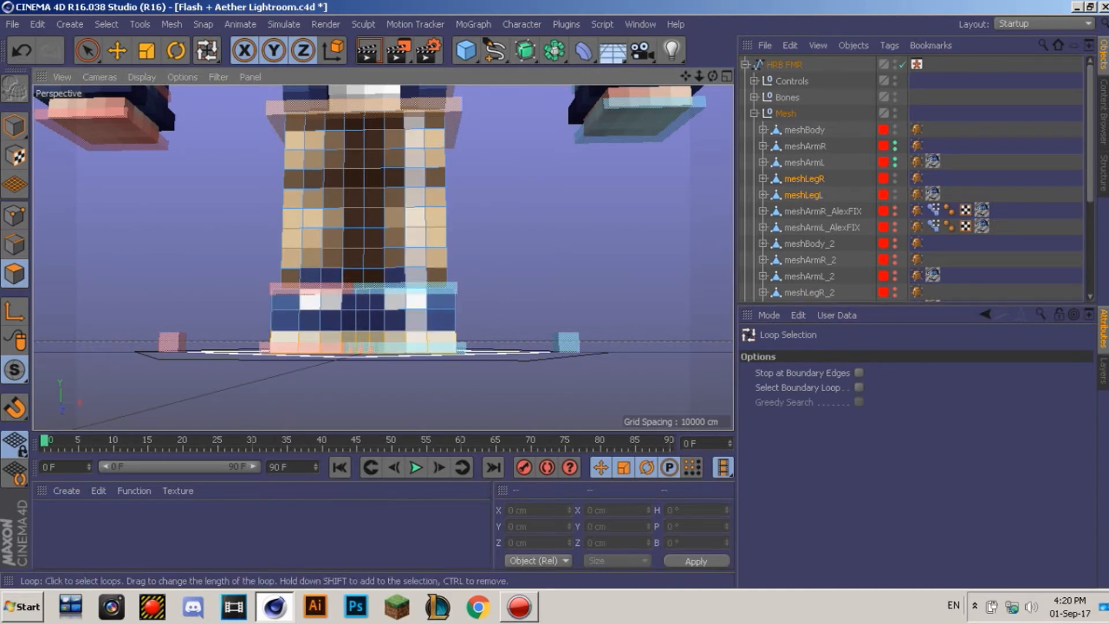
right_click(427, 323)
left_click(460, 298)
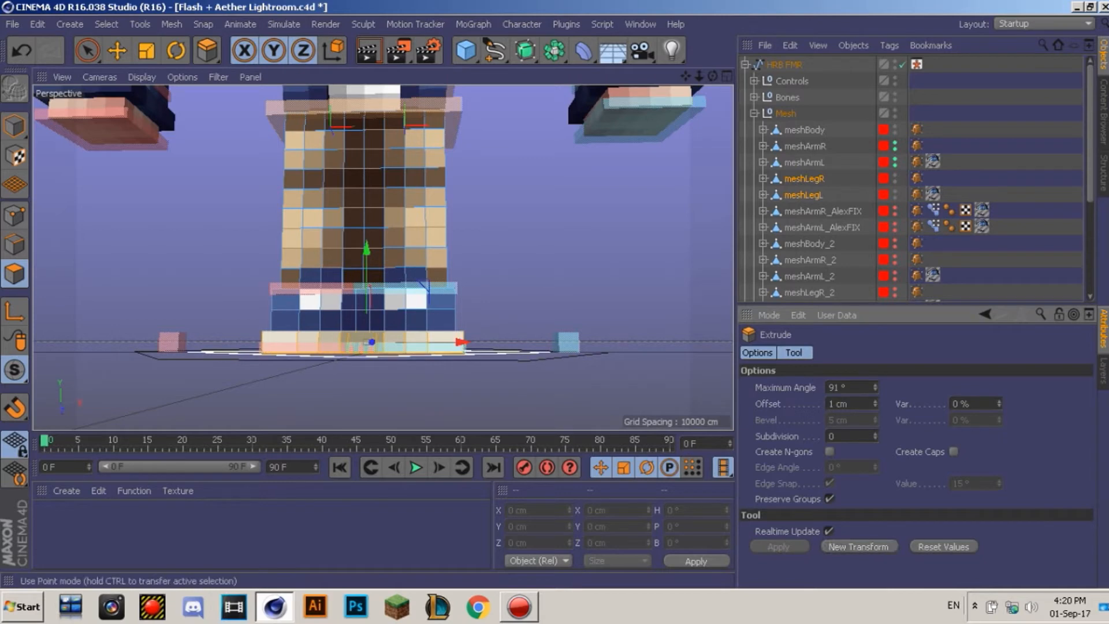
left_click(14, 126)
left_click(118, 51)
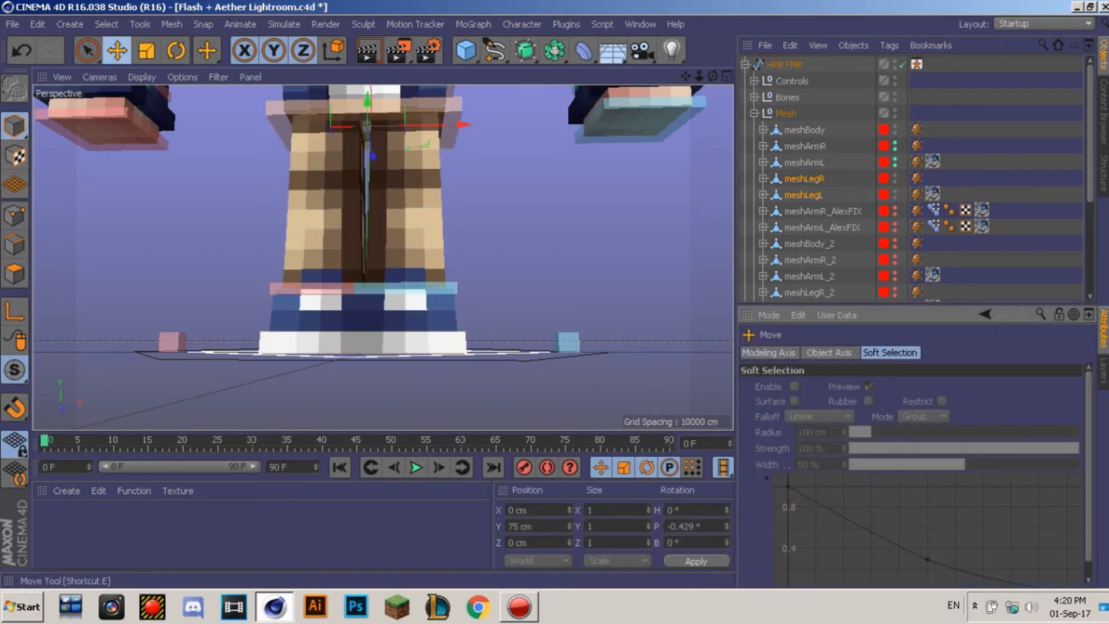
Step: Set Position X of controlArmL and controlArmR to 0 cm
scroll(382, 258, "down", 5)
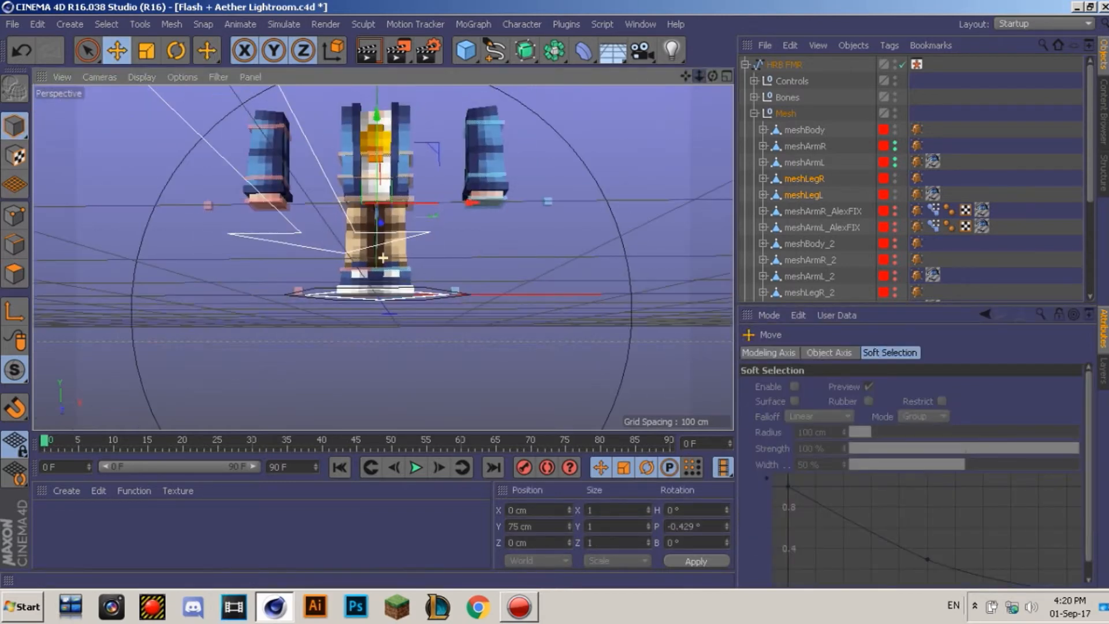
left_click_drag(685, 76, 682, 110)
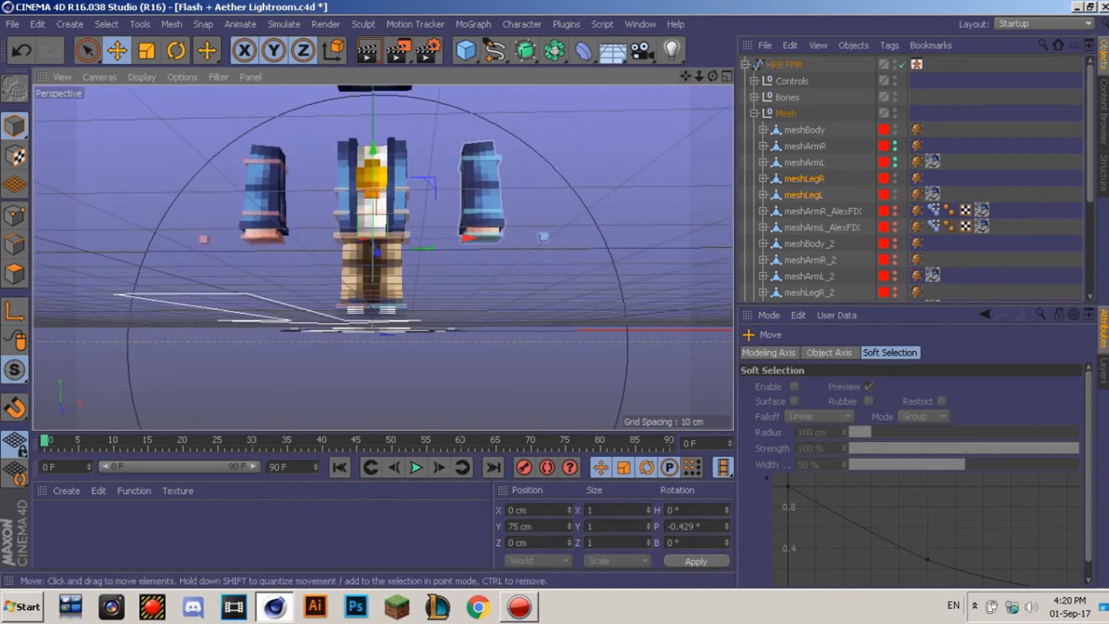
left_click(484, 158)
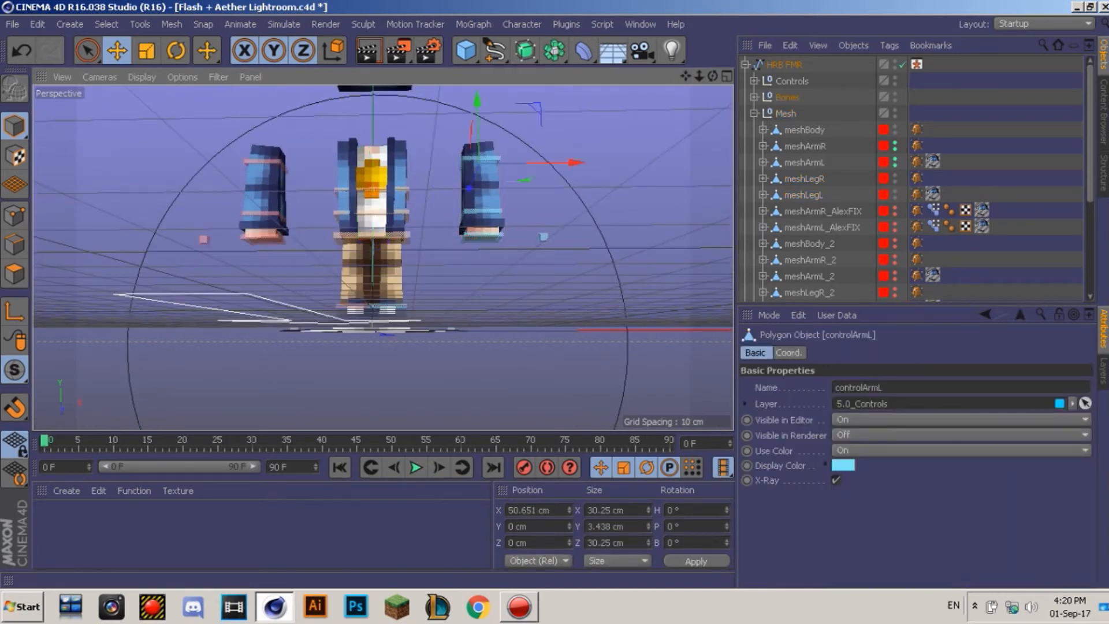
double_click(518, 510)
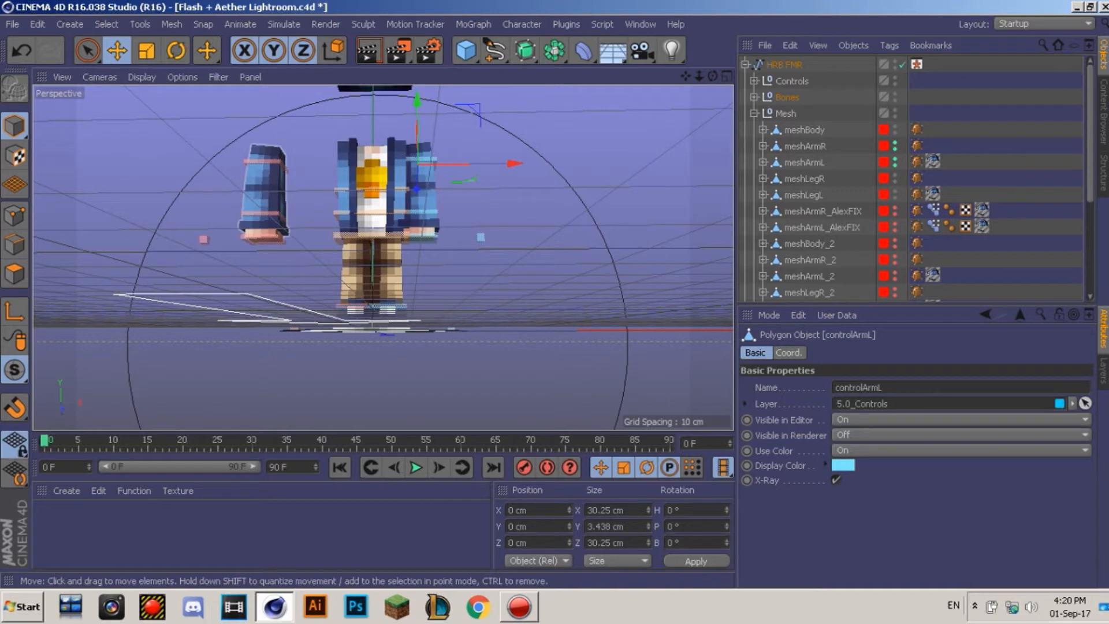
left_click(265, 162)
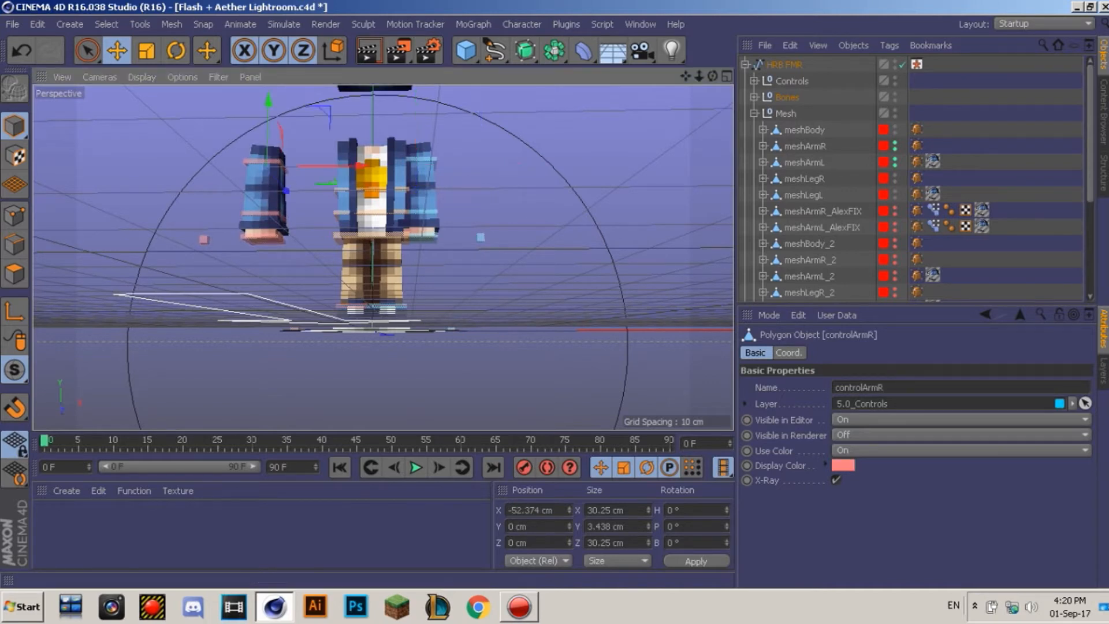
double_click(523, 510)
type("0")
key("Return")
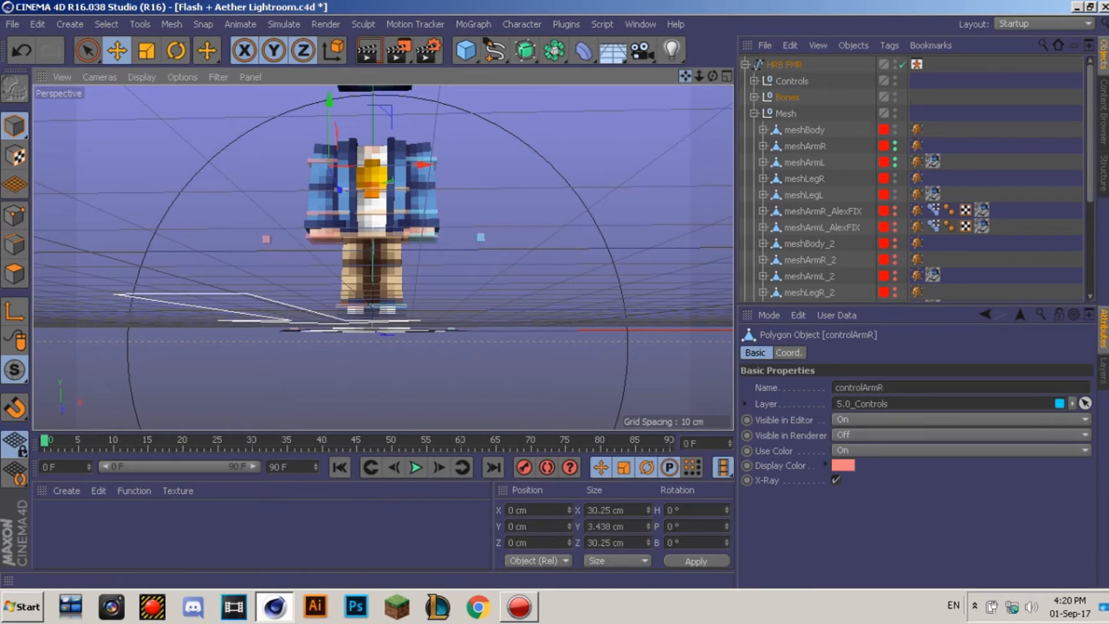
Step: Set controlNeck's Position Y to 0, collapse the HRB FMR hierarchy and deselect
left_click_drag(685, 76, 685, 123)
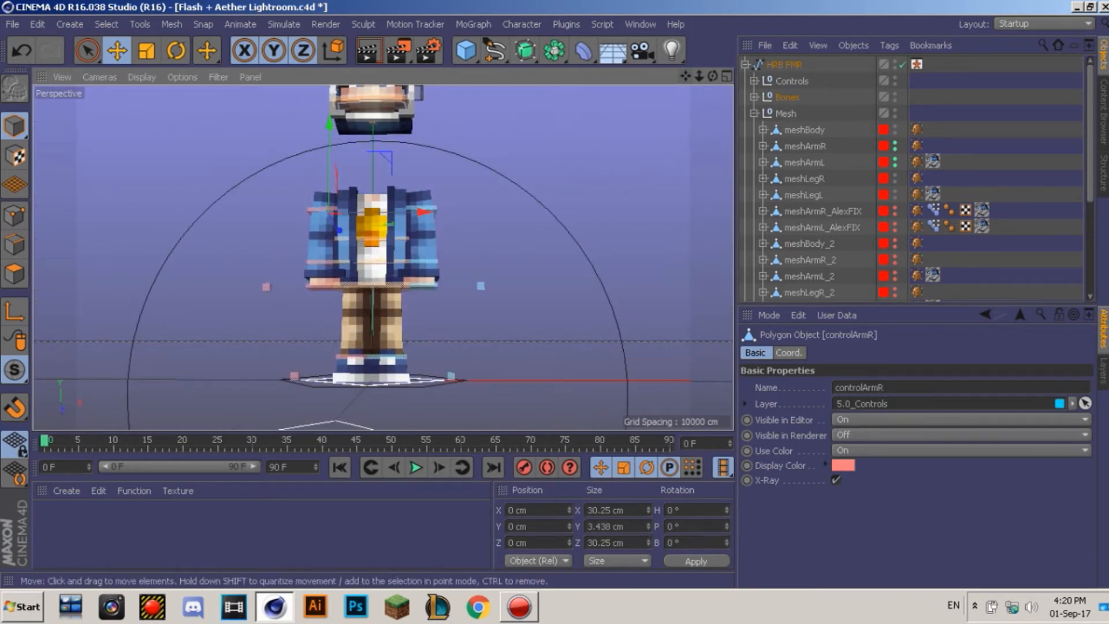
left_click(372, 106)
double_click(523, 526)
type("0")
key("Return")
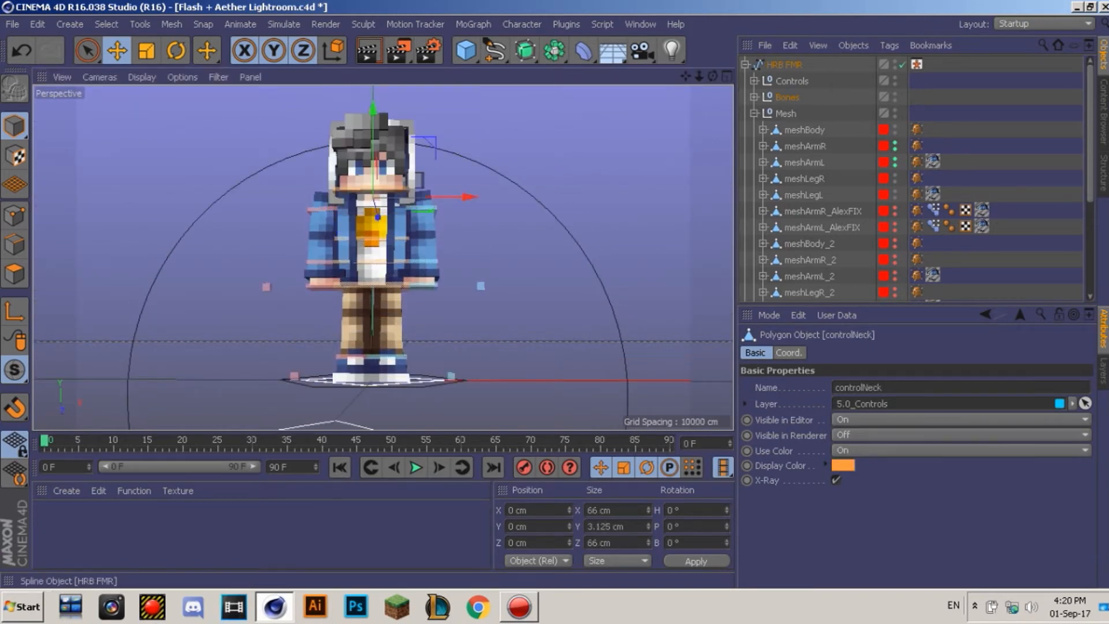
left_click(745, 64)
left_click(791, 196)
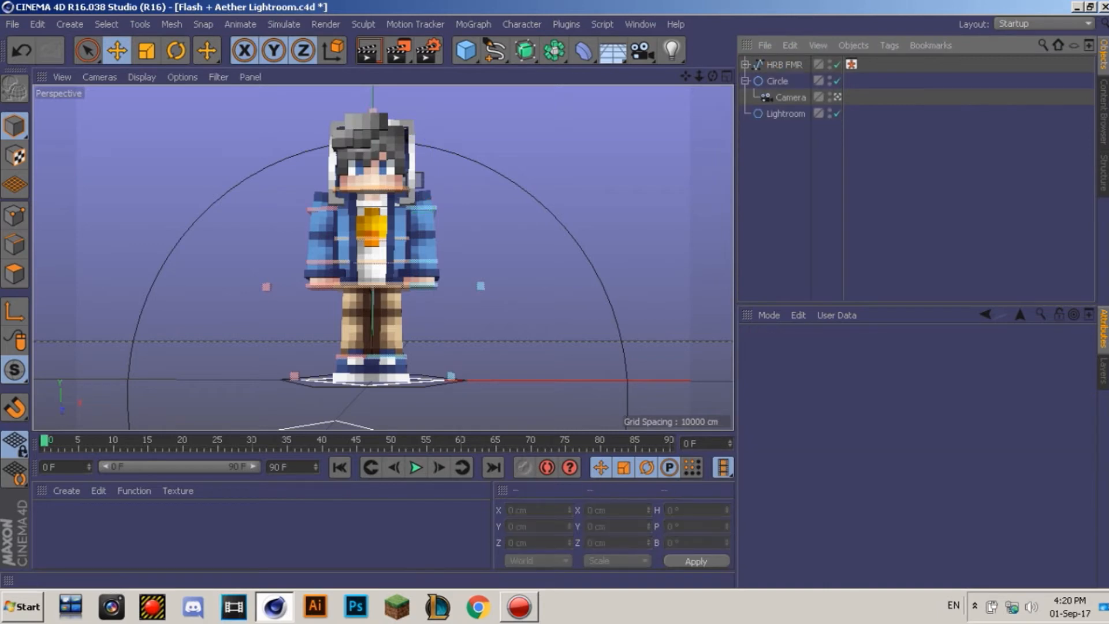
Step: Smear EXTRUDE_meshHat's polygons outward to the right with the M~C Brush tool in Polygon mode
left_click_drag(713, 76, 612, 118)
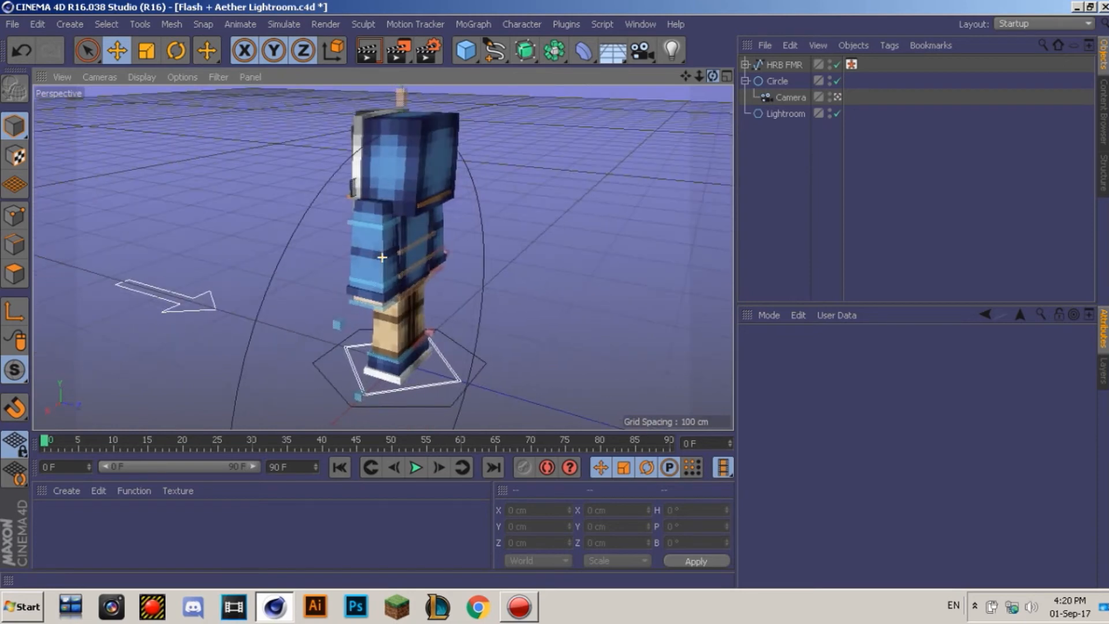
left_click(425, 164)
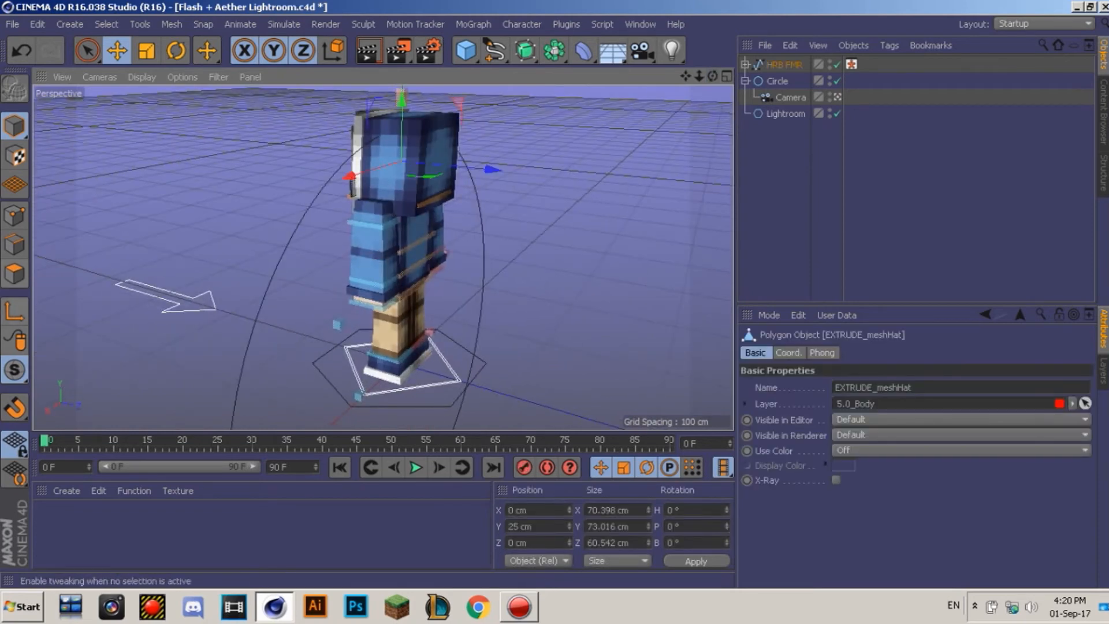
left_click(14, 274)
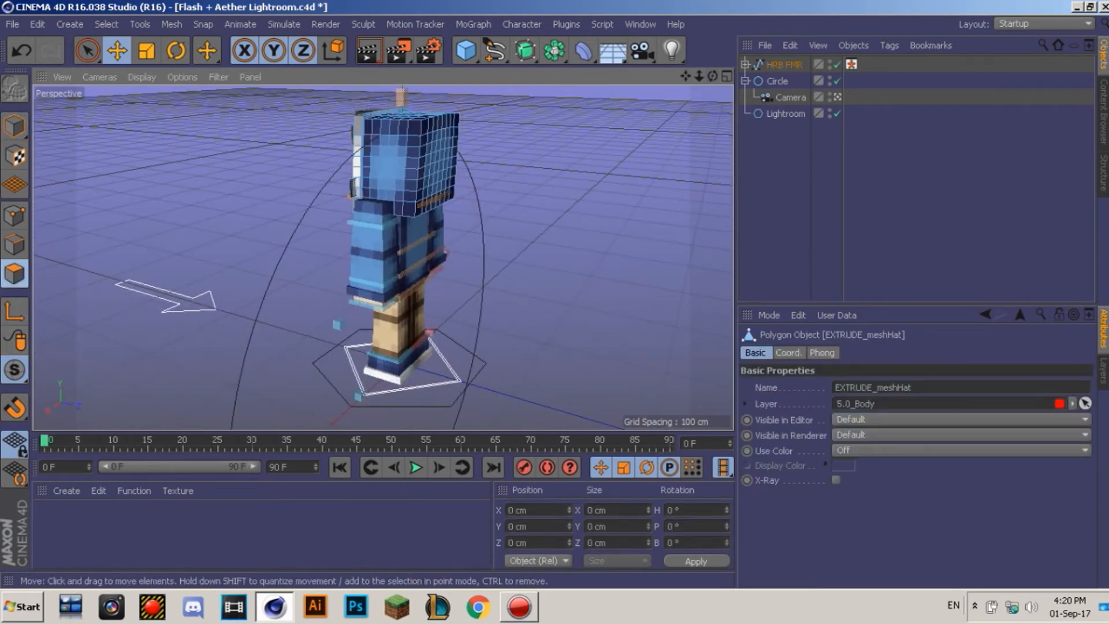
left_click(106, 23)
left_click(140, 136)
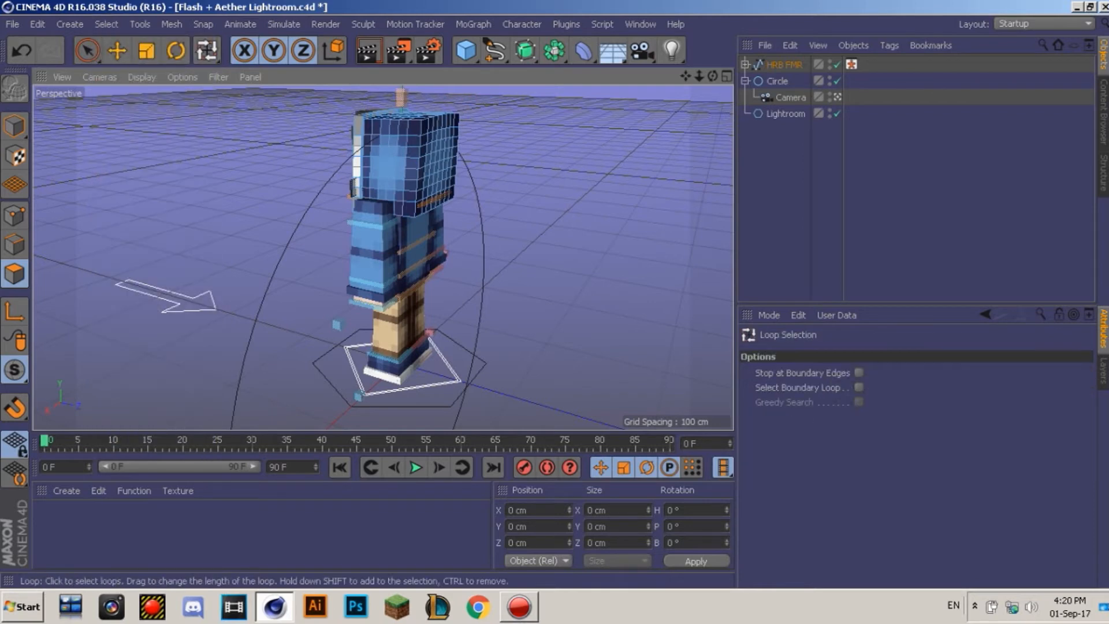
key("m")
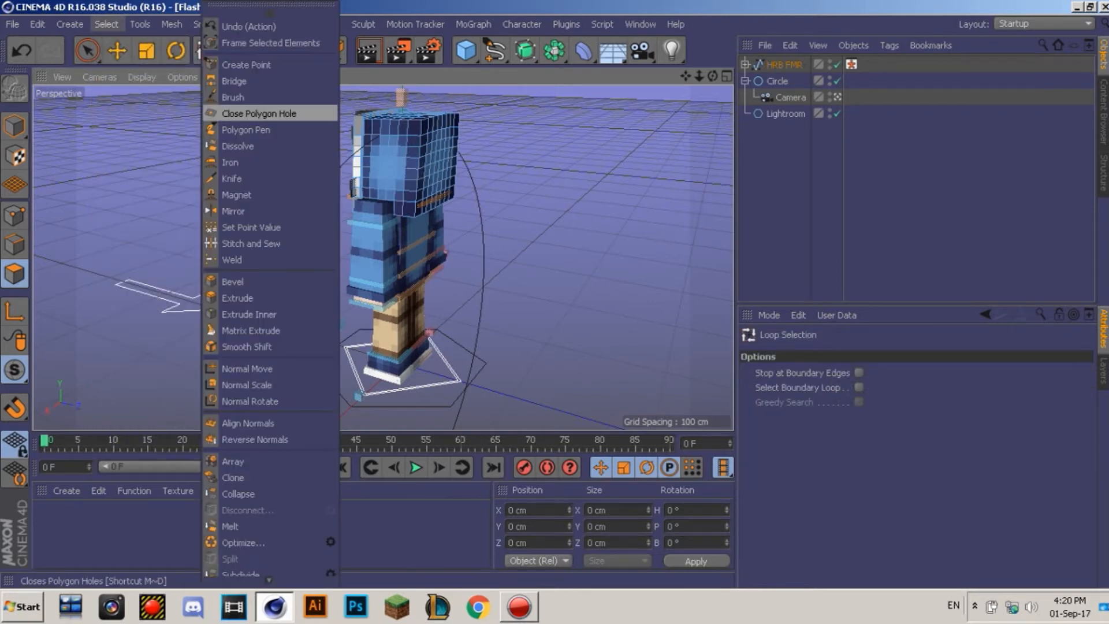
key("c")
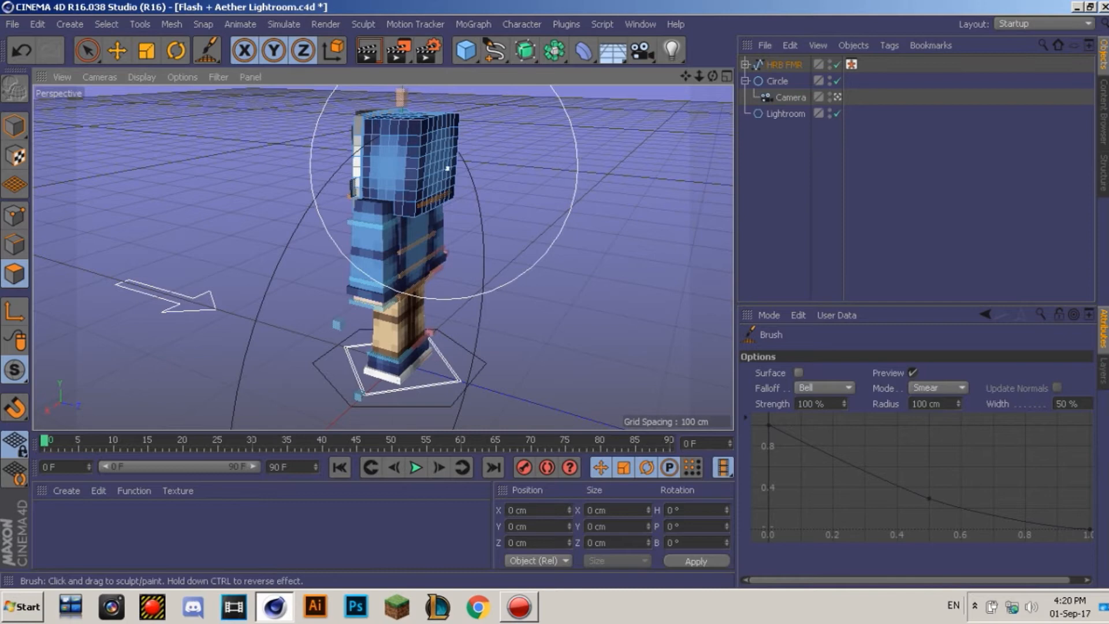
left_click_drag(713, 75, 728, 62)
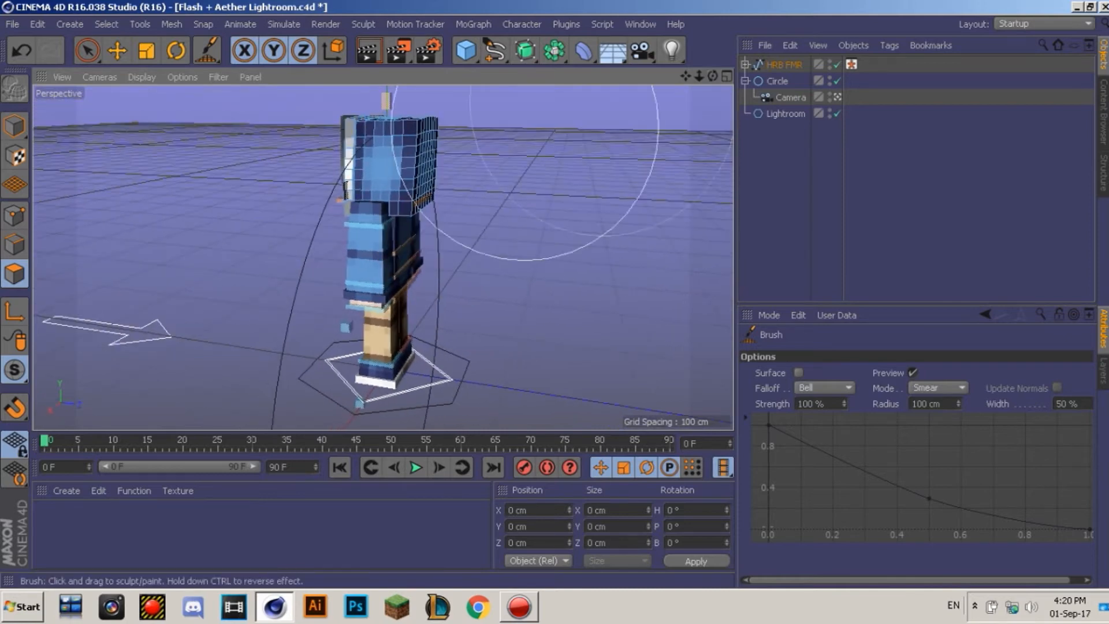
left_click_drag(429, 164, 445, 188)
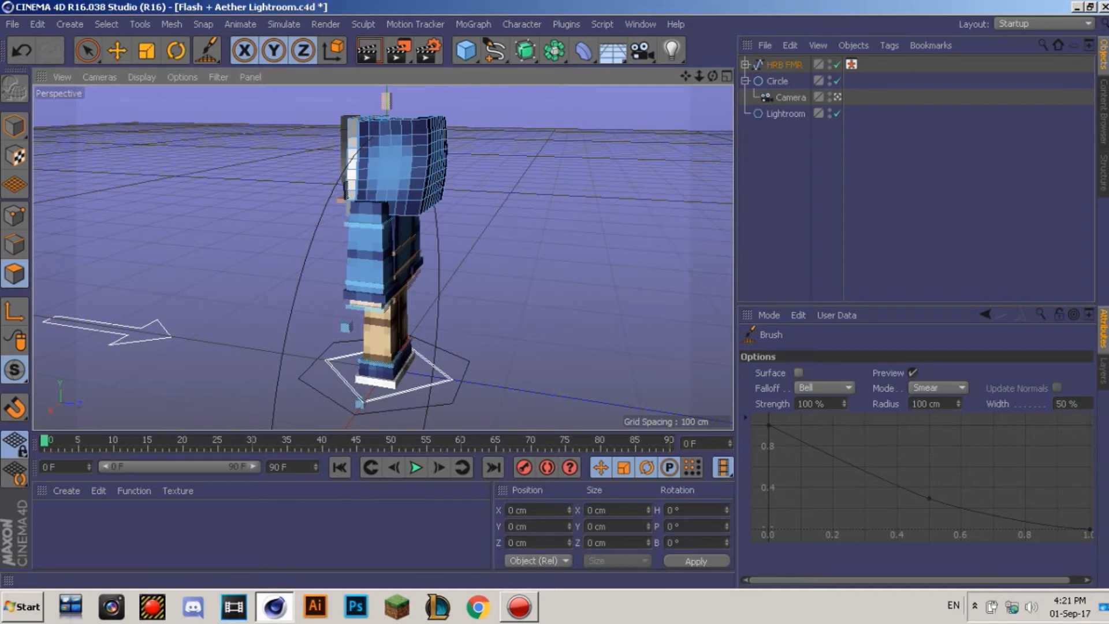
left_click_drag(713, 76, 815, 66)
left_click(14, 126)
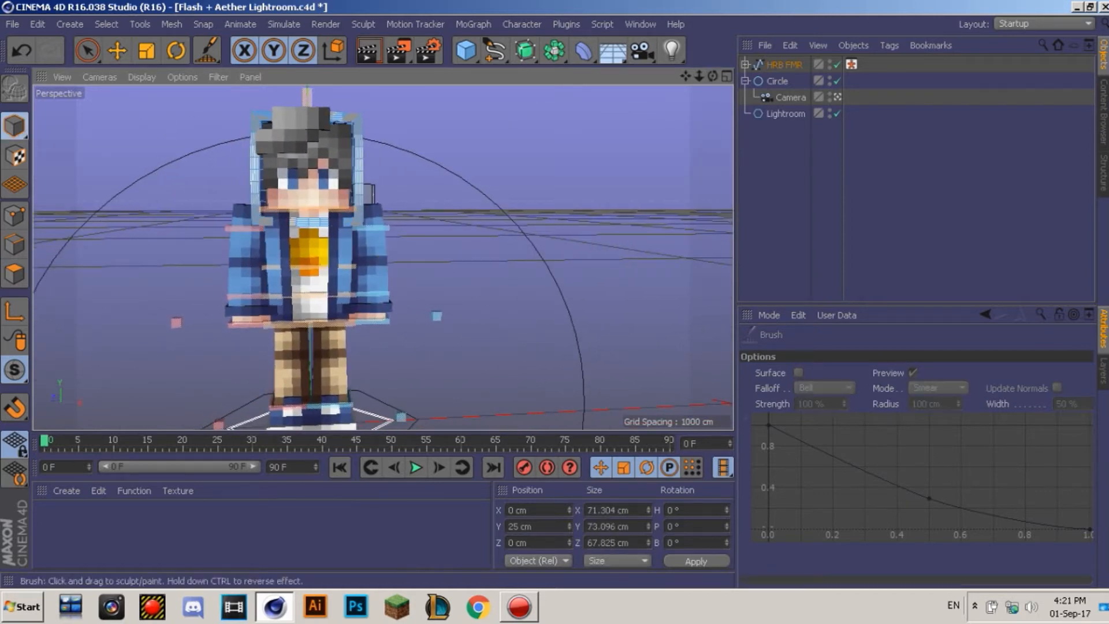
Step: Rotate controlNeck, controlBack and controlWaist to tilt the head and twist the torso
left_click(117, 50)
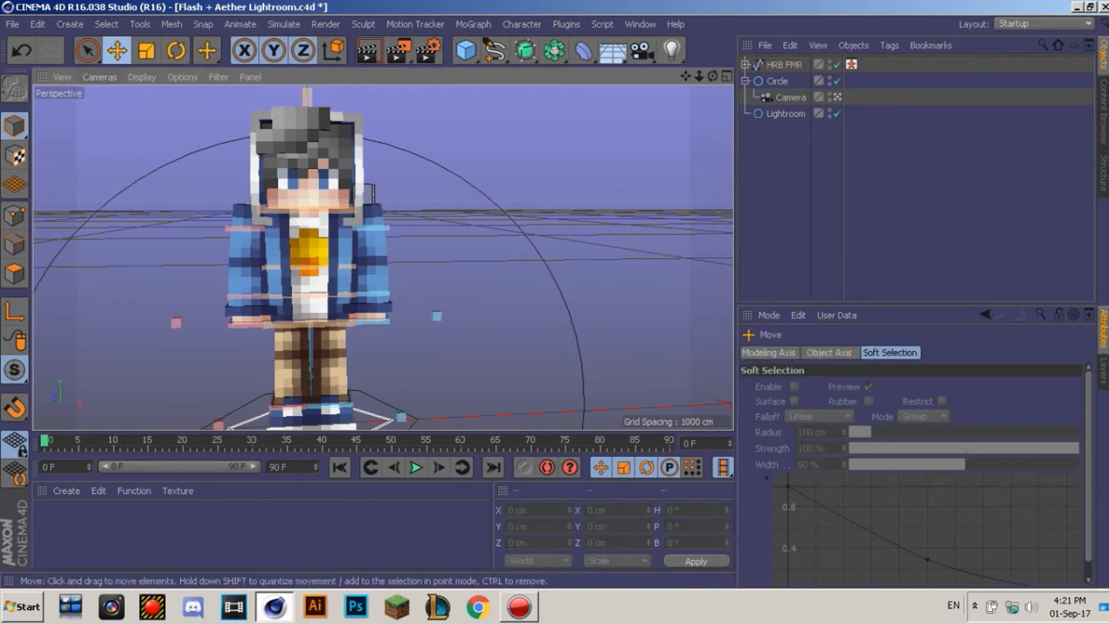
left_click(402, 207)
key("r")
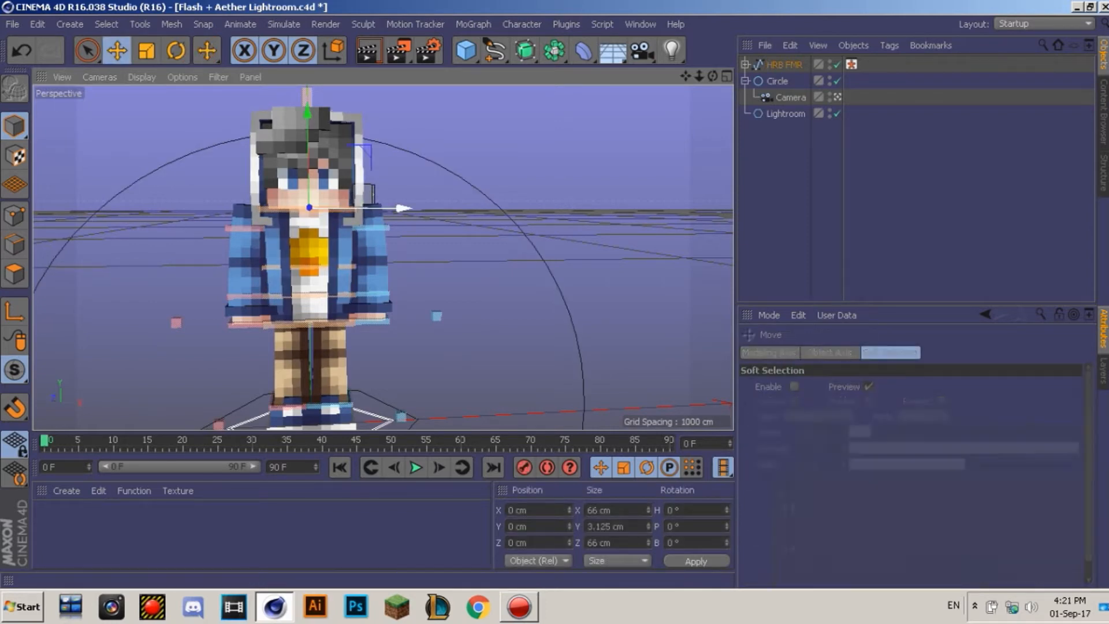
left_click_drag(327, 226, 355, 203)
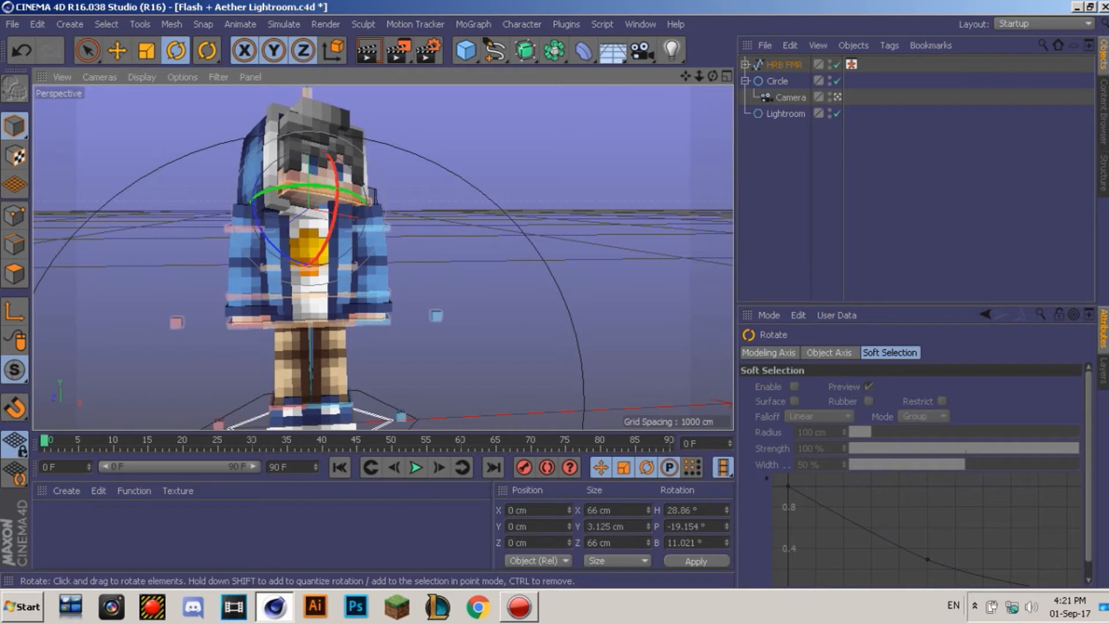
left_click(354, 267)
left_click_drag(333, 245, 304, 273)
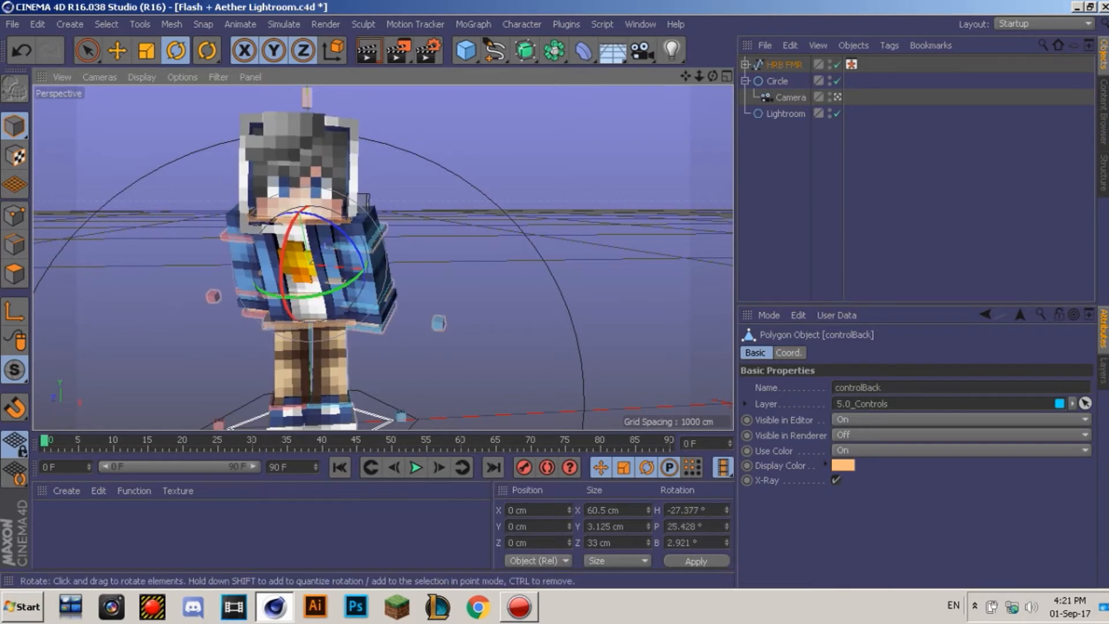
left_click_drag(312, 272, 304, 284)
left_click(318, 236)
left_click_drag(344, 209, 382, 202)
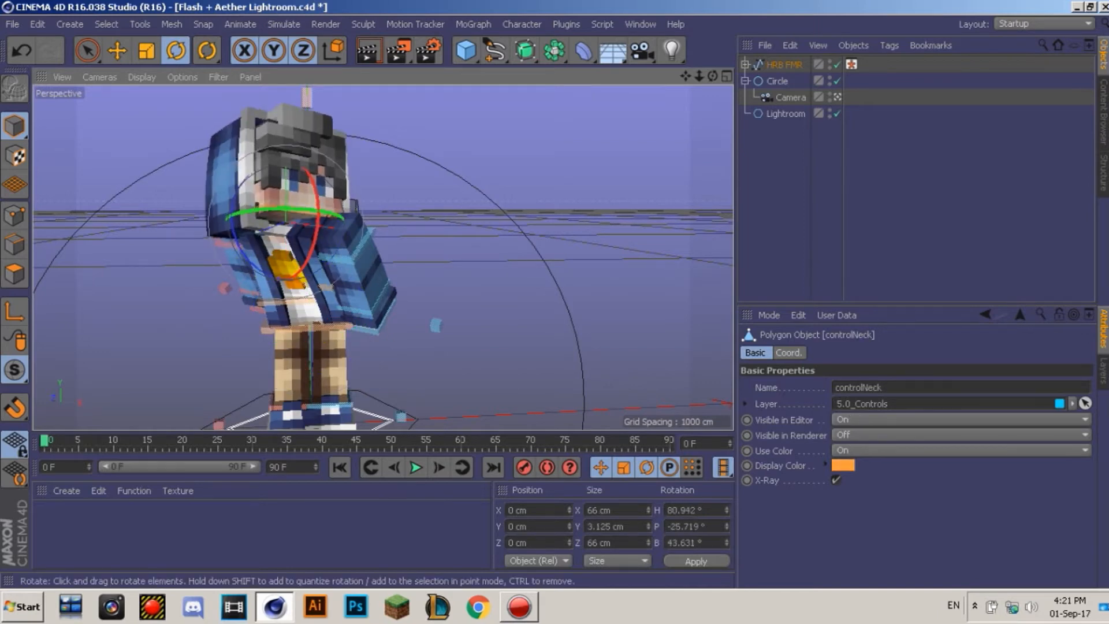
Step: Raise the left hand forward via goalArmL_L, rotate meshArmL into place and bend wristL
left_click(361, 267)
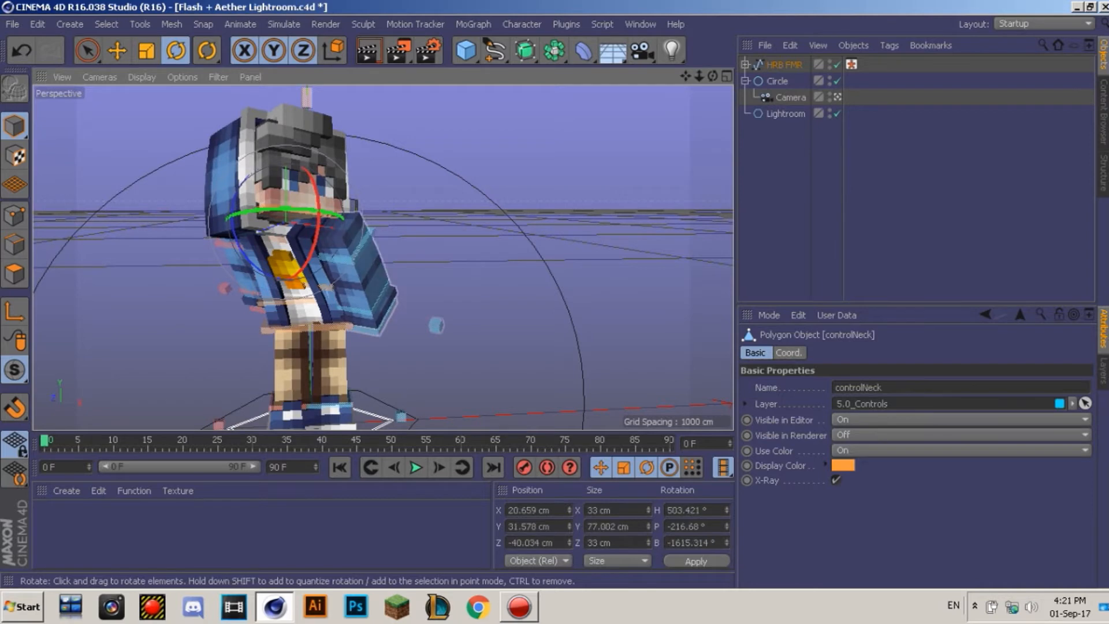
key("e")
left_click(378, 330)
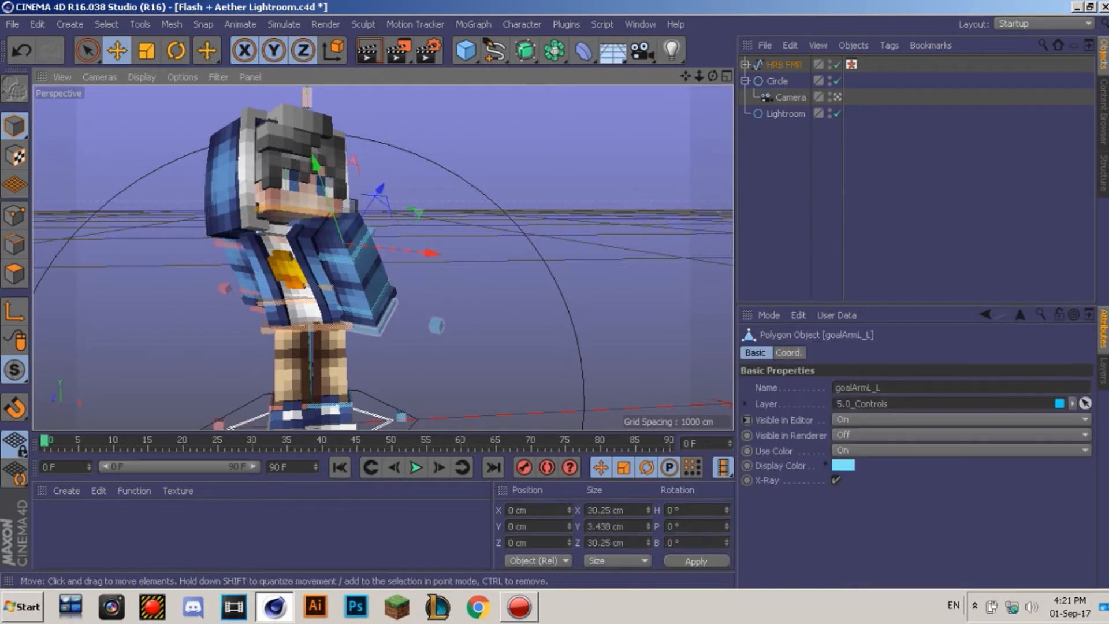
left_click_drag(378, 330, 396, 284)
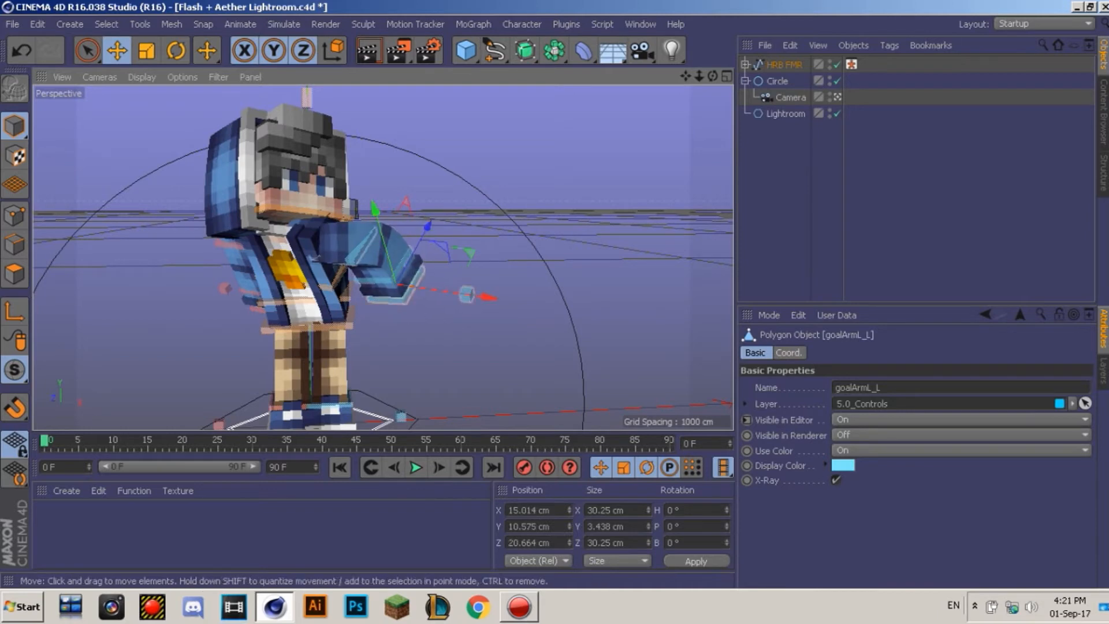
left_click(374, 254)
key("r")
left_click_drag(375, 252, 338, 230)
left_click(406, 268)
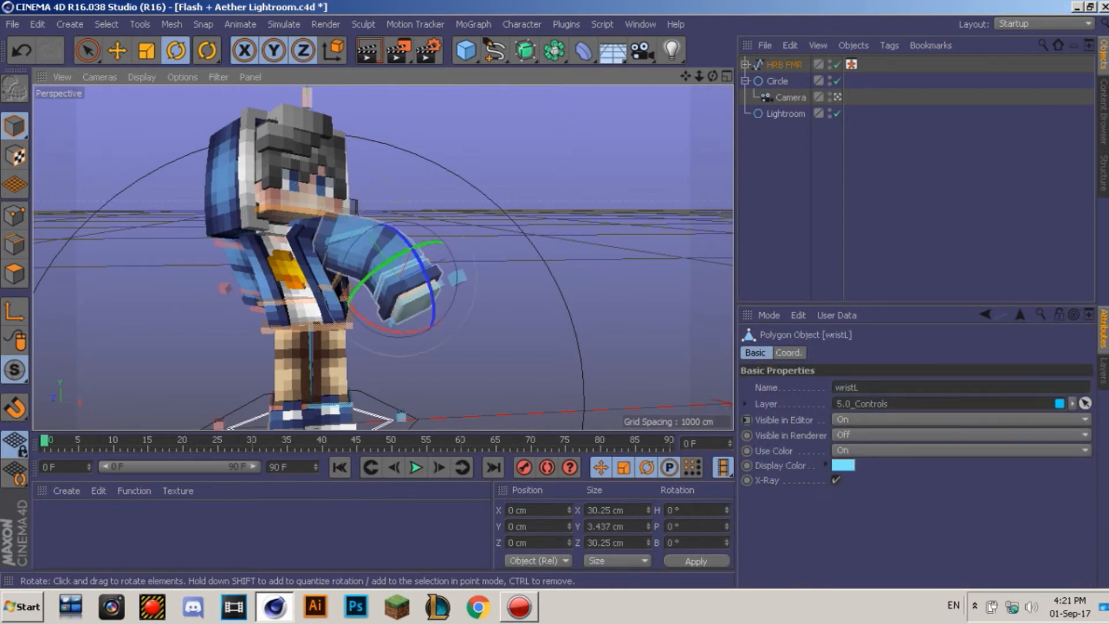
left_click_drag(369, 271, 362, 278)
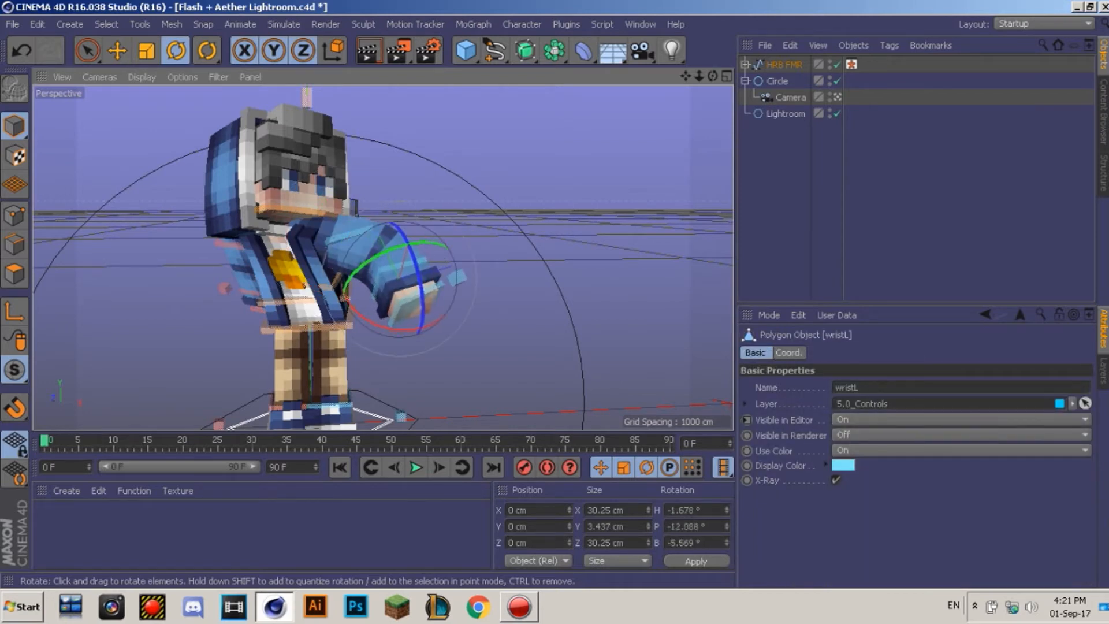
Step: Swing the right arm outward by rotation to a 59.876° heading
key("e")
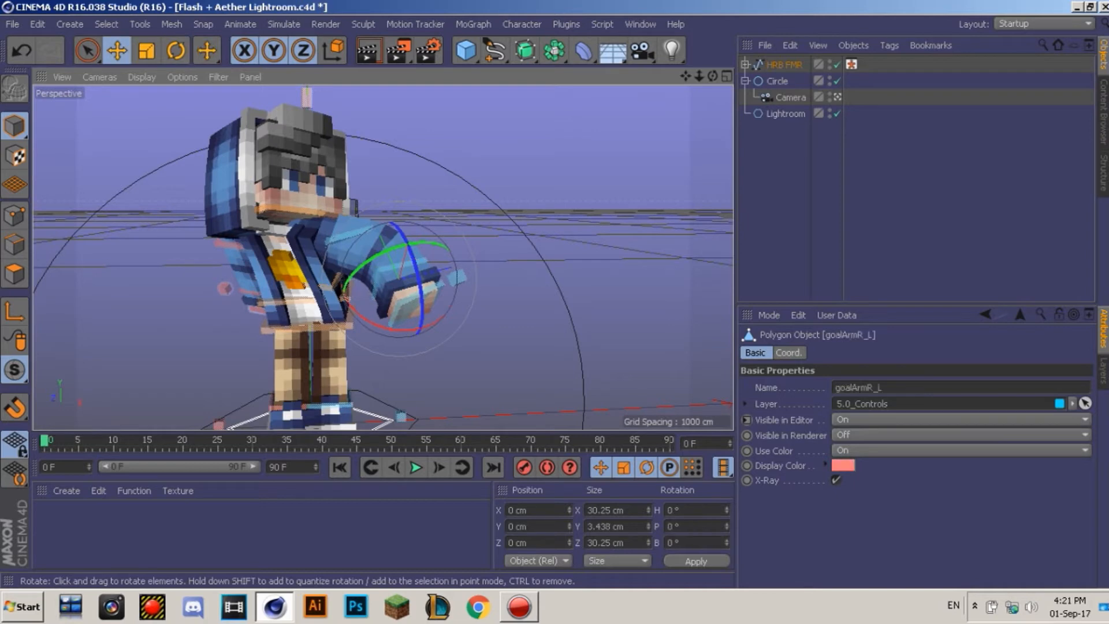
left_click_drag(263, 300, 236, 289)
key("ctrl+z")
key("r")
left_click_drag(238, 246, 275, 230)
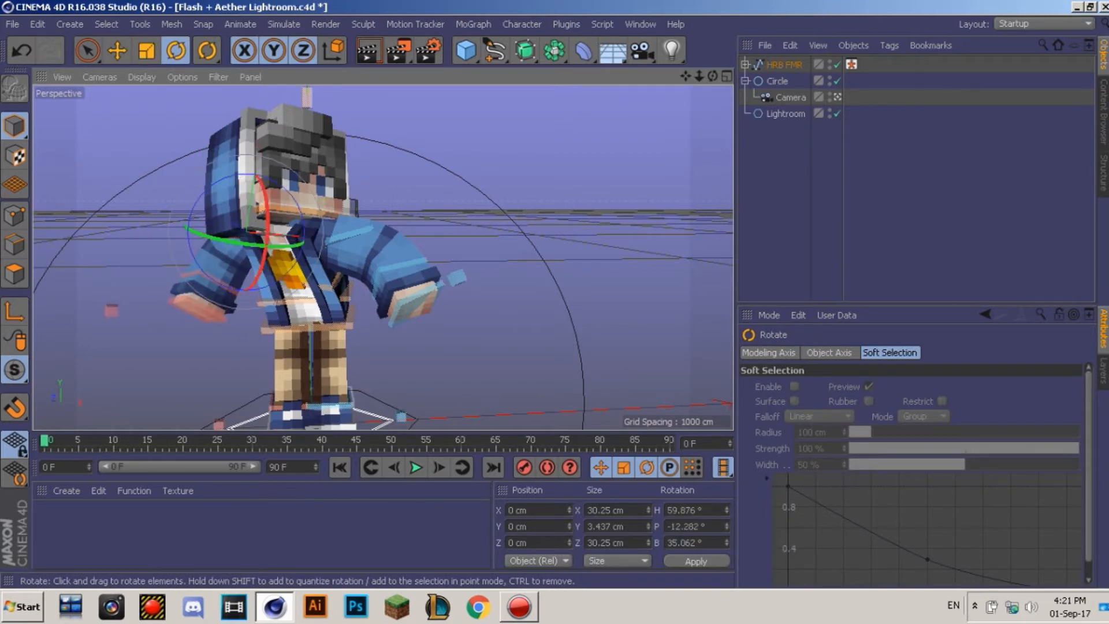
left_click_drag(685, 75, 706, 65)
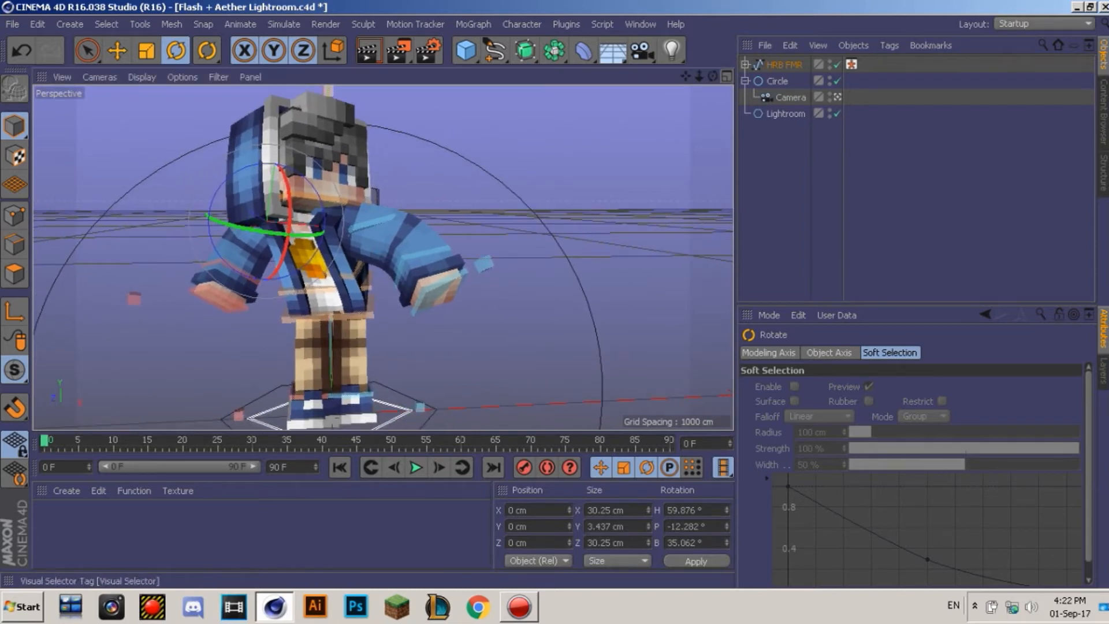
Step: Pick the left foot controller in the Visual Selector and move the foot back and up
left_click(851, 65)
left_click(918, 575)
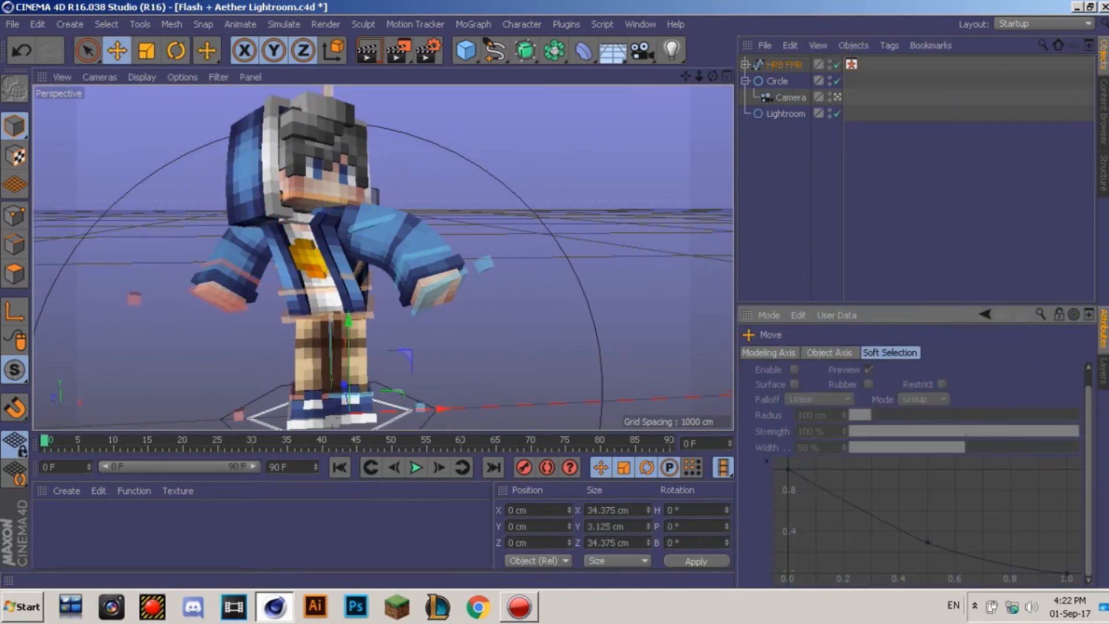
left_click_drag(362, 397, 379, 377)
left_click_drag(456, 374, 375, 376)
left_click_drag(297, 357, 296, 362)
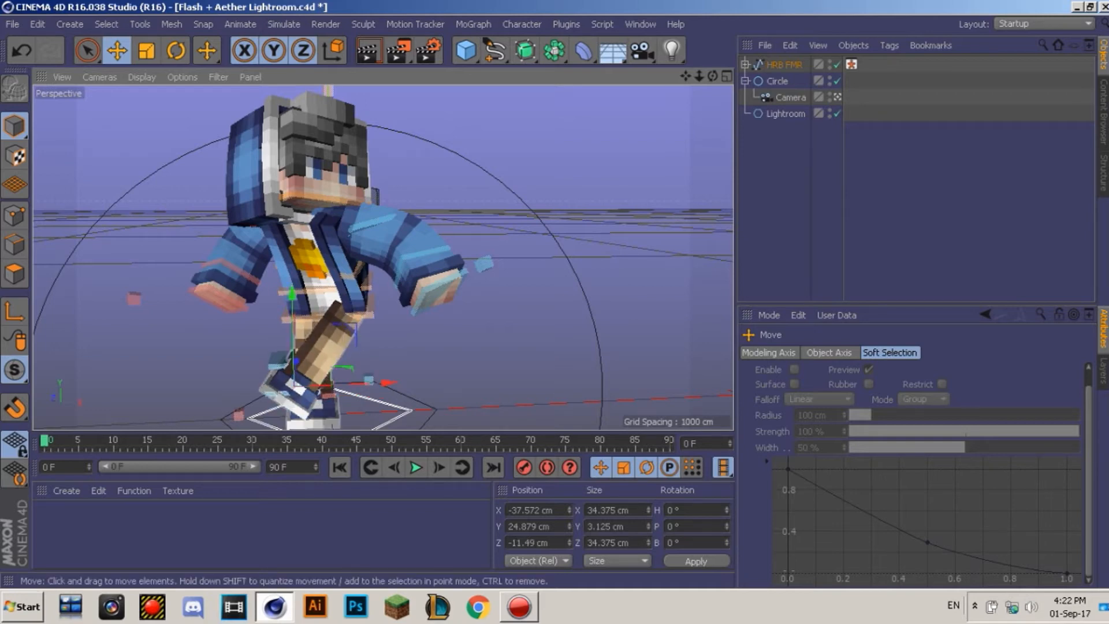
left_click_drag(307, 386, 289, 355)
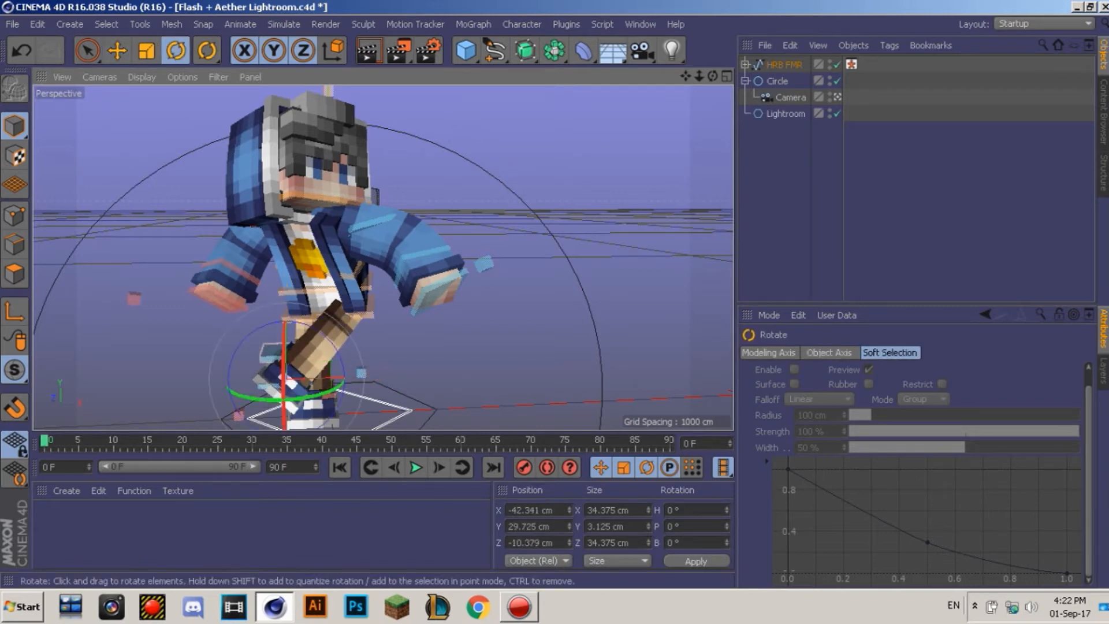
Step: Tilt AnkleL slightly and drag poleLegL to bend the left knee
left_click(271, 352)
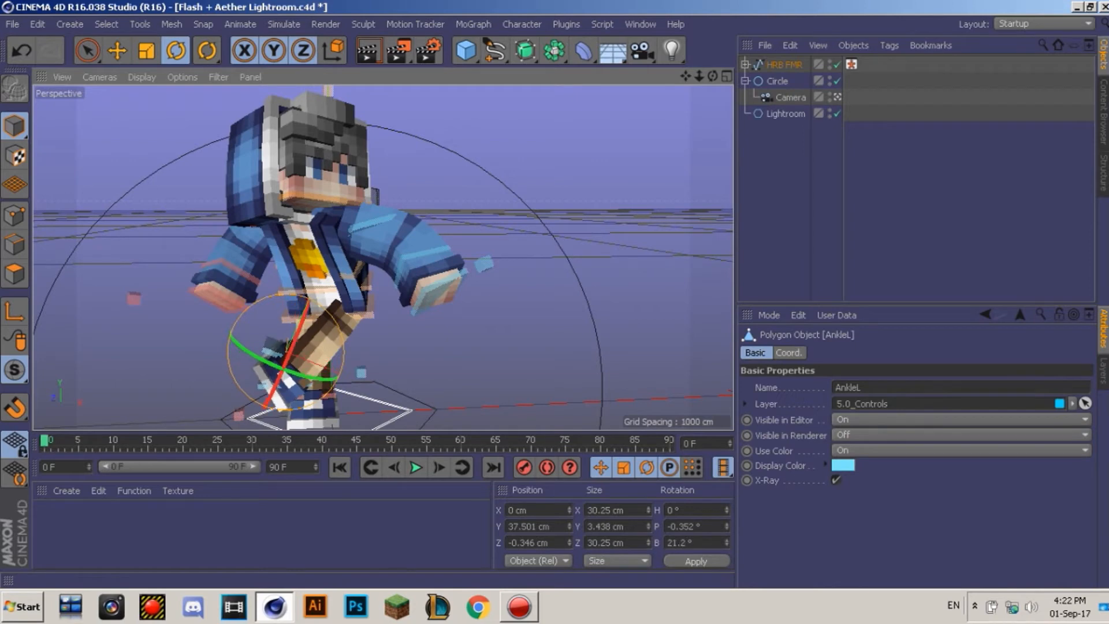
left_click_drag(229, 360, 230, 363)
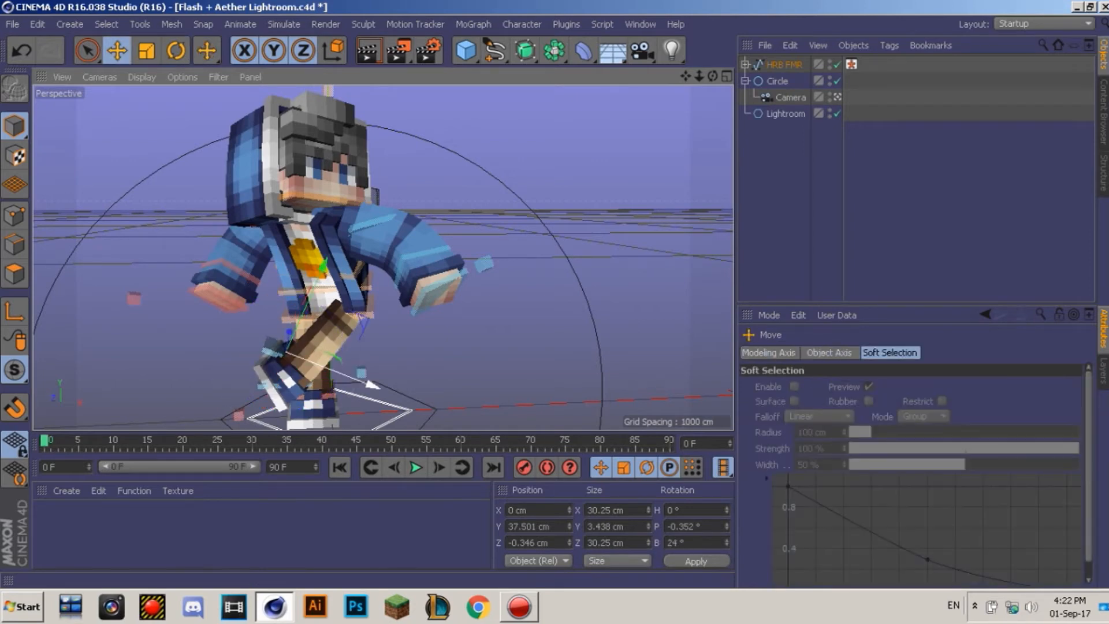
left_click(361, 372)
left_click_drag(361, 372, 441, 348)
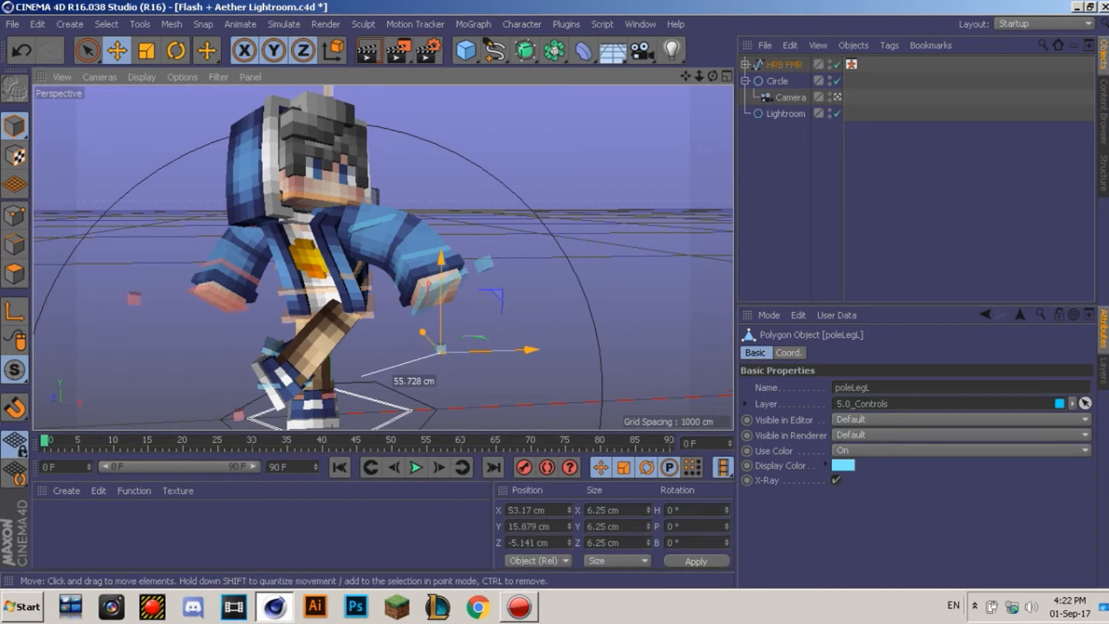
Step: Slide the right foot forward and rotate its ankle control to turn the foot
left_click(852, 64)
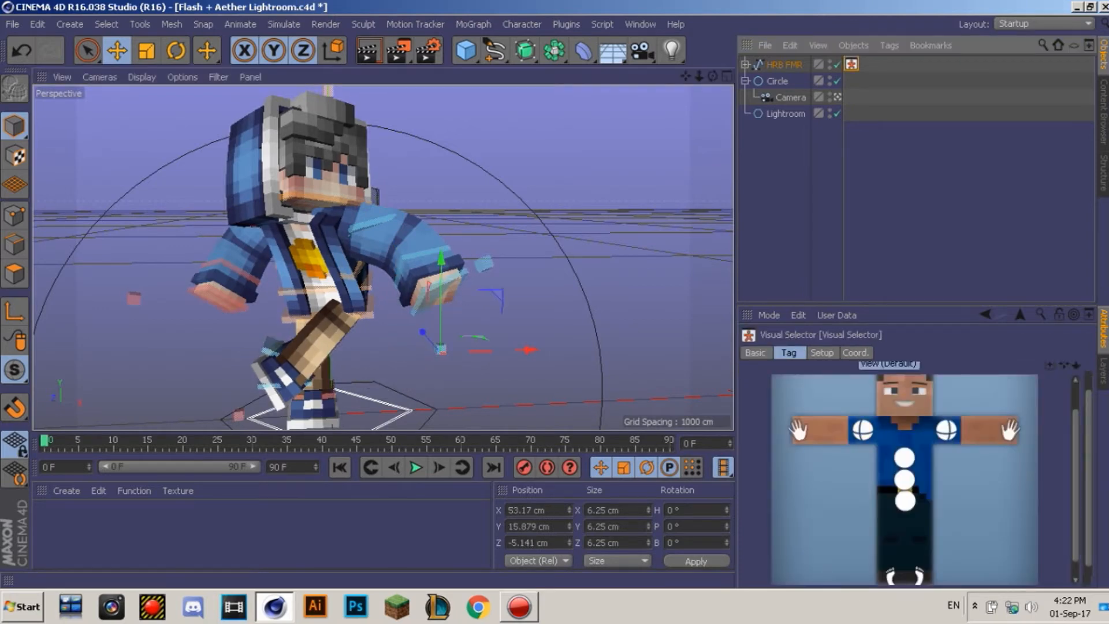
left_click(905, 481)
left_click_drag(407, 411, 453, 399)
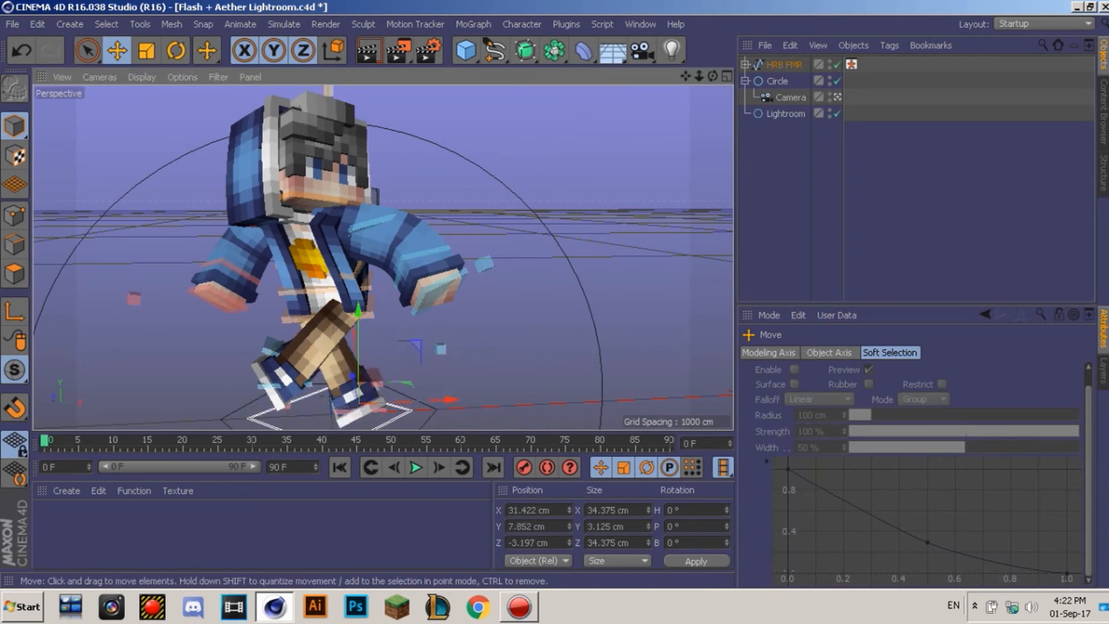
left_click(378, 378)
key("r")
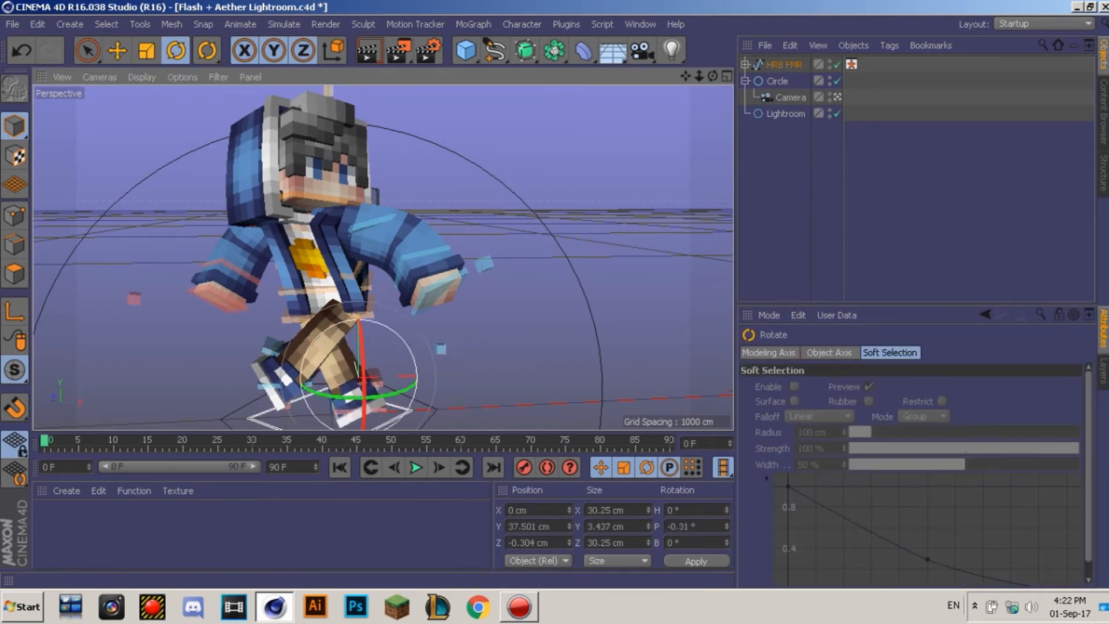
left_click_drag(363, 376, 402, 400)
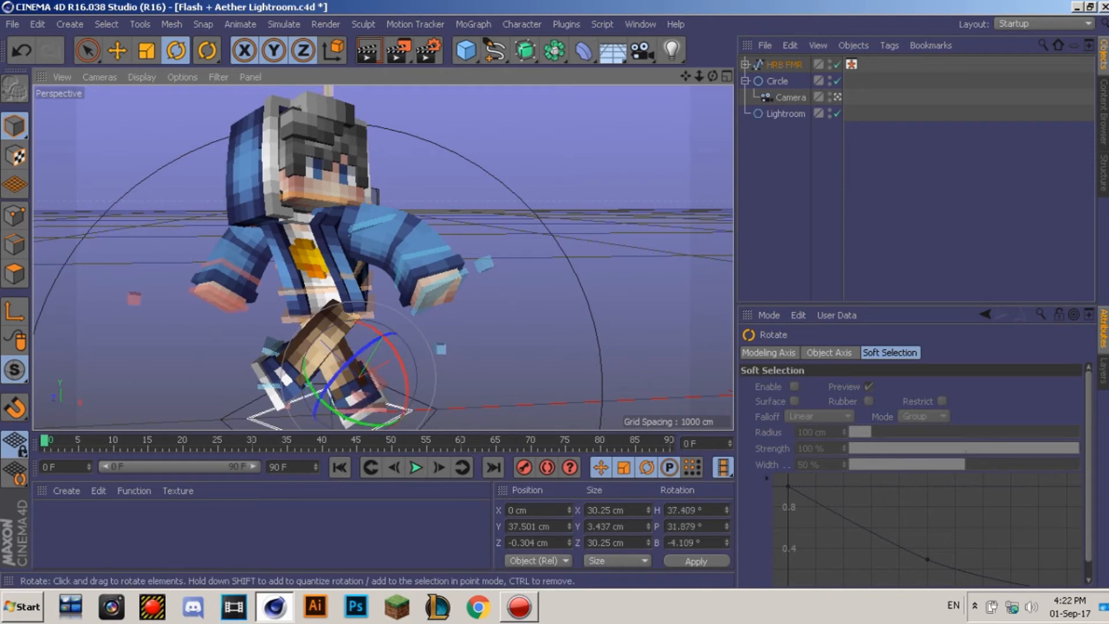
key("e")
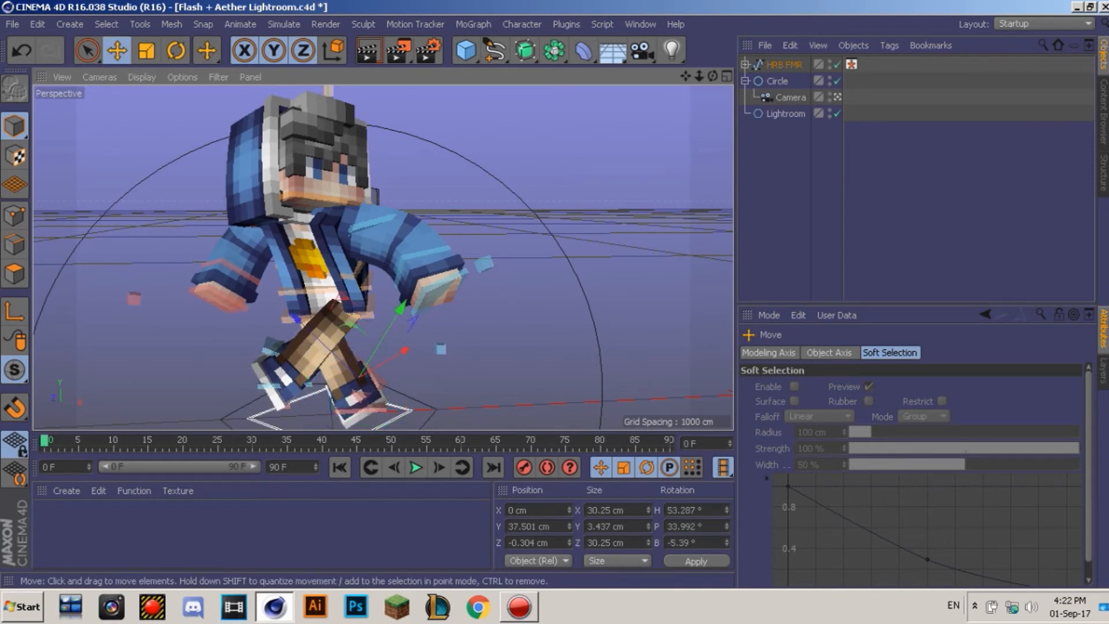
left_click(916, 208)
mouse_move(713, 76)
left_mouse_down()
mouse_move(843, 109)
mouse_move(712, 77)
left_mouse_up()
Step: Rotate and move the left elbow pole (poleArmL_L) to bend the arm
left_click(479, 241)
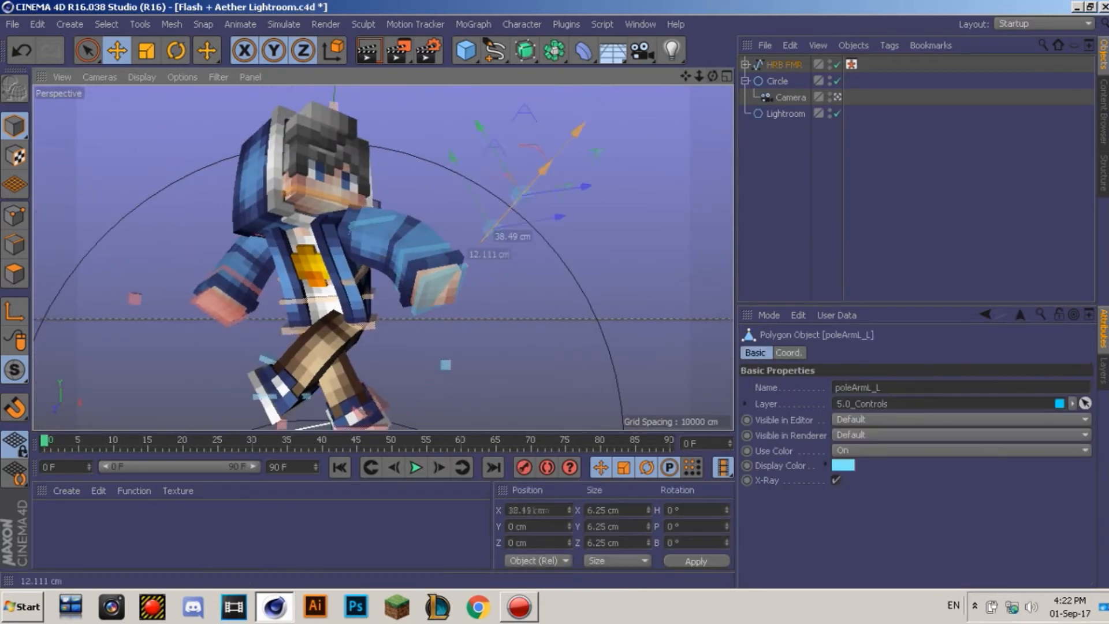
key("r")
left_click_drag(529, 186, 442, 178)
key("e")
left_click_drag(479, 241, 416, 220)
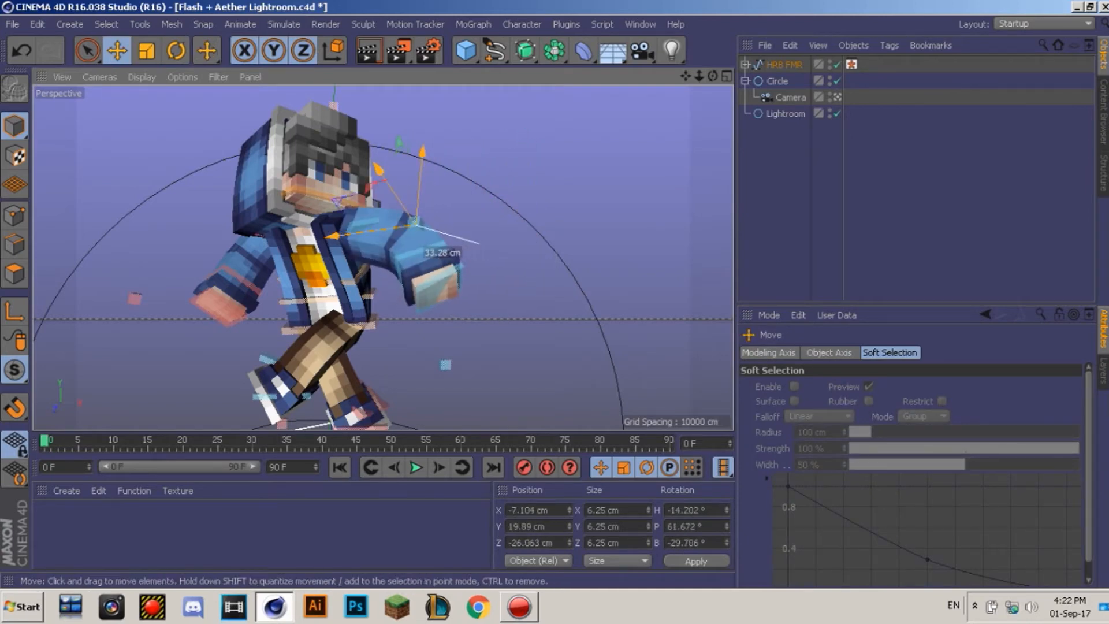
Step: Move the red right-arm control outward along X, back in the single perspective view
left_click(135, 299)
left_click_drag(227, 308, 257, 312)
left_click(832, 197)
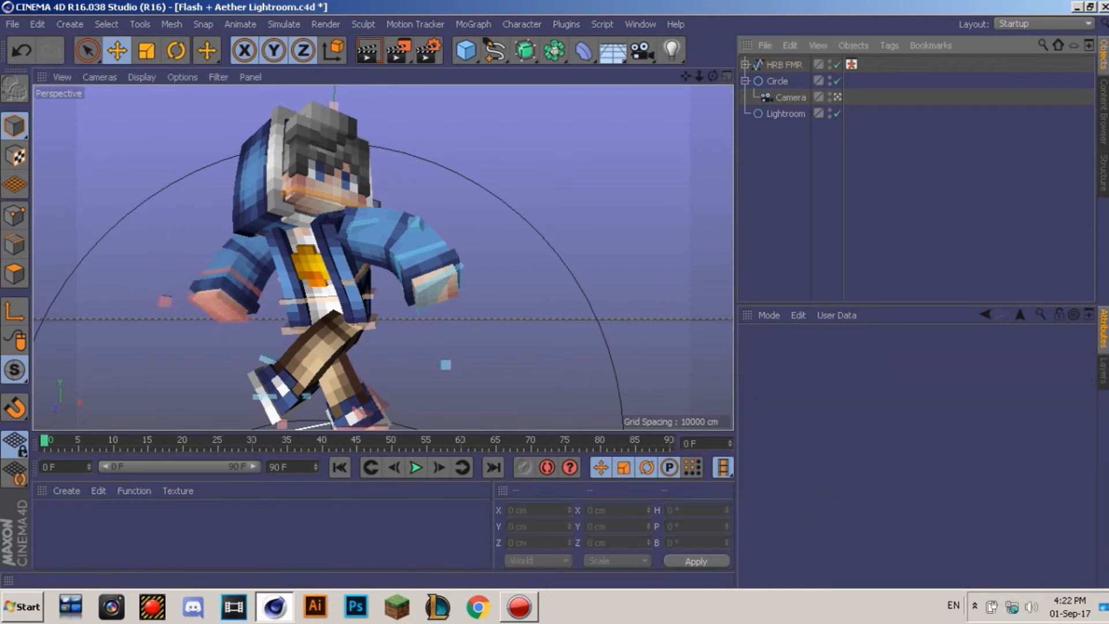
left_click(727, 76)
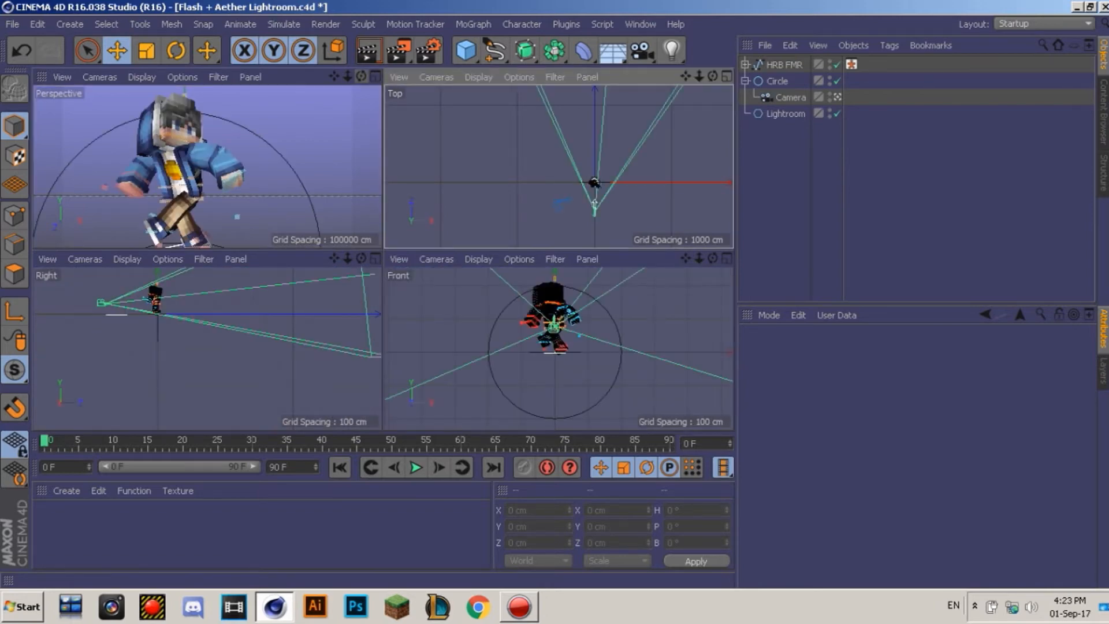
left_click(376, 77)
left_click_drag(712, 76, 679, 81)
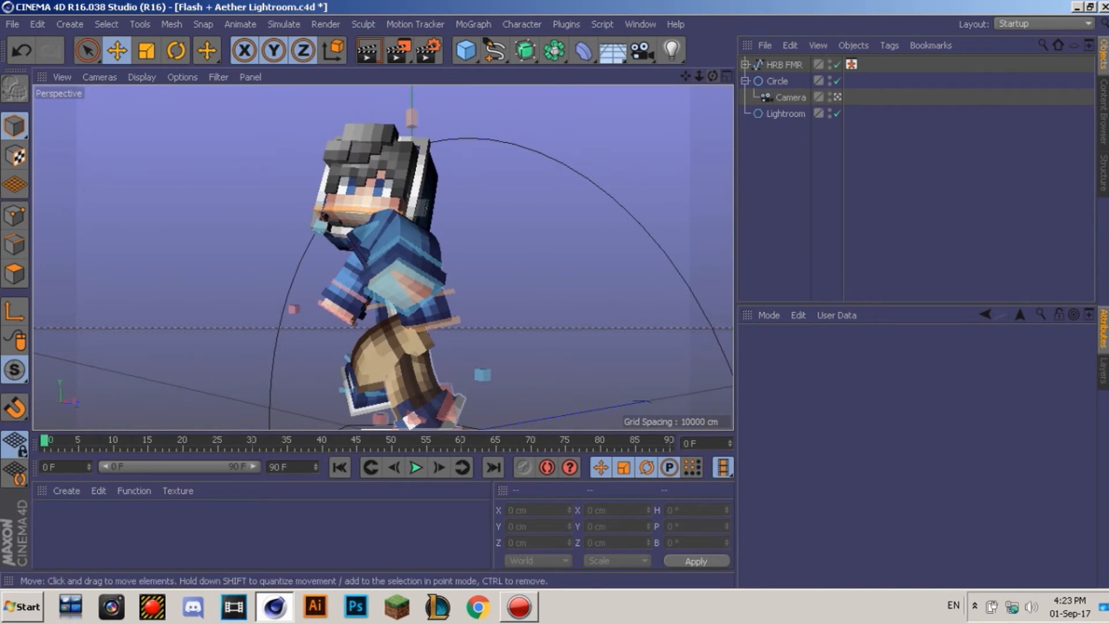
Step: Raise the front ankle control up and forward using the rig's body picker
left_click(449, 406)
left_click_drag(449, 406, 493, 365)
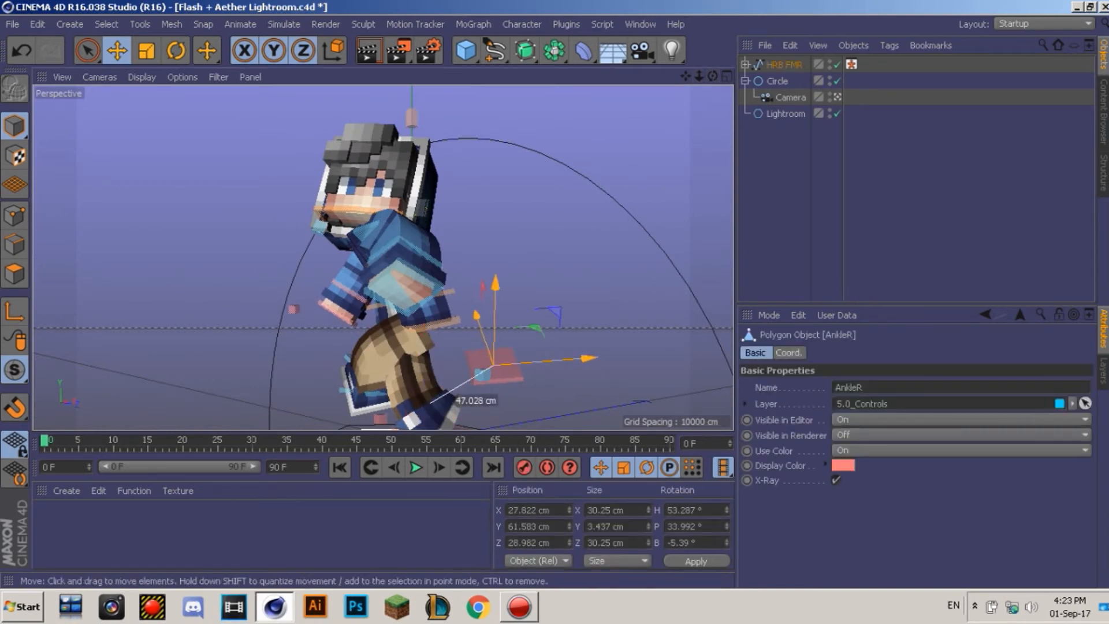
key("ctrl+z")
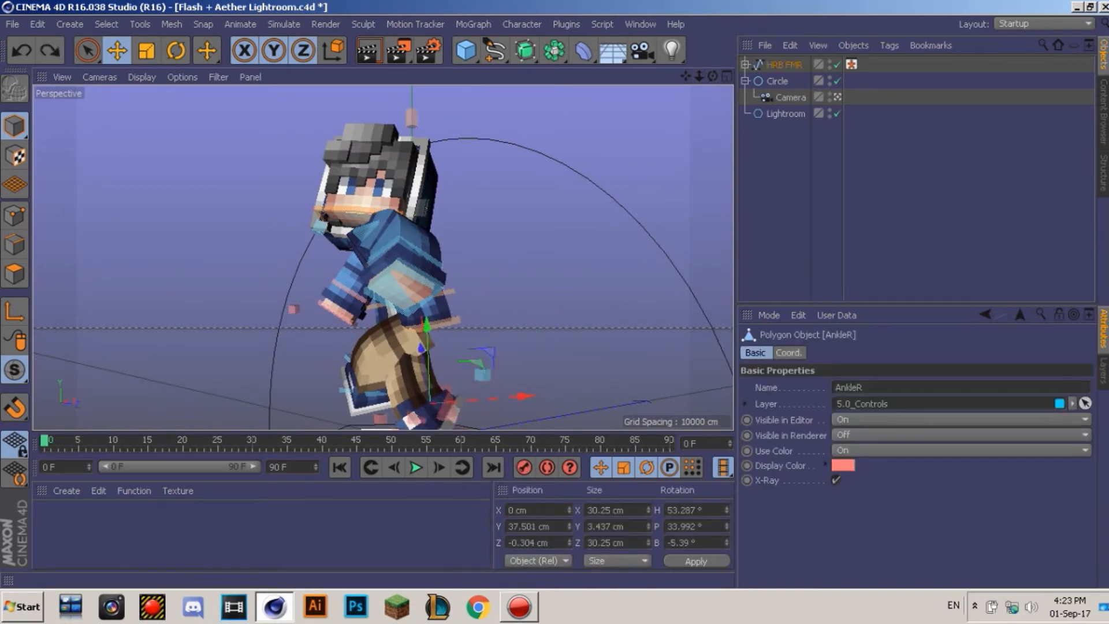
left_click(851, 65)
left_click(919, 569)
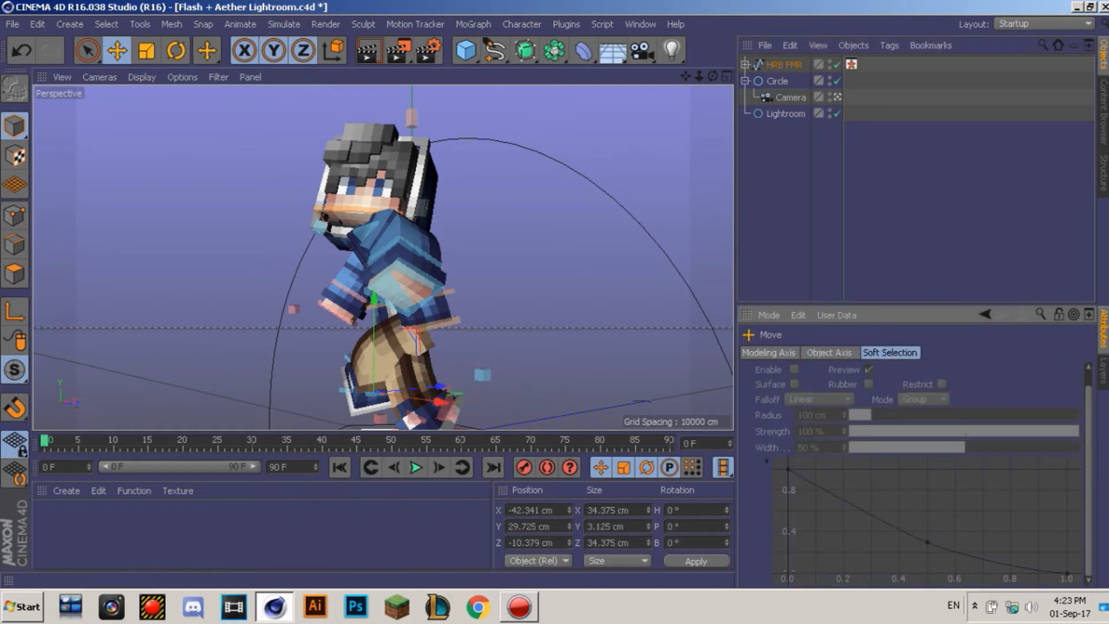
left_click_drag(372, 398, 355, 382)
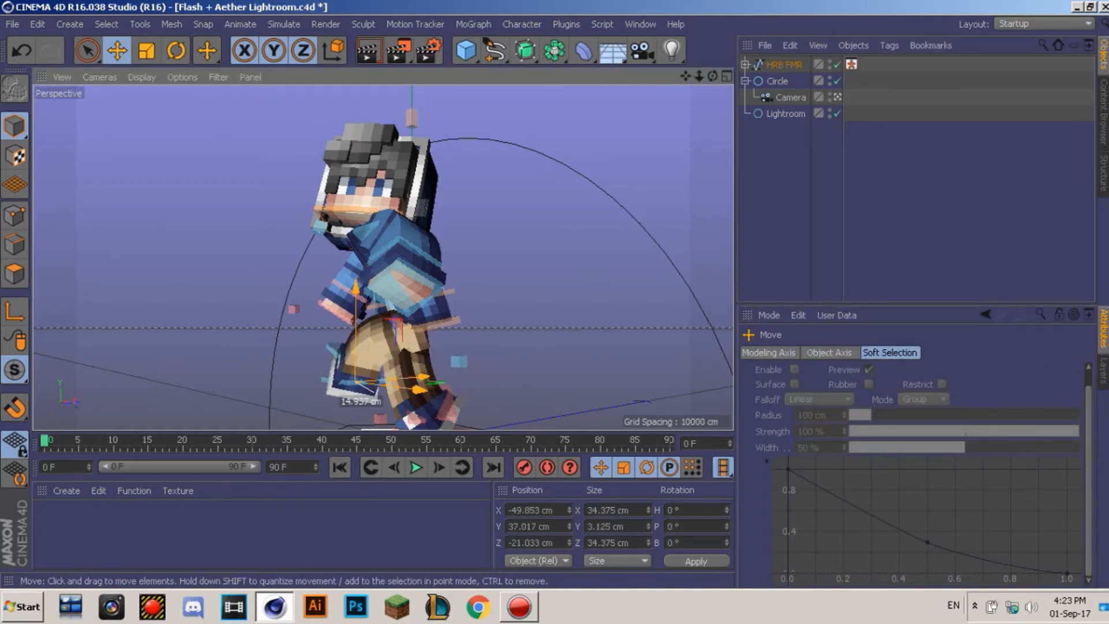
left_click(852, 65)
Step: Turn the view so the character faces forward and bring up the Open File dialog
left_click_drag(713, 77, 806, 80)
mouse_move(686, 77)
left_mouse_down()
mouse_move(709, 66)
mouse_move(673, 78)
mouse_move(700, 71)
left_mouse_up()
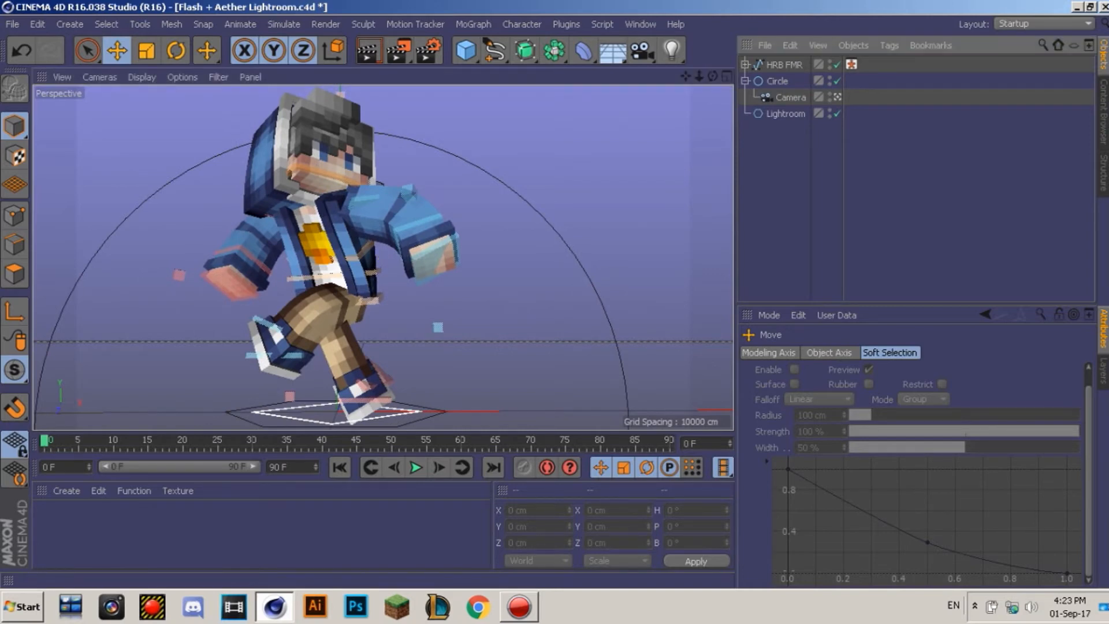
key("ctrl+o")
Step: Browse to E:\mame and open customizable_immortal_sword_rig.lib4d
left_click(80, 320)
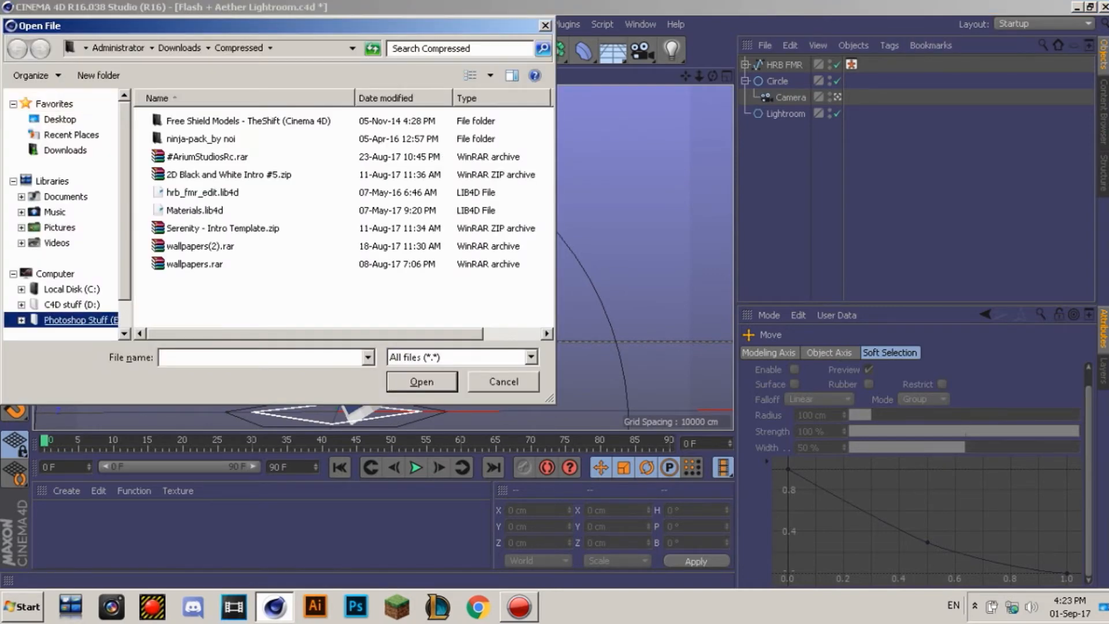
left_click(386, 243)
scroll(347, 214, "down", 2)
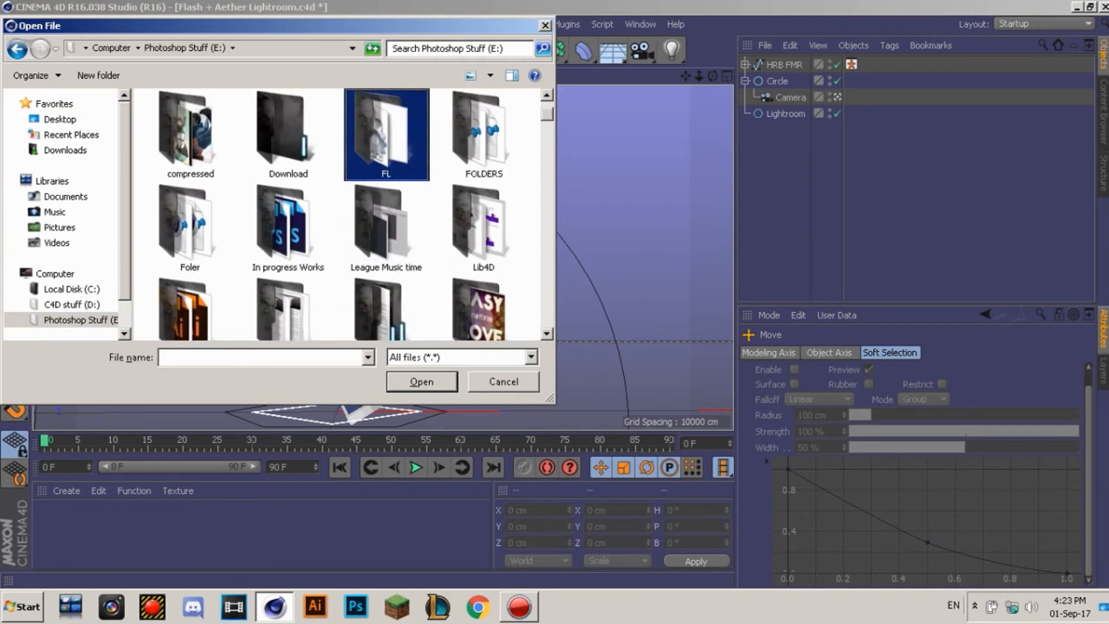
key("m")
key("Return")
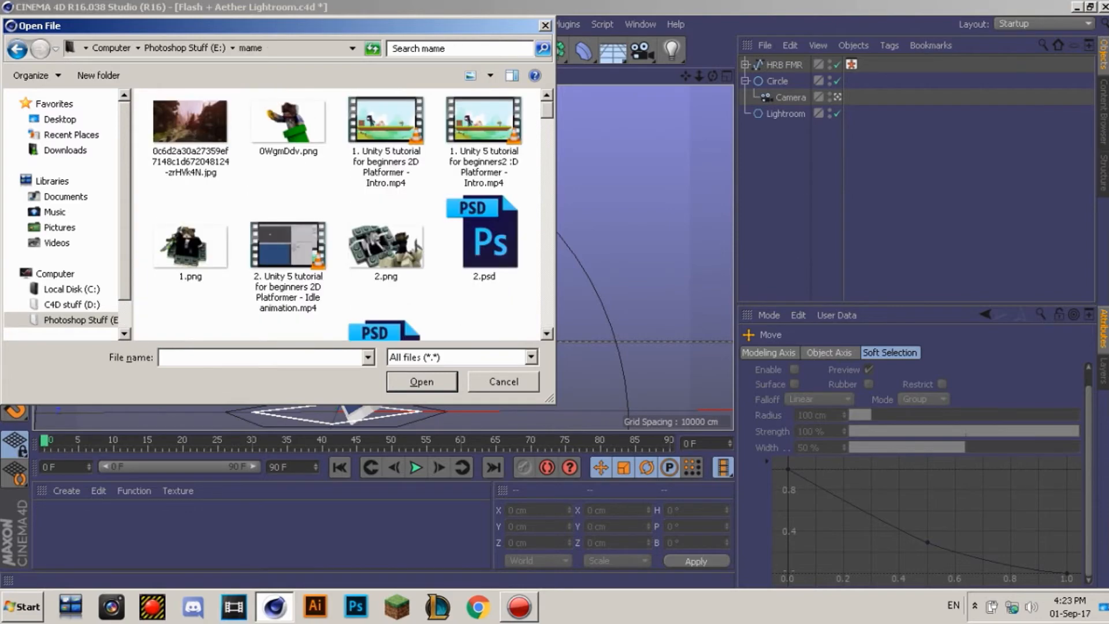
scroll(376, 112, "down", 10)
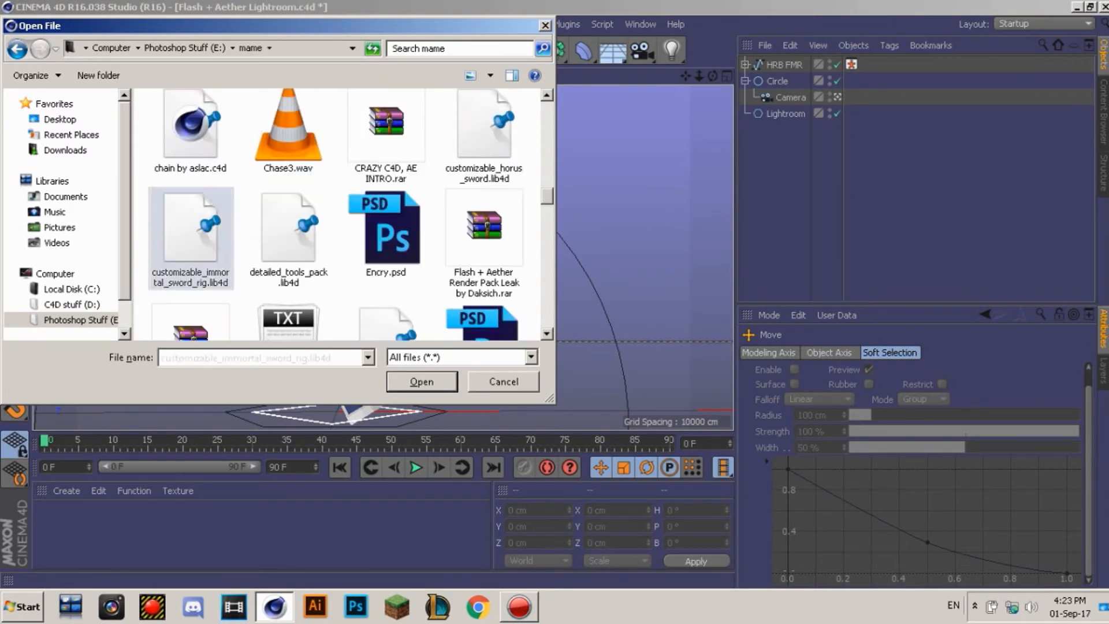
double_click(190, 231)
Step: Add the Diamond sword preset to the scene and close the Content Browser
left_click(630, 144)
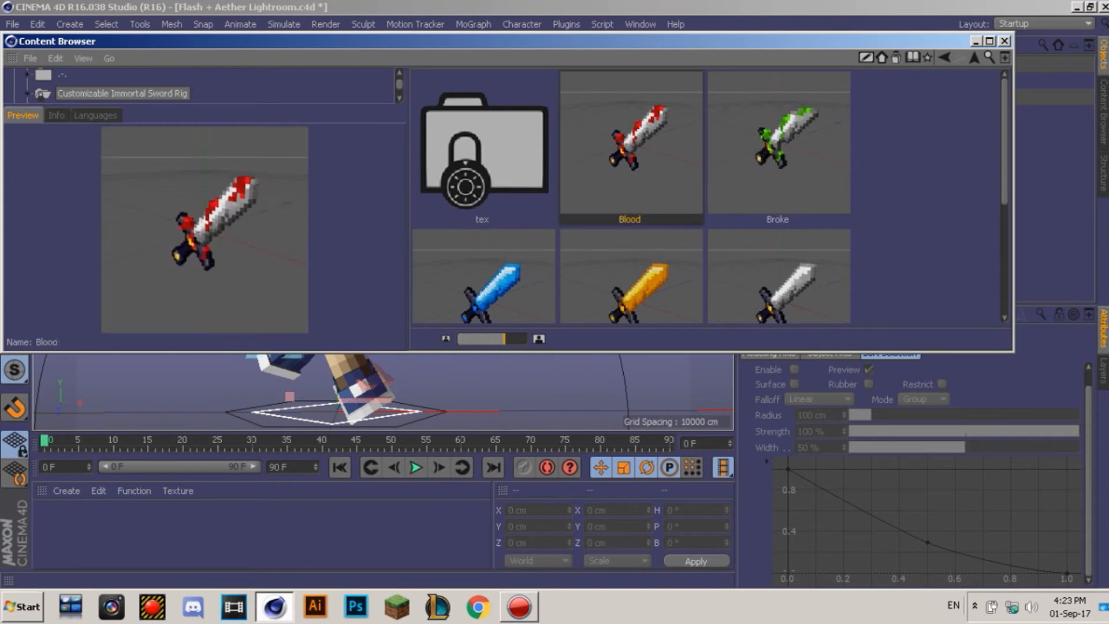
left_click(924, 191)
scroll(924, 191, "down", 9)
scroll(924, 191, "up", 4)
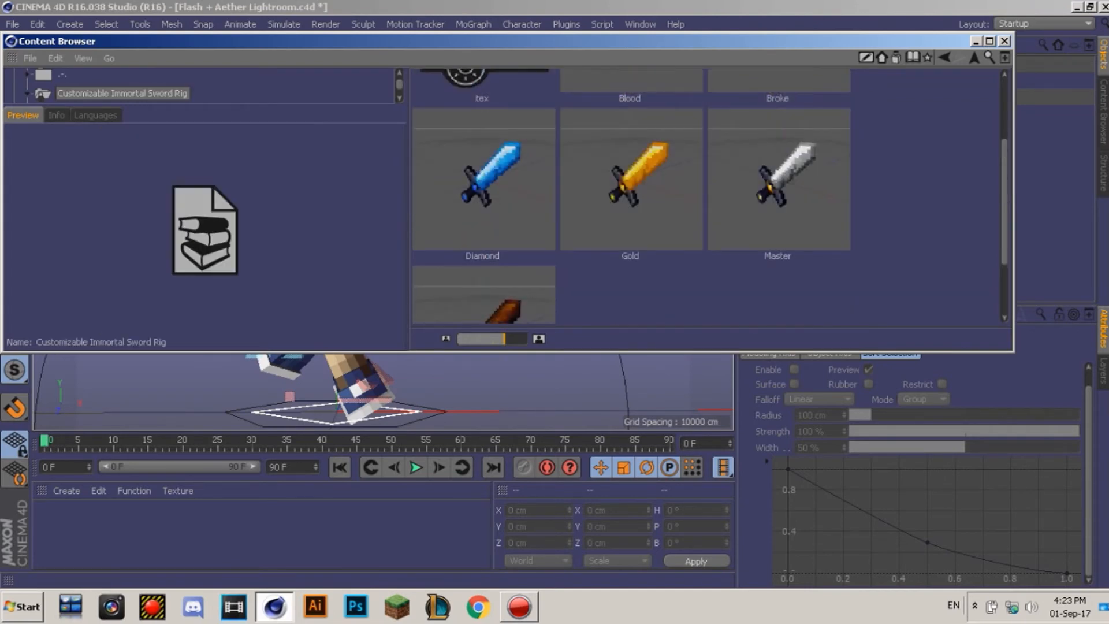
double_click(483, 180)
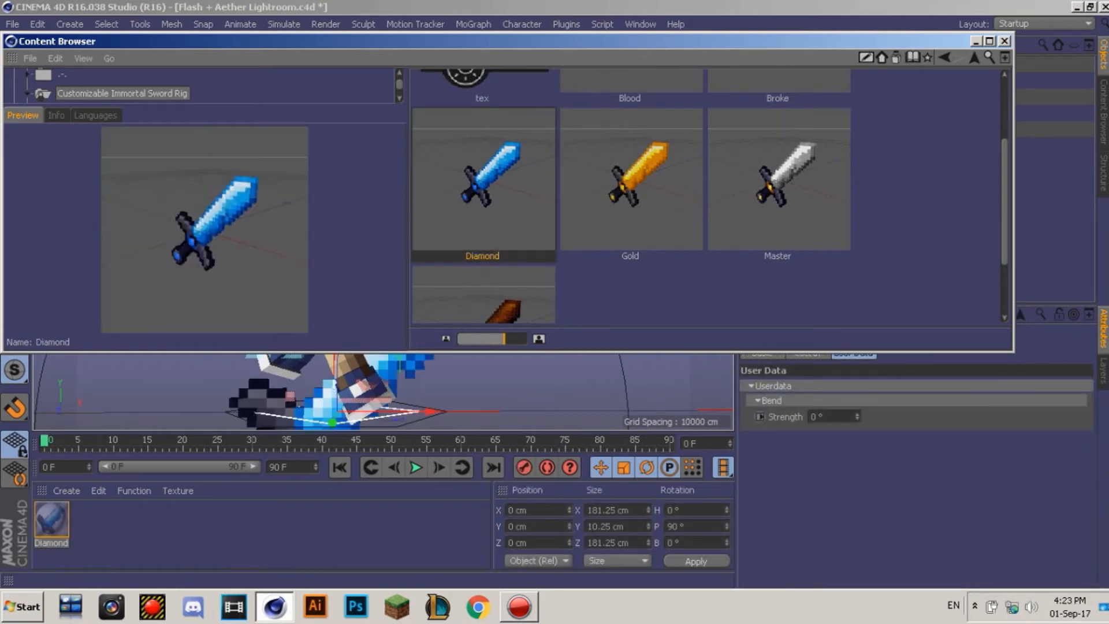
left_click(1005, 41)
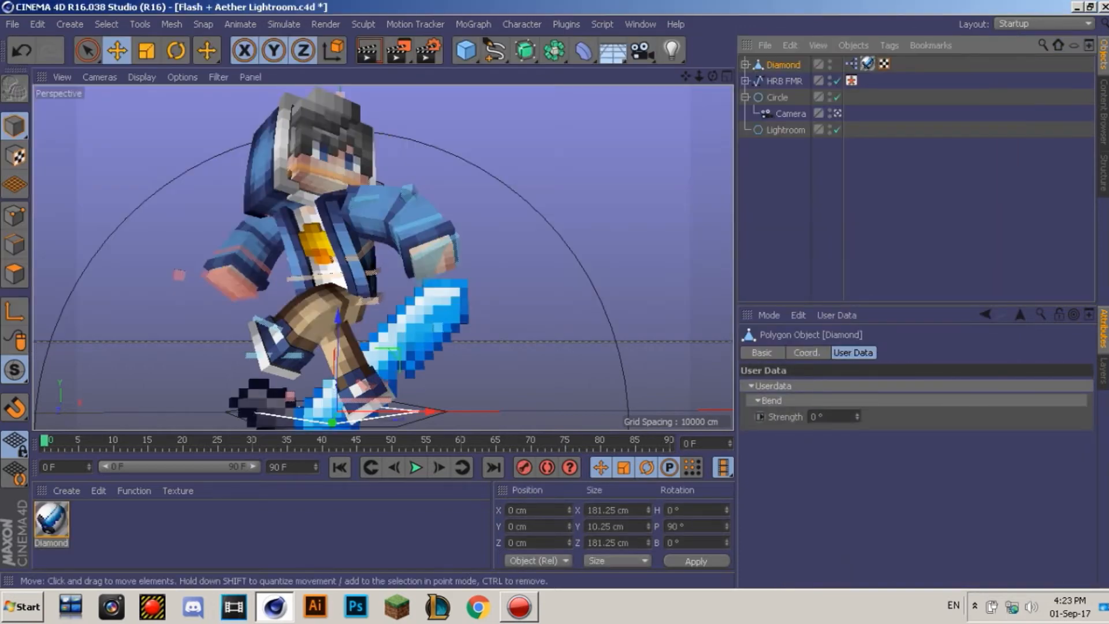
Step: Scale the Diamond sword to about two-thirds and rotate it upright toward the hand
key("t")
left_click_drag(543, 260, 421, 257)
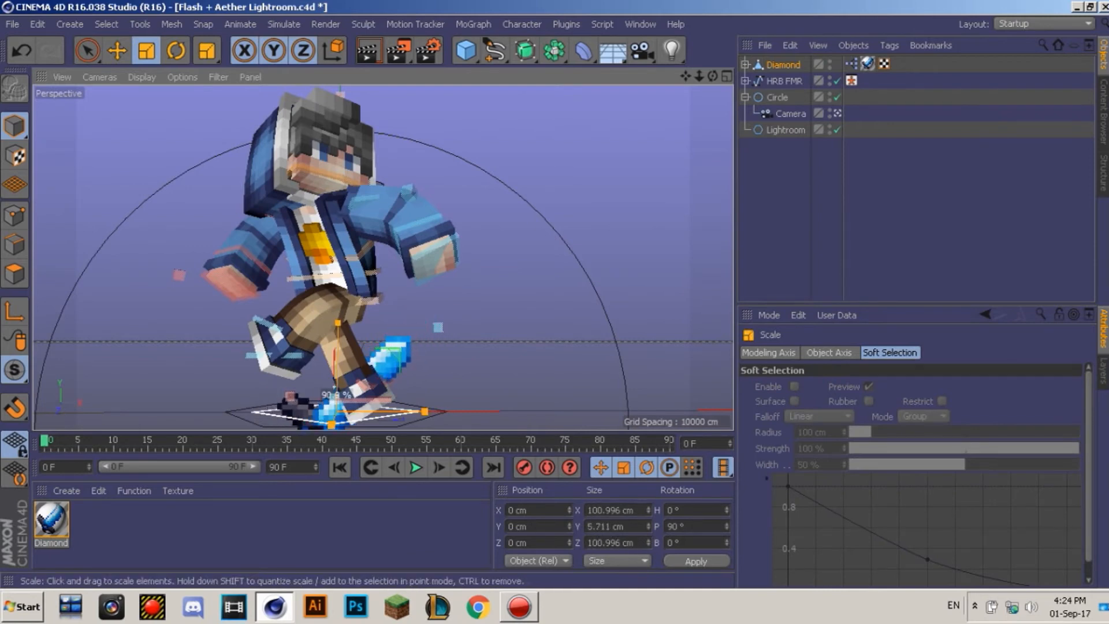
key("r")
left_click_drag(369, 420, 190, 422)
left_click_drag(346, 356, 412, 376)
key("e")
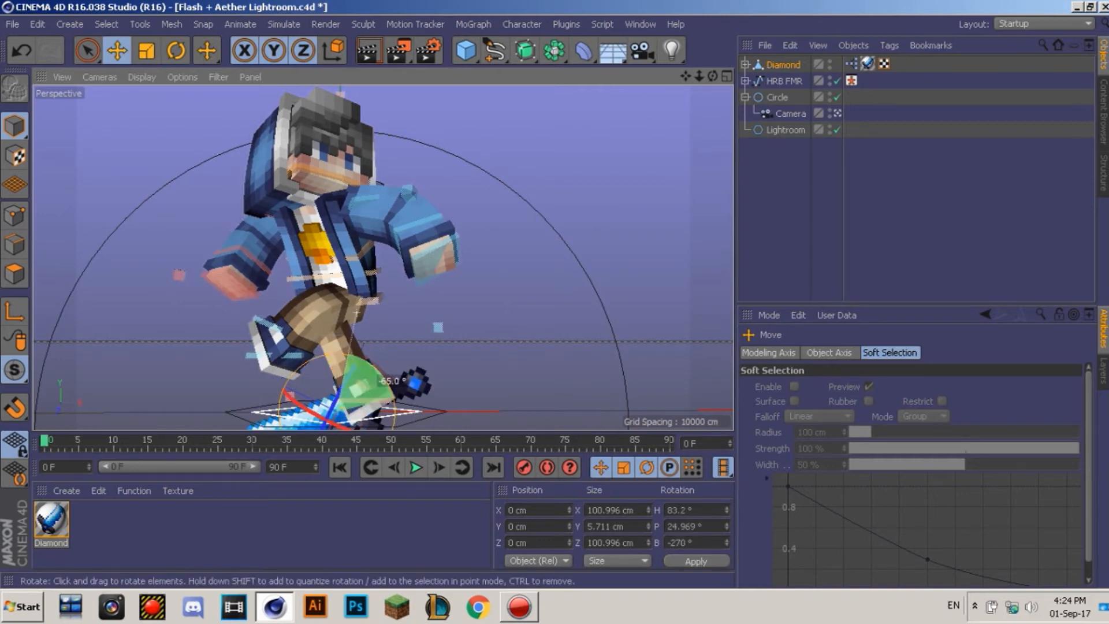
key("r")
left_click_drag(354, 386, 358, 379)
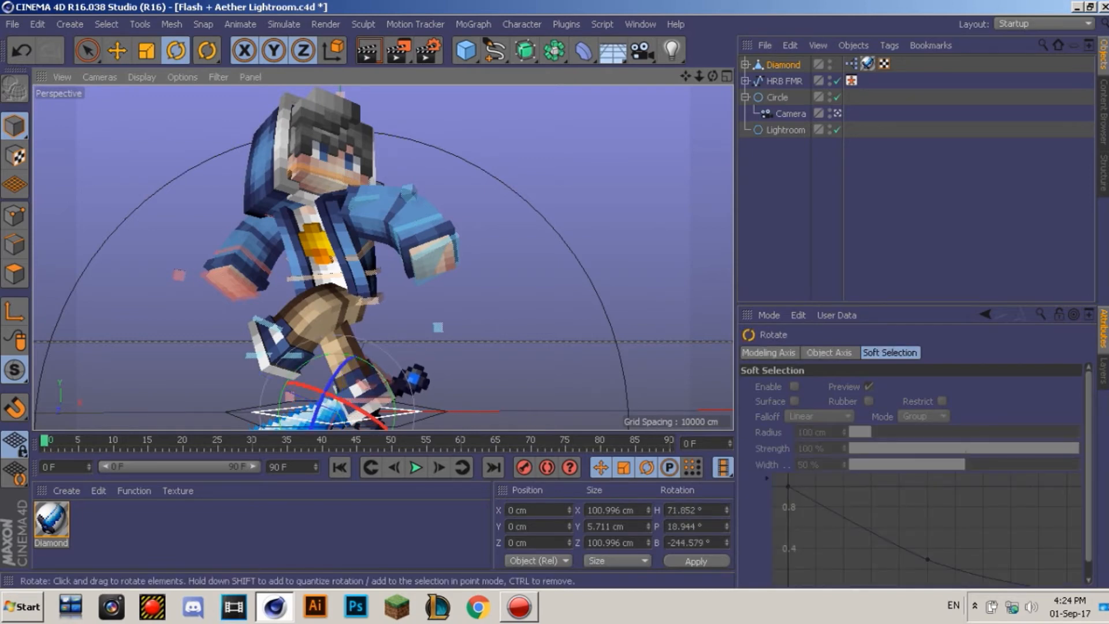
Step: Lift the sword off the ground and nudge it along its axes into the character's grip
key("e")
left_click_drag(340, 420, 353, 292)
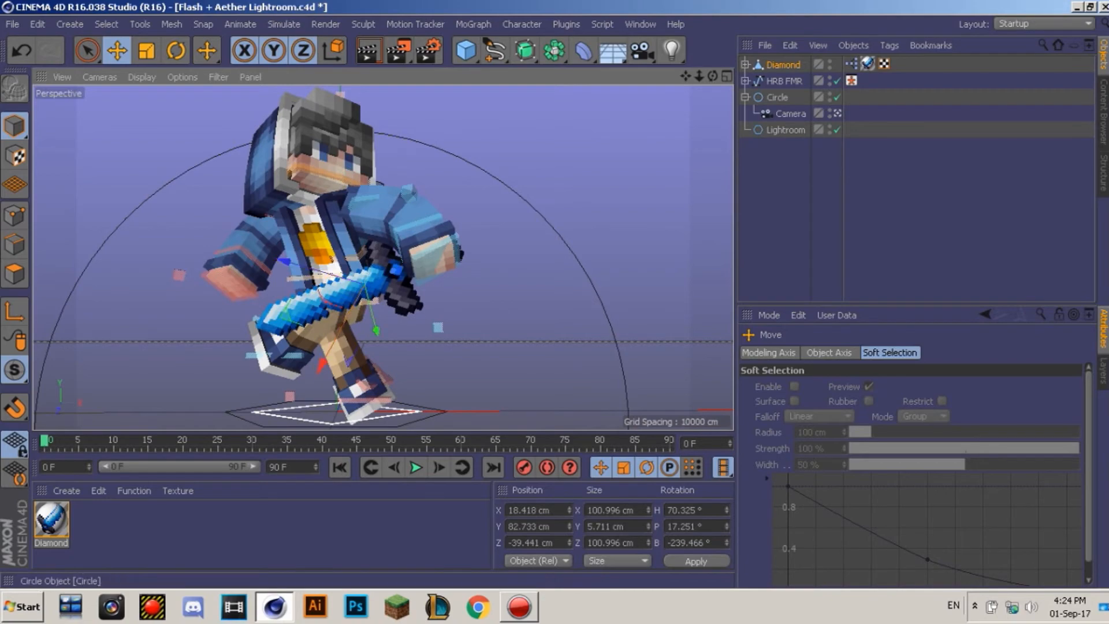
left_click(838, 114)
left_click_drag(686, 76, 815, 52)
left_click(783, 65)
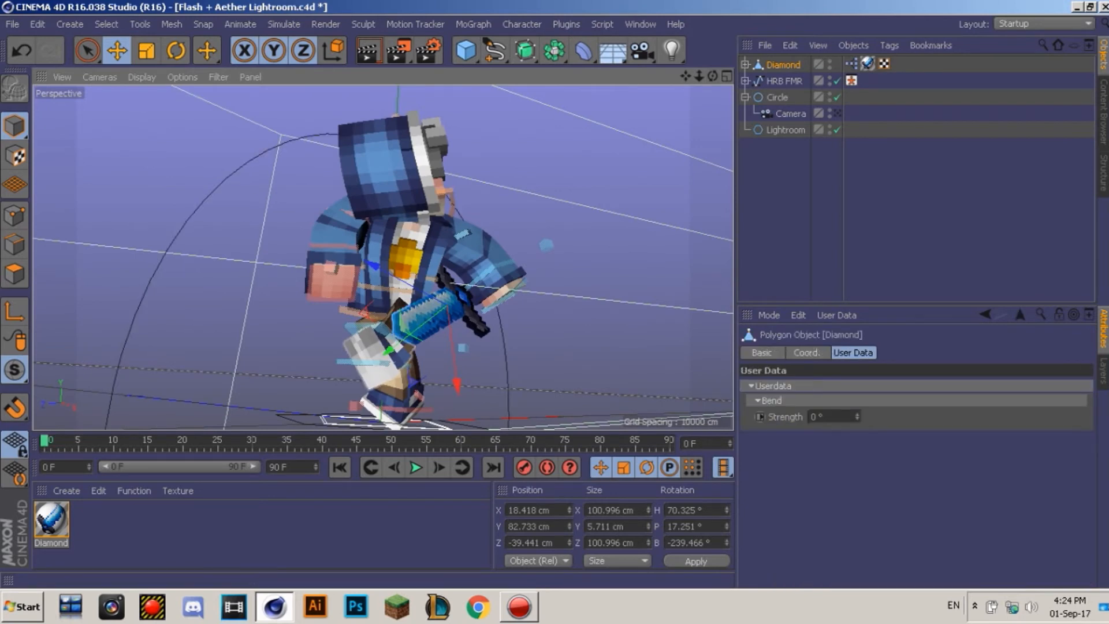
left_click_drag(390, 350, 413, 331)
left_click_drag(487, 361, 490, 384)
left_click(802, 190)
left_click_drag(713, 77, 595, 92)
left_click(439, 308)
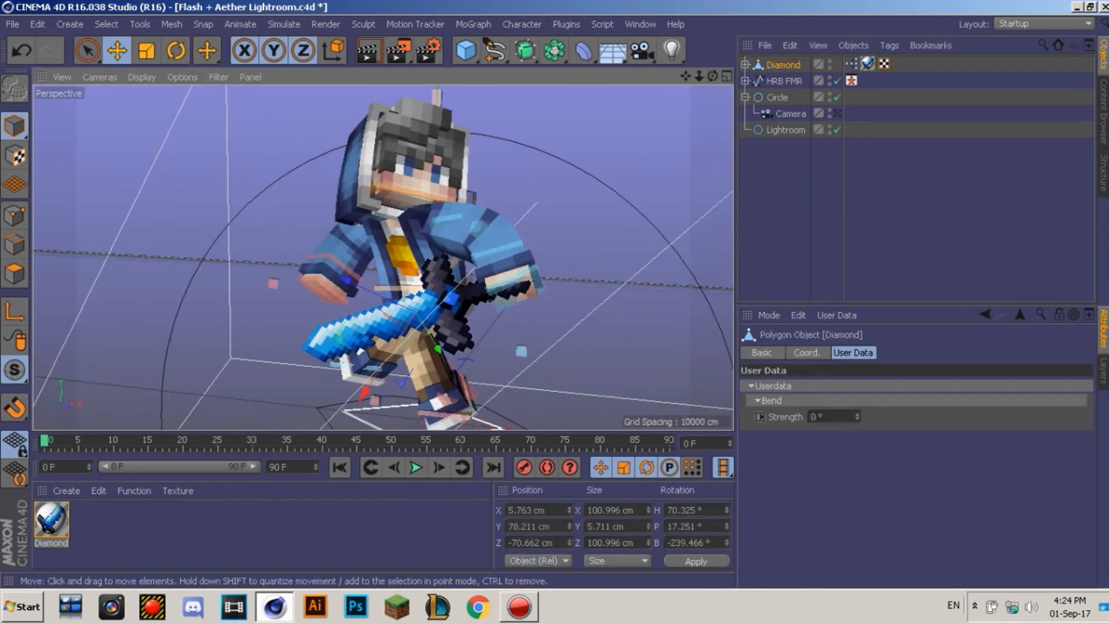
left_click_drag(346, 281, 364, 288)
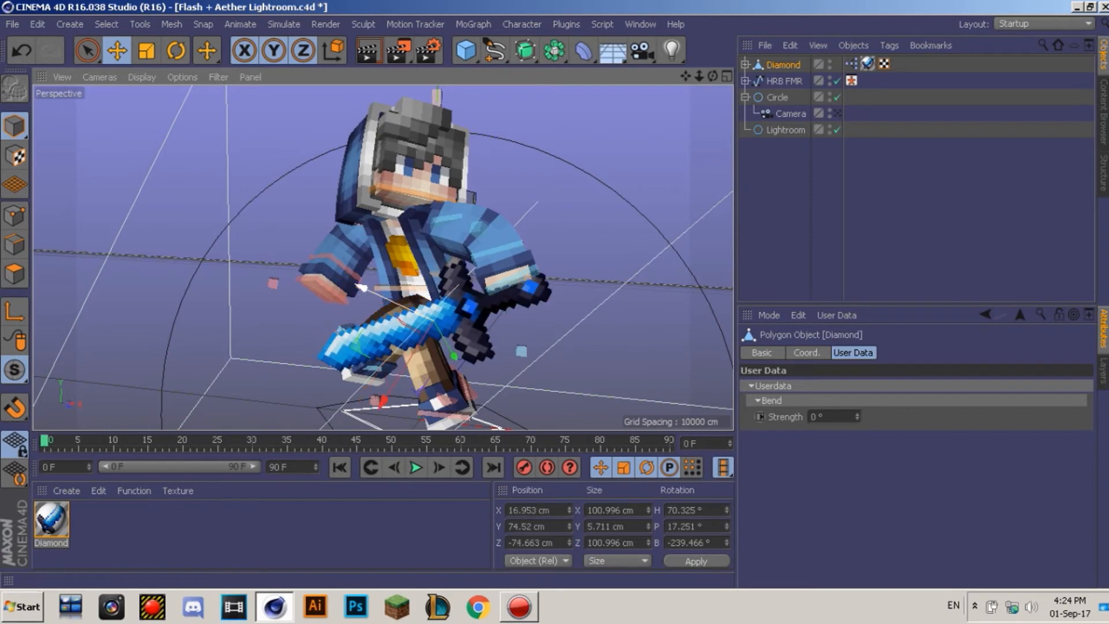
left_click_drag(382, 400, 389, 392)
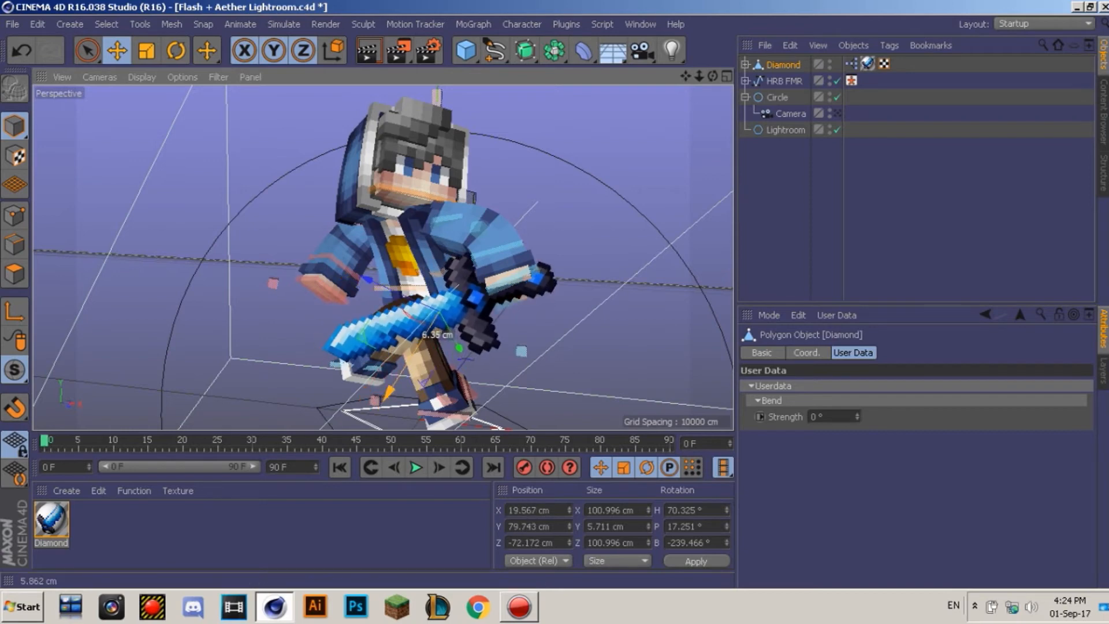
Step: Deselect the sword and open 'chain by aslac.c4d' as a separate document with Ctrl+O
left_click(901, 202)
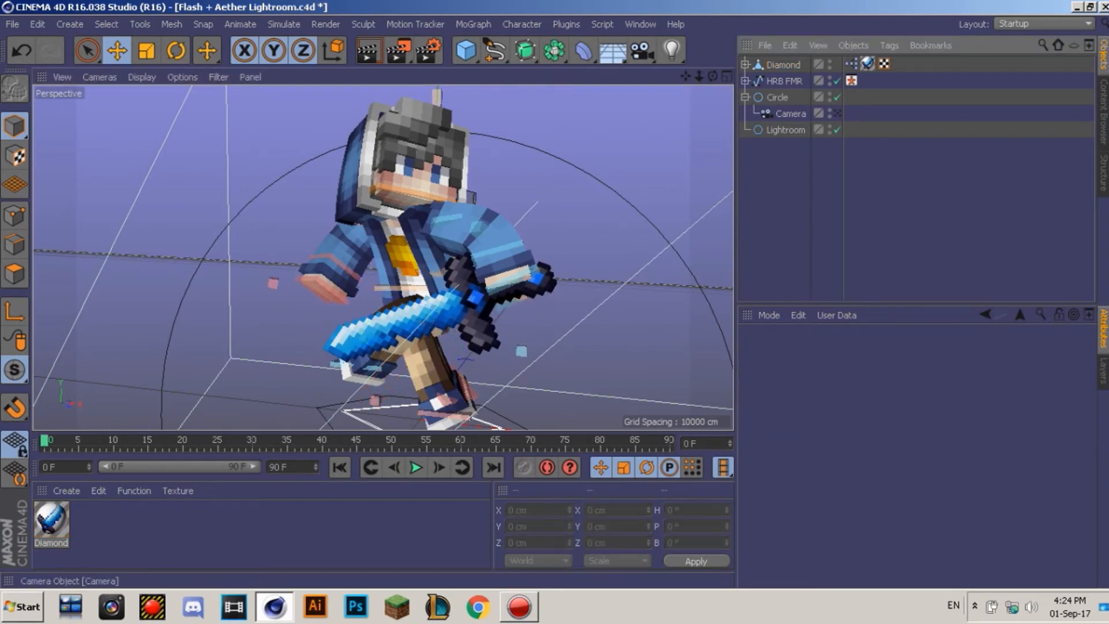
key("ctrl+o")
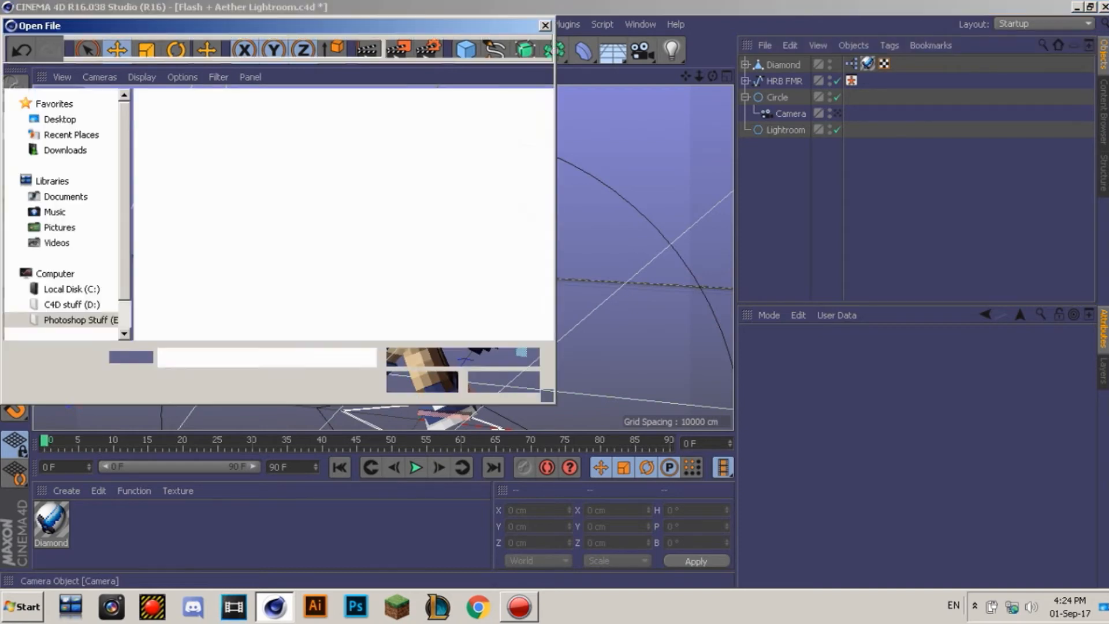
scroll(338, 214, "down", 10)
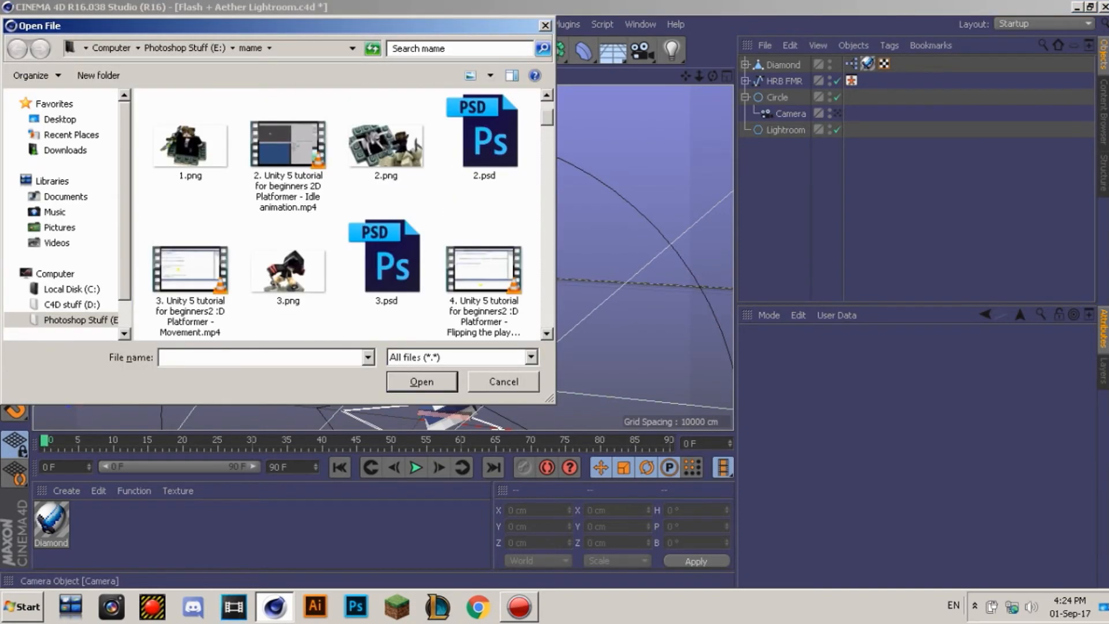
scroll(338, 214, "down", 8)
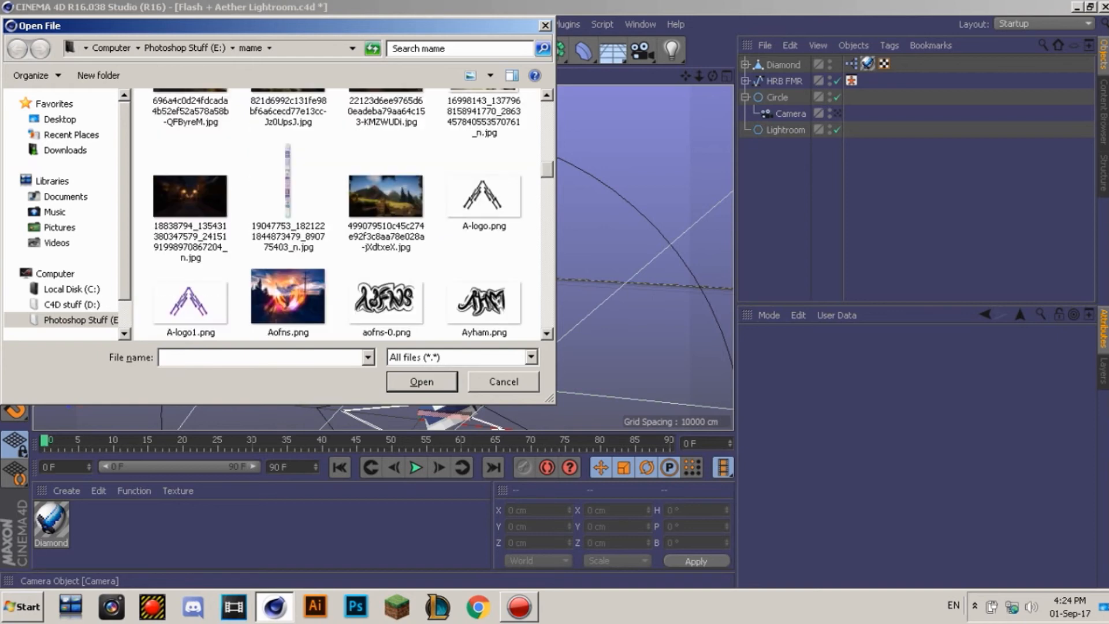
scroll(338, 214, "down", 2)
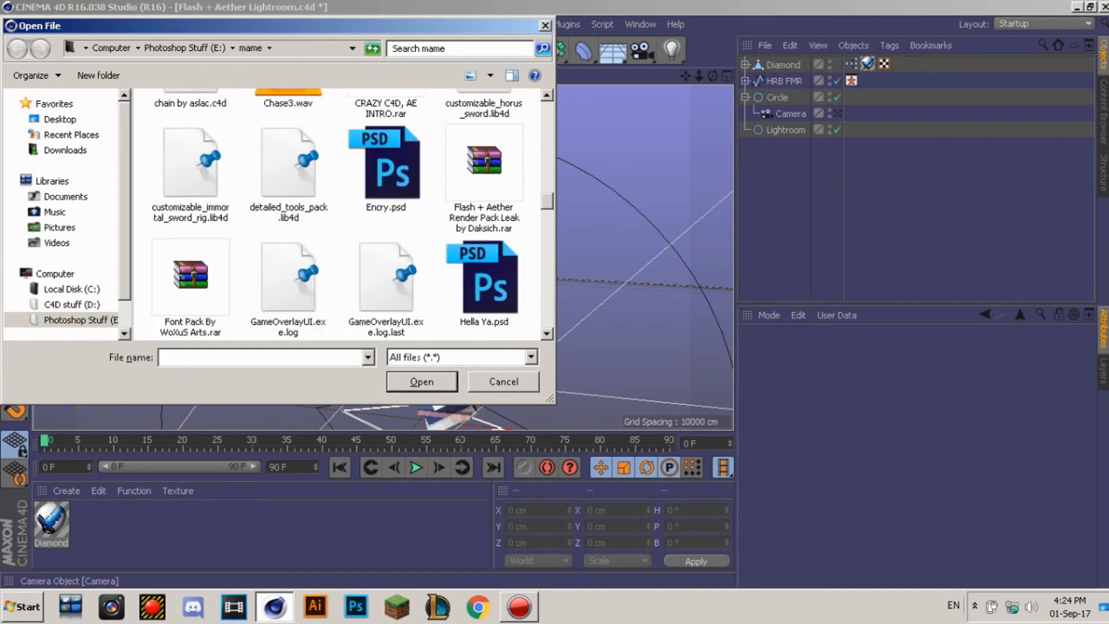
scroll(338, 213, "down", 2)
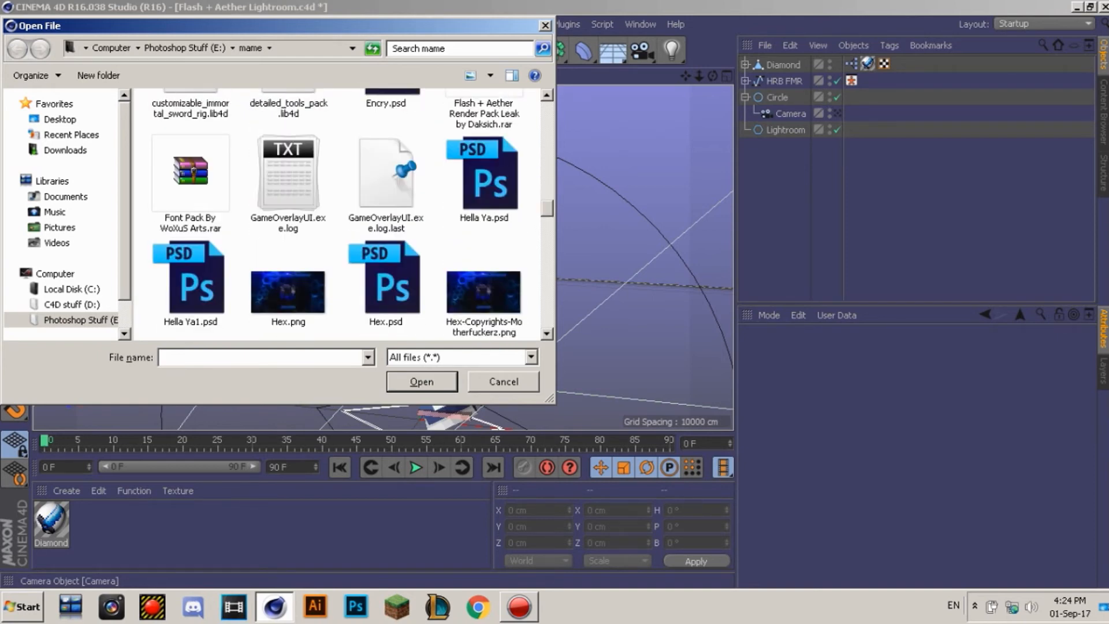
scroll(338, 214, "down", 3)
scroll(338, 214, "down", 5)
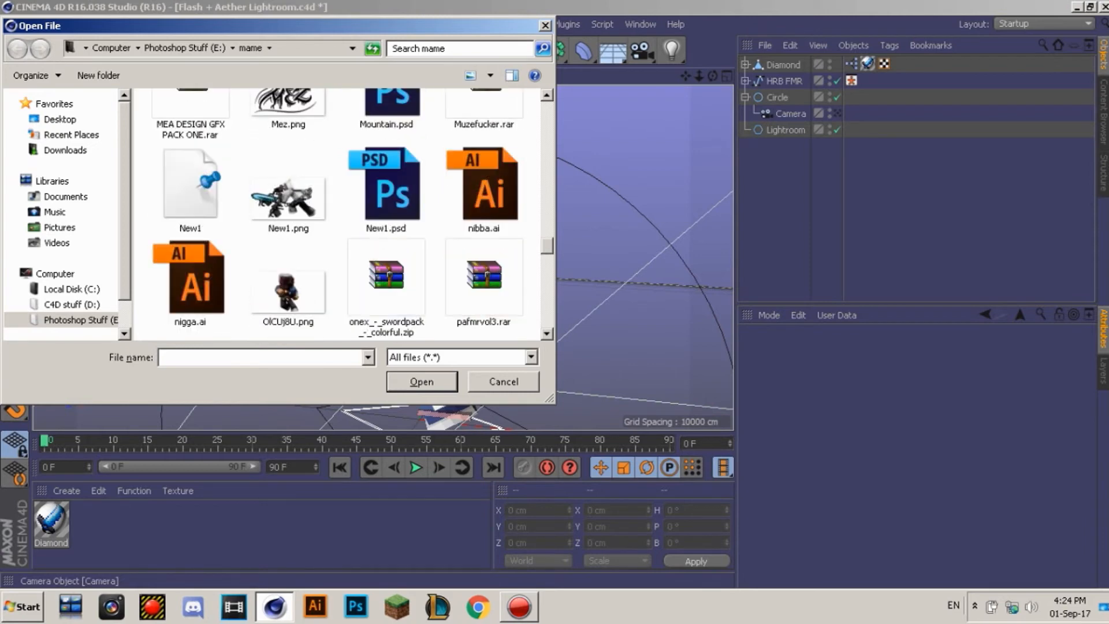
scroll(338, 214, "down", 3)
scroll(338, 214, "down", 3)
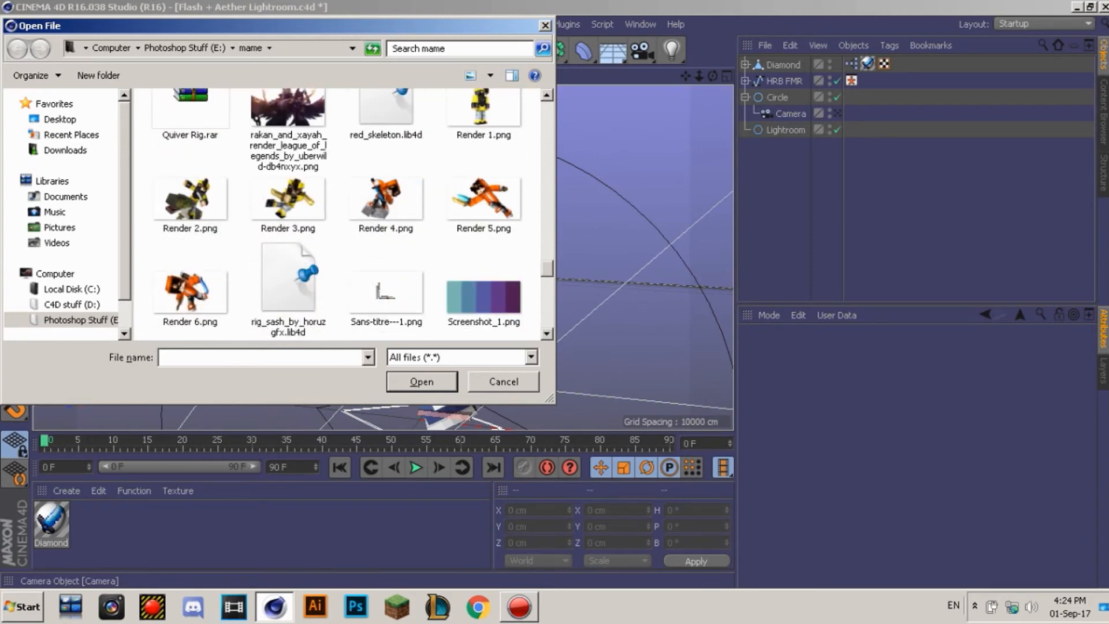
scroll(338, 214, "down", 3)
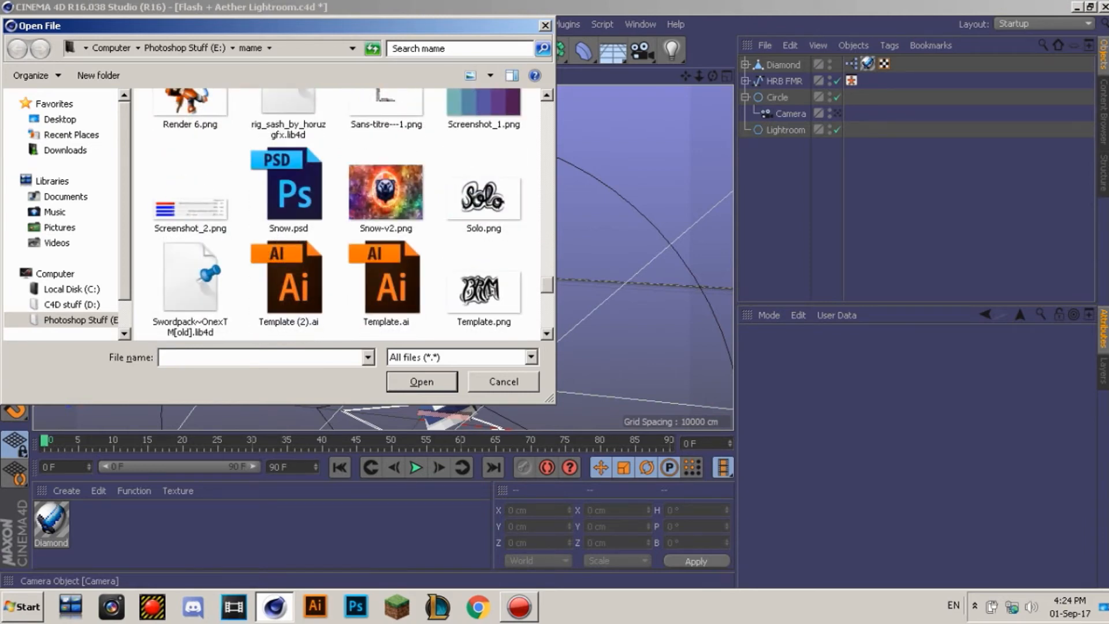
scroll(338, 214, "down", 3)
scroll(338, 214, "down", 5)
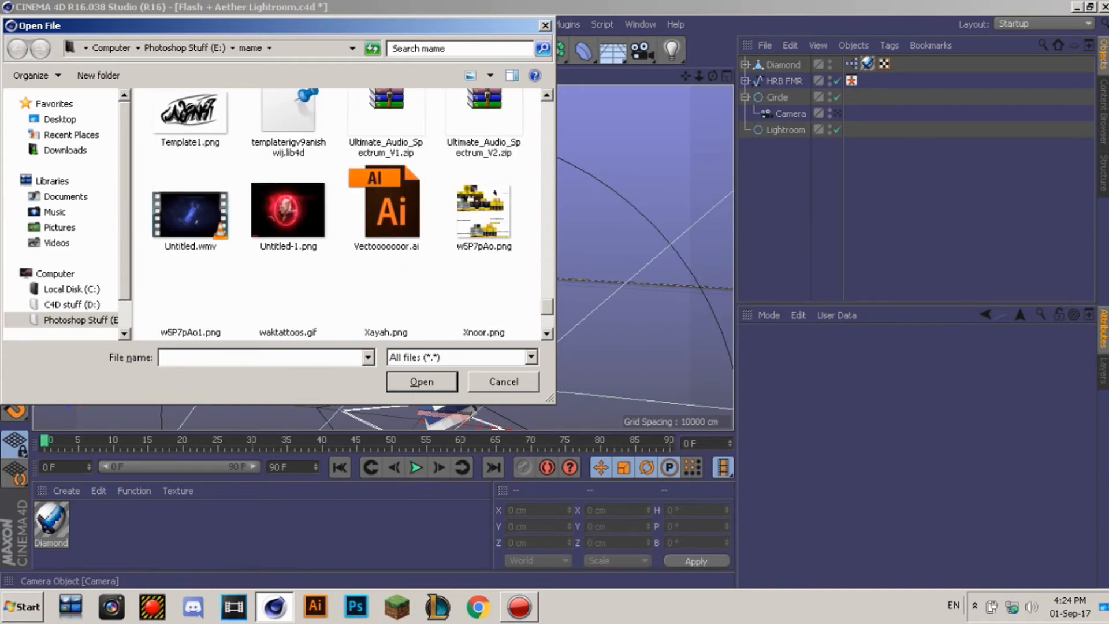
scroll(338, 213, "up", 6)
scroll(338, 214, "up", 15)
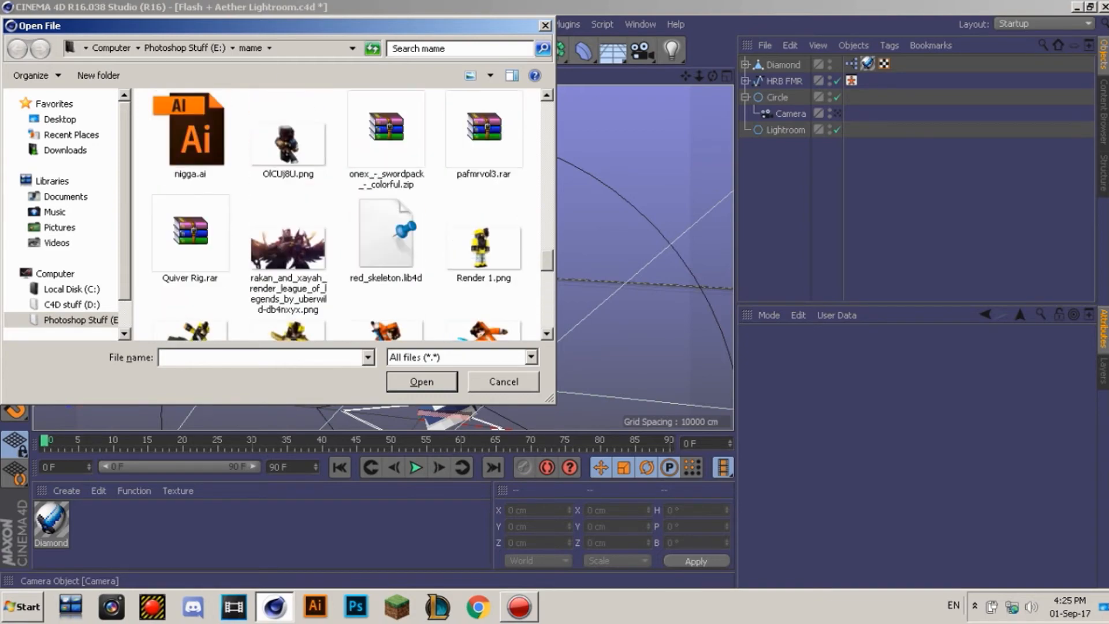
scroll(338, 214, "down", 3)
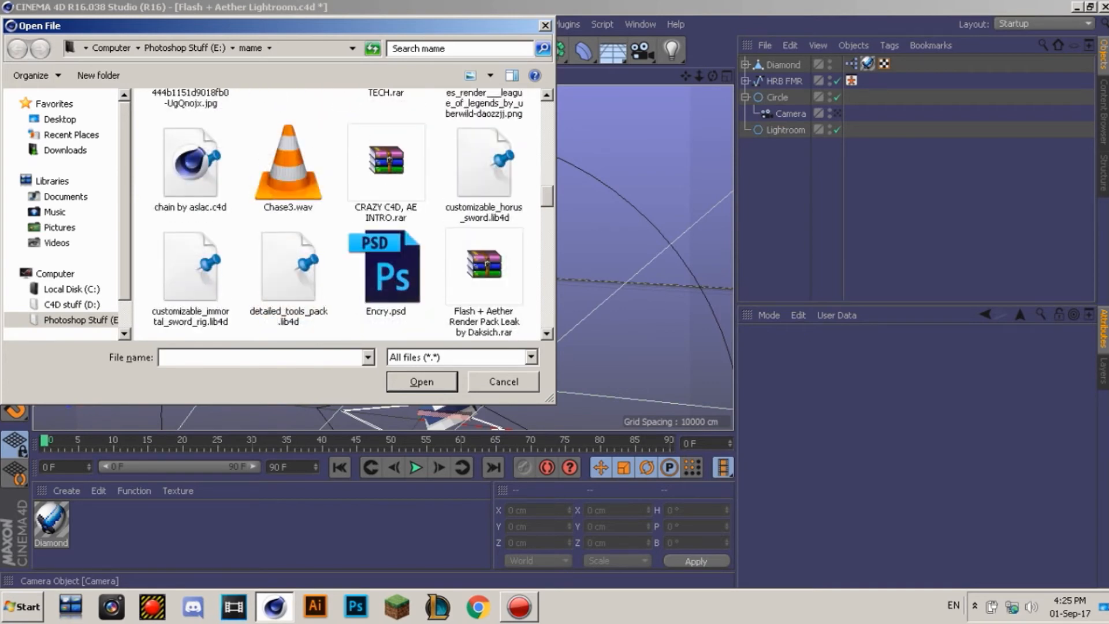
double_click(191, 167)
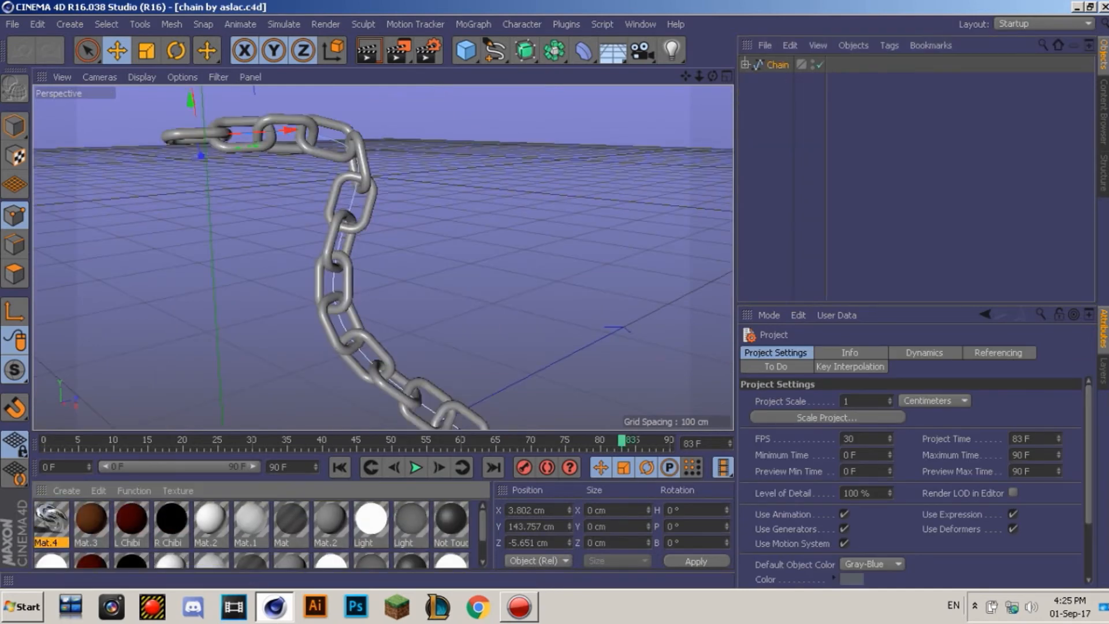
Step: Disable the Cloner to show only the chain spline and switch to Points mode
left_click(918, 179)
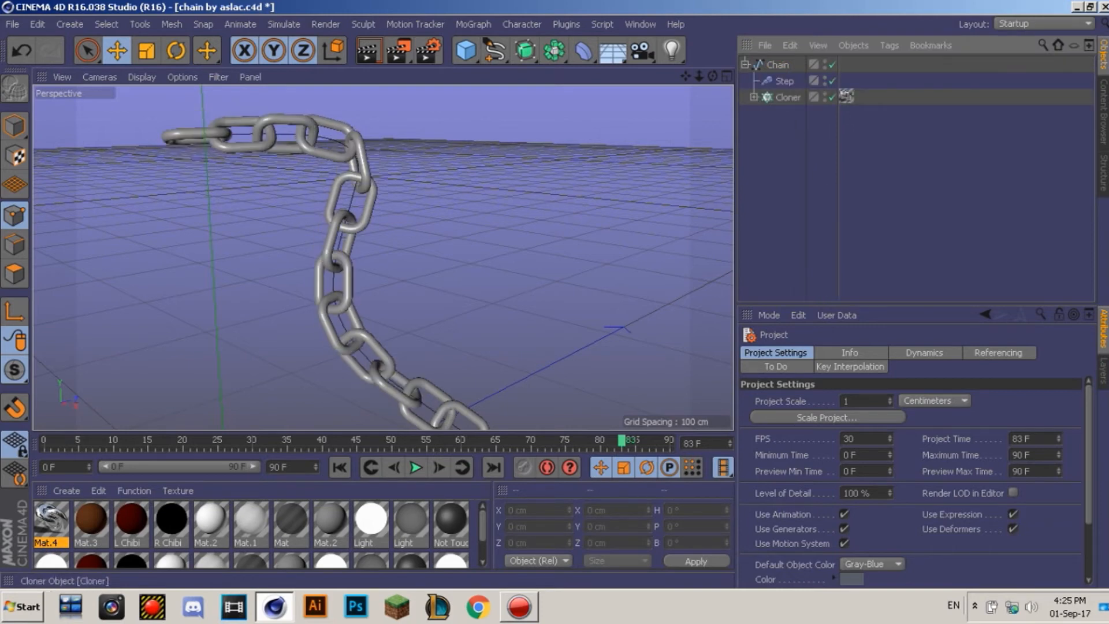
left_click(832, 97)
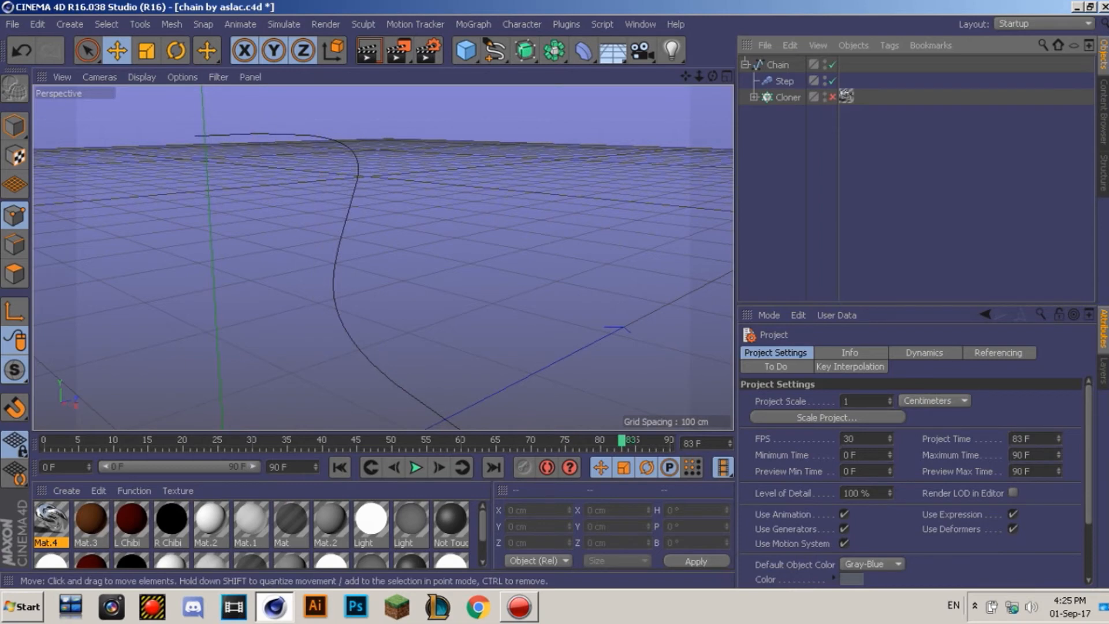
left_click(14, 155)
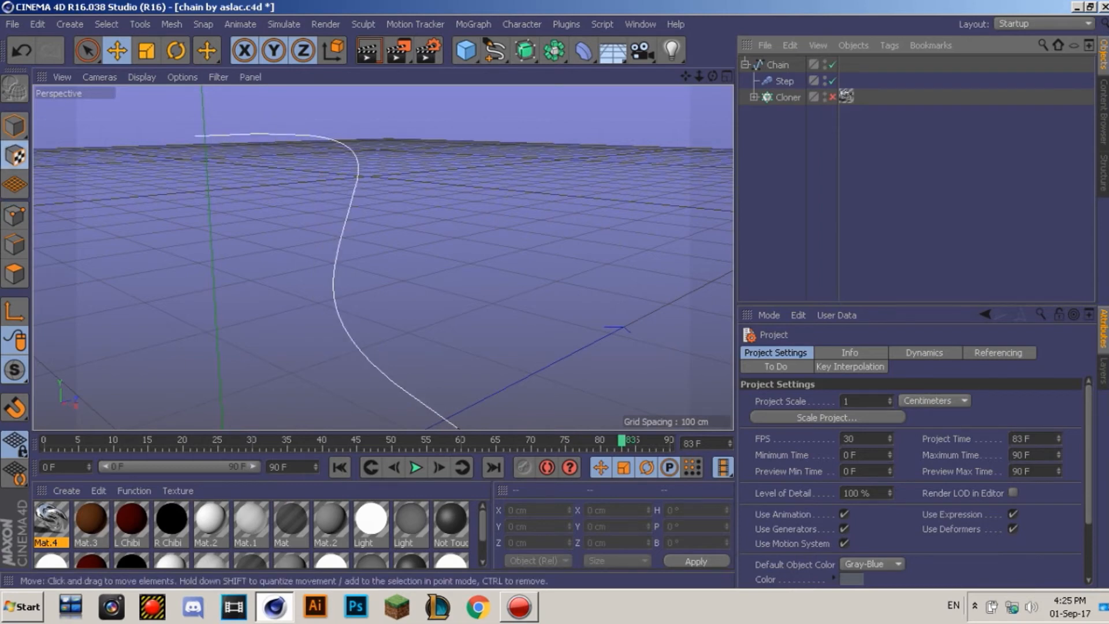
left_click(14, 215)
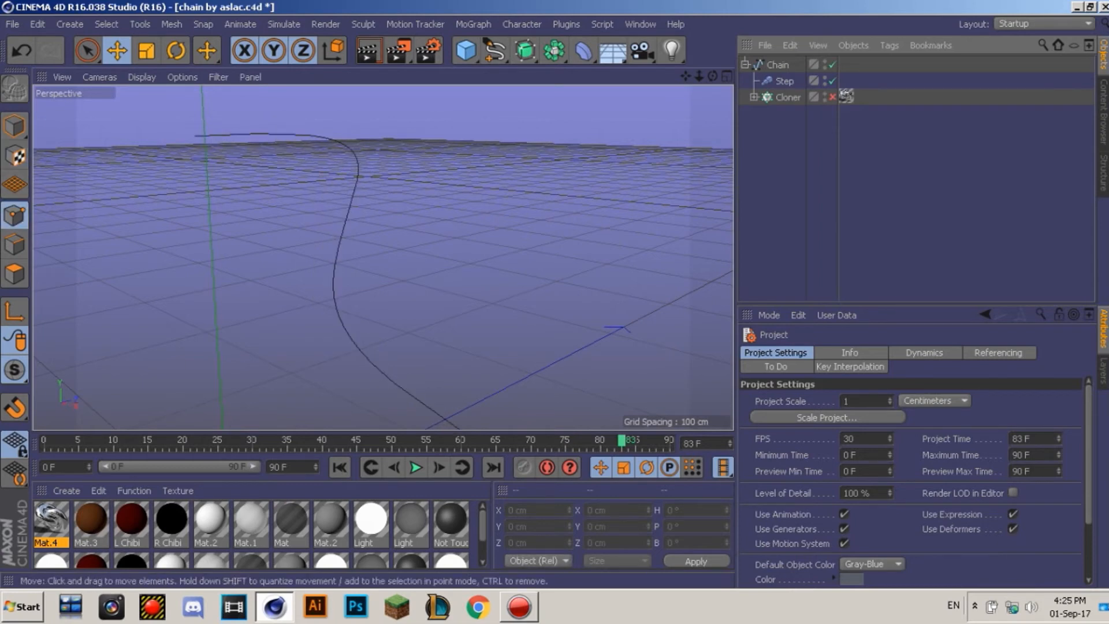
left_click(785, 81)
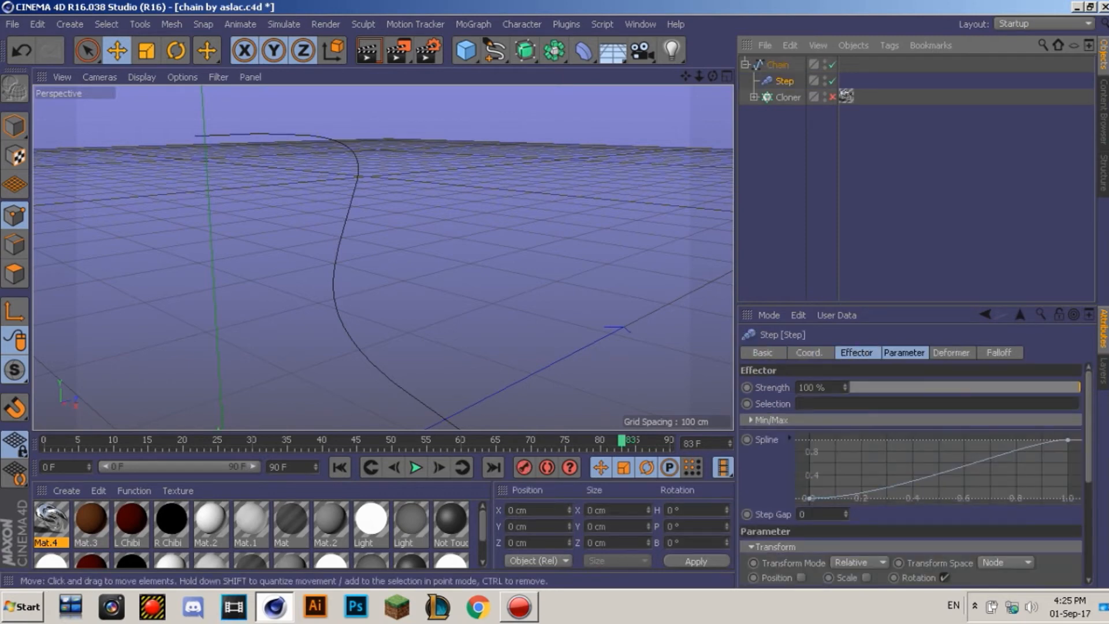
scroll(384, 255, "down", 5)
scroll(383, 258, "up", 6)
scroll(383, 257, "down", 3)
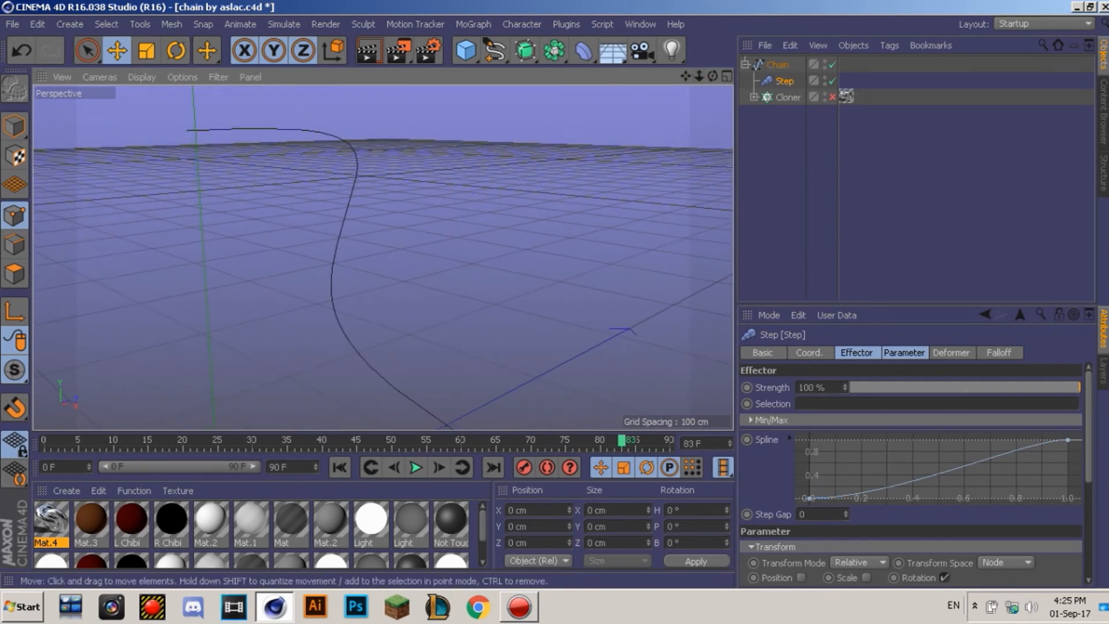
left_click_drag(358, 330, 570, 99)
key("ctrl+z")
Step: Move the Chain spline's top point and re-enable the Cloner
left_click(788, 97)
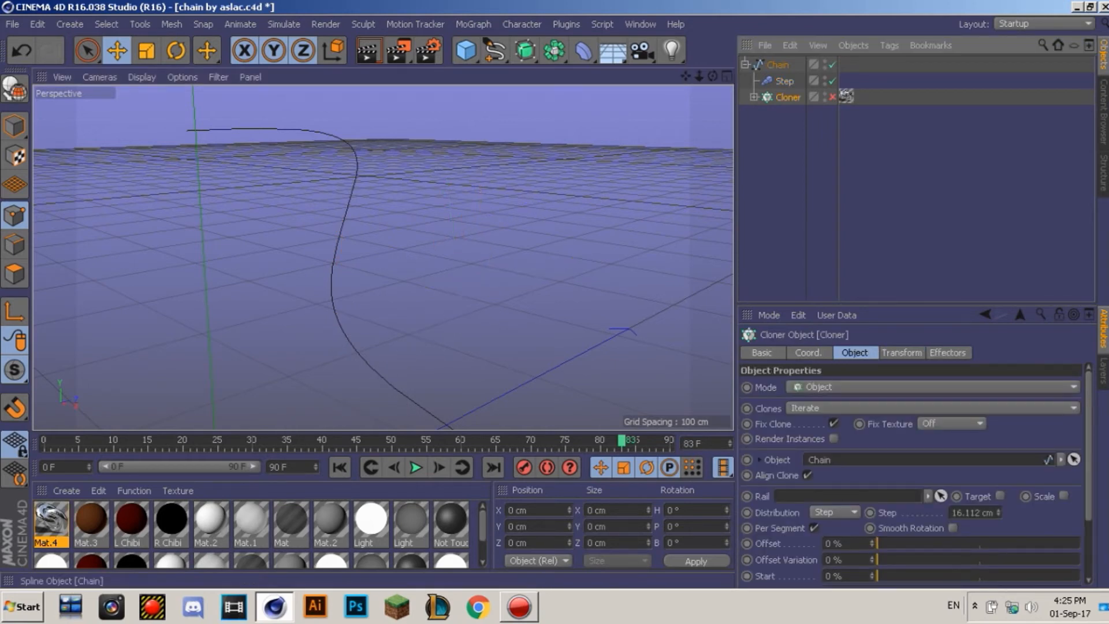
left_click(778, 65)
mouse_move(186, 131)
left_mouse_down()
mouse_move(175, 124)
mouse_move(201, 146)
mouse_move(198, 134)
left_mouse_up()
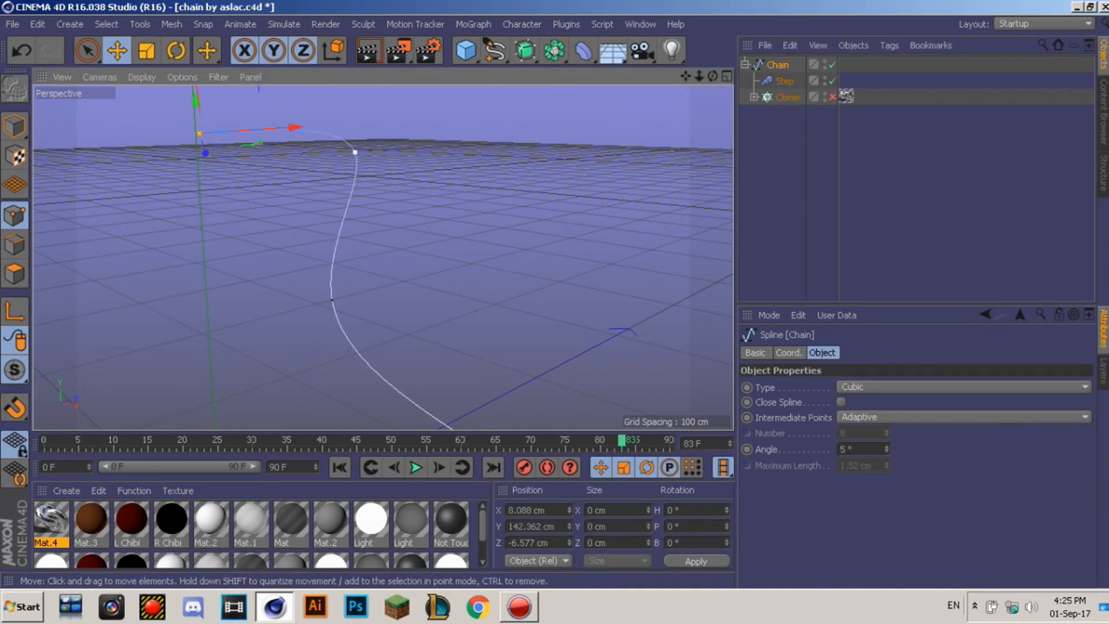
left_click(832, 97)
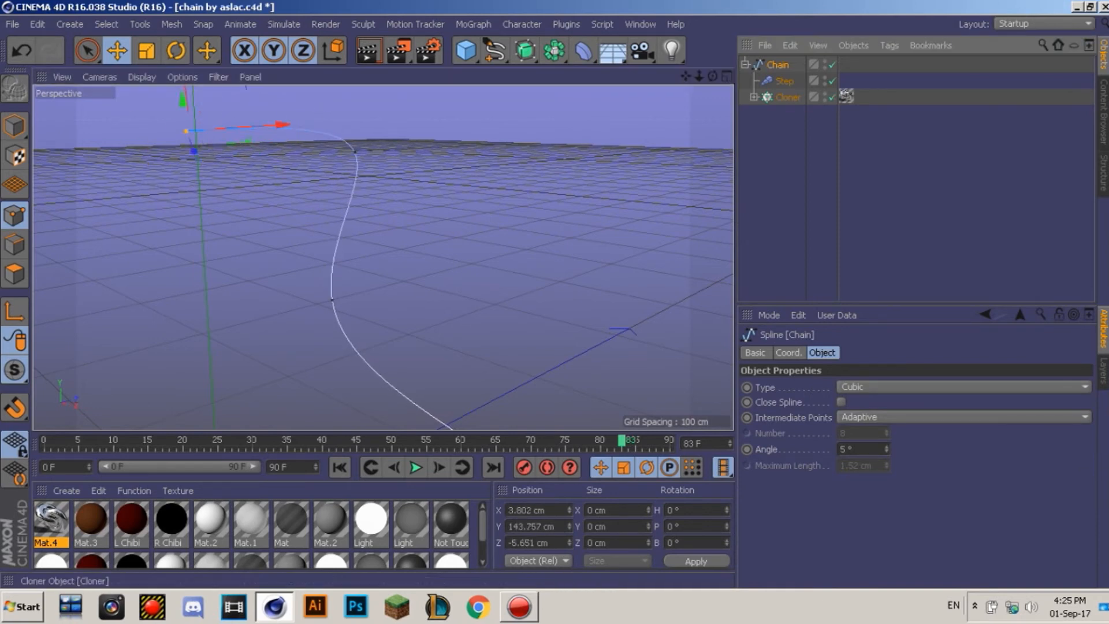
Step: Save the Chain object as a Chain preset in the content library
left_click(746, 65)
left_click(798, 66)
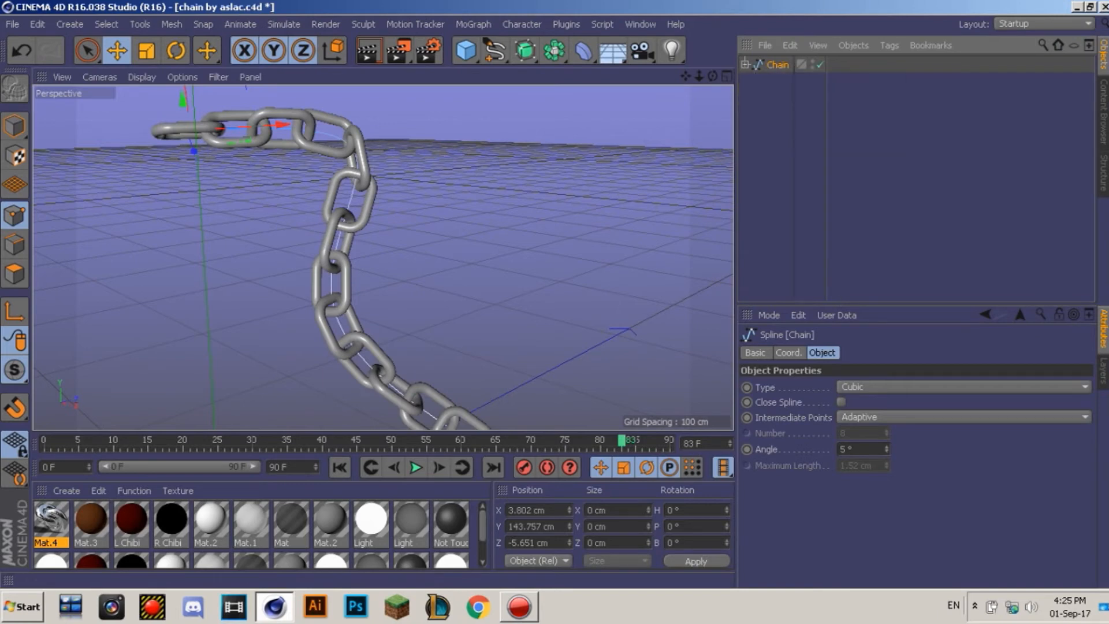
left_click(1103, 113)
left_click(1104, 55)
left_click_drag(778, 65, 924, 260)
left_click(640, 23)
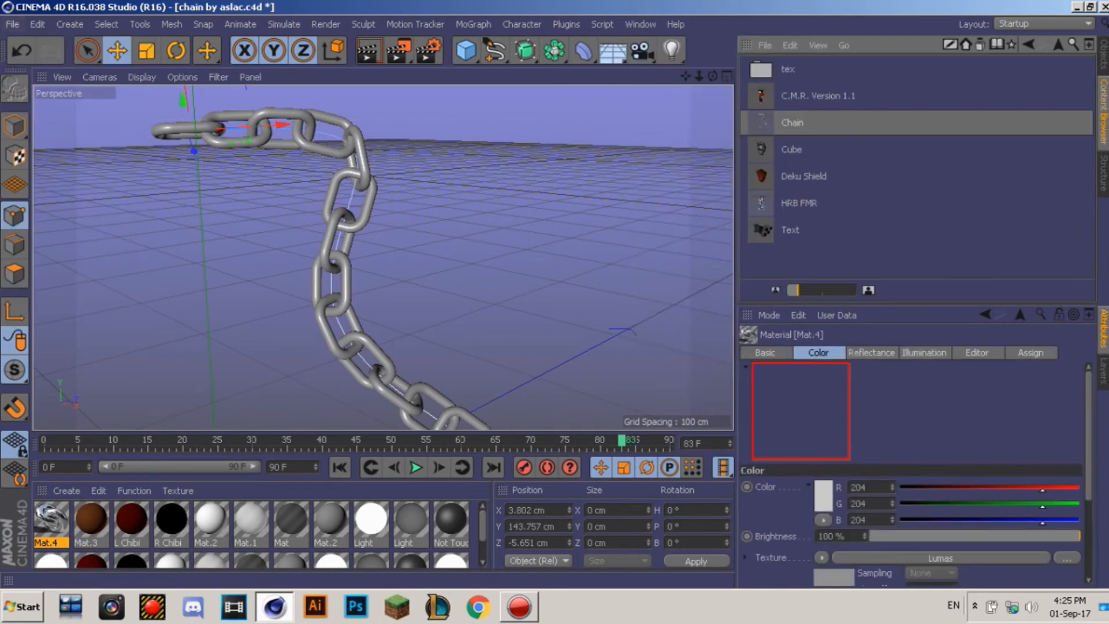
left_click(12, 23)
Step: Close the chain project without saving and load the Chain preset into the character scene
left_click(33, 119)
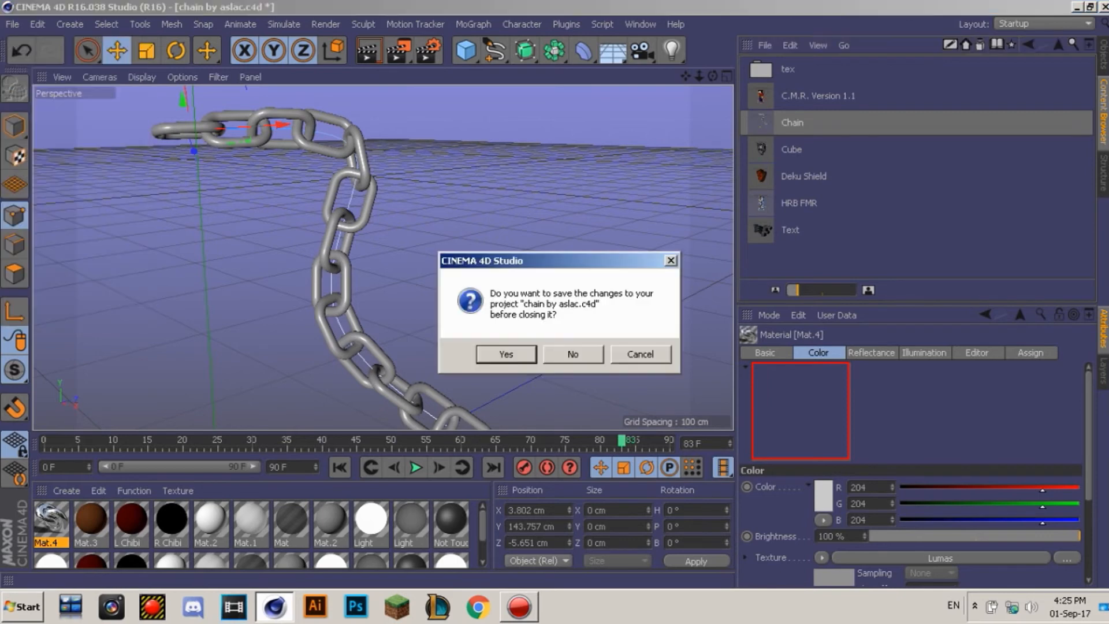
left_click(571, 354)
double_click(793, 123)
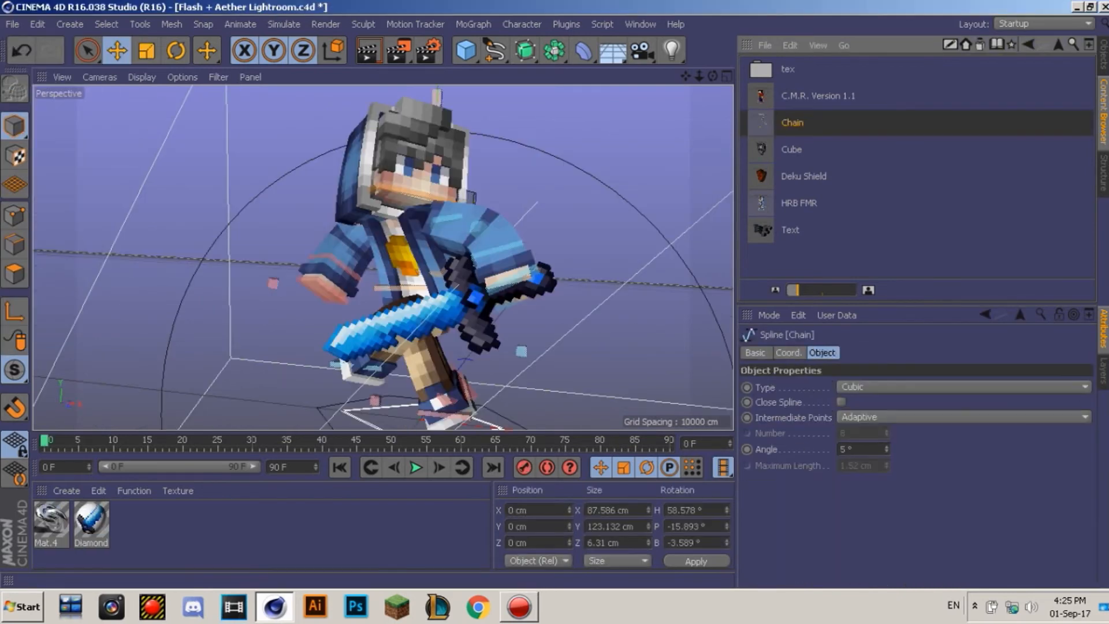
Step: Disable the Cloner and move the Chain spline beside the character's legs
left_click(1104, 55)
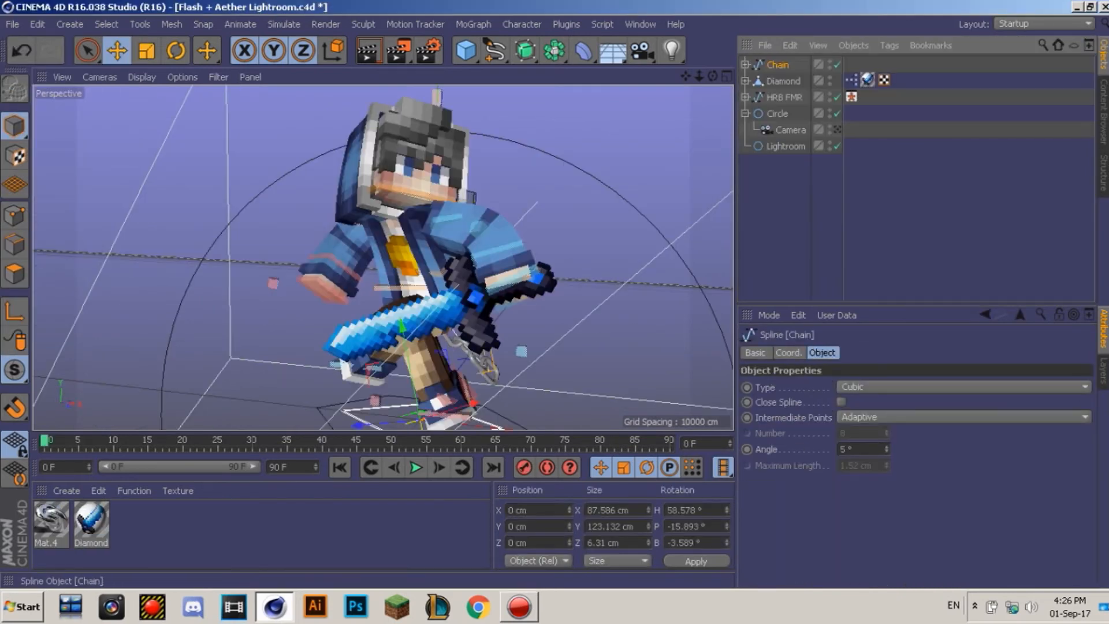
left_click(746, 65)
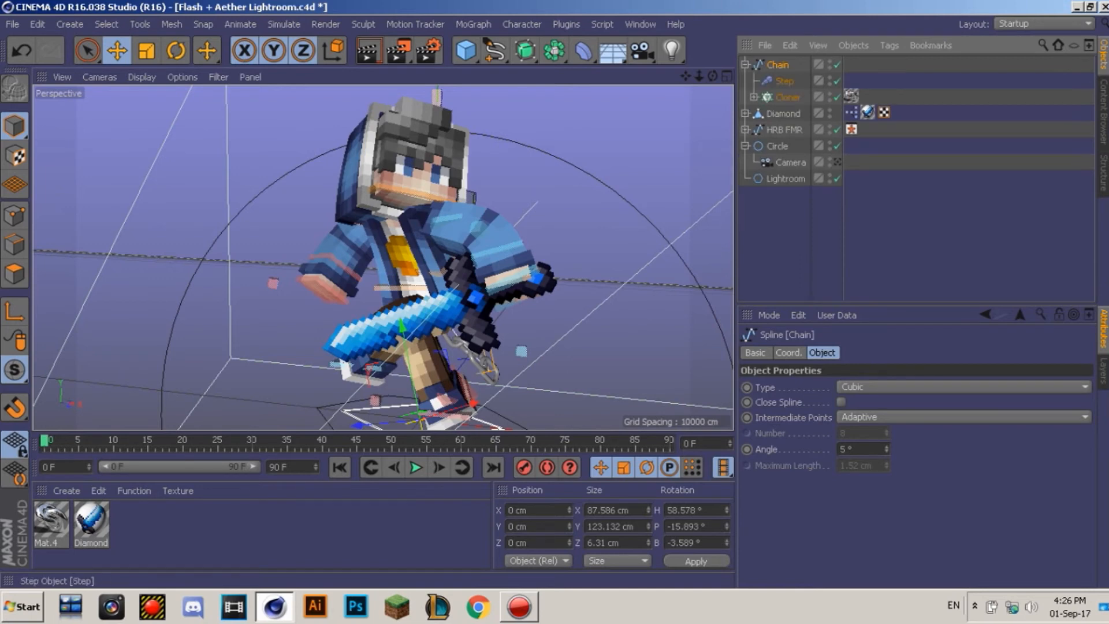
left_click(837, 97)
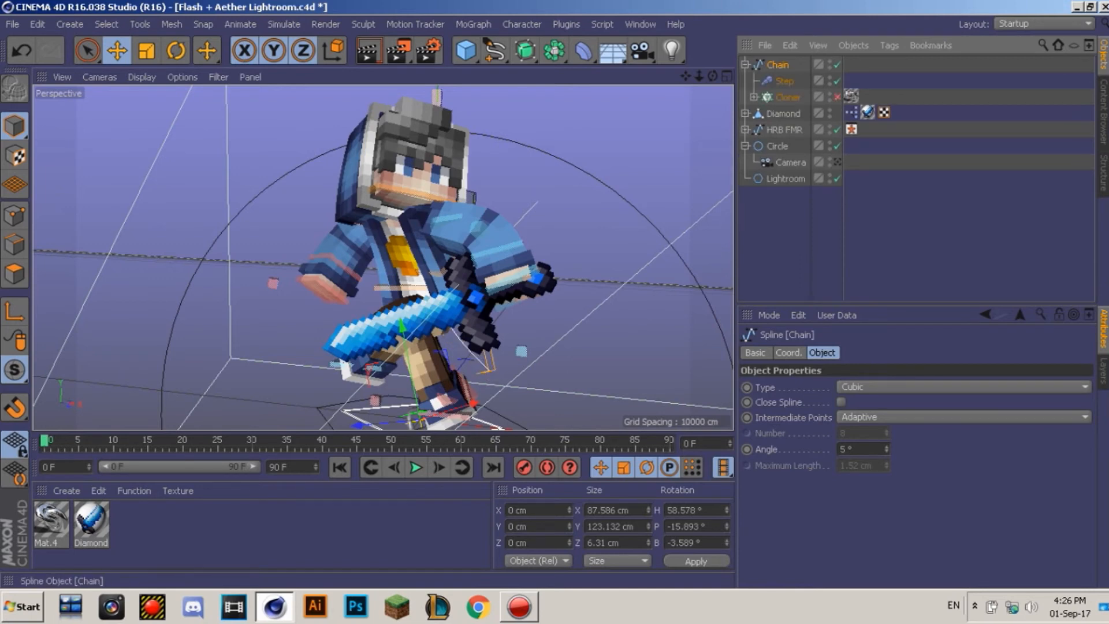
left_click_drag(445, 352, 296, 362)
left_click_drag(327, 412, 359, 396)
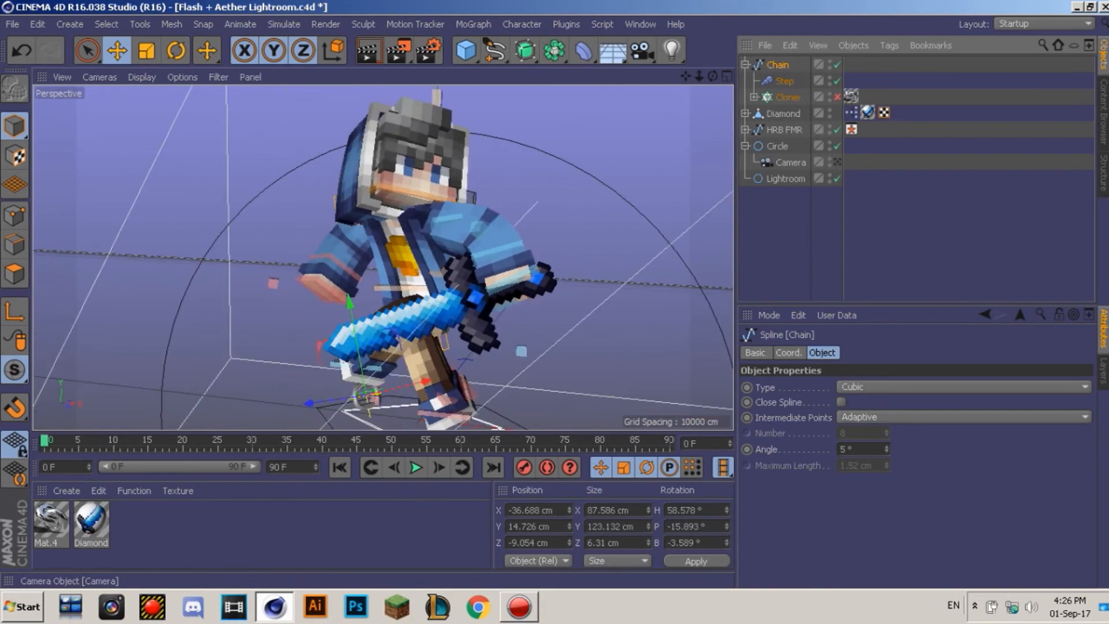
left_click_drag(554, 257, 382, 257, "alt")
left_click_drag(713, 76, 647, 95)
Step: In Points mode, bring the spline's top points down and up near the character's head
left_click(14, 215)
left_click_drag(414, 199, 450, 238)
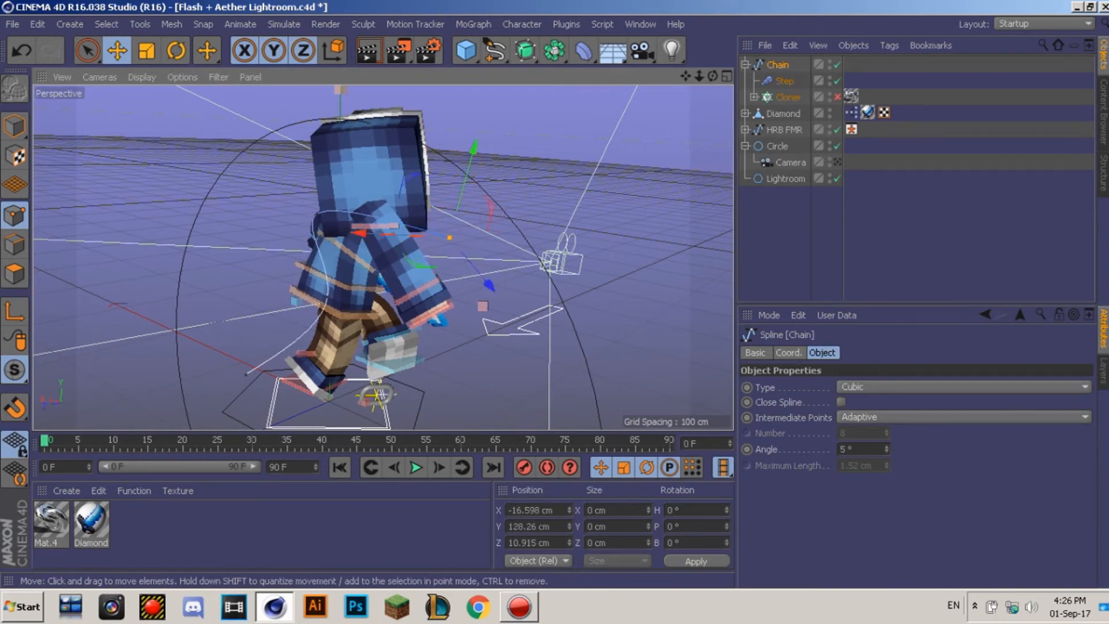
double_click(317, 215)
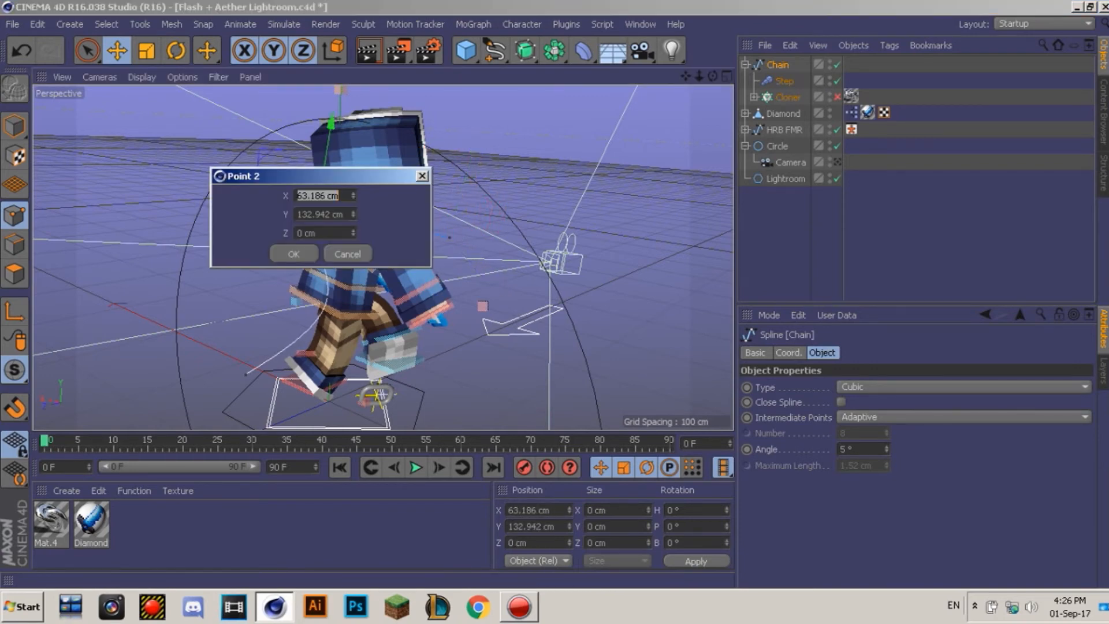
left_click(348, 254)
left_click_drag(316, 215, 319, 180)
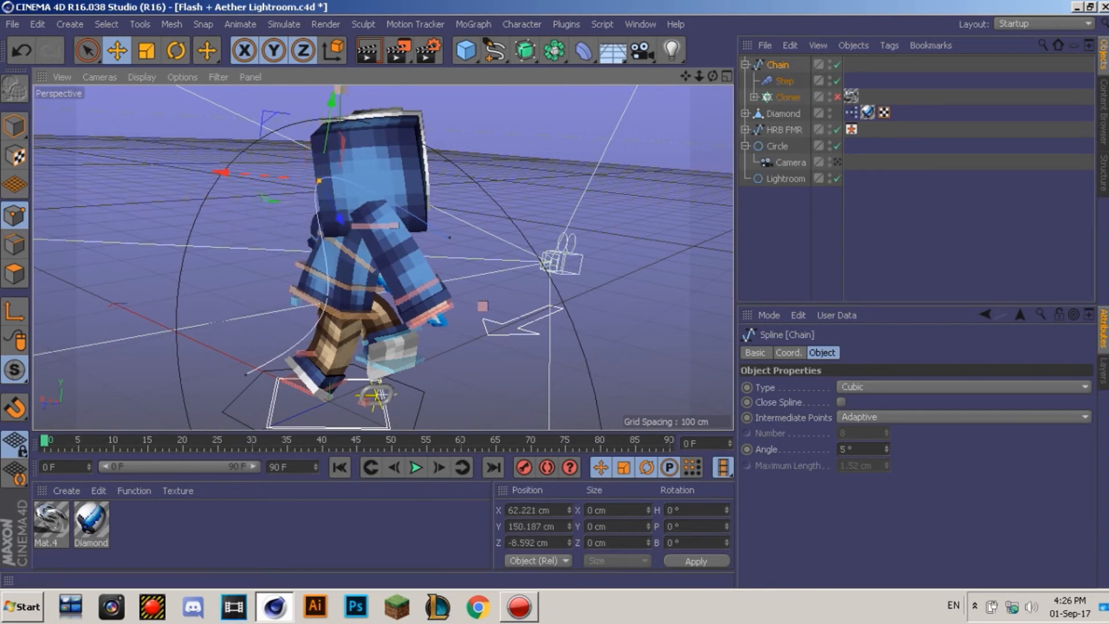
left_click_drag(347, 220, 534, 161, "alt")
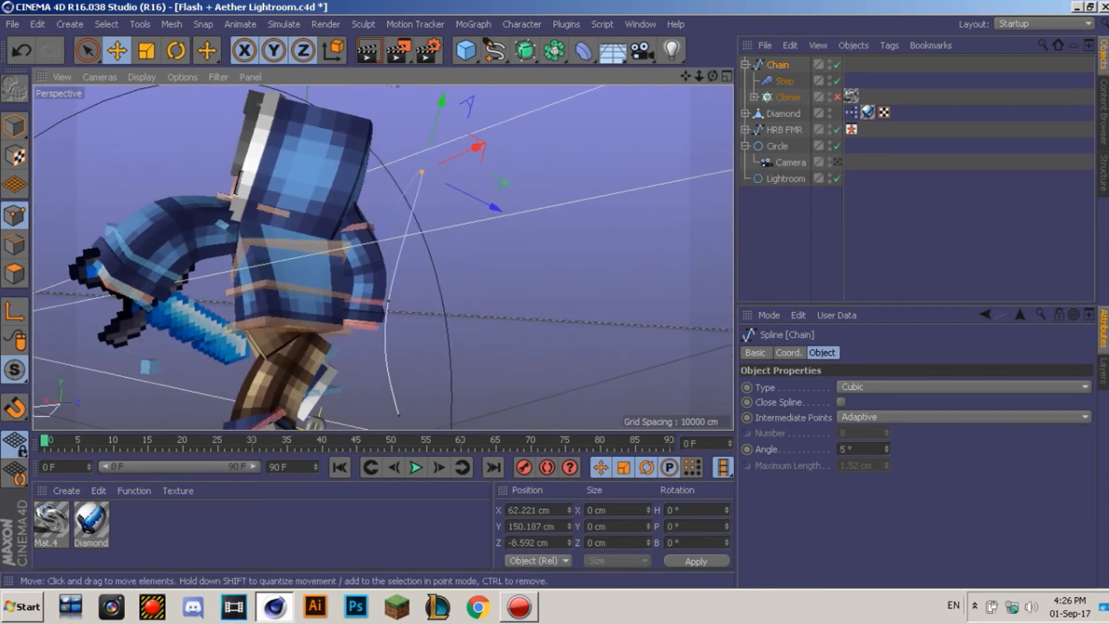
Step: Pull the lower spline points in toward the body and drag the bottom point far left
left_click(388, 301)
left_click_drag(388, 301, 353, 305)
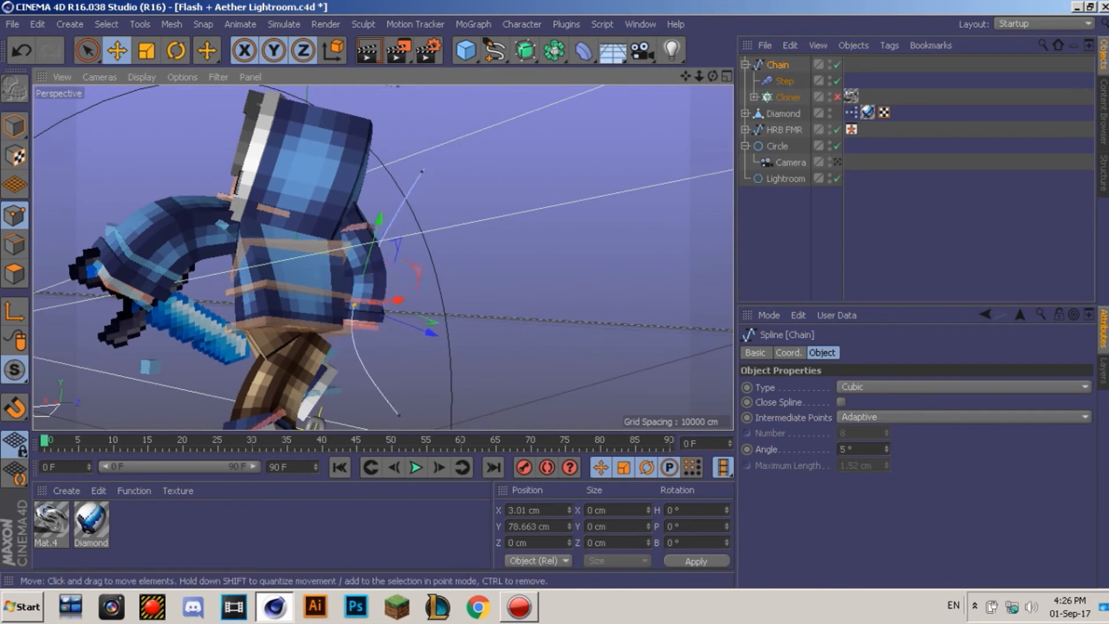
left_click_drag(427, 329, 339, 282)
left_click(444, 426)
left_click_drag(445, 426, 155, 353)
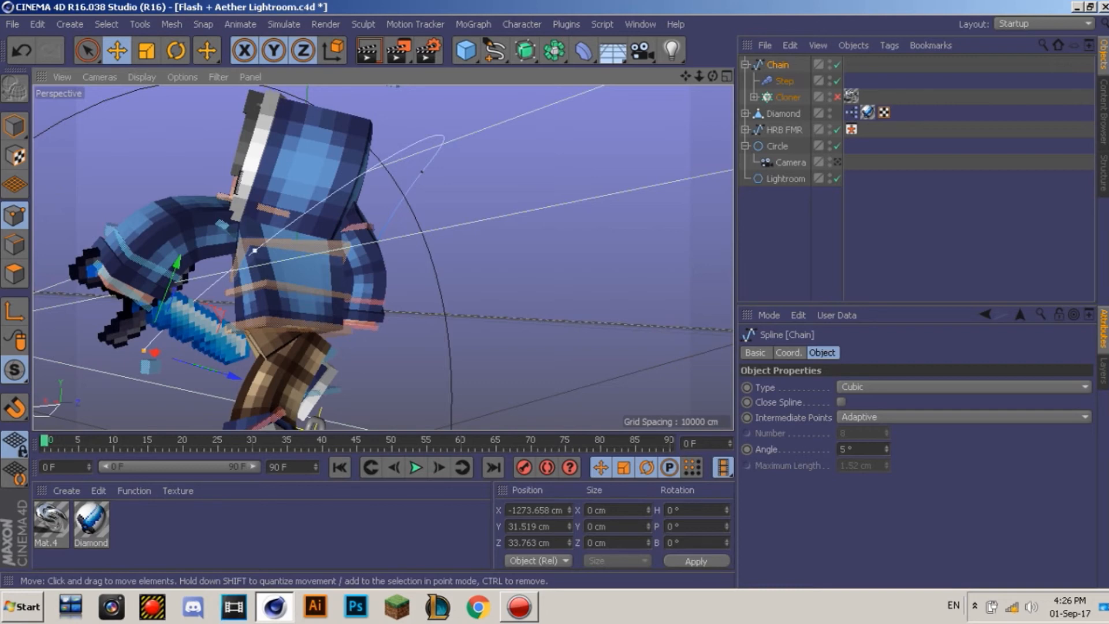
Step: Slide another chain spline point along X and check the result through the scene camera
left_click(254, 251)
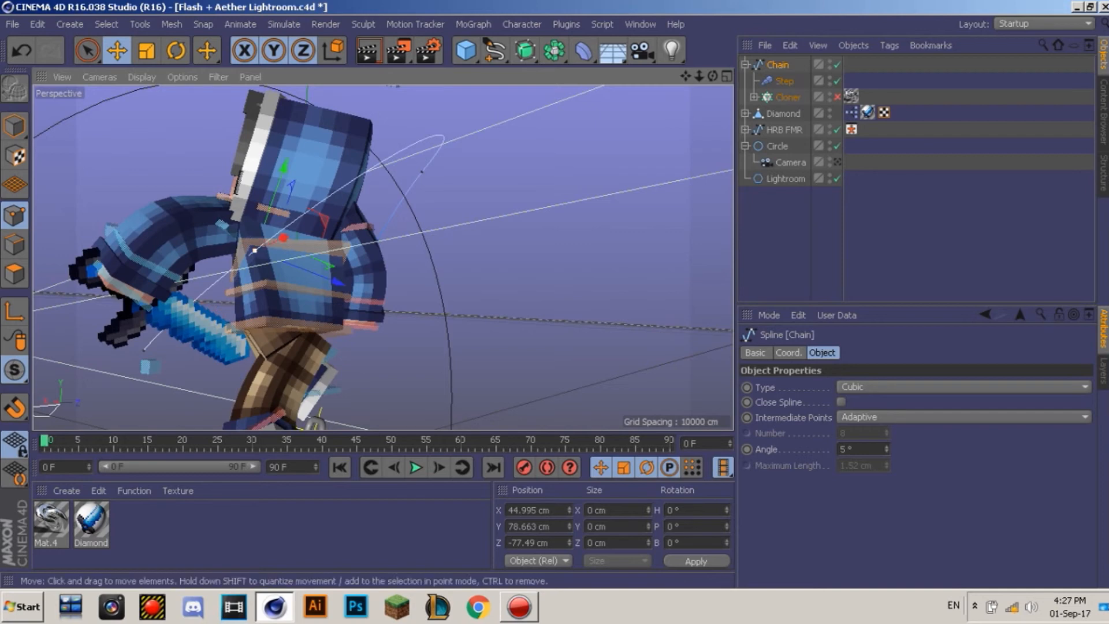
left_click_drag(283, 237, 202, 283)
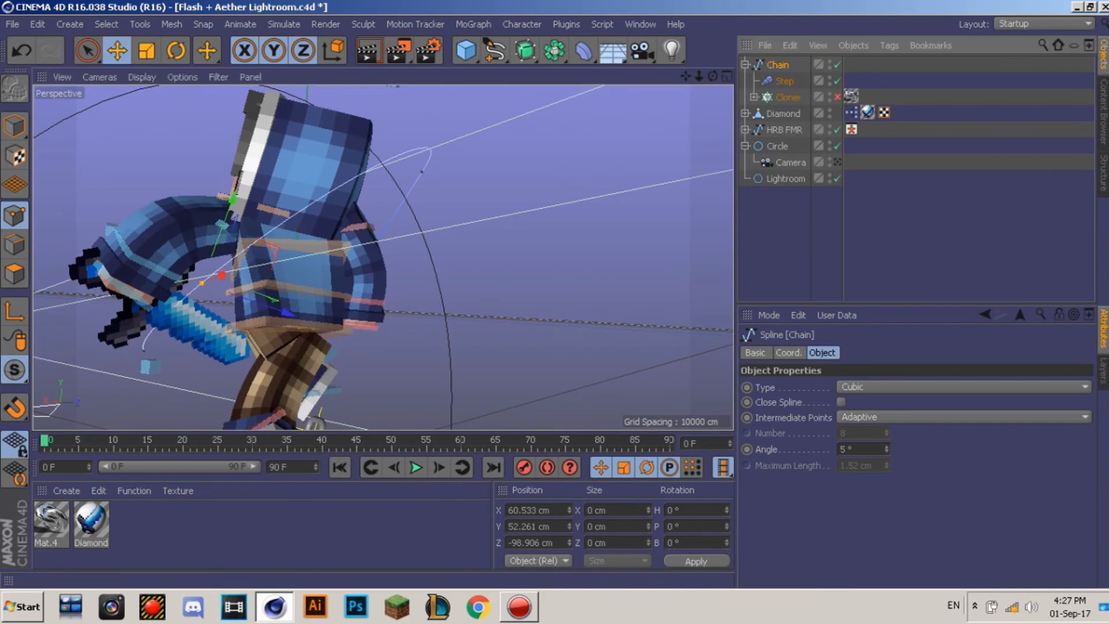
left_click(838, 162)
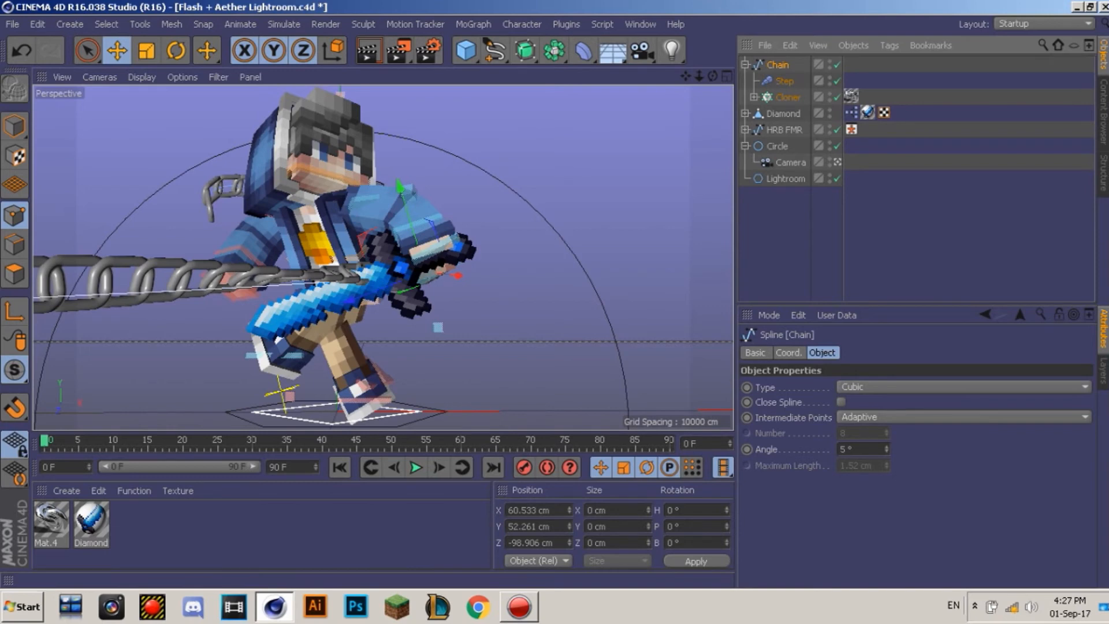
Step: Toggle the Step effector and the chain Cloner, then leave the camera view
left_click(791, 231)
left_click(785, 81)
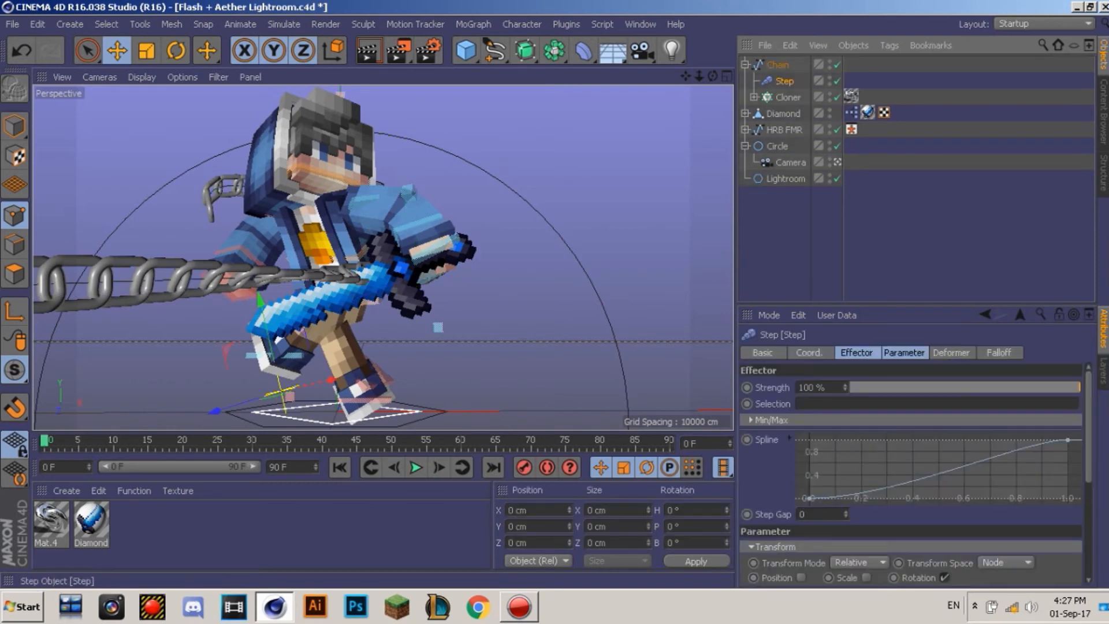
left_click(837, 81)
left_click(837, 97)
left_click(901, 225)
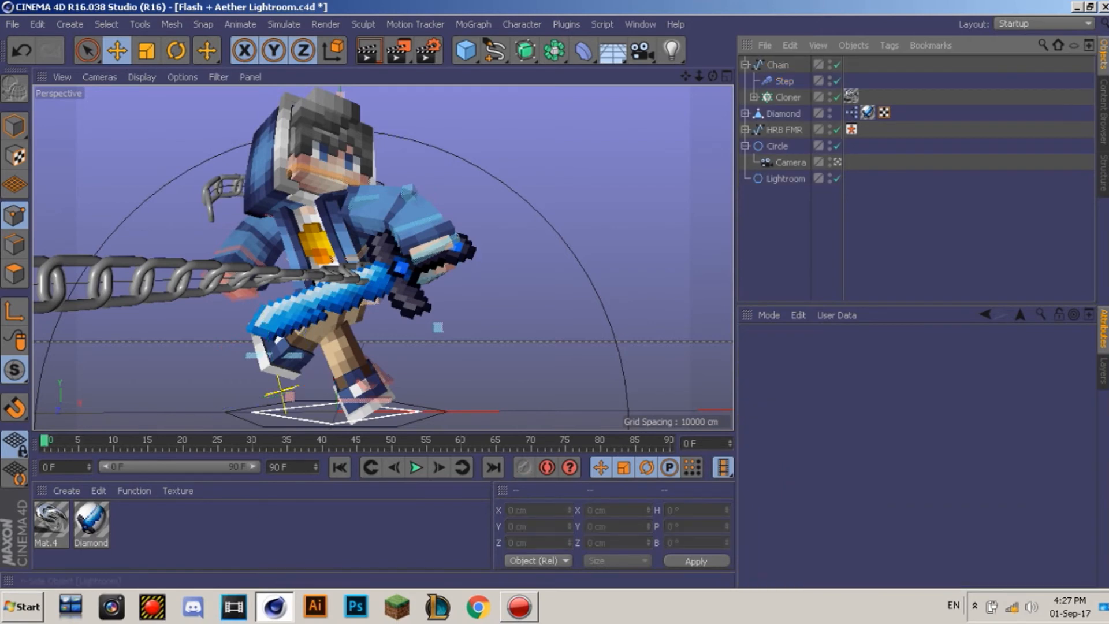
left_click(838, 162)
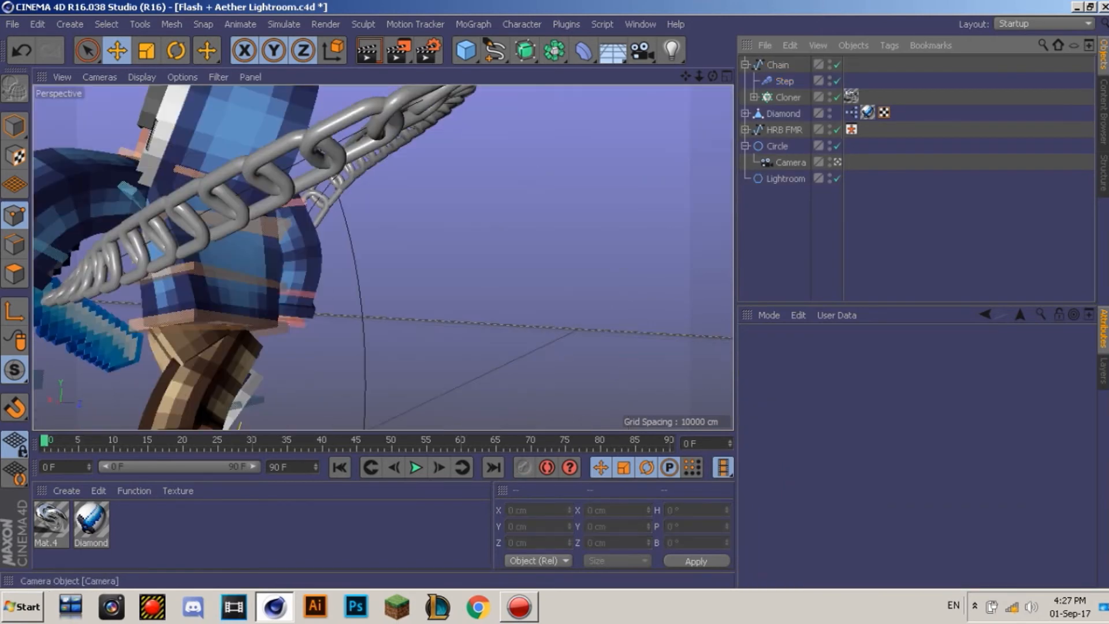
Step: Select the Chain spline with its cloned links hidden, undoing a stray point move
left_click_drag(713, 76, 670, 76)
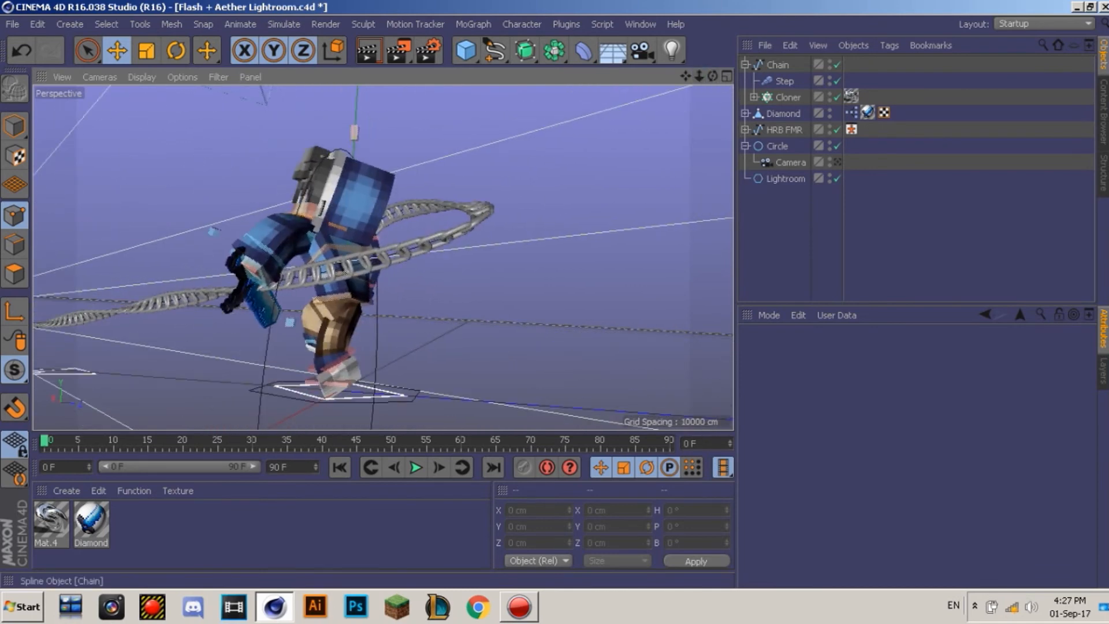
left_click(370, 262)
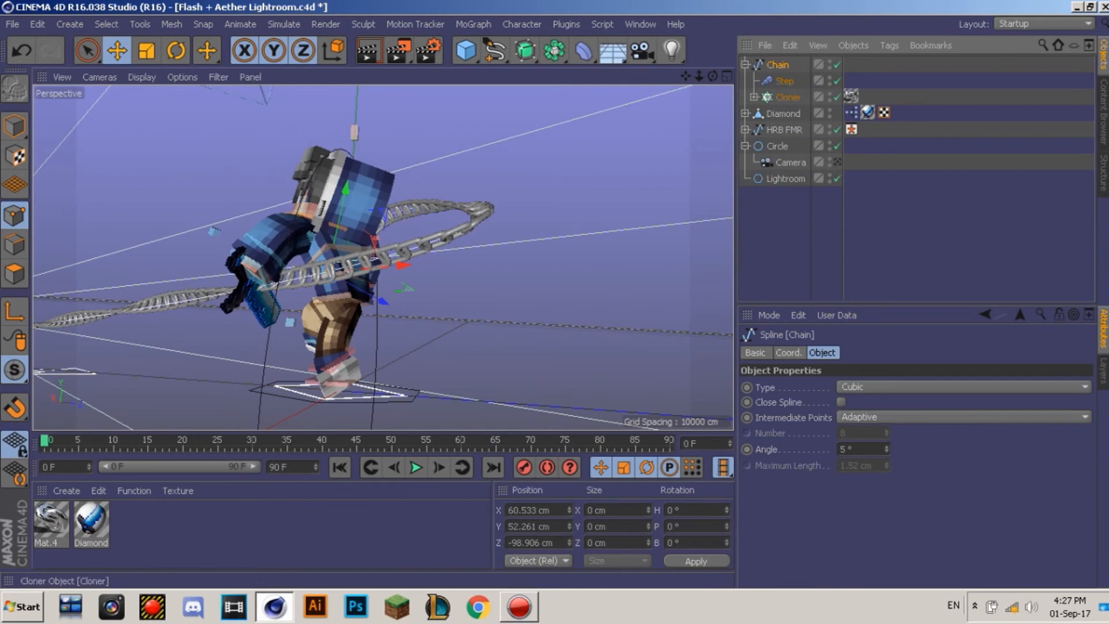
left_click(837, 97)
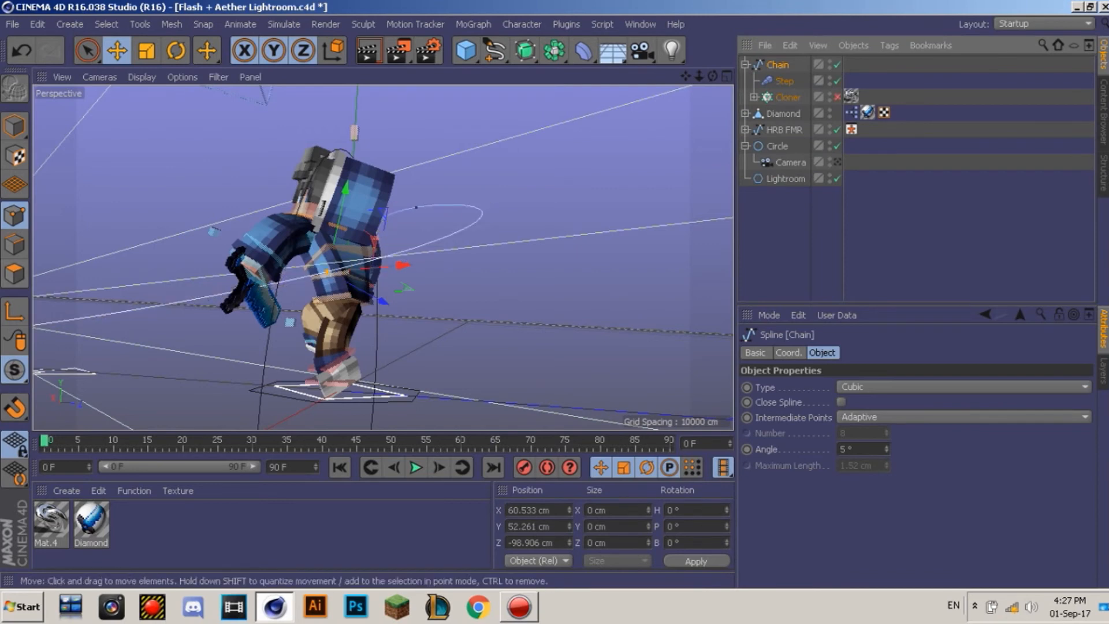
left_click_drag(685, 75, 1068, 70)
left_click_drag(724, 282, 700, 283)
key("ctrl+z")
Step: Drag the chain's far-left end point beside the sword arm (X 3.916, Y 20.04, Z -115.572 cm)
left_click(101, 335)
left_click_drag(152, 335, 715, 338)
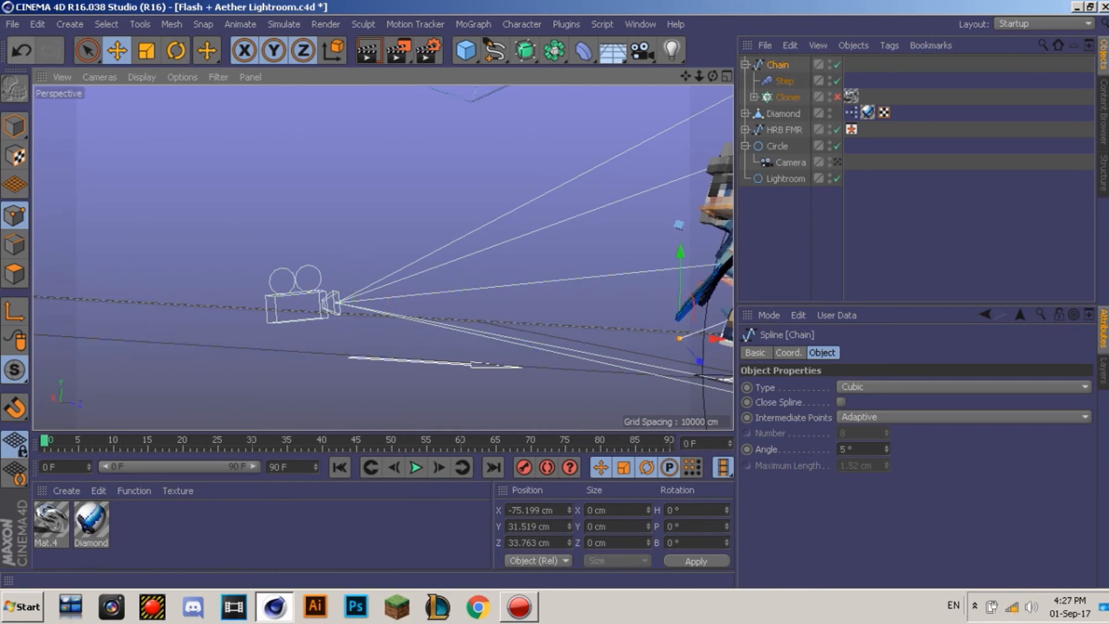
left_click_drag(685, 75, 385, 117)
left_click_drag(713, 76, 520, 95)
left_click_drag(494, 412, 281, 353)
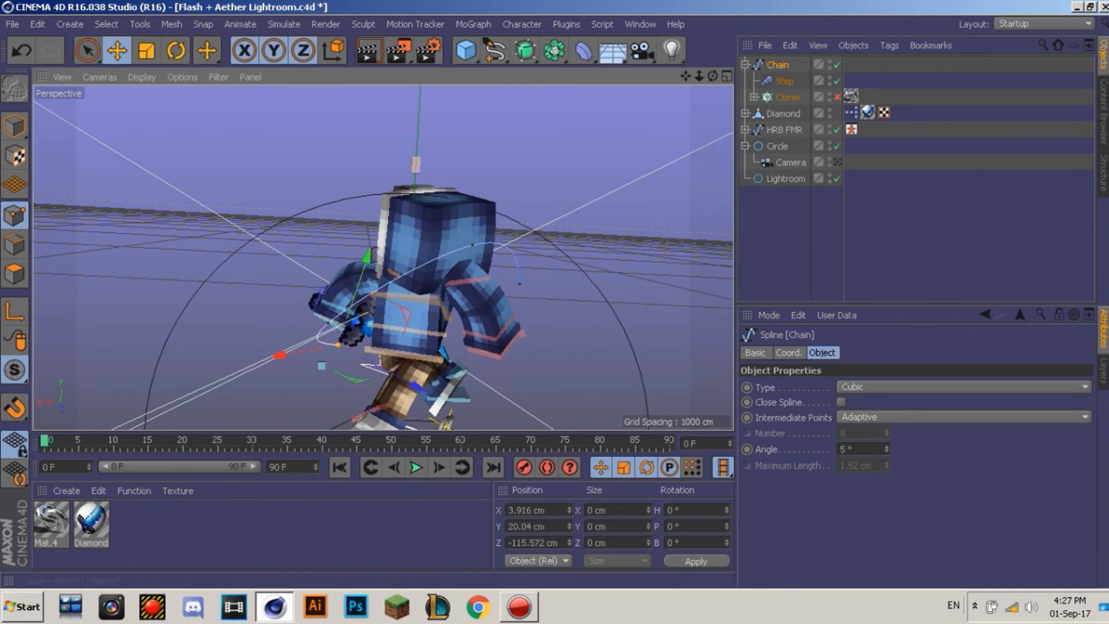
Step: Return to the camera view with cloned chain links on and reselect the Chain spline
left_click(837, 162)
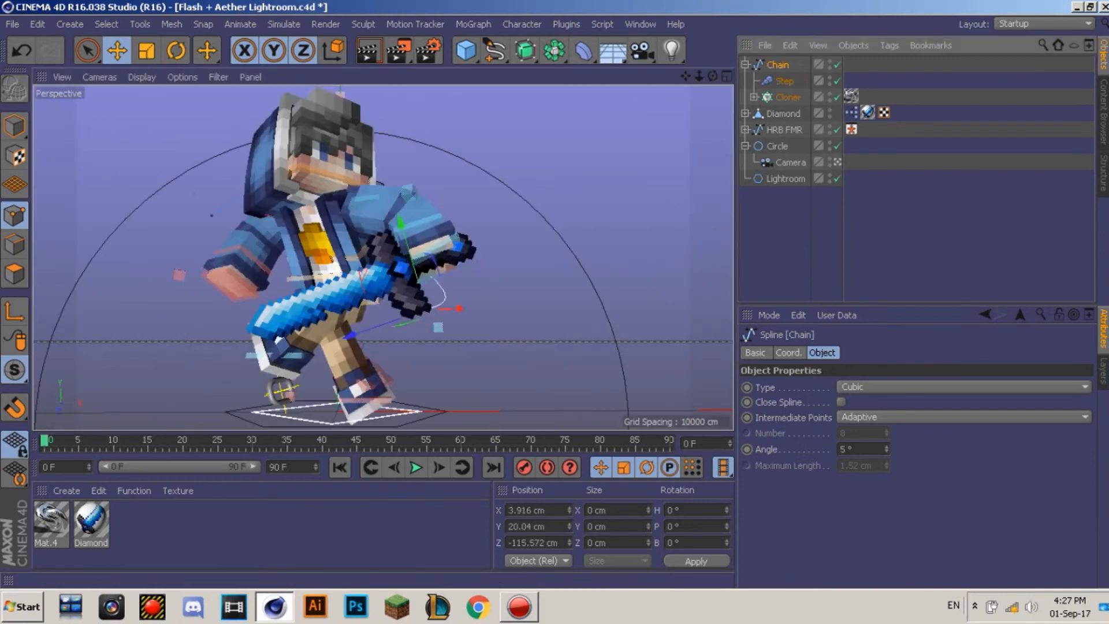
left_click(837, 97)
left_click(837, 232)
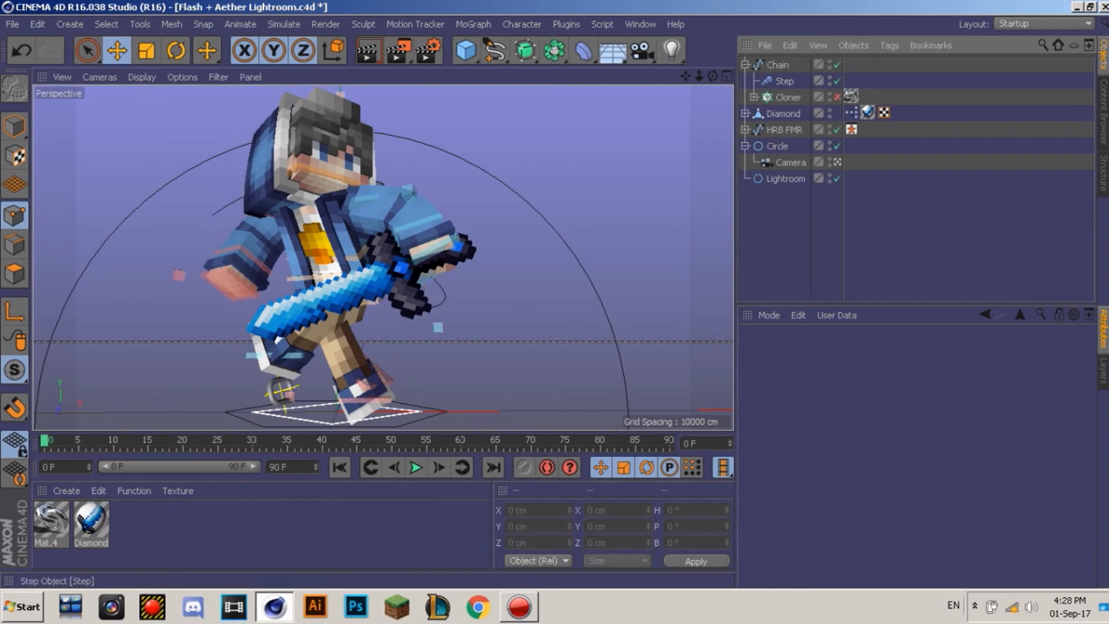
left_click(784, 81)
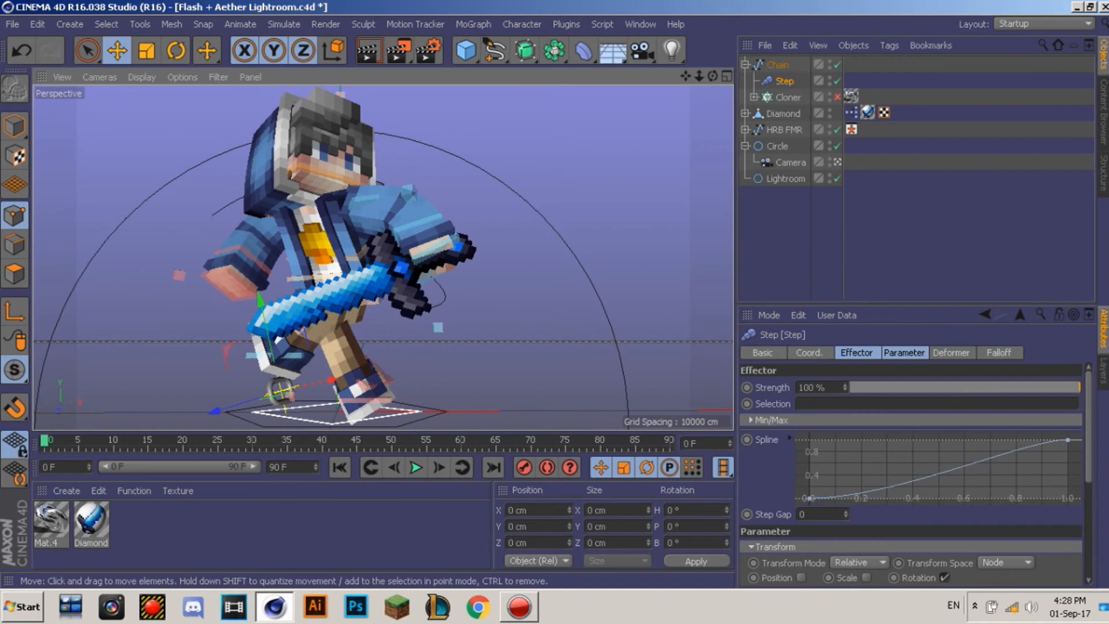
left_click(777, 65)
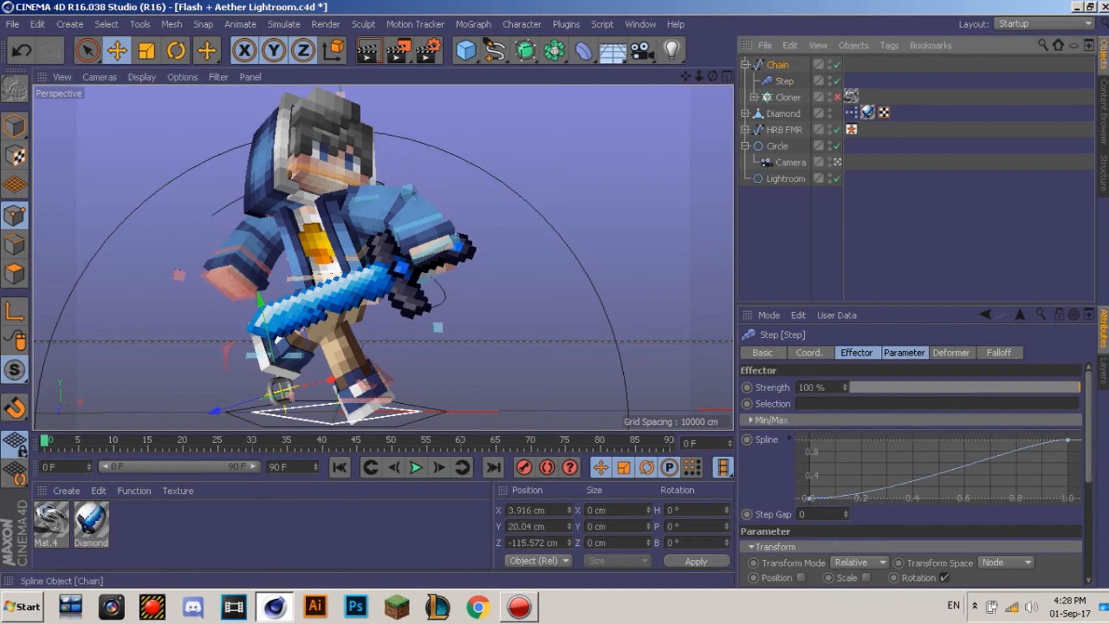
Step: Adjust the chain point near the sword hilt, then return to Model mode and collapse the Chain group
left_click(211, 216)
left_click_drag(212, 215, 215, 275)
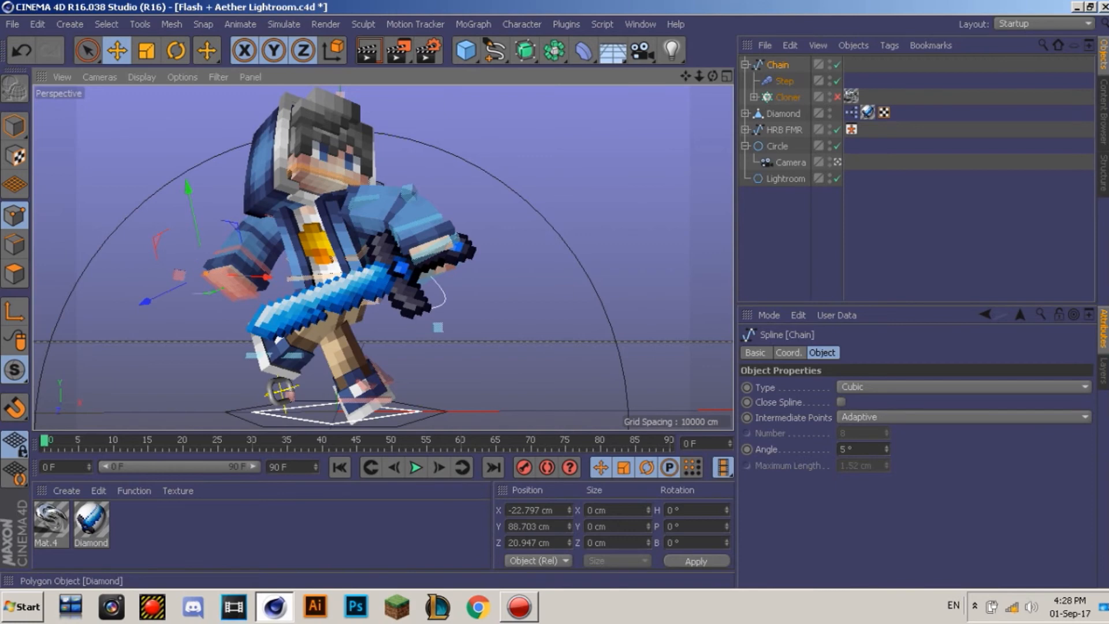
left_click(837, 97)
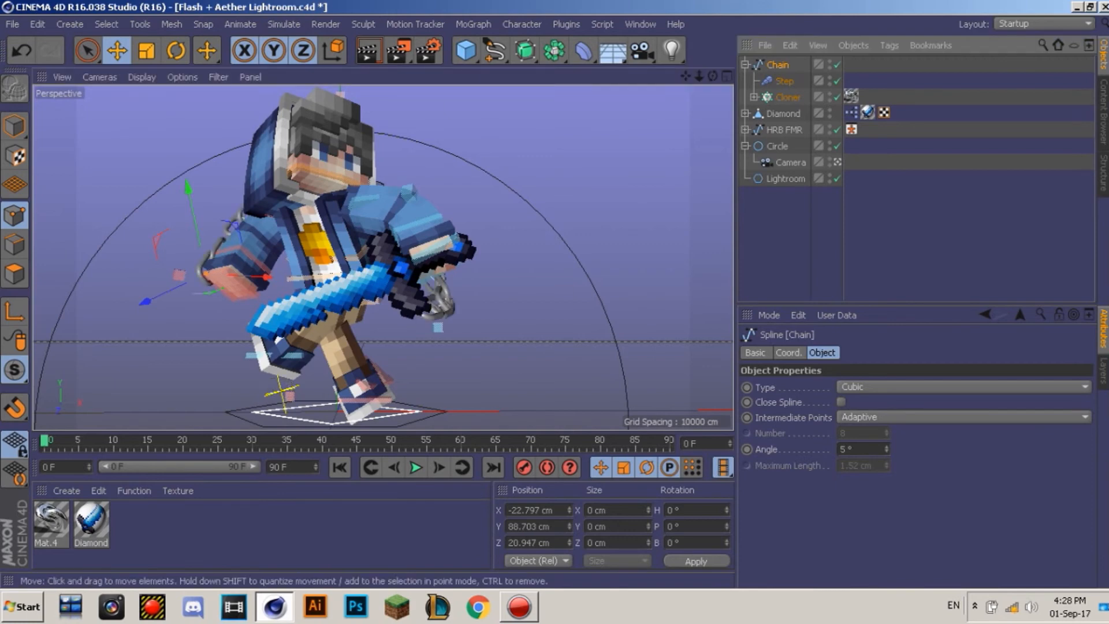
left_click_drag(204, 274, 202, 242)
left_click(14, 126)
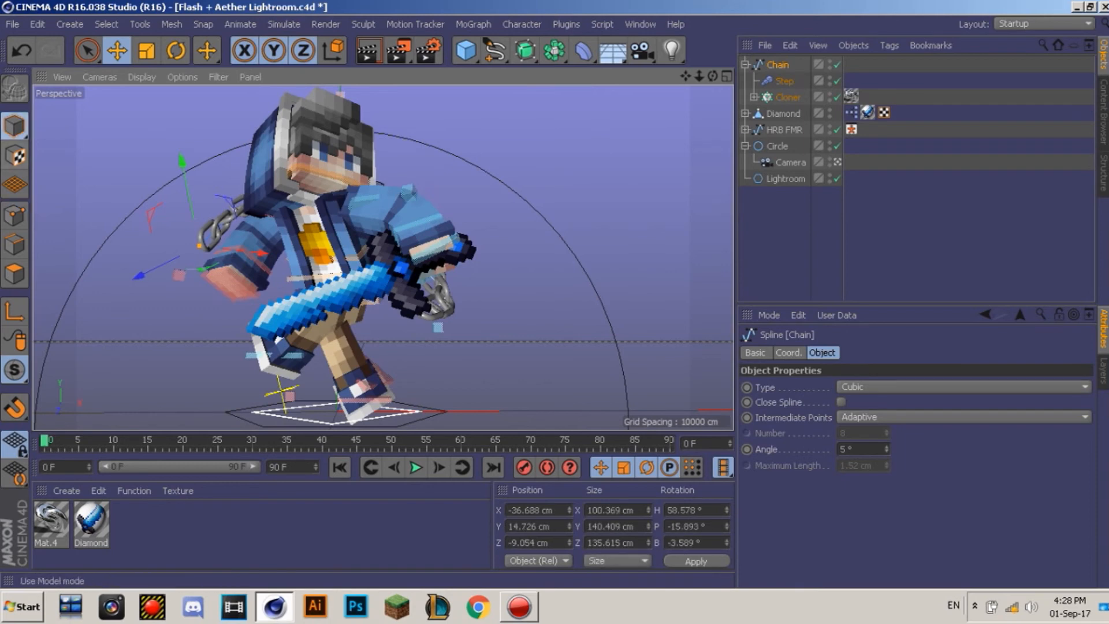
left_click(855, 240)
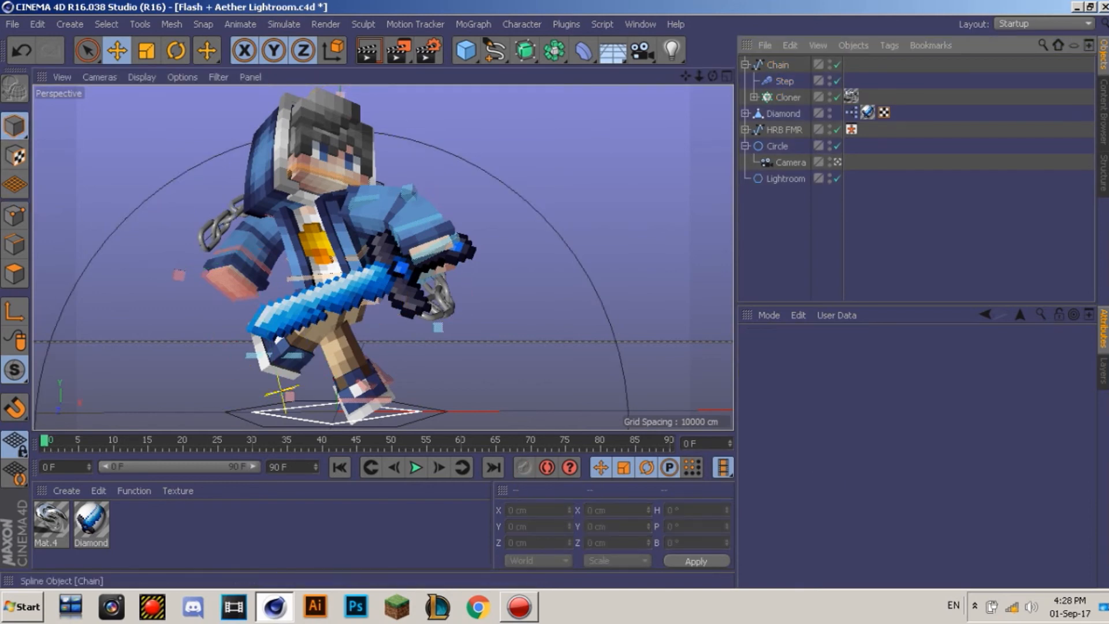
left_click(745, 65)
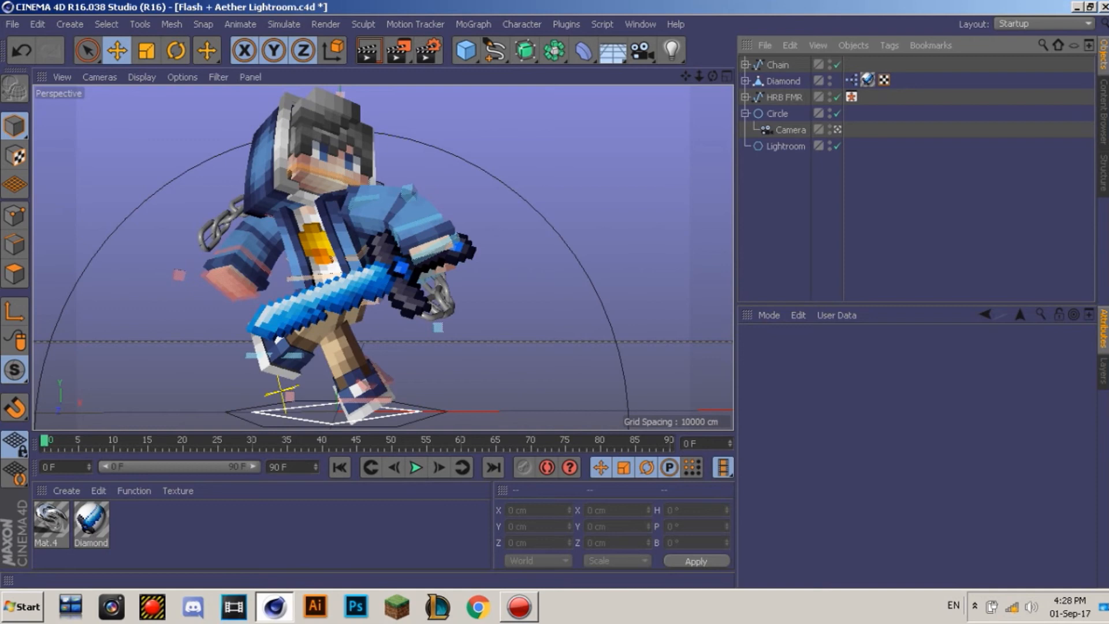
Step: Browse the Lib4D folder on the Photoshop Stuff drive in the Open File dialog
key("ctrl+o")
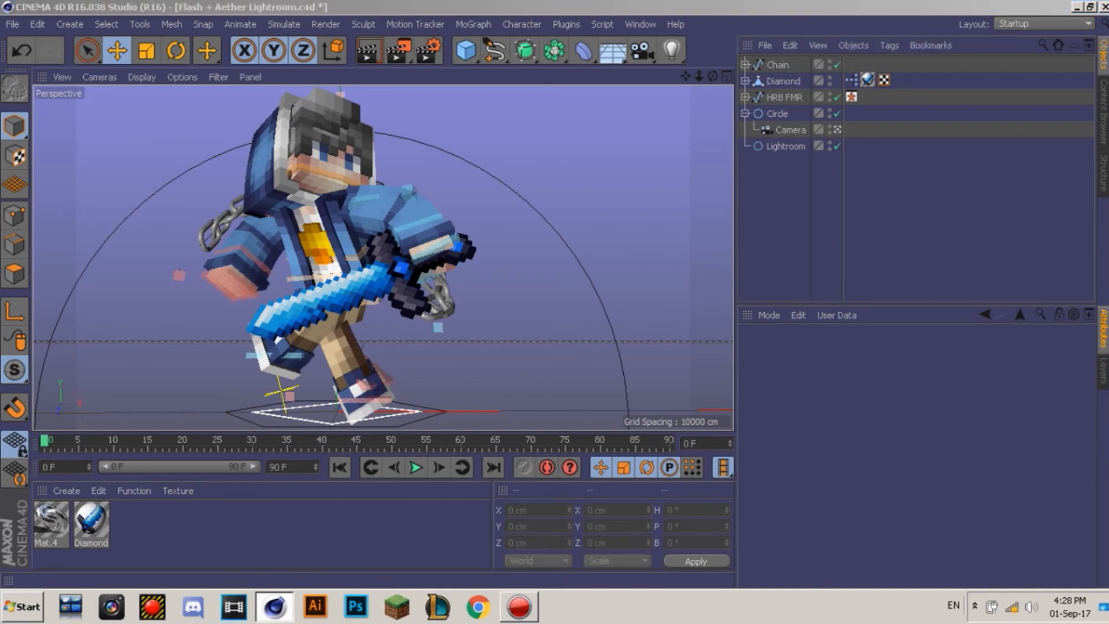
left_click(185, 48)
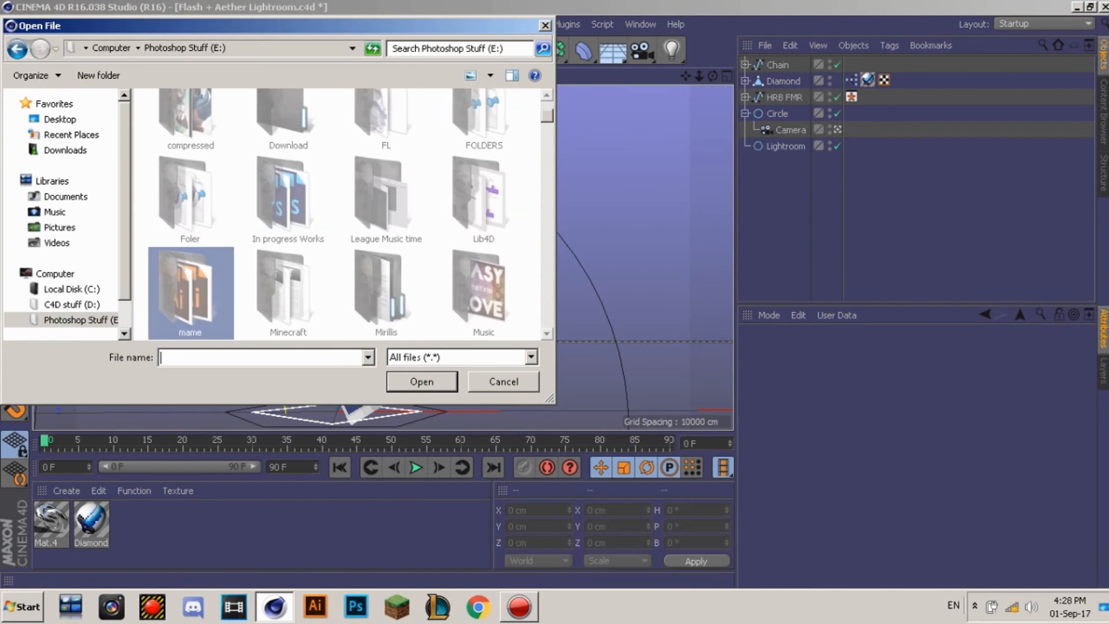
double_click(484, 199)
scroll(341, 214, "down", 5)
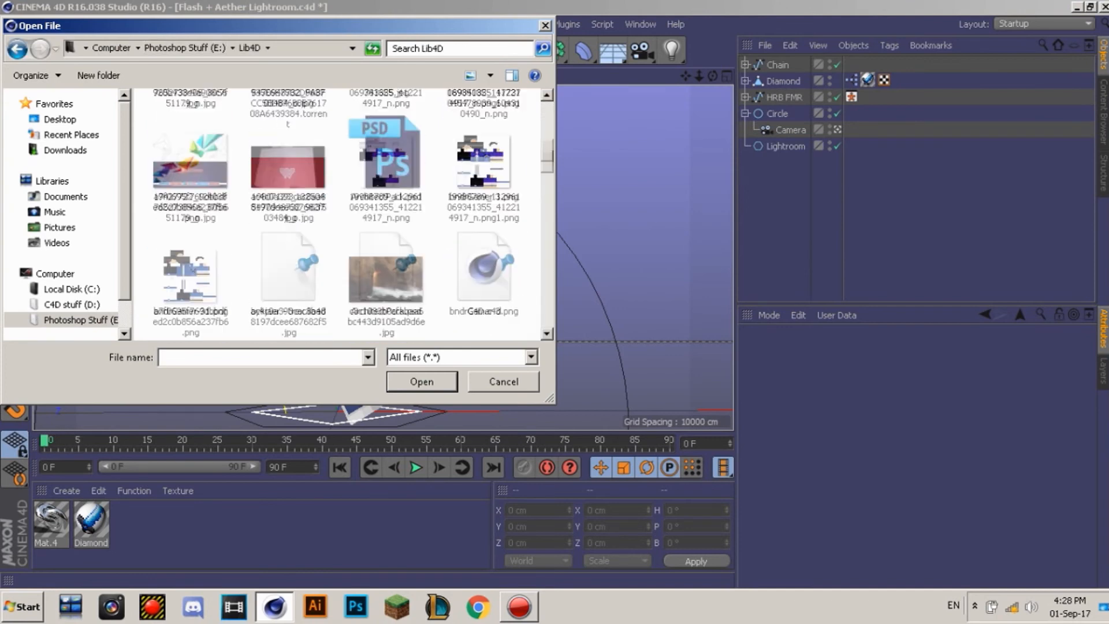
scroll(341, 214, "down", 3)
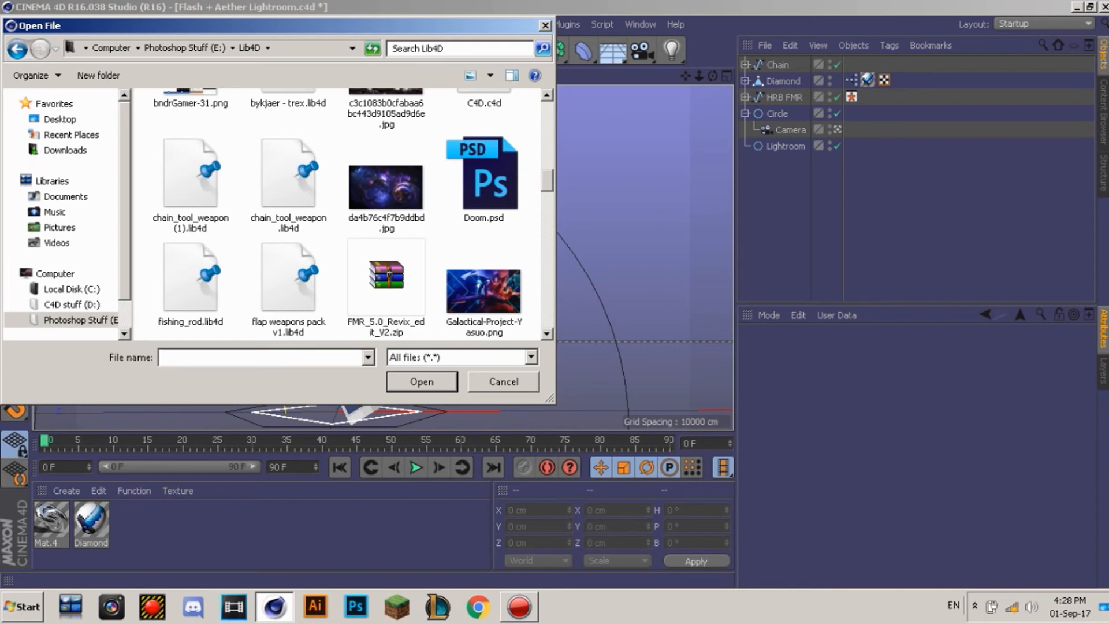
scroll(340, 214, "down", 2)
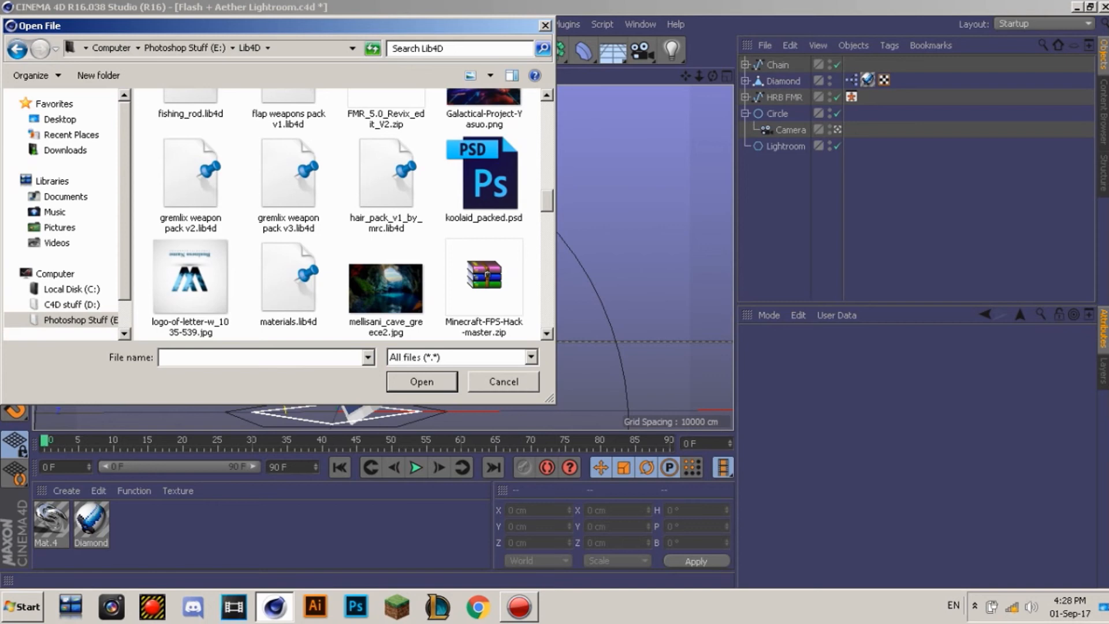
scroll(341, 213, "down", 3)
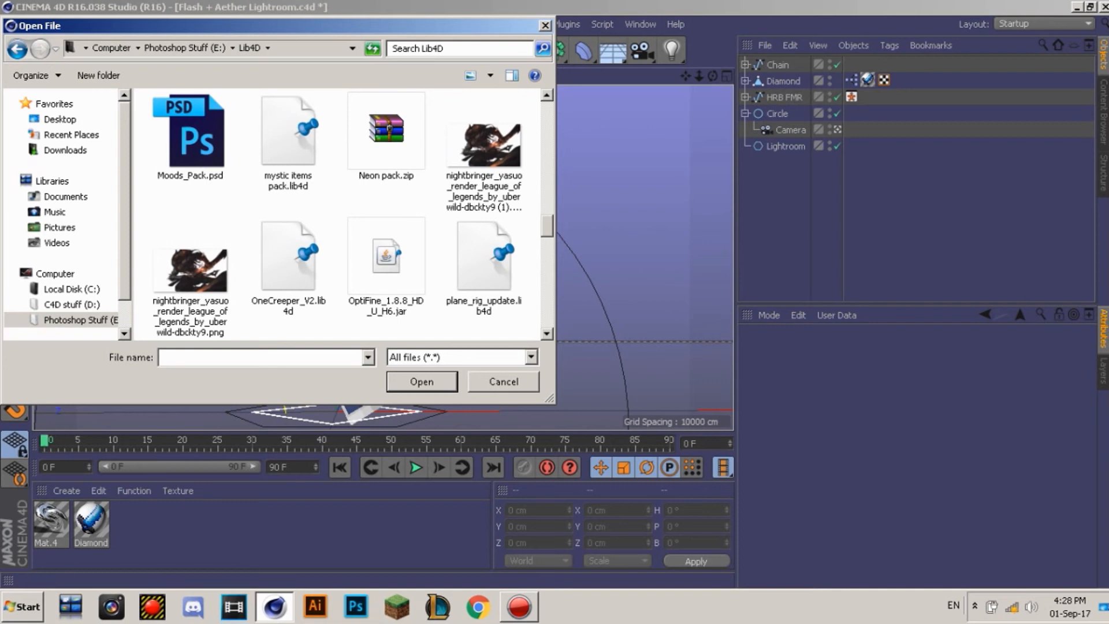
scroll(341, 214, "down", 3)
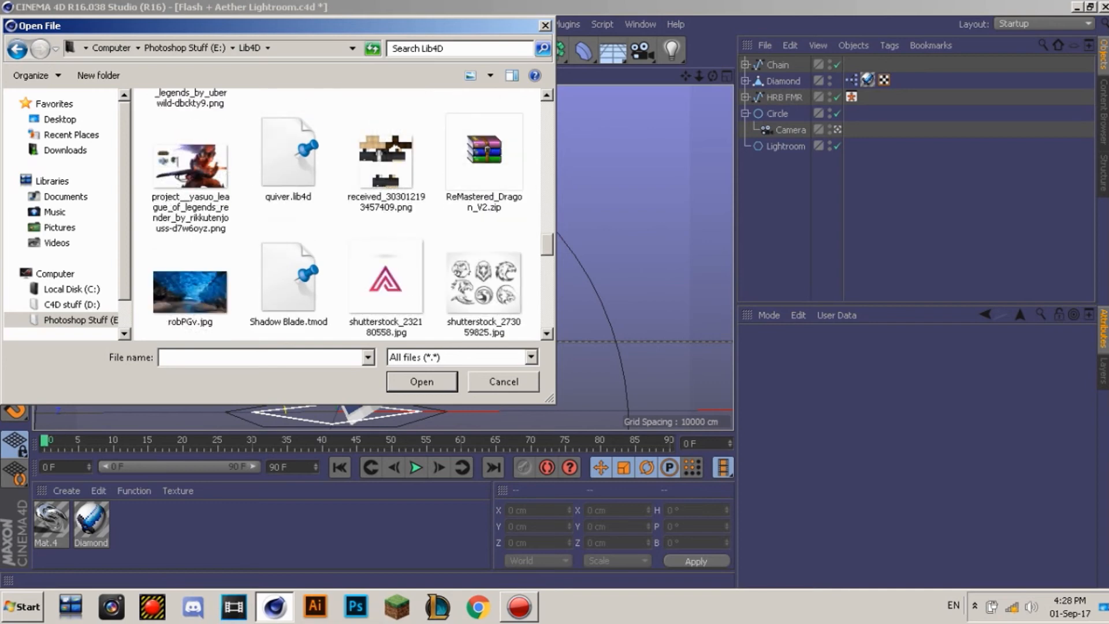
scroll(341, 214, "down", 6)
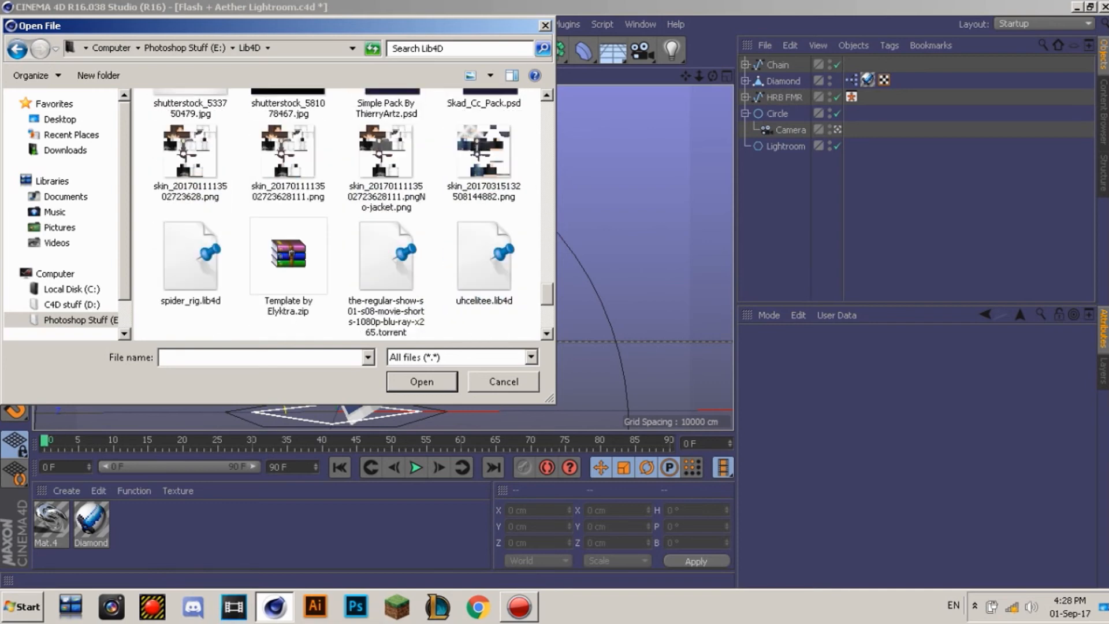
scroll(341, 214, "down", 5)
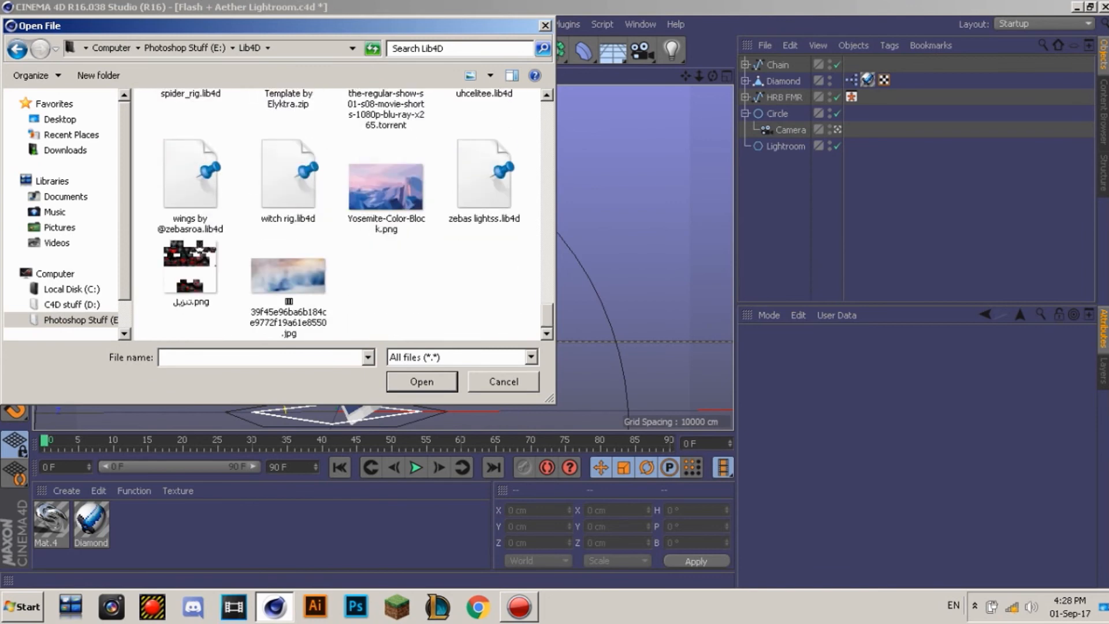
scroll(340, 214, "up", 4)
scroll(341, 213, "down", 1)
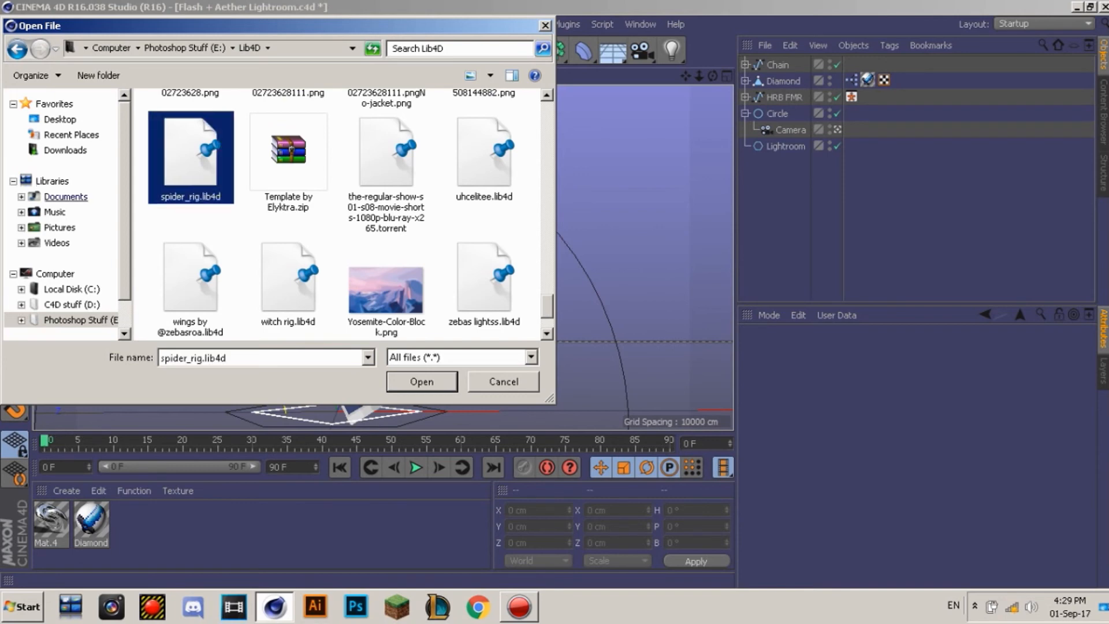
Step: Load Wanted Paper Rig.lib4d from Downloads into the Content Browser
left_click(66, 150)
double_click(150, 26)
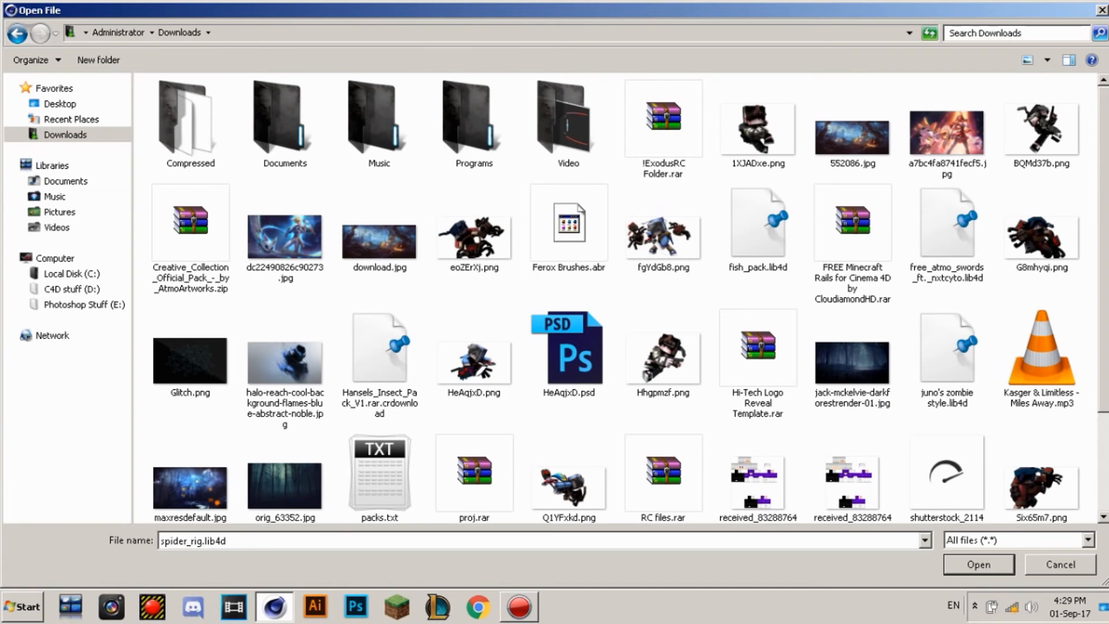
scroll(615, 297, "down", 2)
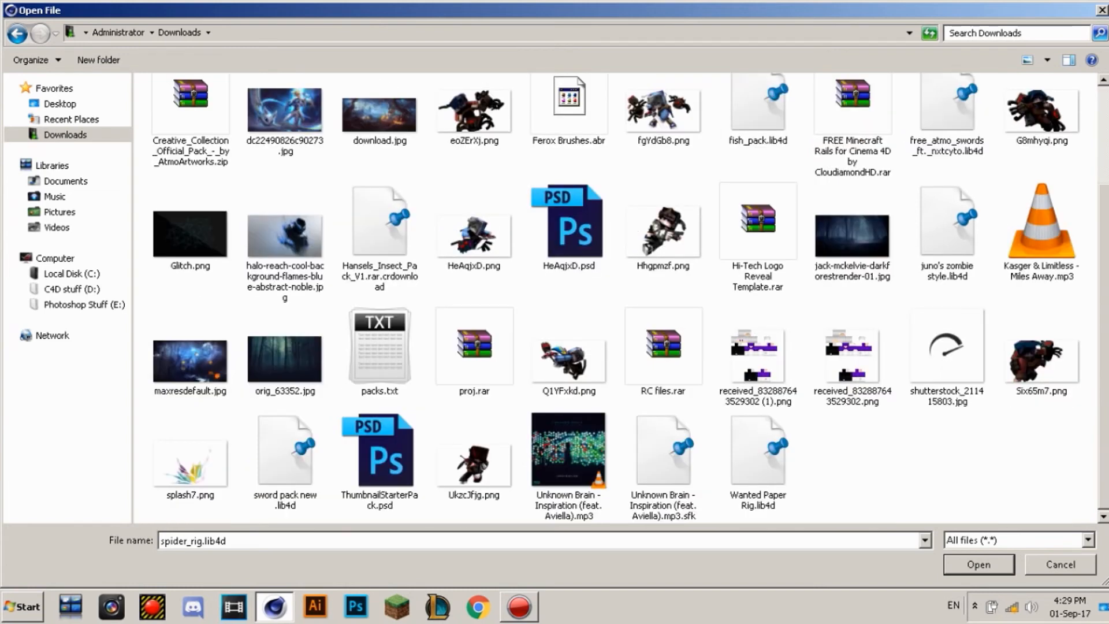
double_click(758, 453)
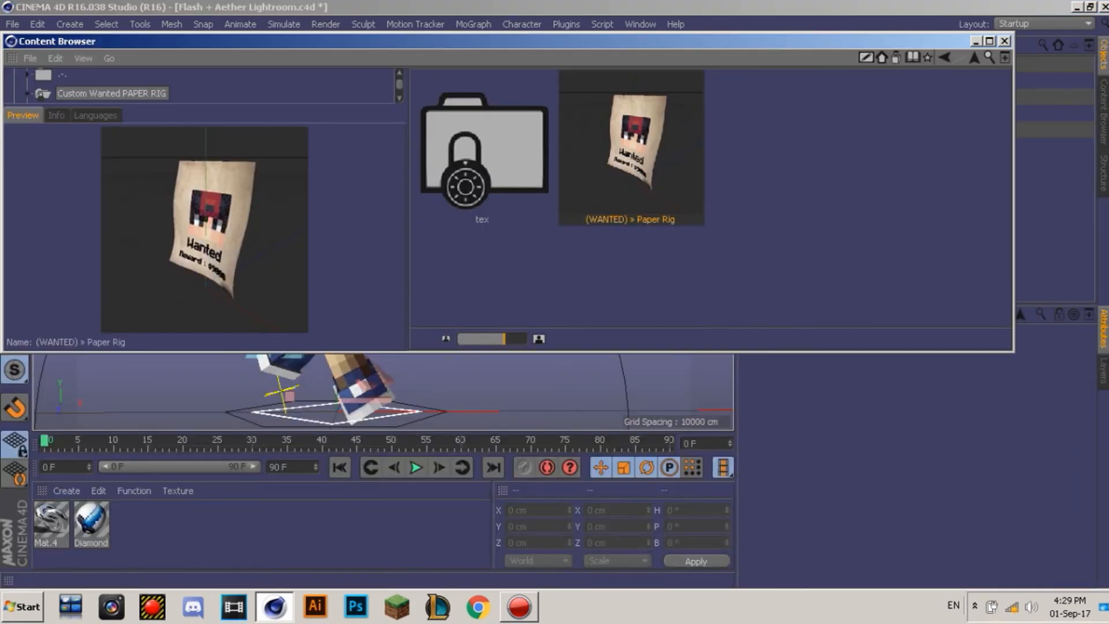
Step: Place the (WANTED) Paper Rig left of the character, tilt it, and browse for its Head image
left_click(1004, 41)
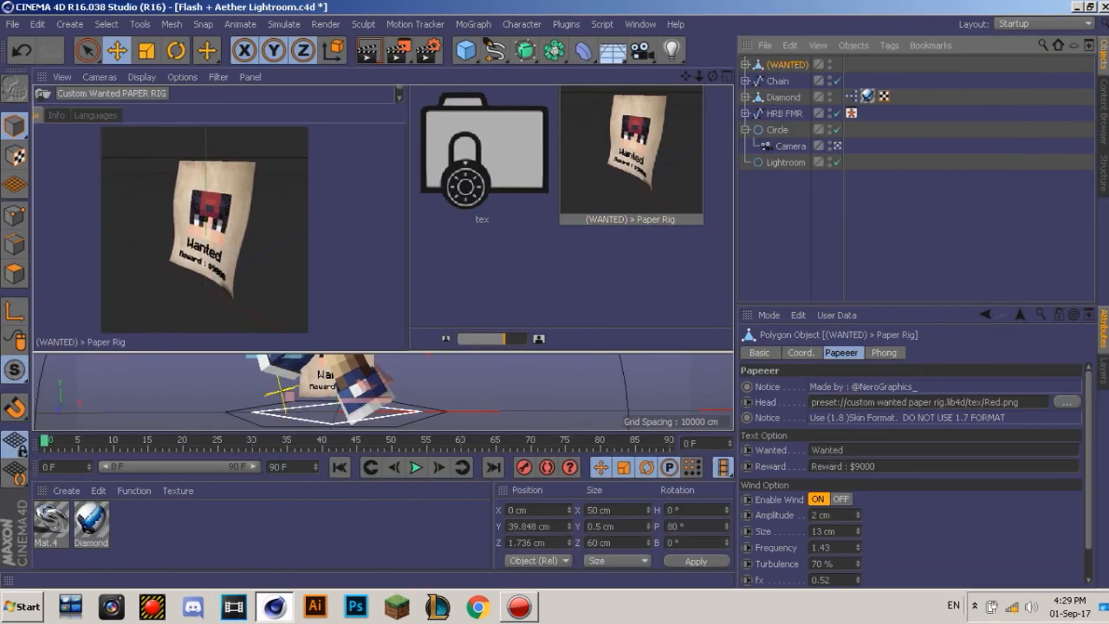
left_click_drag(436, 352, 298, 352)
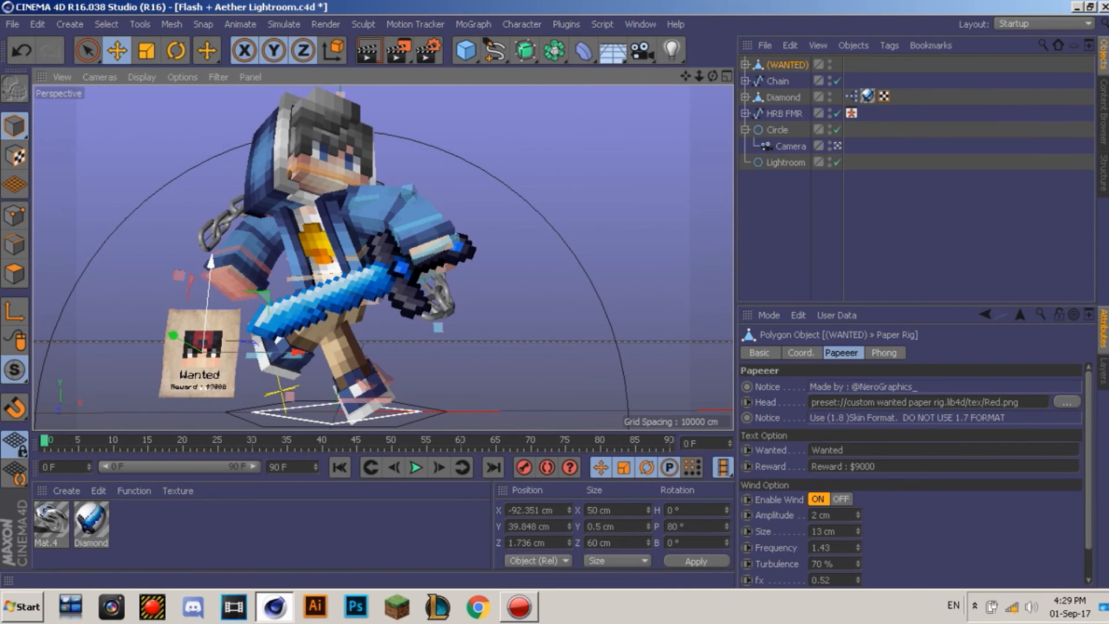
key("r")
key("e")
left_click_drag(240, 262, 169, 368)
key("e")
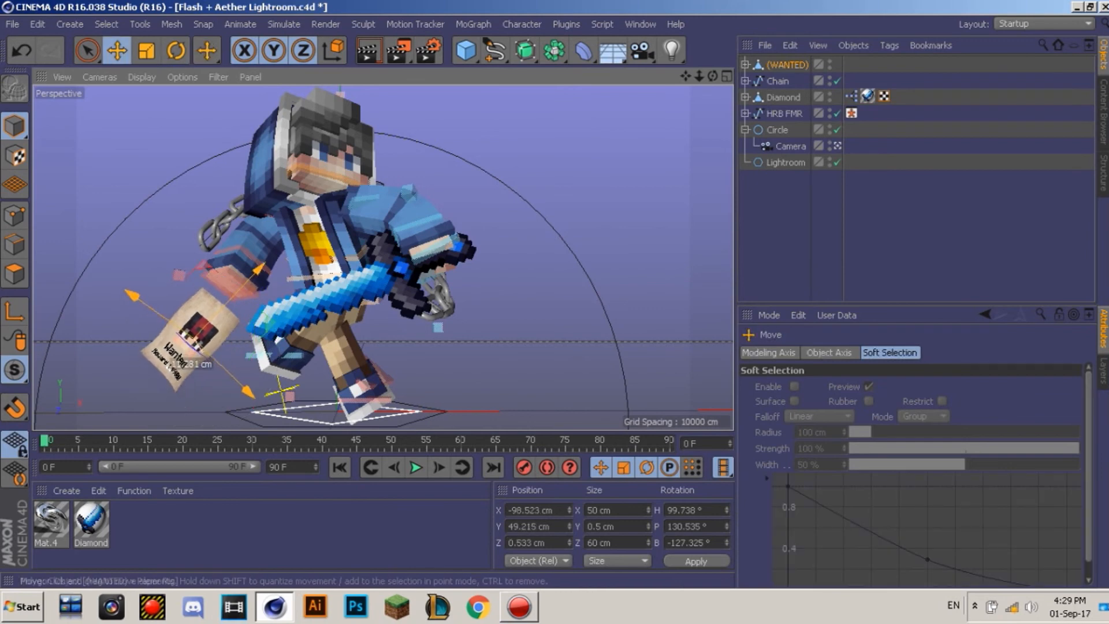
left_click(777, 81)
left_click(786, 65)
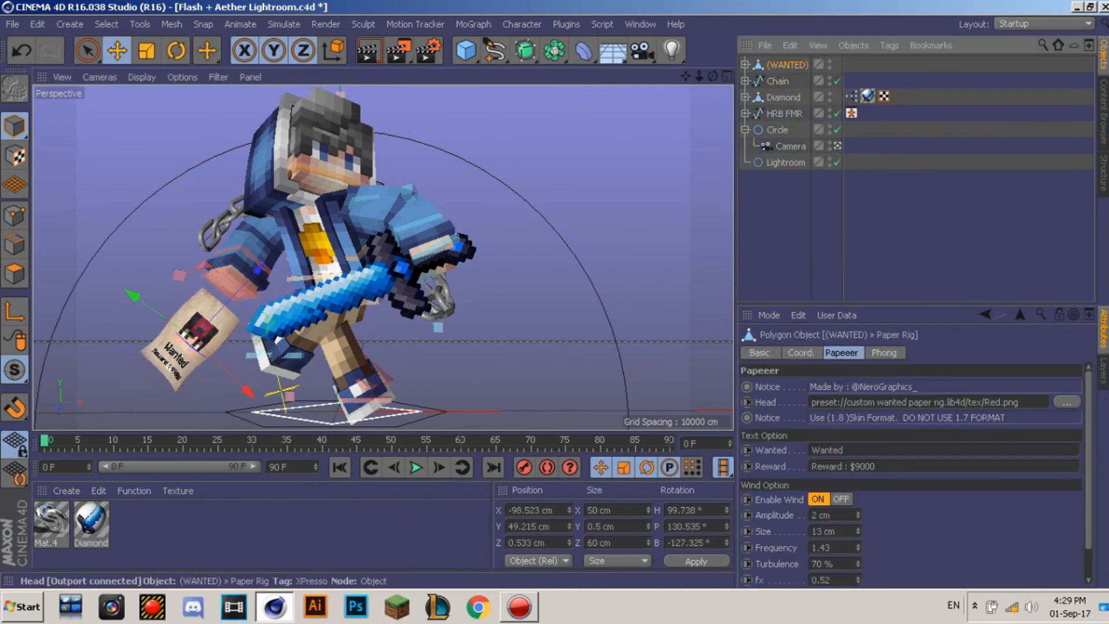
left_click(1066, 402)
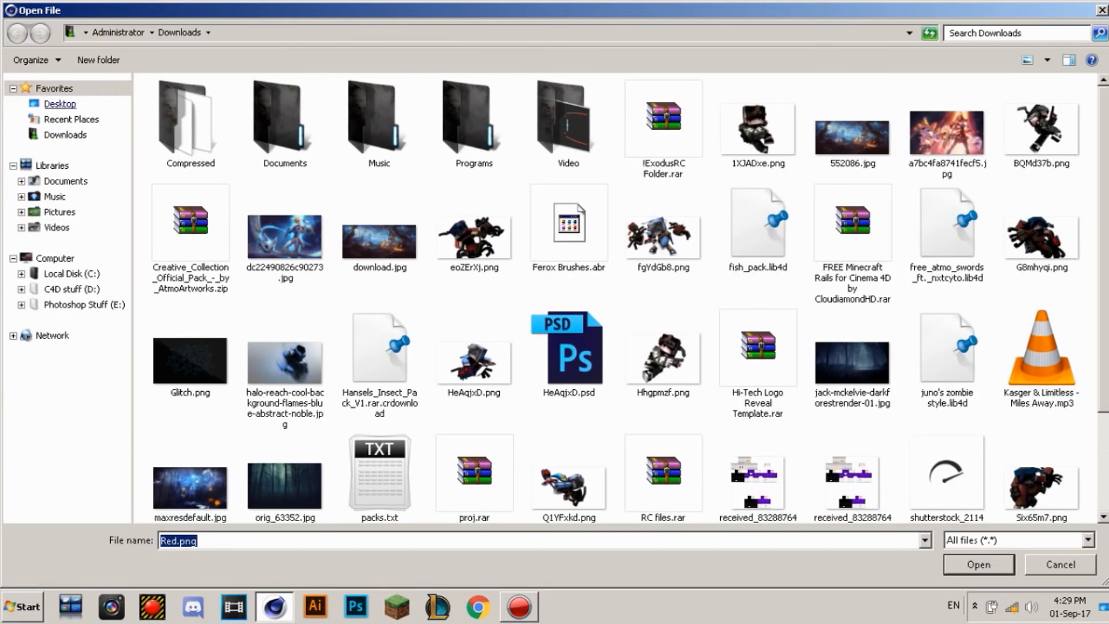
Step: Set Quackload.png from the Desktop as the wanted poster's head image
left_click(60, 104)
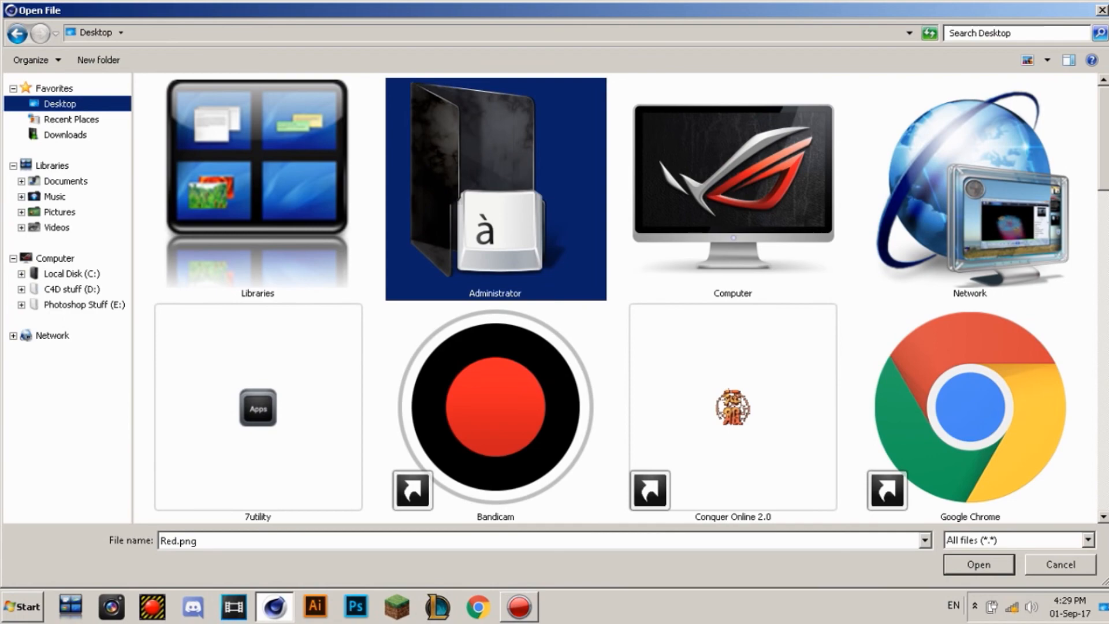
scroll(733, 185, "down", 8)
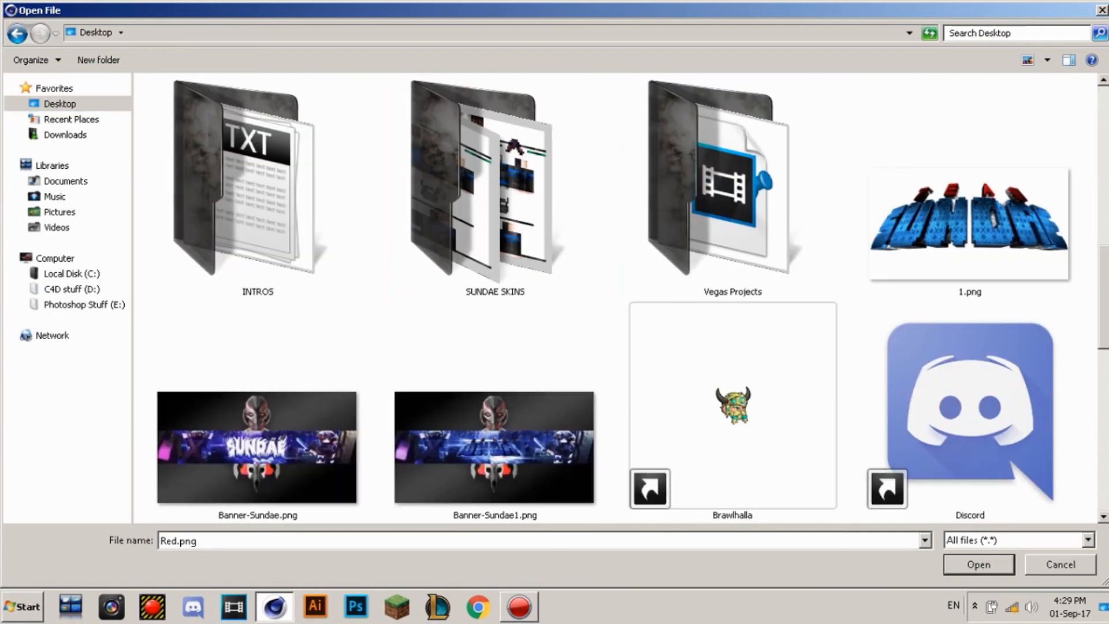
scroll(615, 298, "down", 5)
double_click(969, 478)
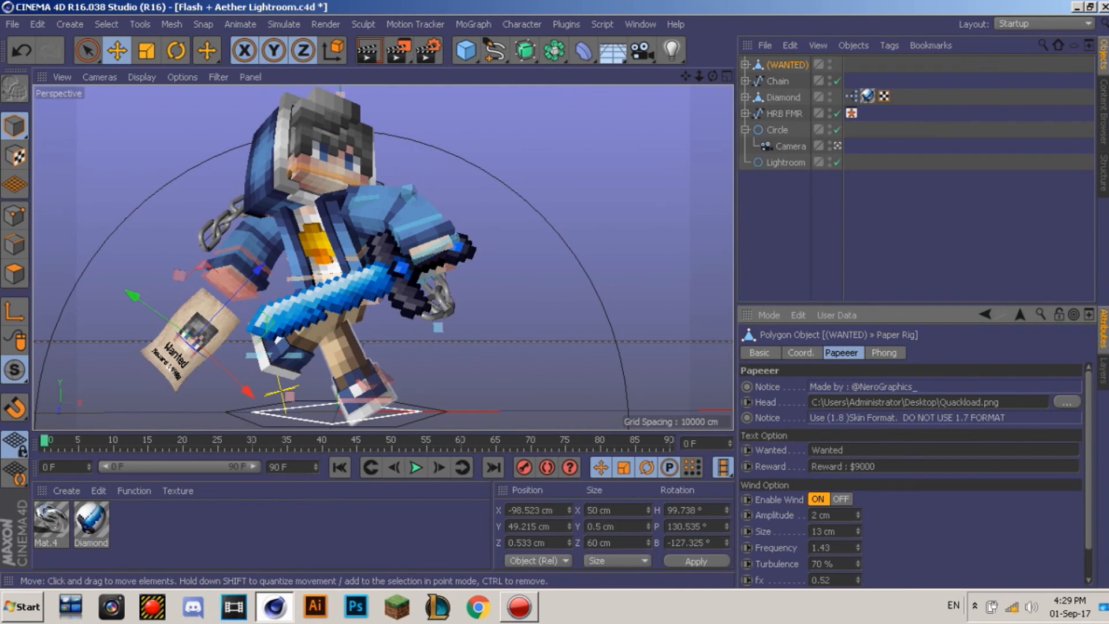
left_click(519, 248)
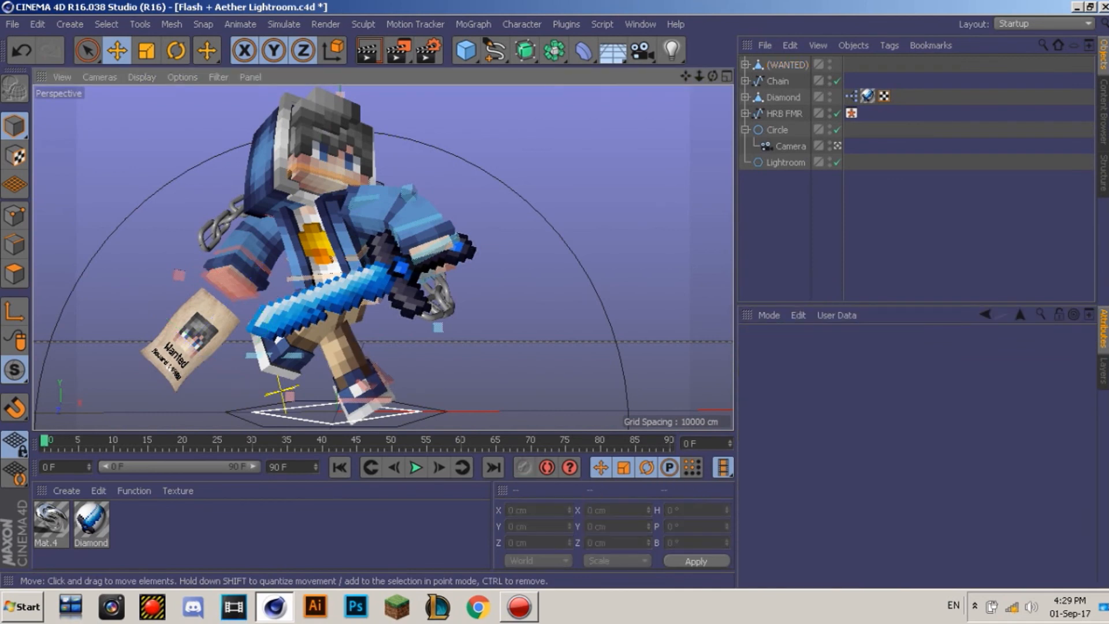
Step: Move the wanted poster slightly up toward the character's hand
left_click(170, 368)
left_click_drag(169, 368, 179, 357)
left_click(514, 242)
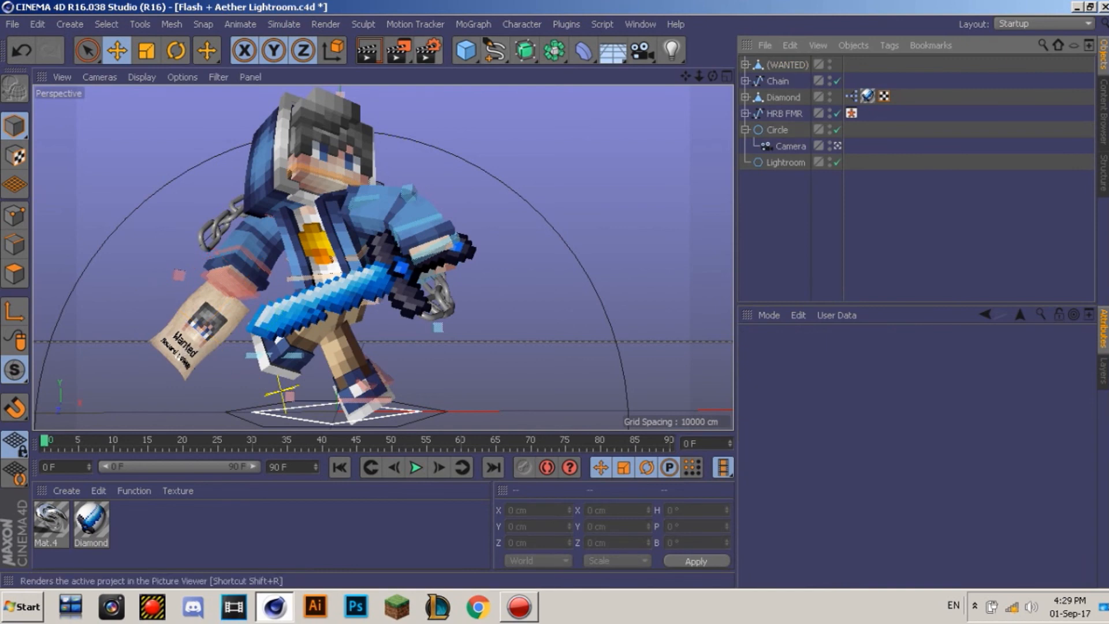
left_click(191, 342)
left_click(889, 231)
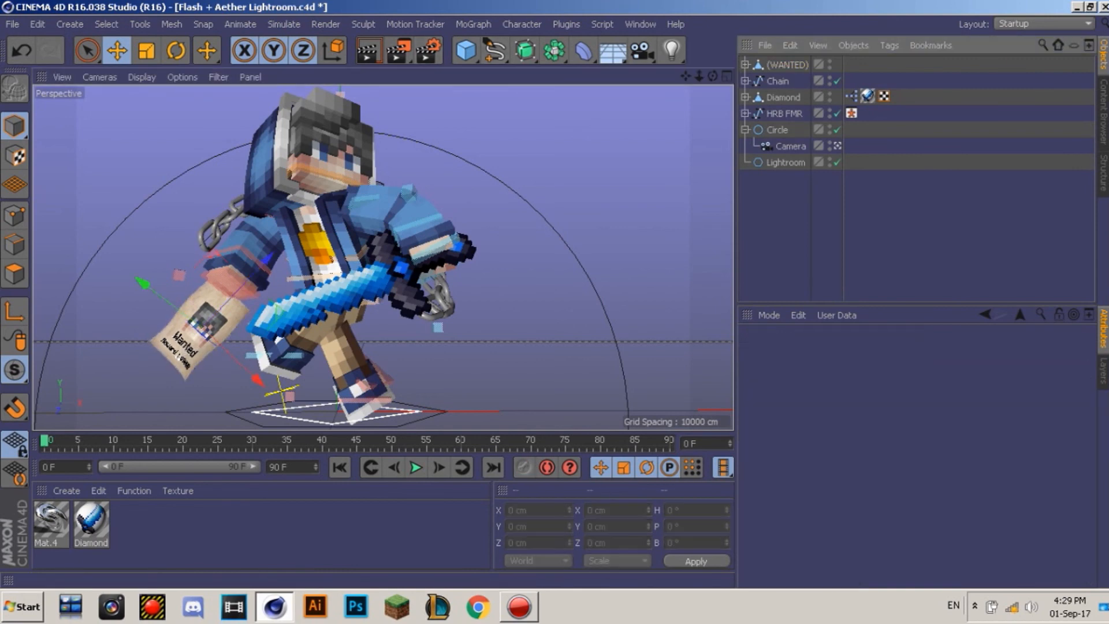
left_click(428, 50)
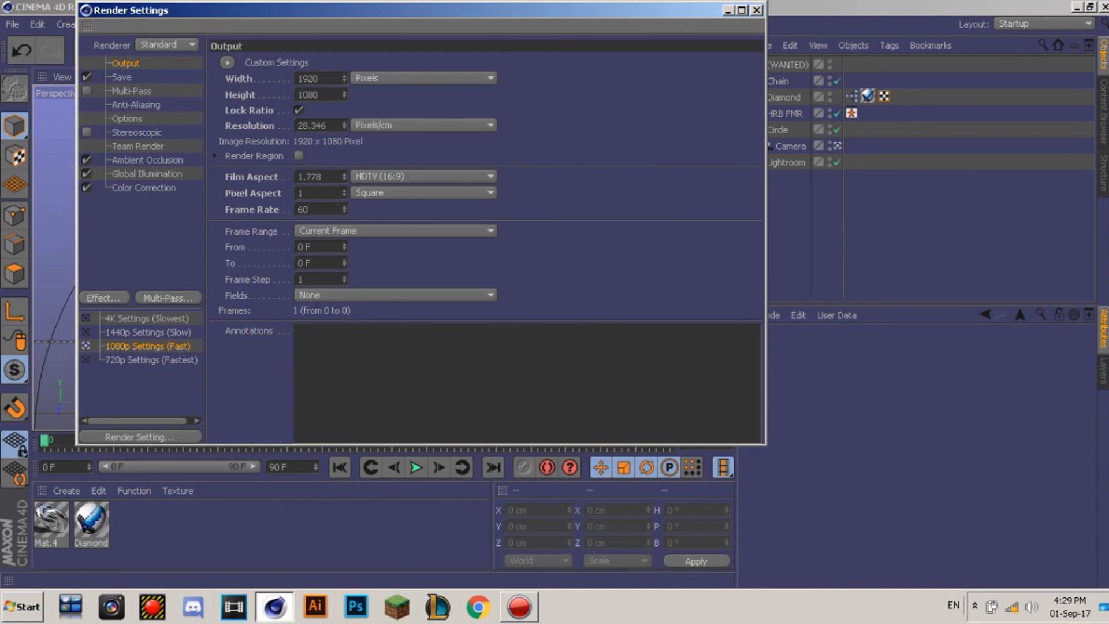
Step: Use the 1440p Settings preset (2160×1215) and save the render as PNG '1' on the Desktop
left_click(86, 332)
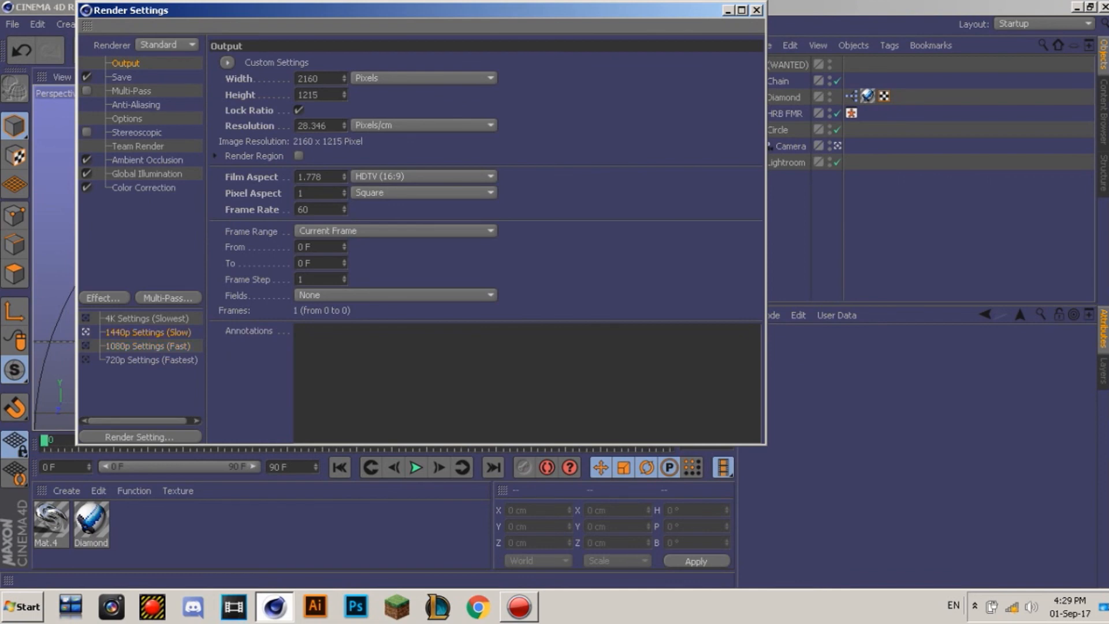
left_click(122, 77)
left_click(742, 91)
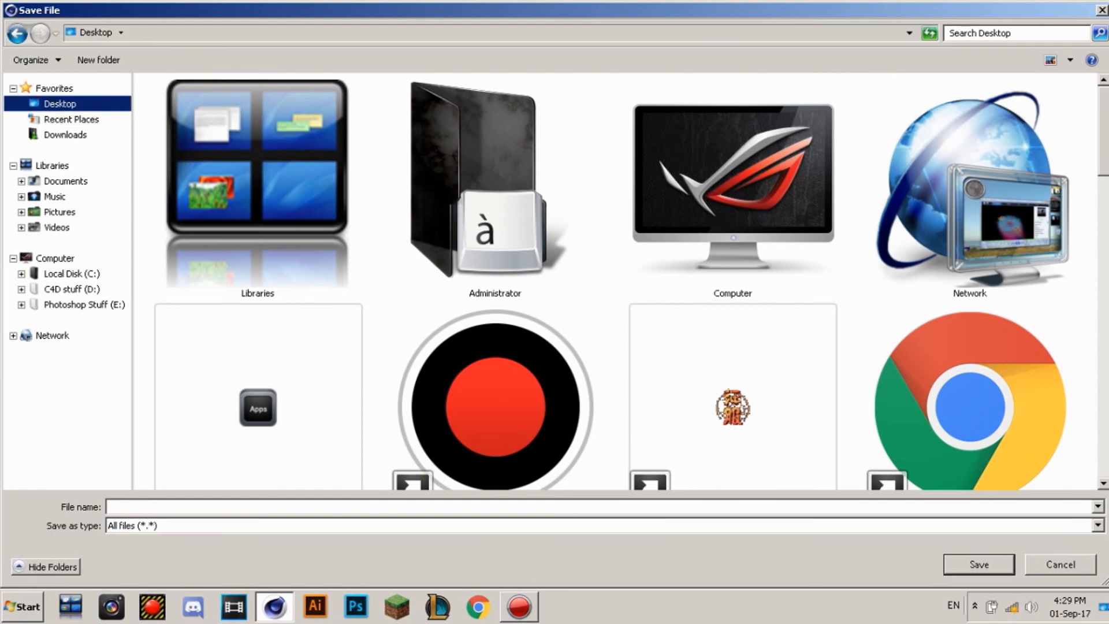
type("1")
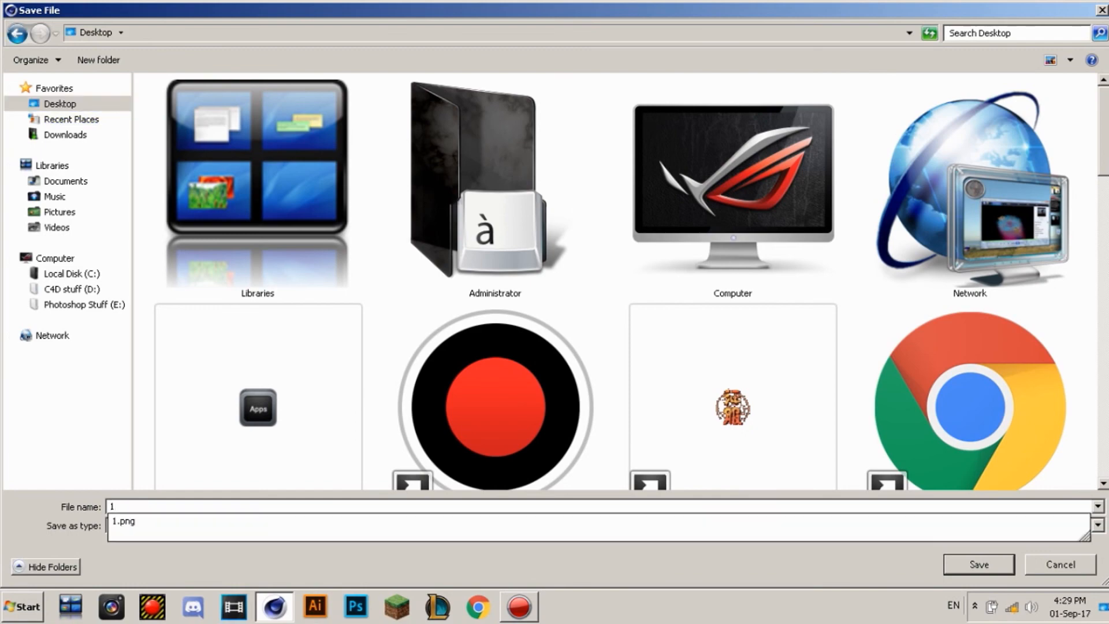
key("Return")
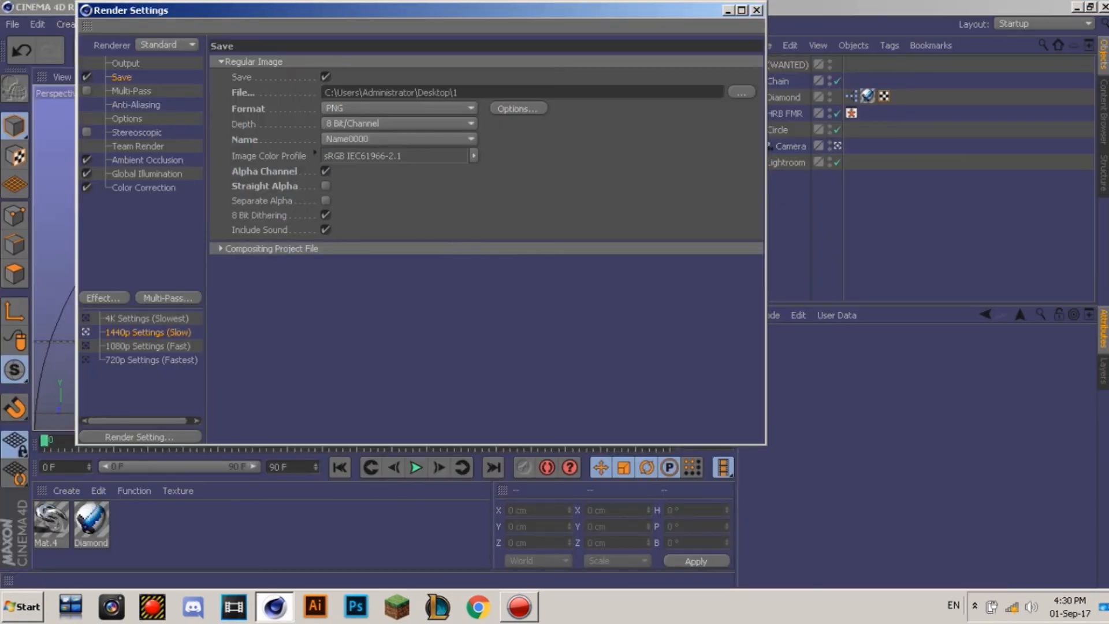
left_click(757, 11)
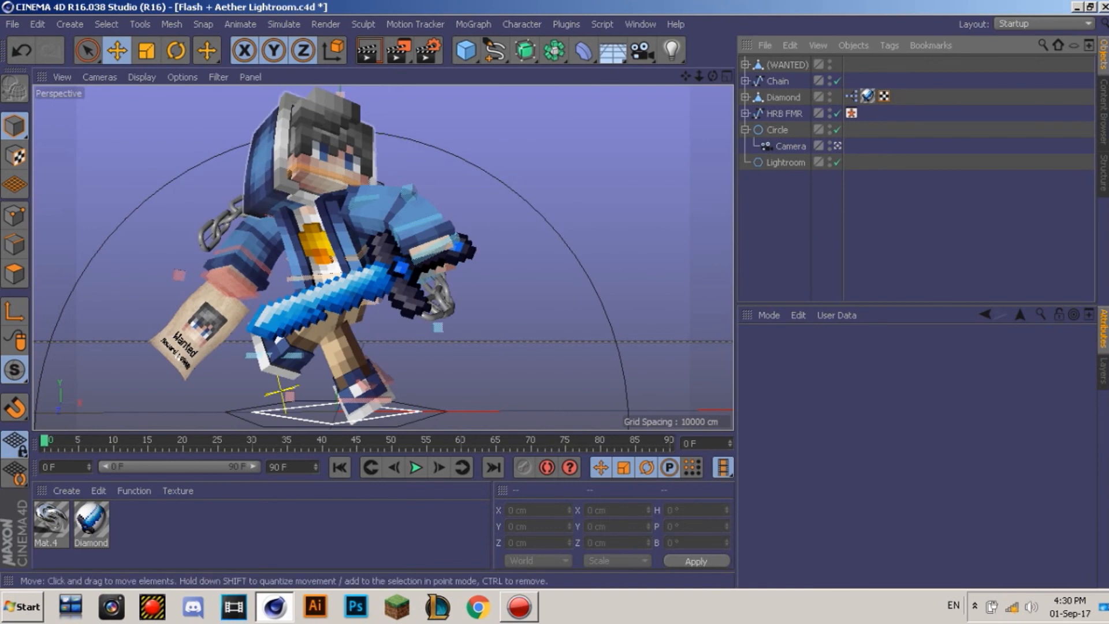
Step: Bring up the Action! recorder, then return to the finished render in the Picture Viewer
left_click(519, 606)
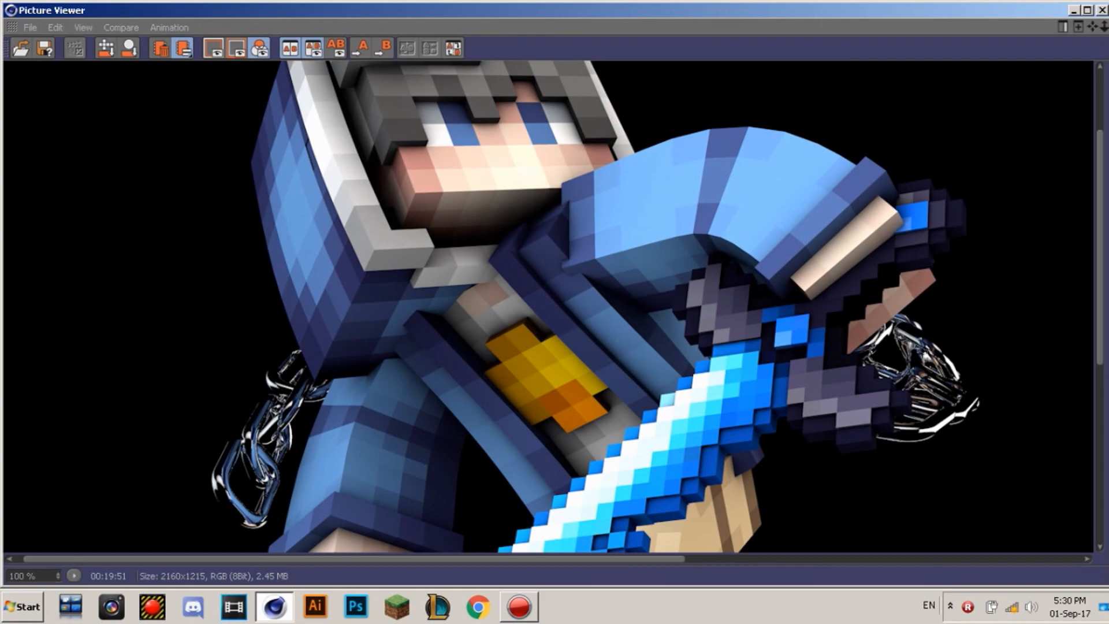
left_click_drag(636, 438, 660, 277)
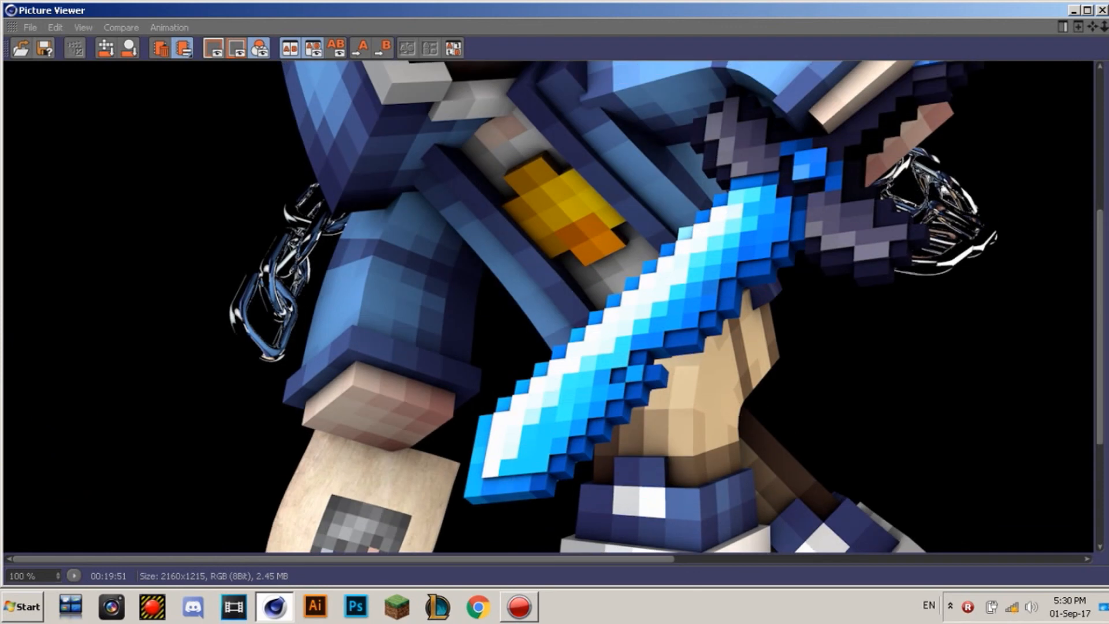
left_click(30, 27)
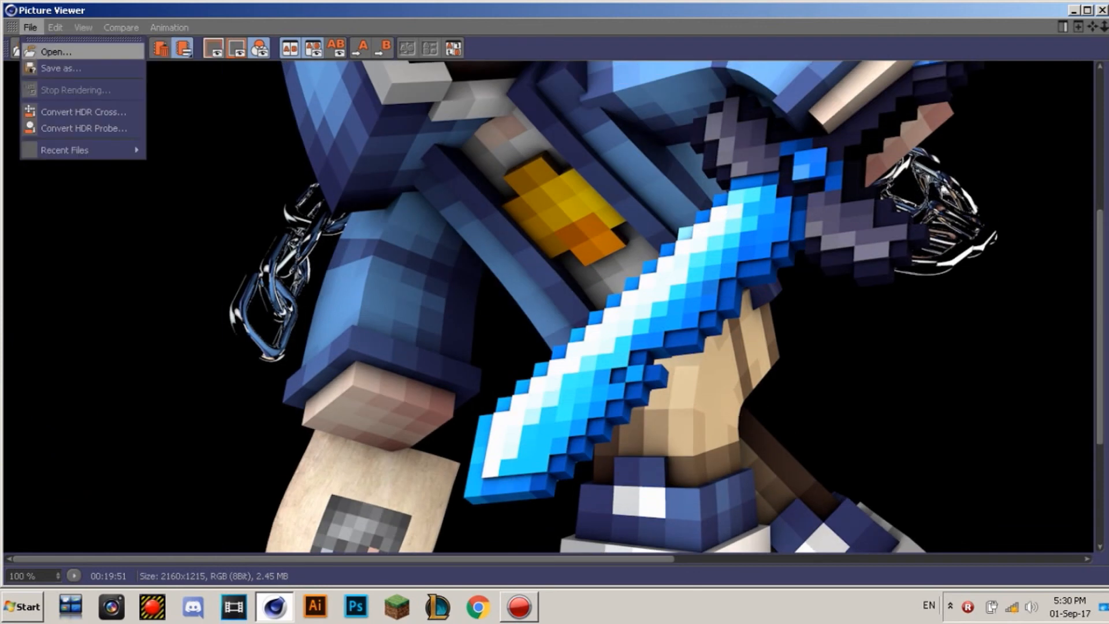
left_click(60, 67)
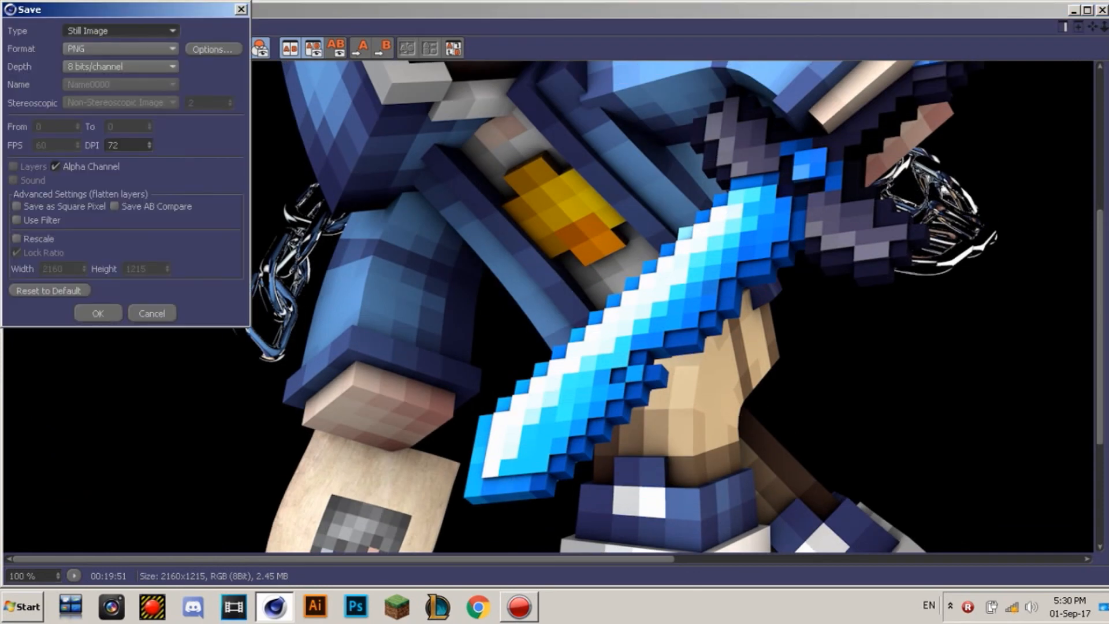
left_click(212, 49)
left_click(131, 45)
left_click(204, 63)
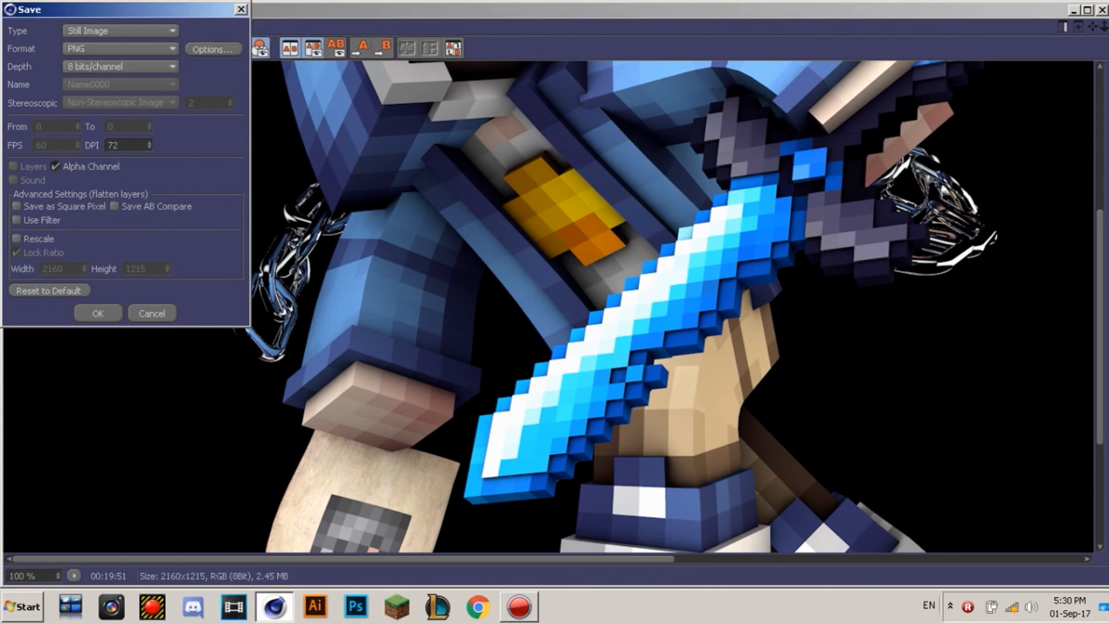
left_click(98, 313)
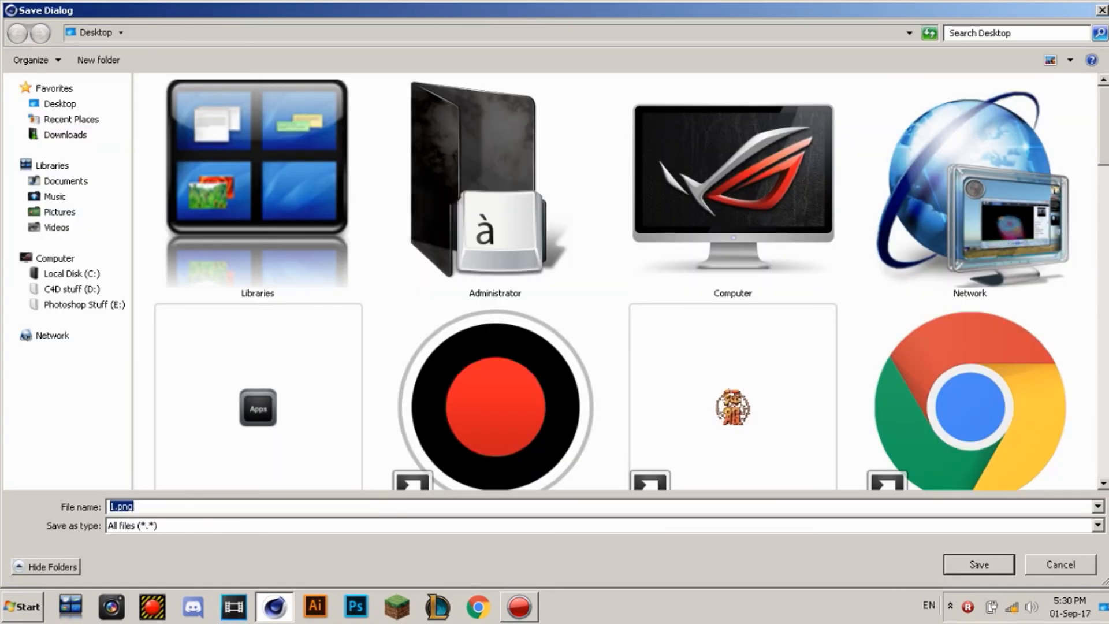
left_click(732, 188)
left_click(610, 260)
scroll(615, 282, "down", 5)
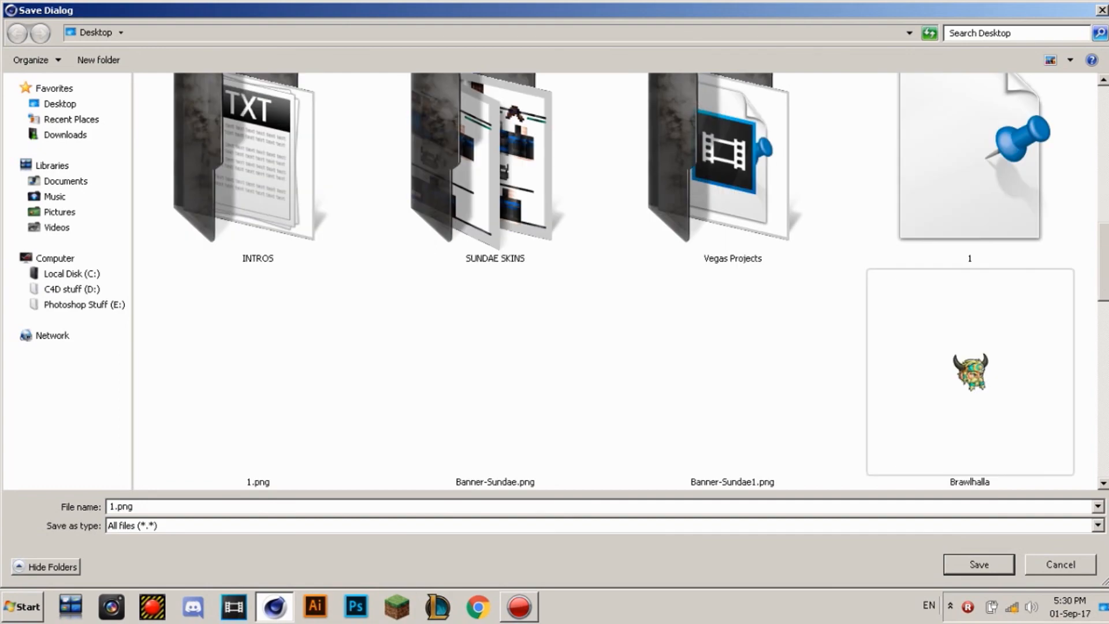
scroll(615, 282, "down", 3)
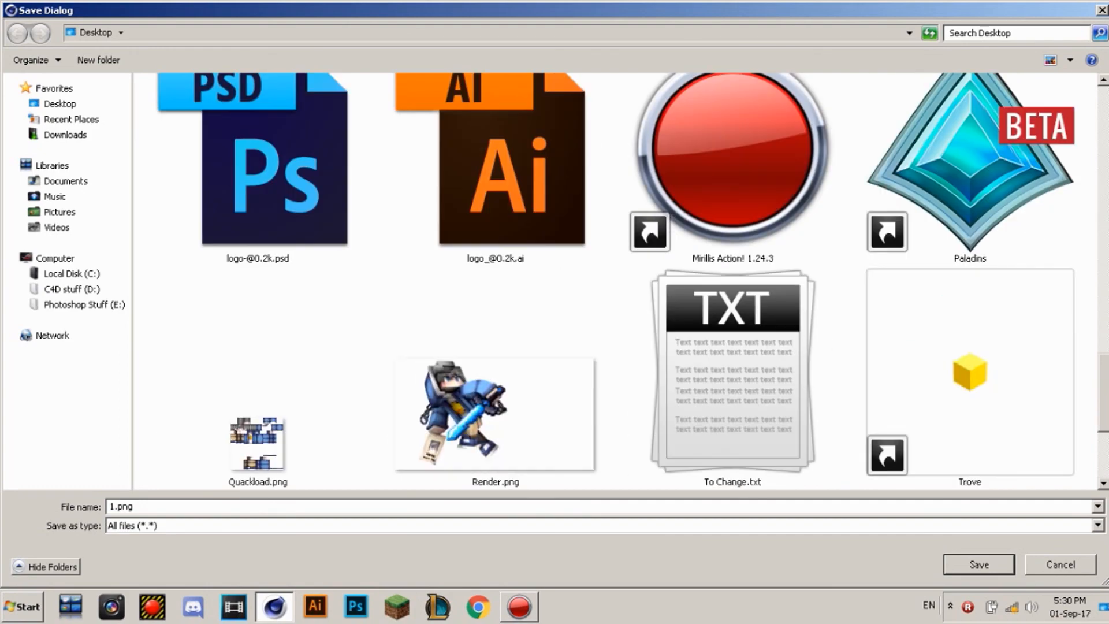
left_click(1061, 565)
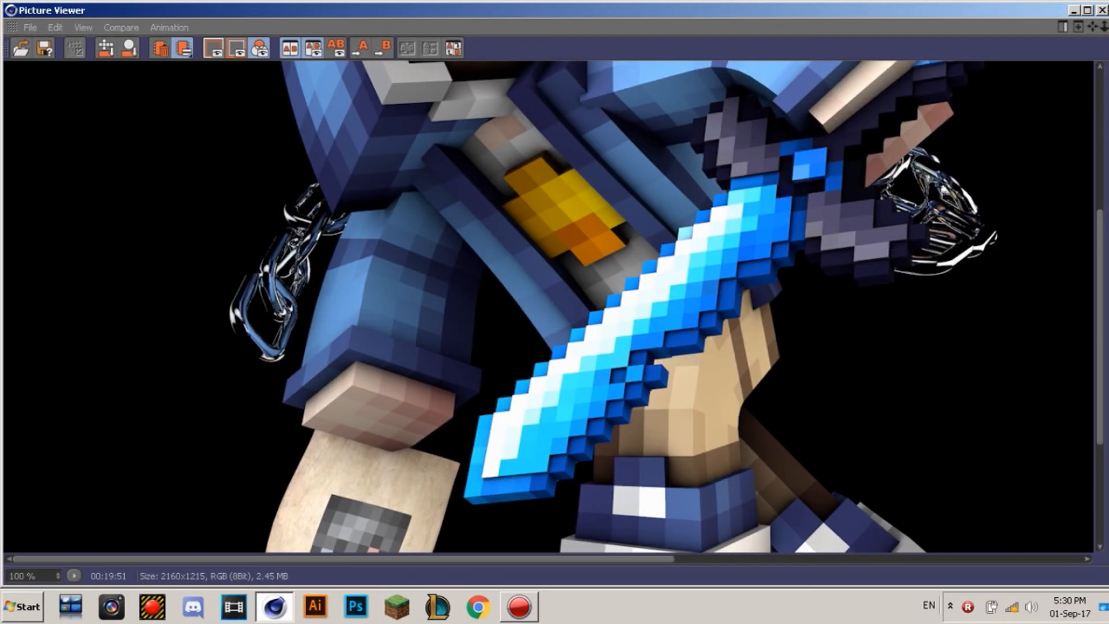
Step: Maximize the Picture Viewer, zoom to 100%, and pan to the boots and $9000 Wanted poster
left_click(1087, 10)
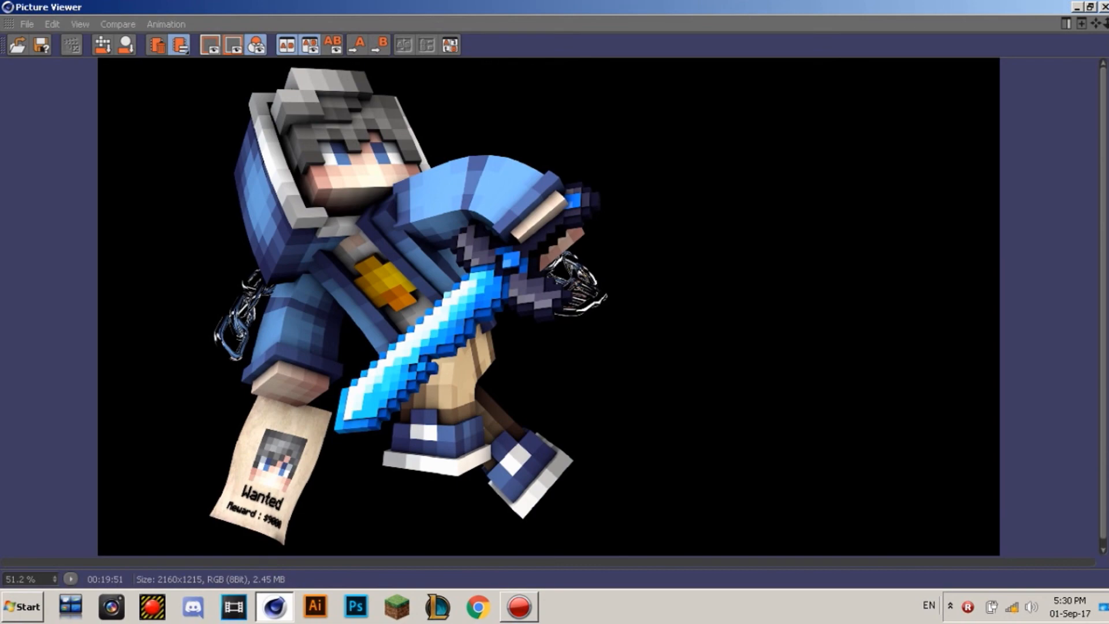
scroll(404, 226, "down", 2)
scroll(404, 227, "up", 3)
scroll(494, 225, "up", 1)
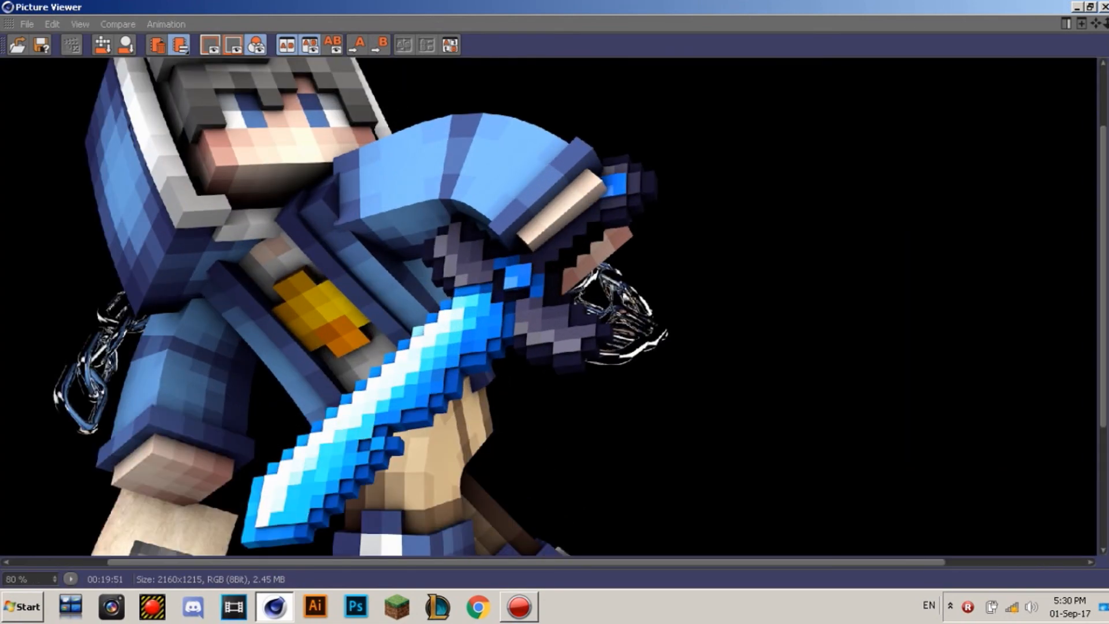
scroll(424, 208, "up", 1)
left_click_drag(404, 387, 672, 58)
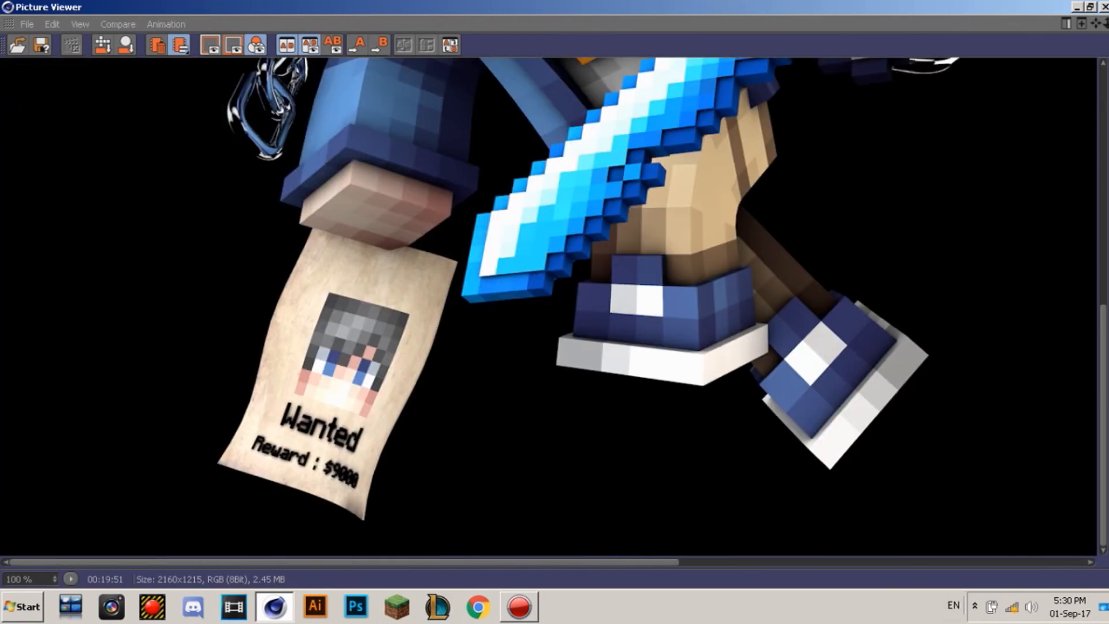
mouse_move(1106, 354)
left_mouse_down()
mouse_move(855, 354)
mouse_move(1107, 354)
left_mouse_up()
left_click_drag(895, 248, 785, 249)
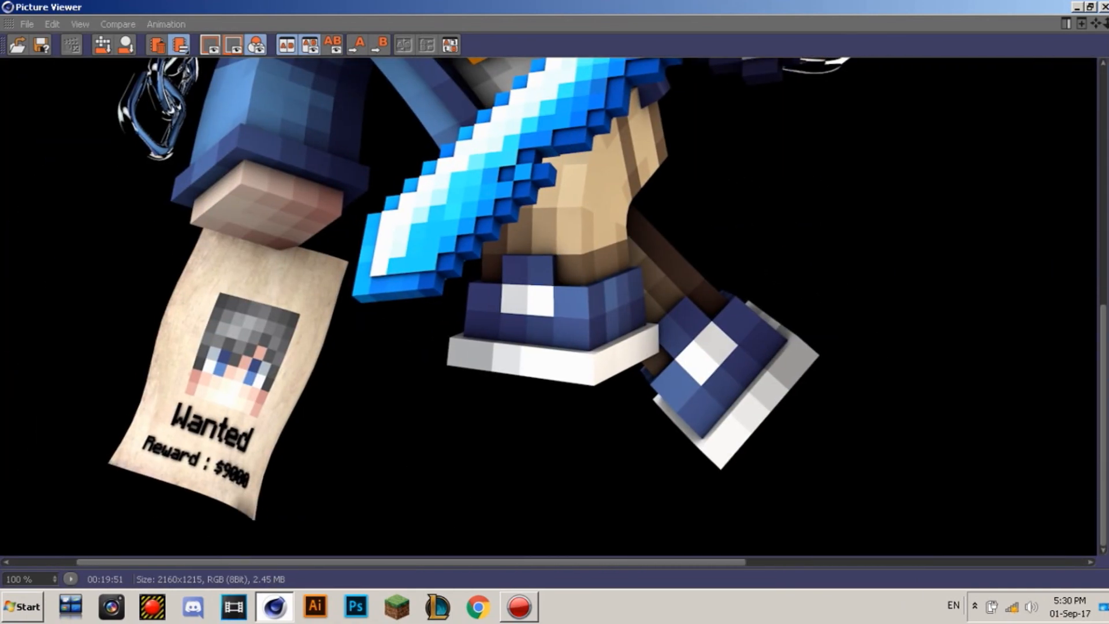